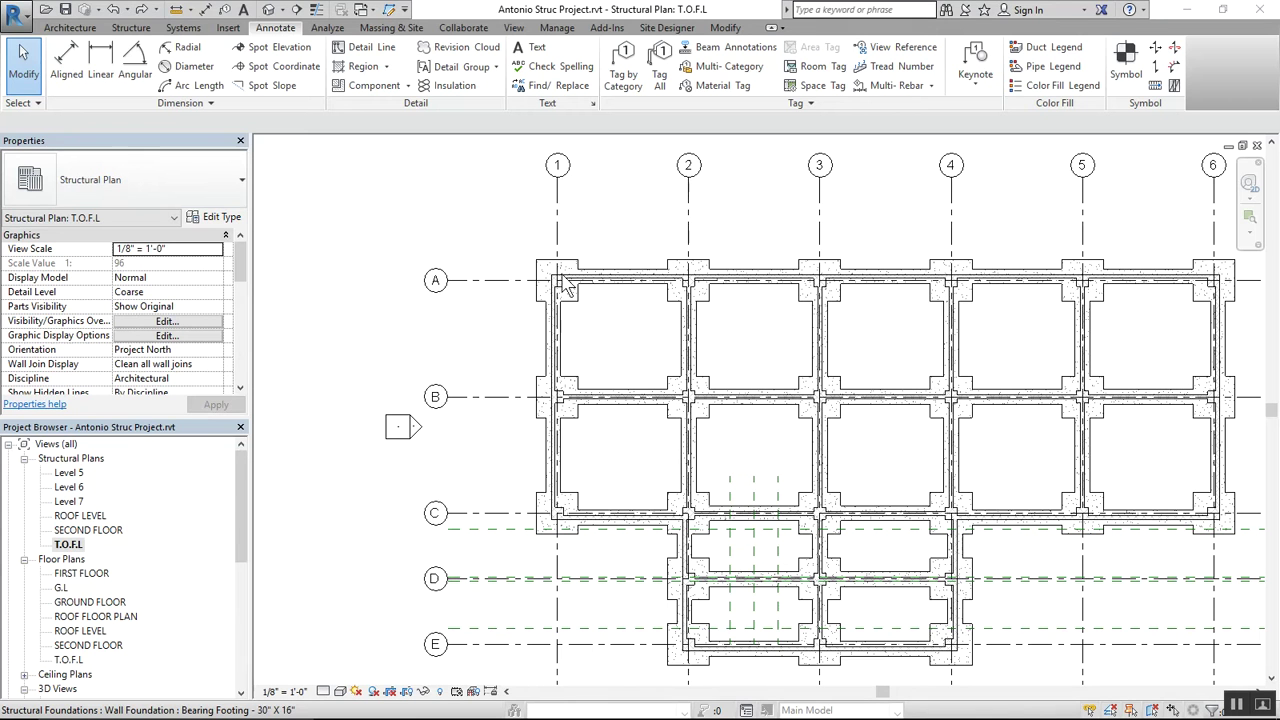
# Select all Generic - 8" Masonry walls in the plan and duplicate their type as 8" x 8" x 16" FOUNDATION BLOCKS FILLED WITH CONC
pyautogui.scroll(2, 583, 288)
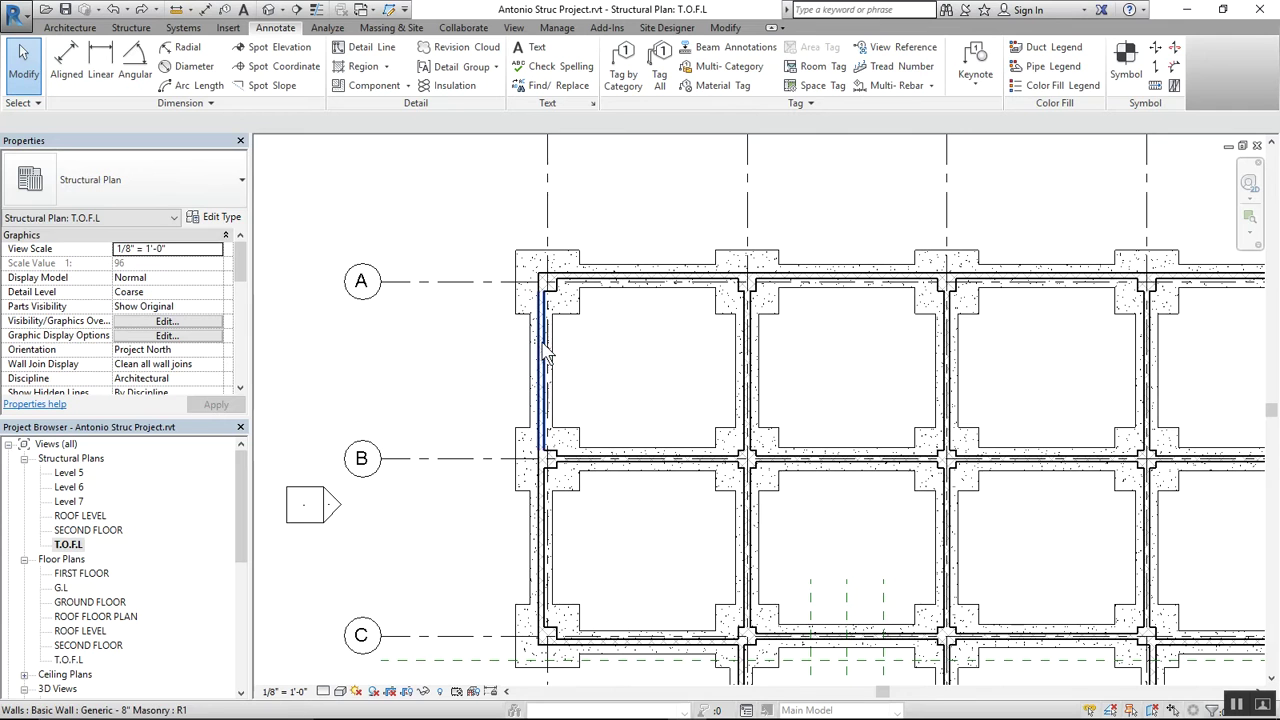
pyautogui.click(655, 345)
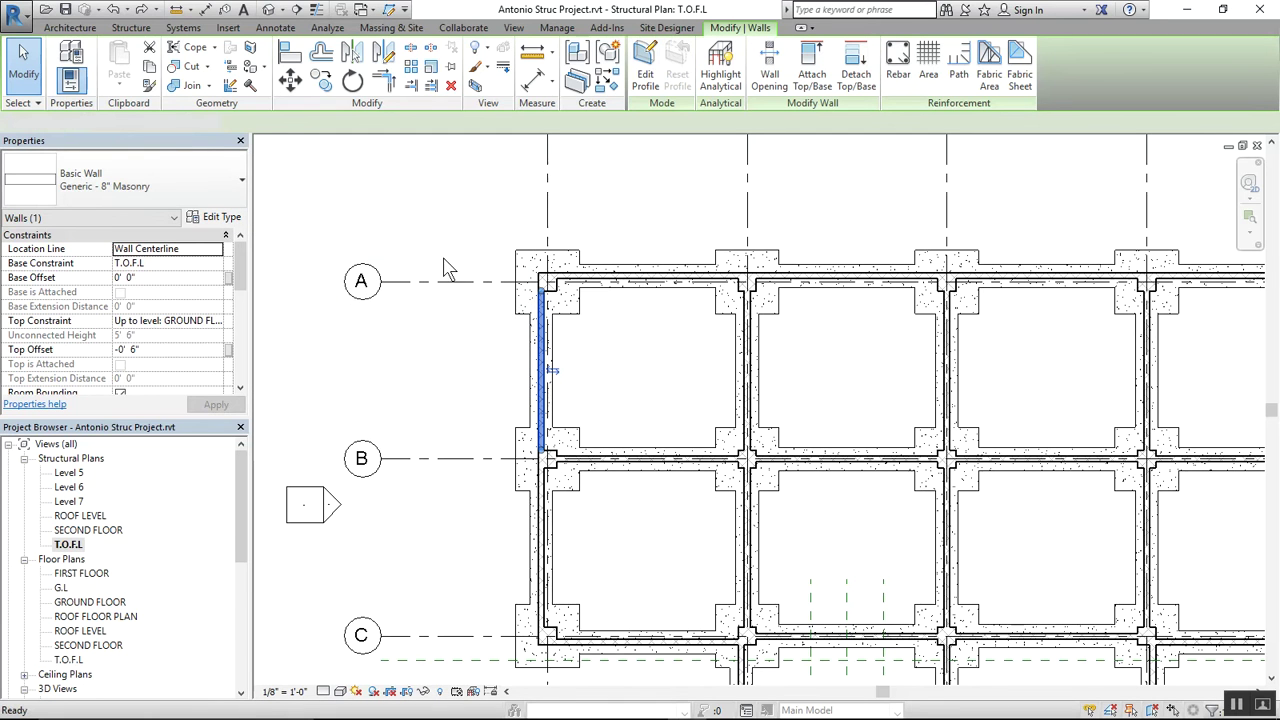
pyautogui.keyDown('ctrl'); pyautogui.click(708, 273); pyautogui.keyUp('ctrl')
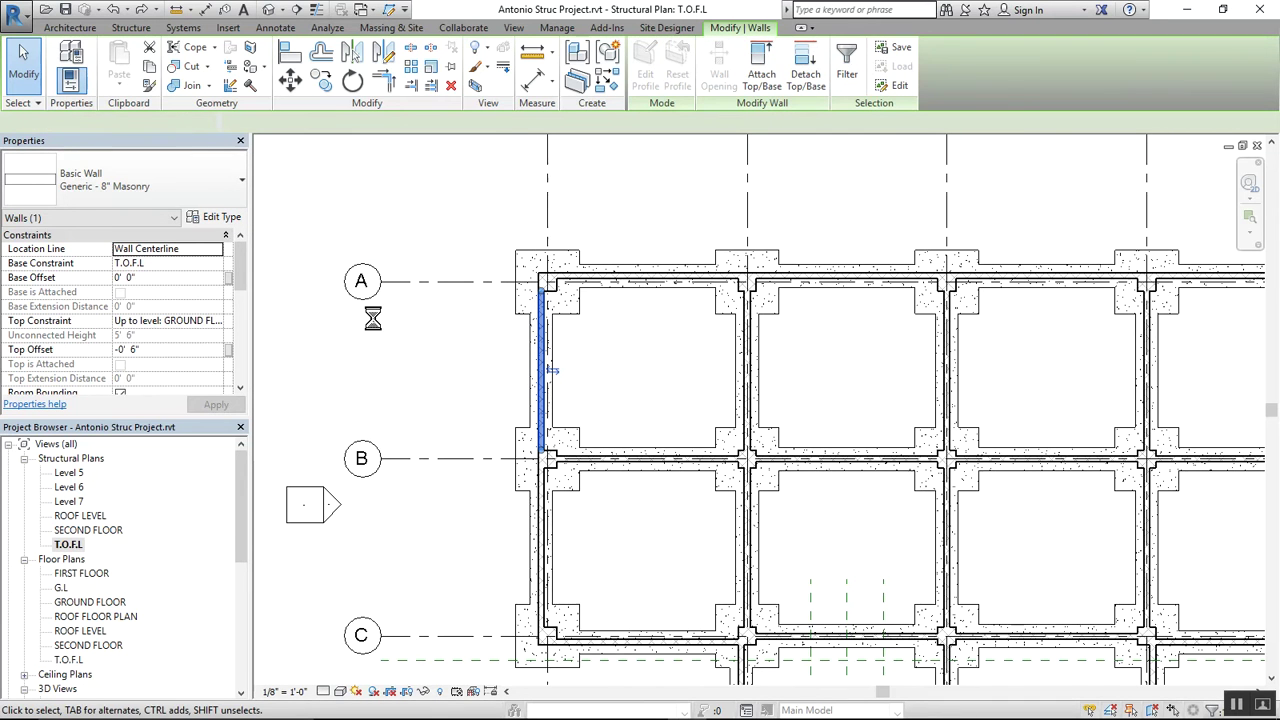
pyautogui.scroll(-1, 372, 318)
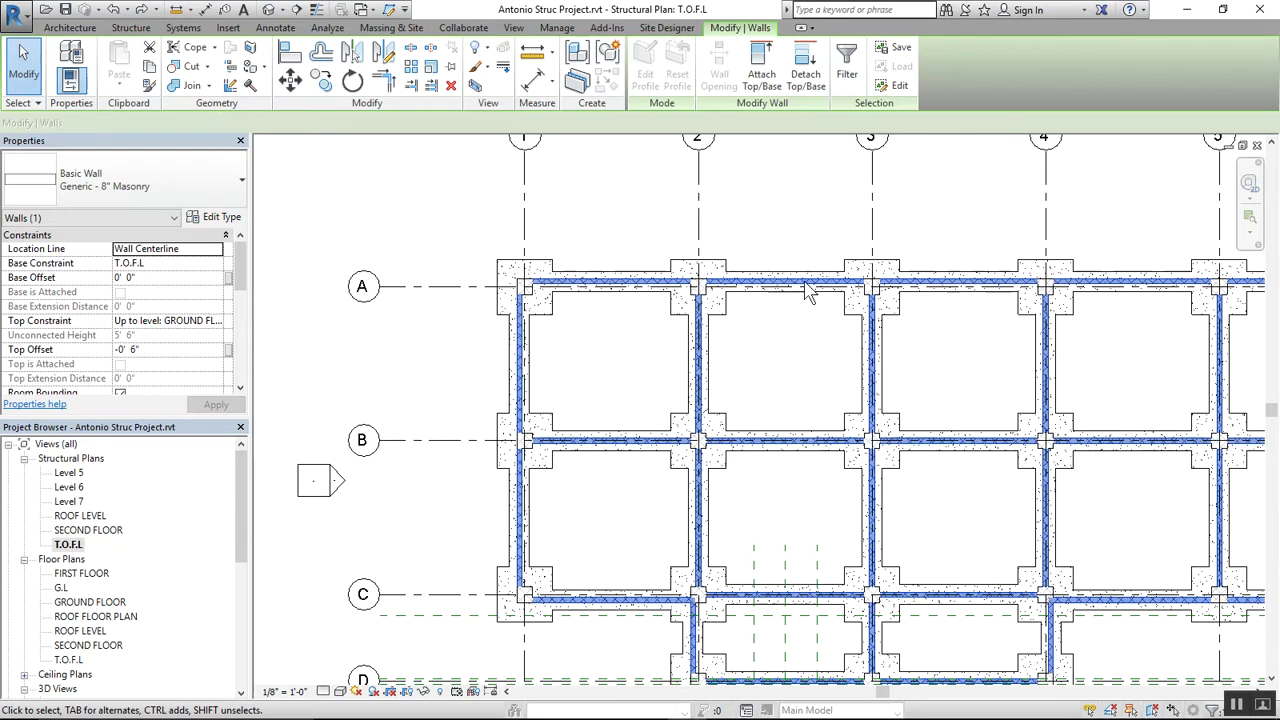
pyautogui.click(990, 541)
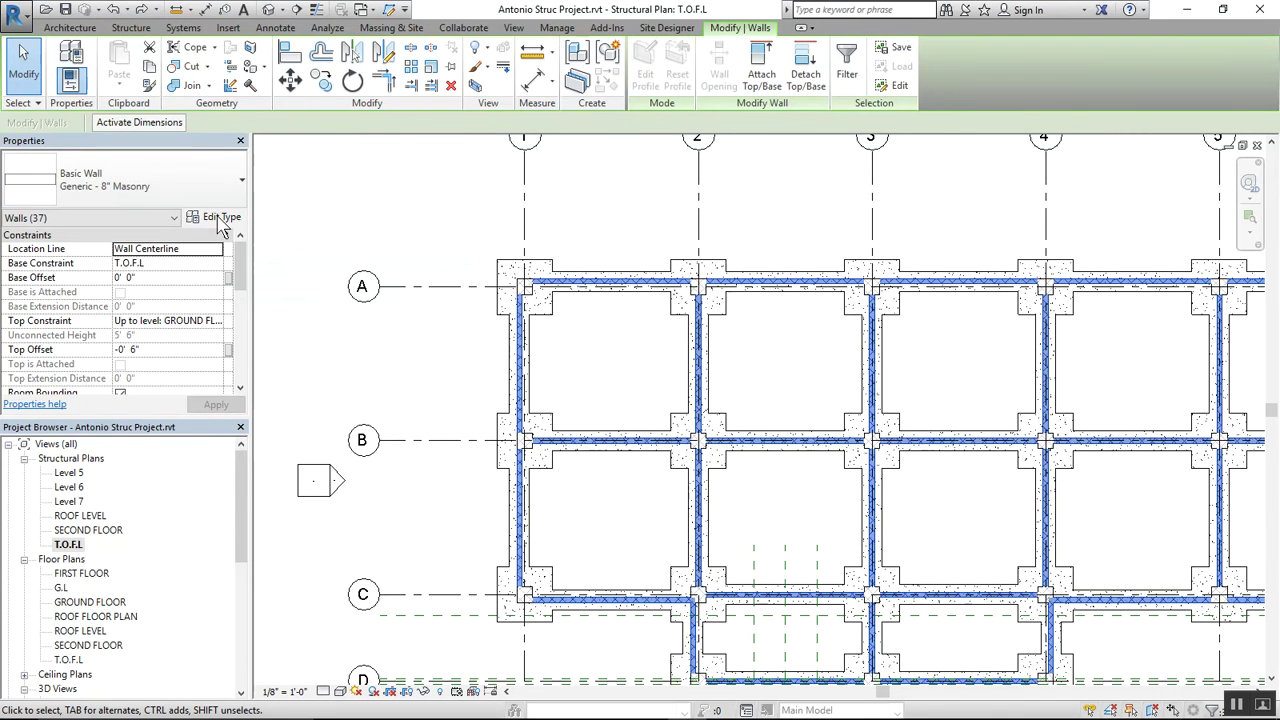
pyautogui.click(218, 219)
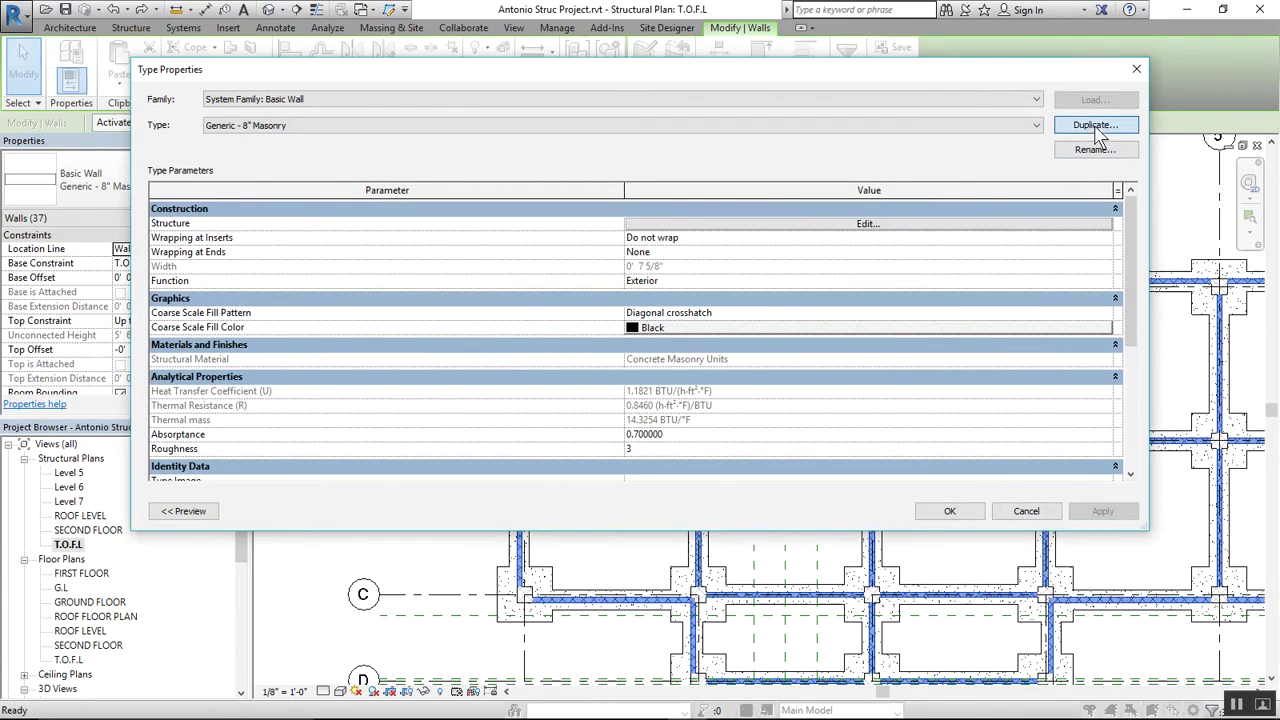
pyautogui.click(1095, 127)
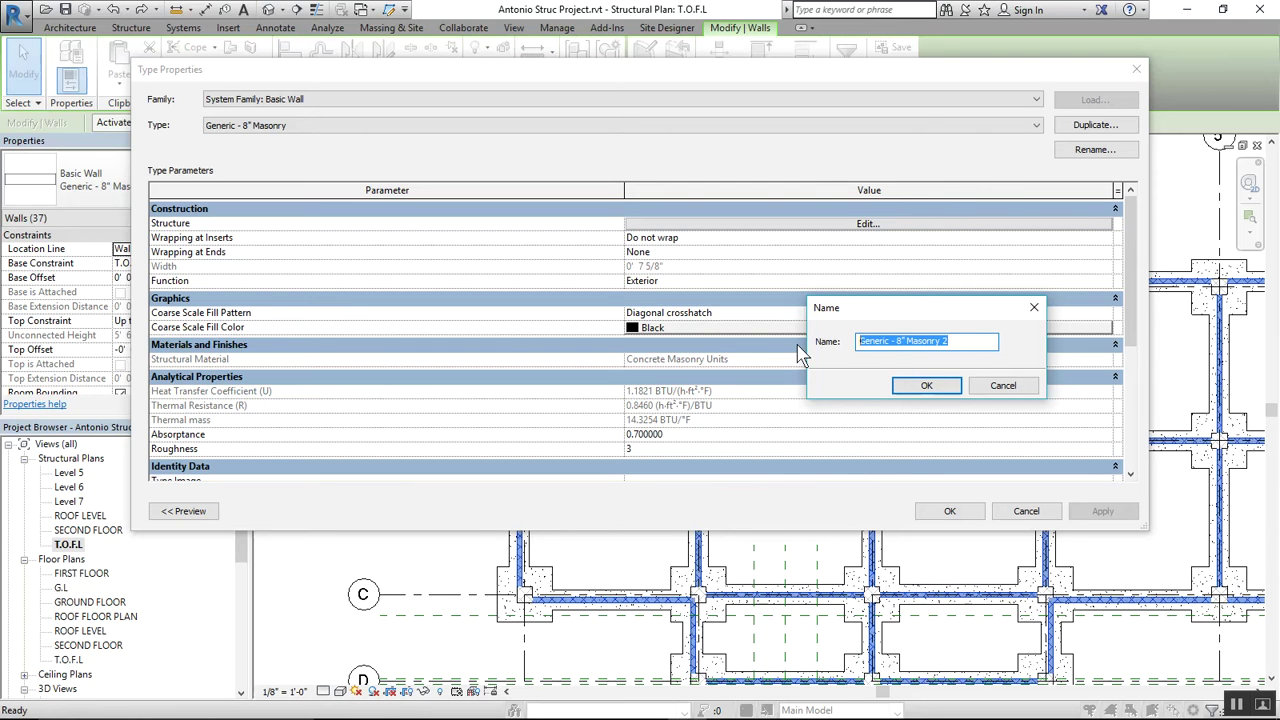
pyautogui.write('87')
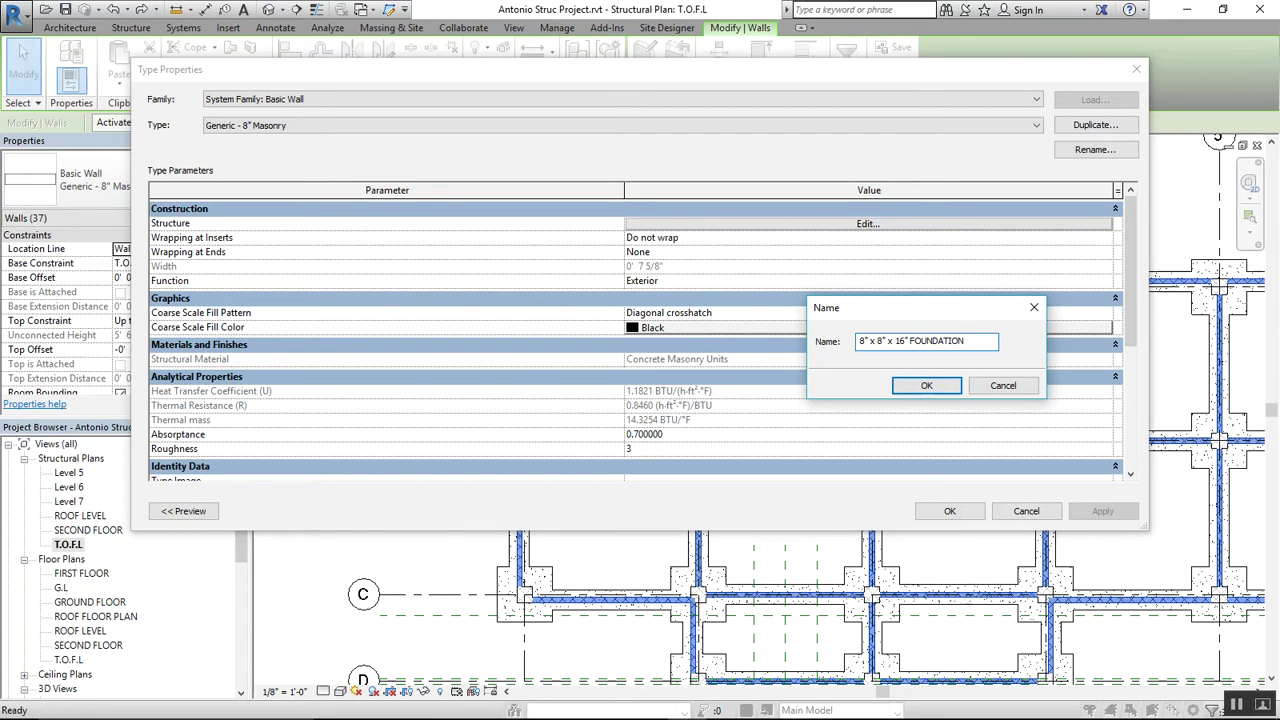
pyautogui.write('S FILLED WITH')
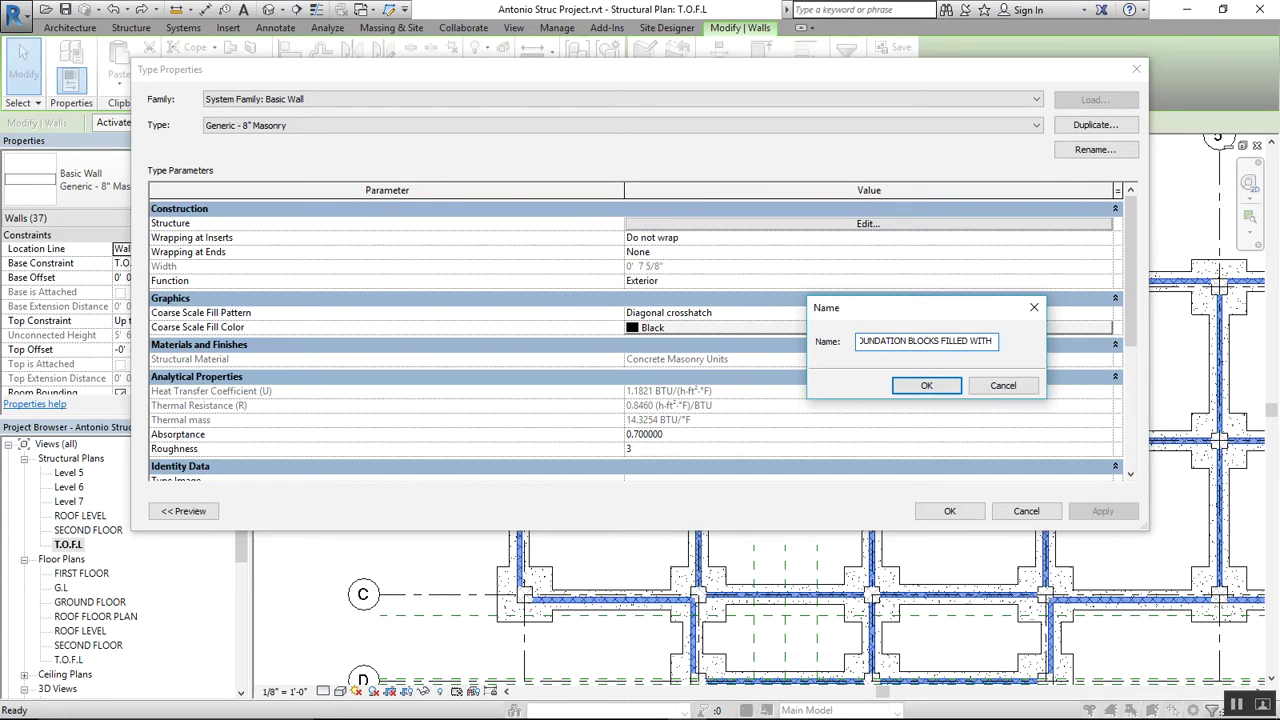
pyautogui.write(' CONC.')
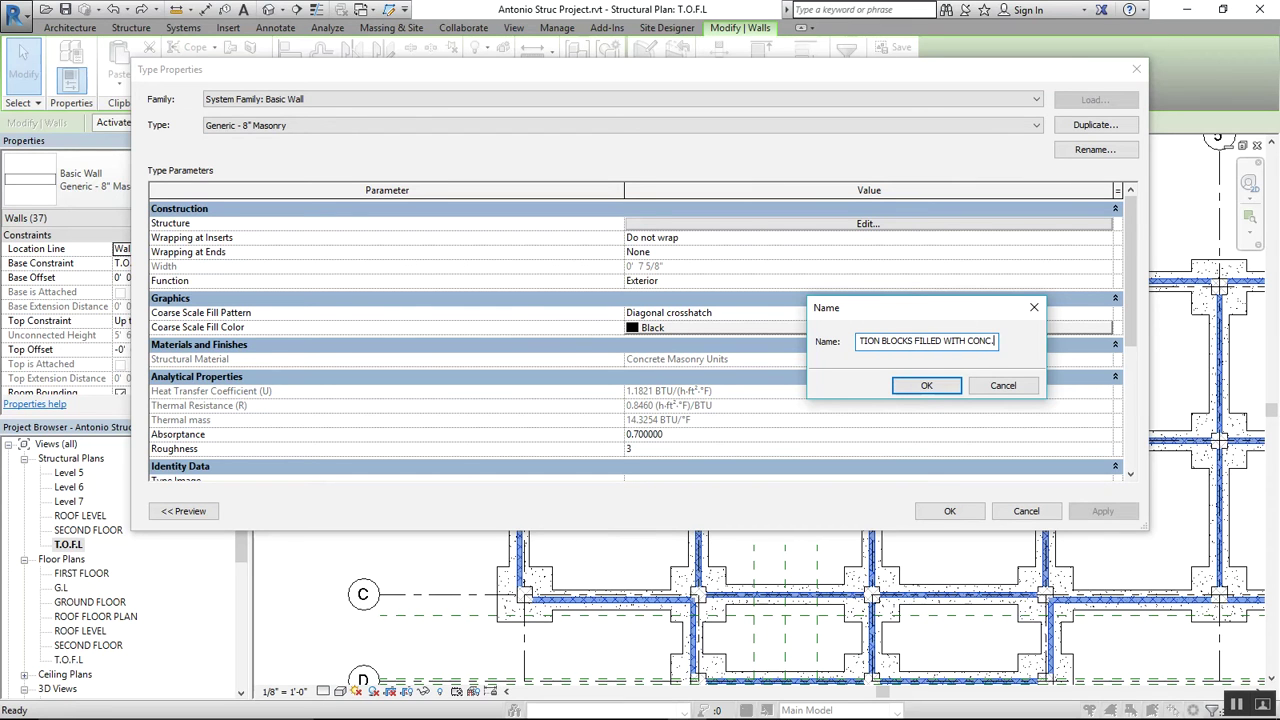
pyautogui.click(924, 389)
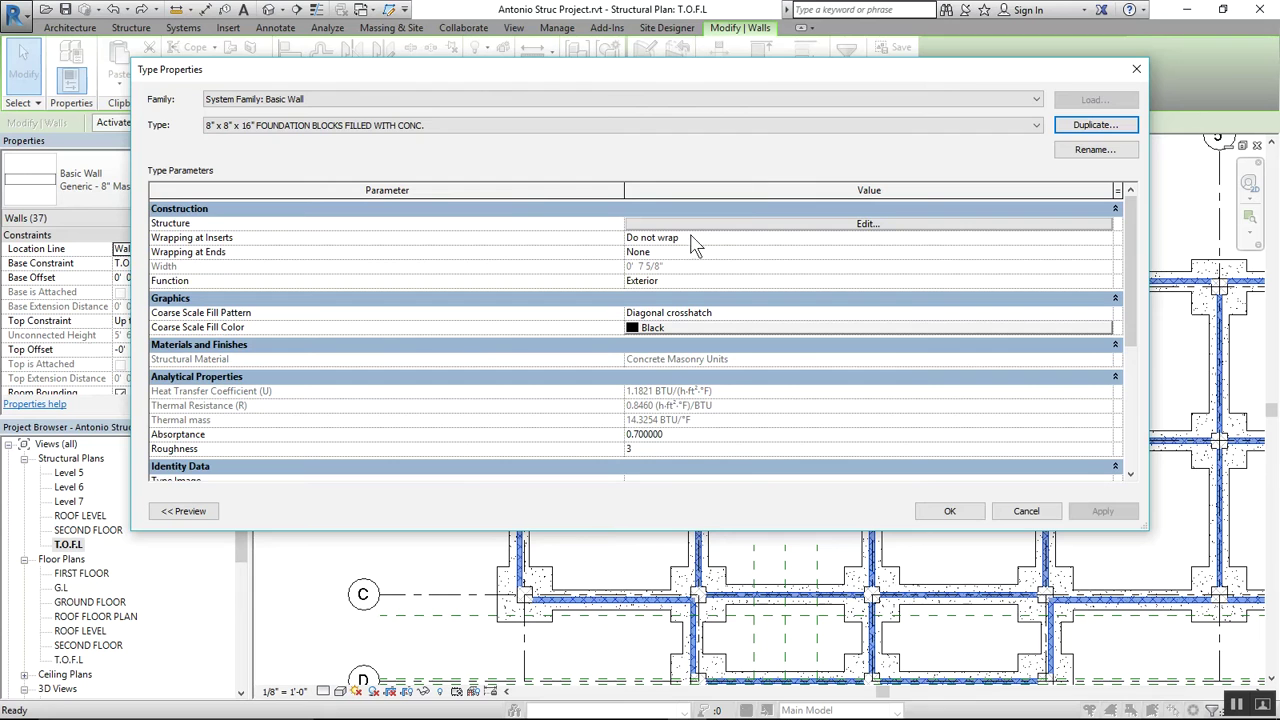
# Set the Concrete Masonry Units layer of the new wall type to 0' 8" thick and apply the type to the selected walls
pyautogui.click(850, 224)
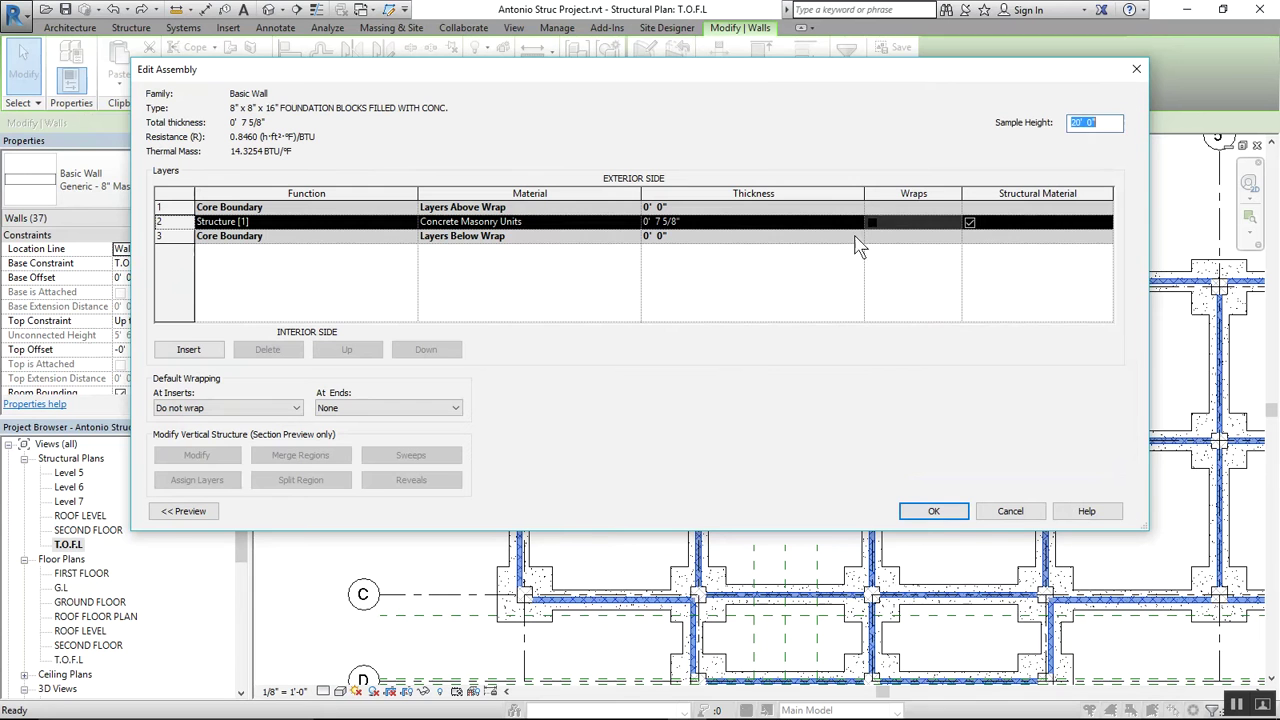
pyautogui.click(693, 221)
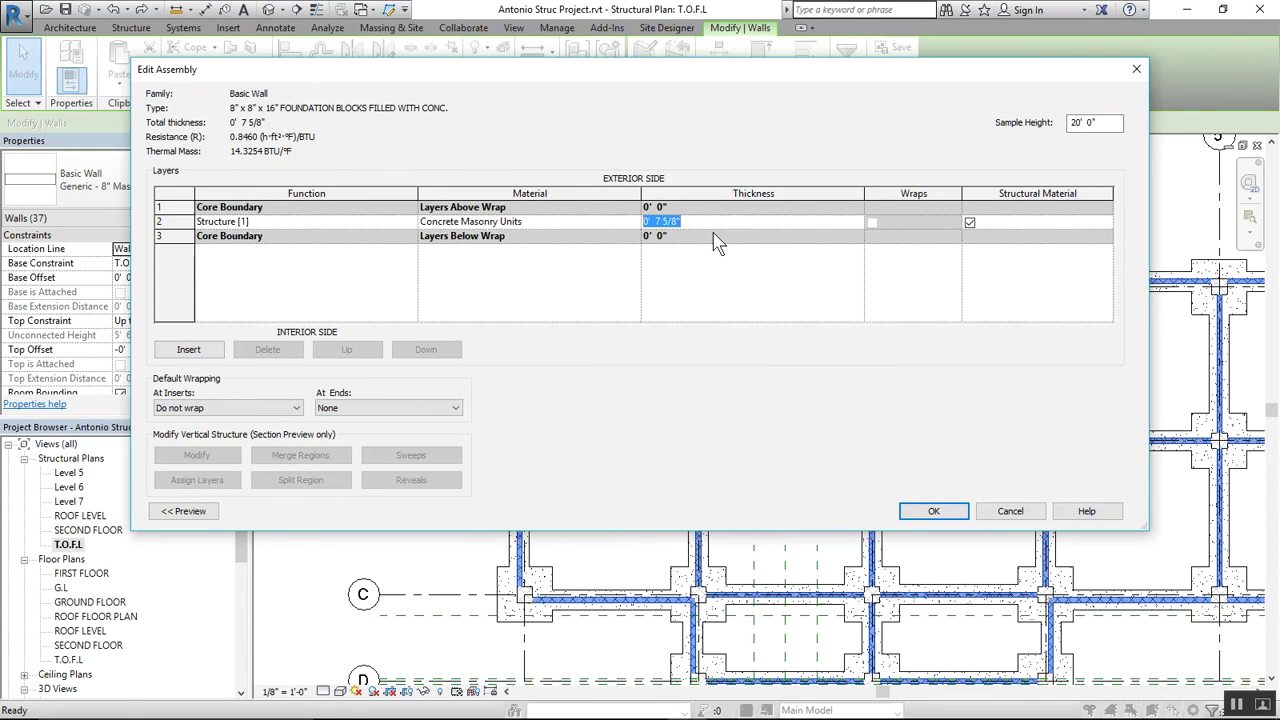
pyautogui.write("0' 8")
pyautogui.press('Tab')
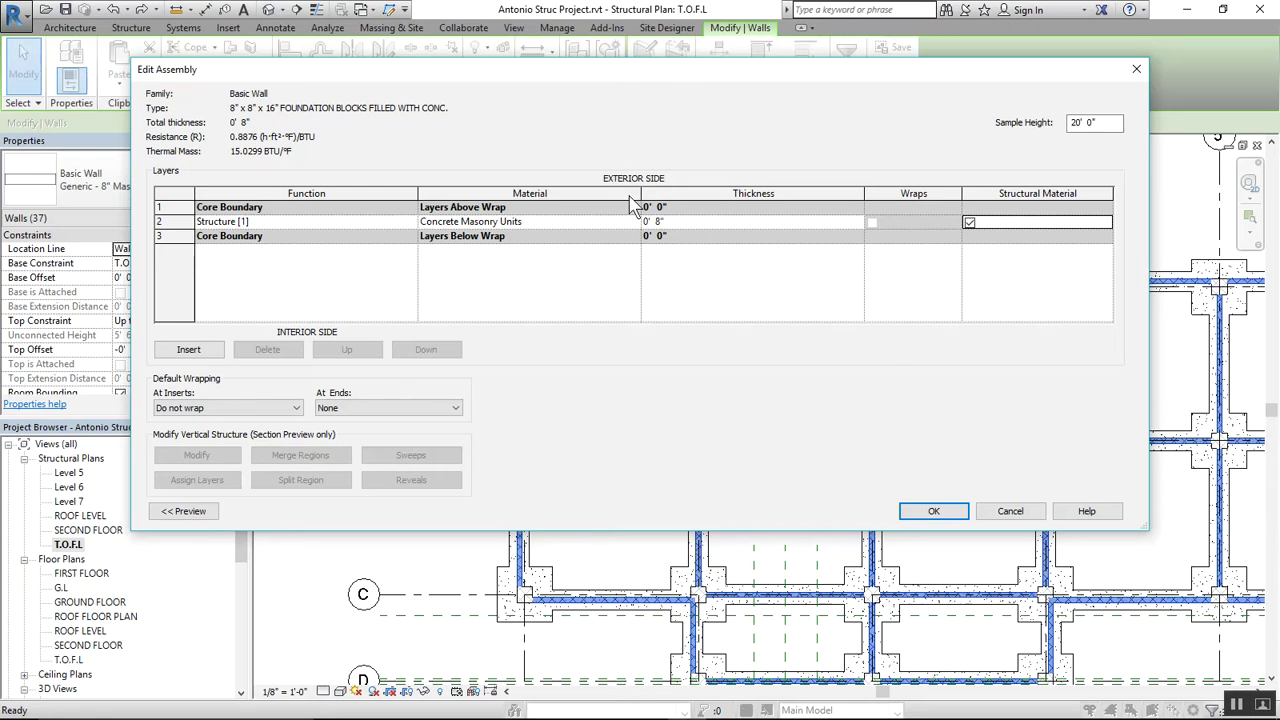
pyautogui.click(930, 508)
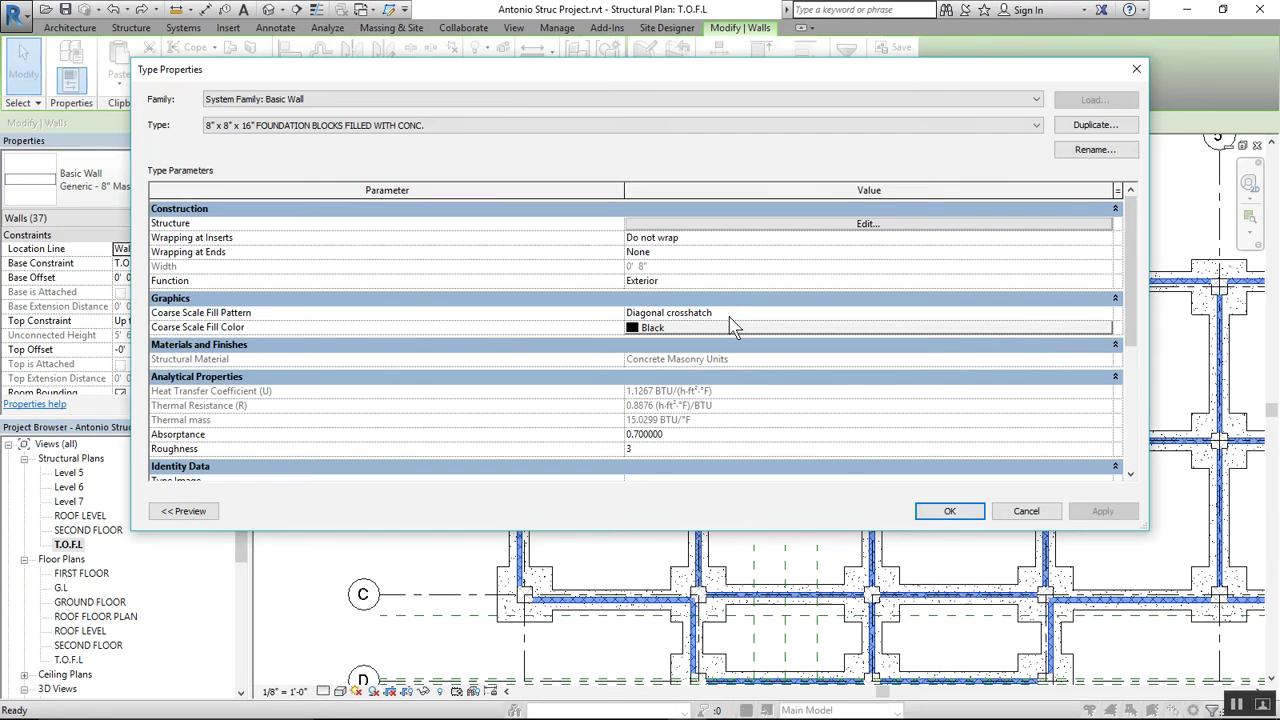
pyautogui.click(935, 511)
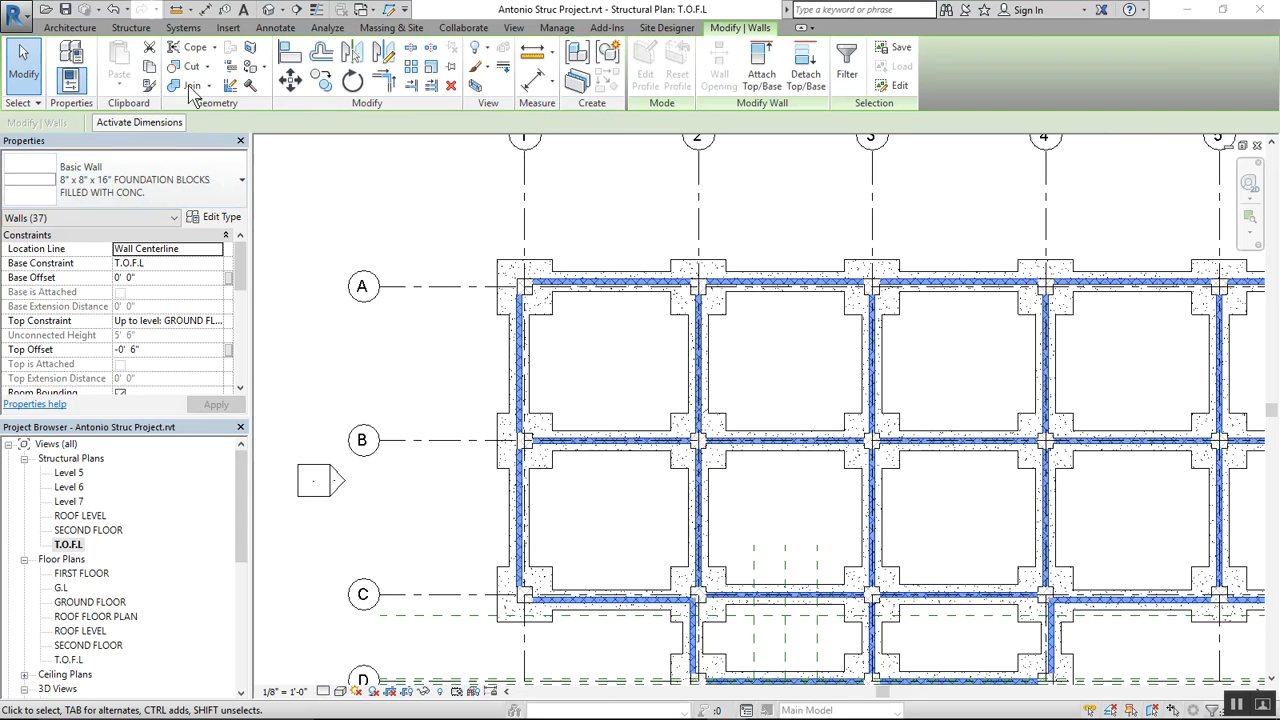
# Tile the default 3D view beside the T.O.F.L structural plan, closing the Level Head - Circle family view
pyautogui.click(271, 12)
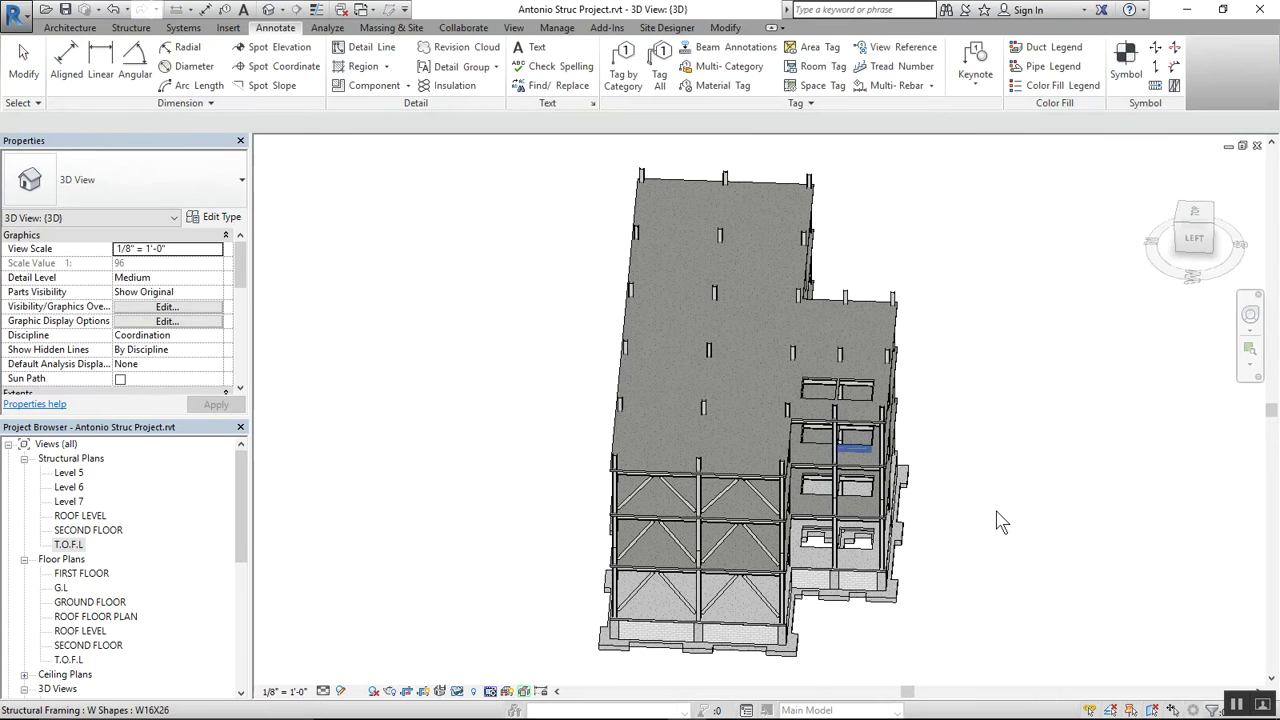
pyautogui.press('w')
pyautogui.press('t')
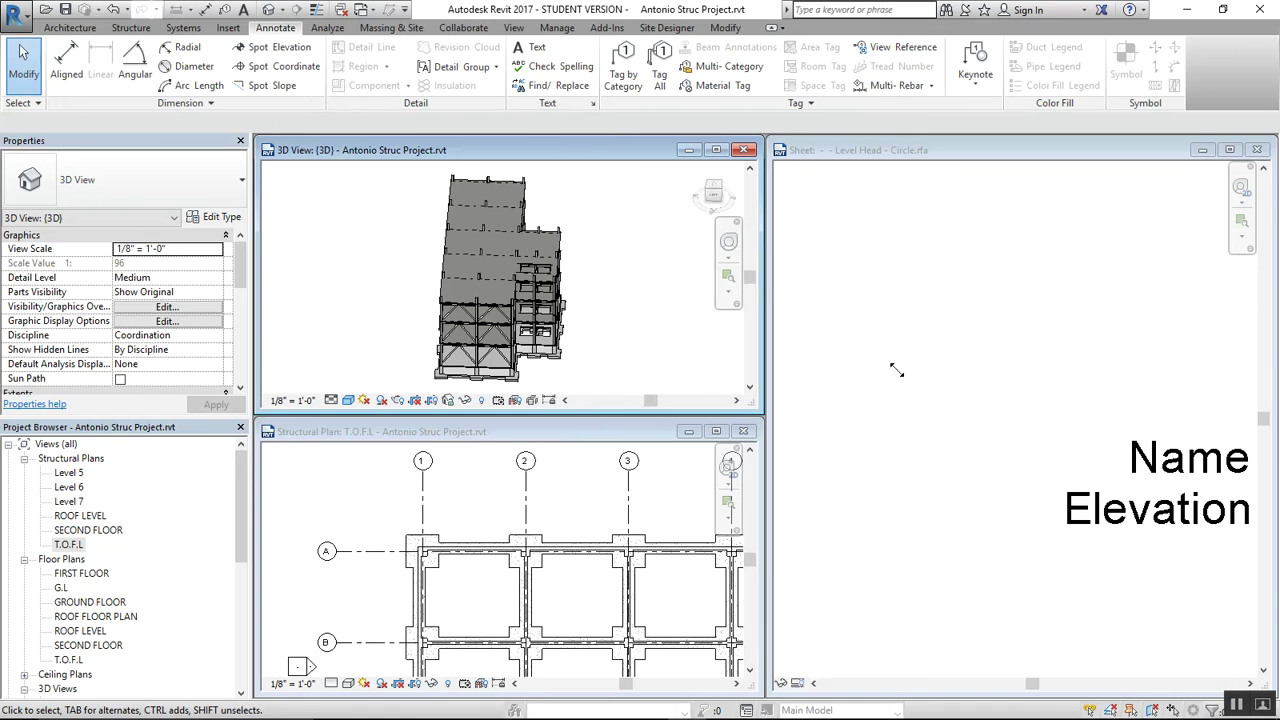
pyautogui.click(955, 392)
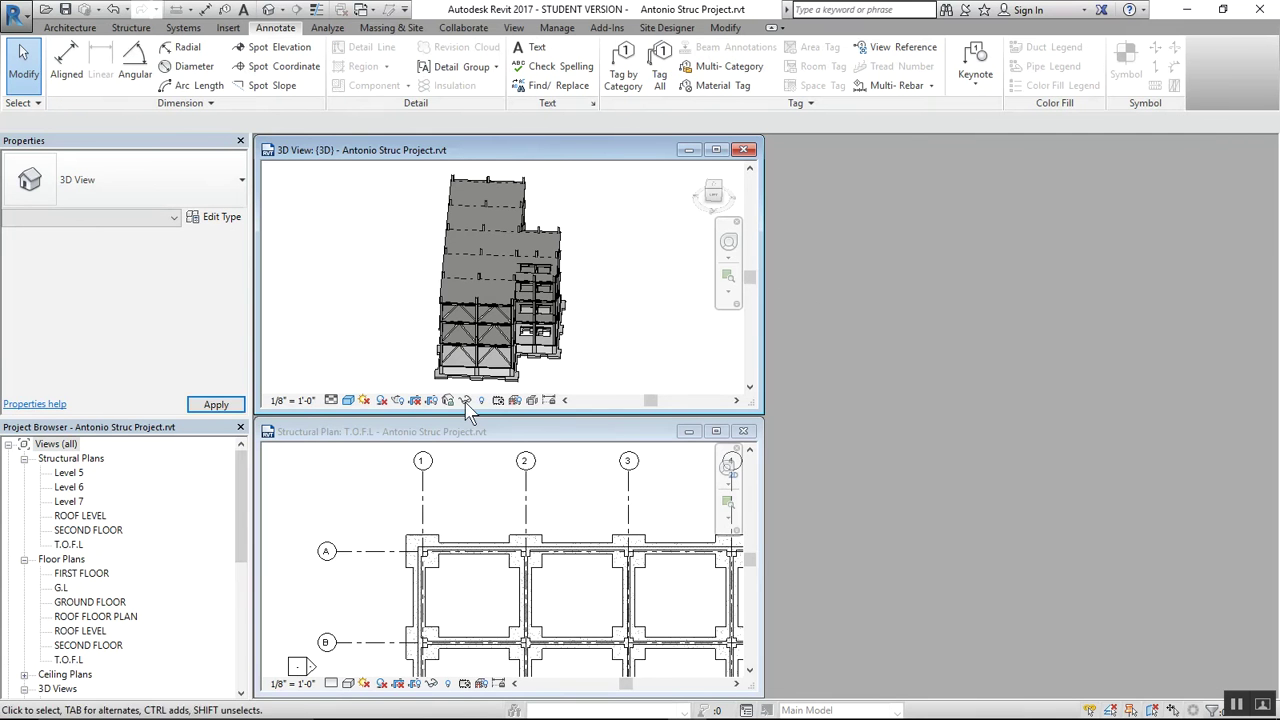
pyautogui.press('w')
pyautogui.press('t')
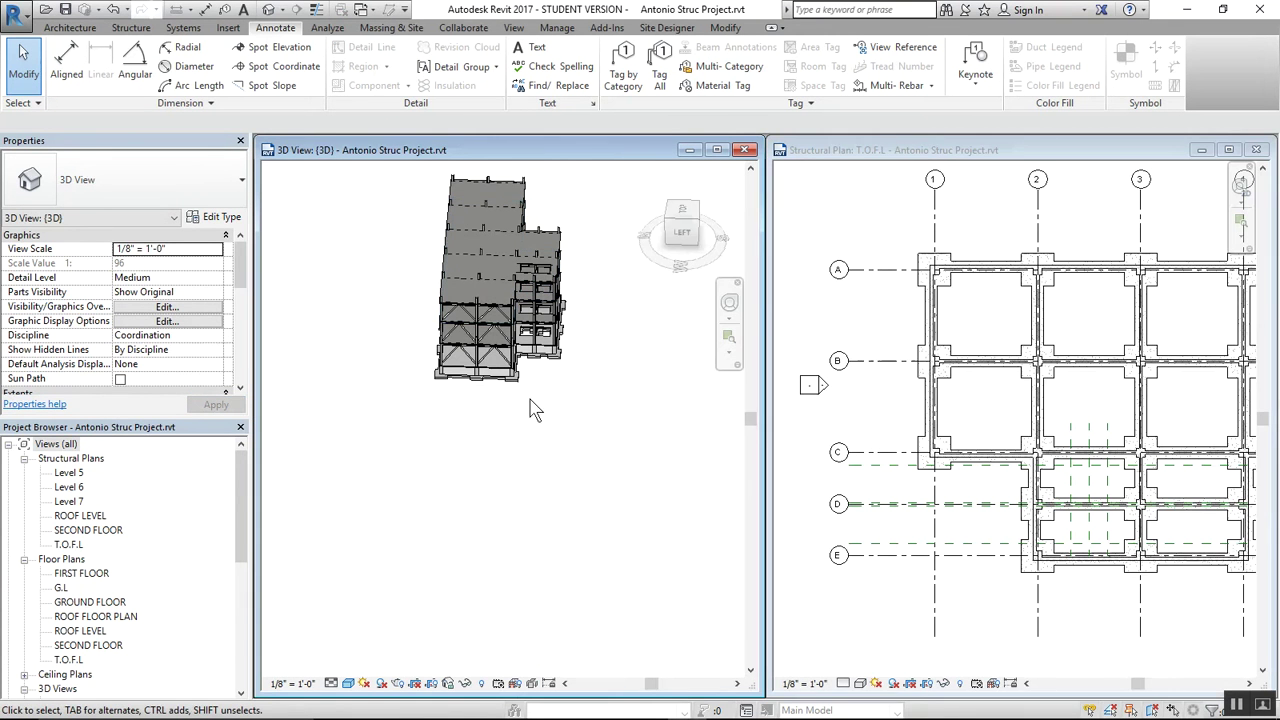
# Examine the foundation wall on grid 1 between grids A and B up close in the 3D view
pyautogui.click(968, 320)
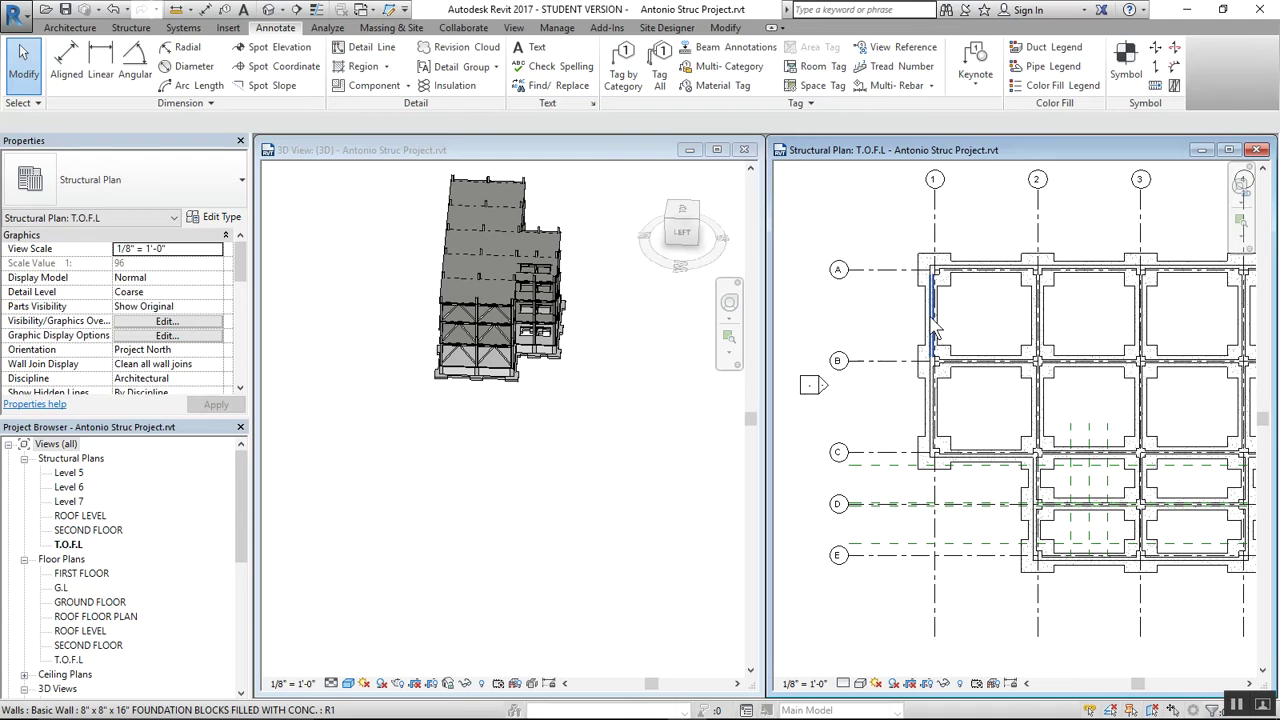
pyautogui.click(948, 336)
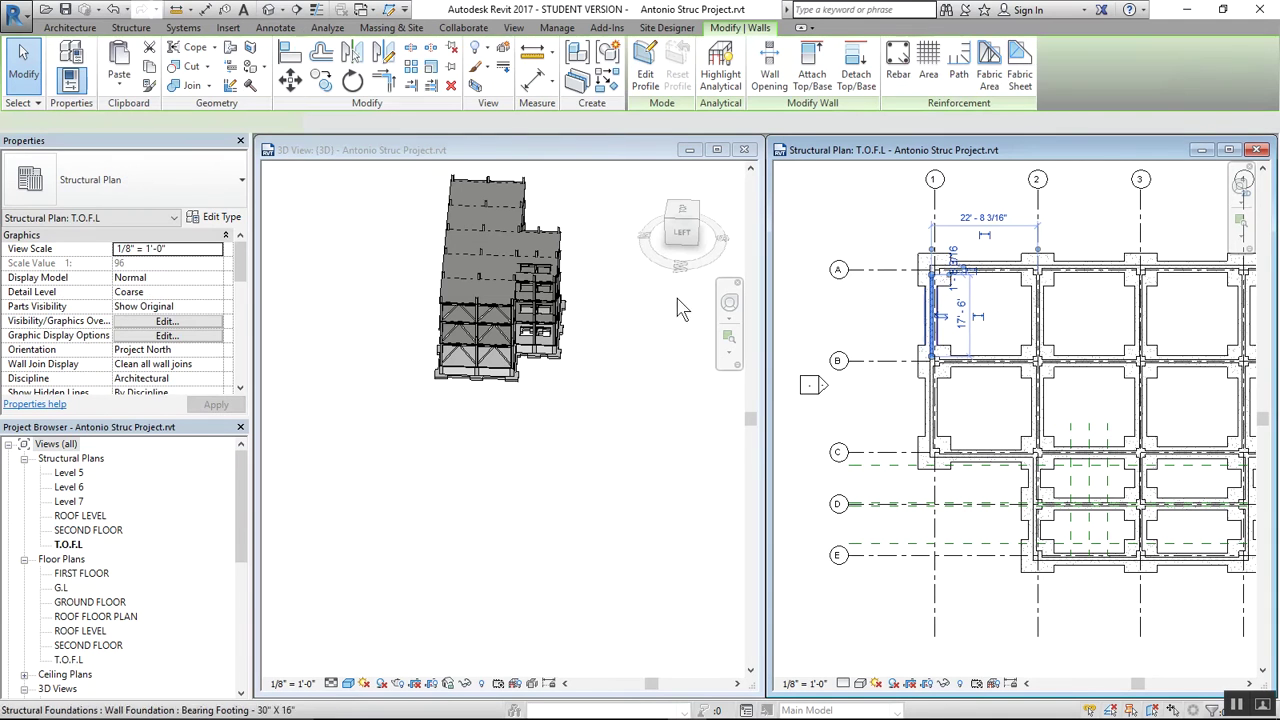
pyautogui.click(449, 156)
pyautogui.keyDown('shift'); pyautogui.moveTo(437, 484); pyautogui.dragTo(520, 445, button='middle'); pyautogui.keyUp('shift')
pyautogui.keyDown('shift'); pyautogui.moveTo(455, 368); pyautogui.dragTo(500, 378, button='middle'); pyautogui.keyUp('shift')
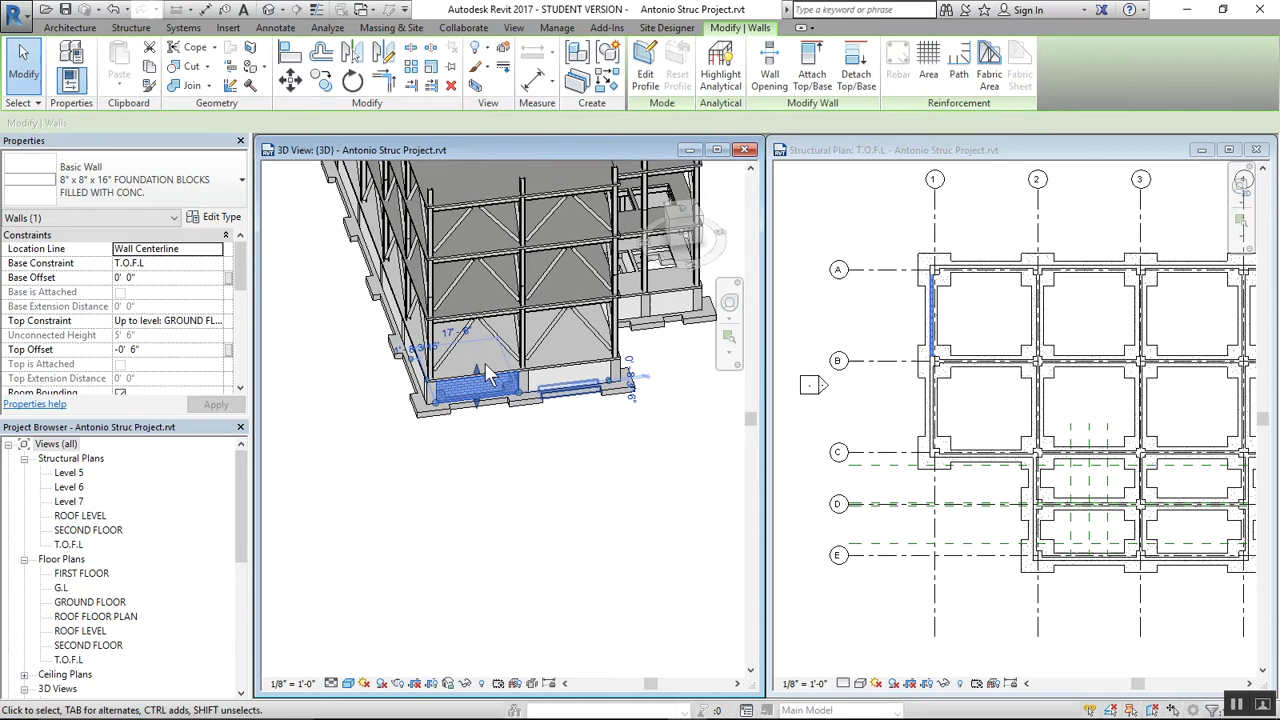
pyautogui.scroll(2, 500, 378)
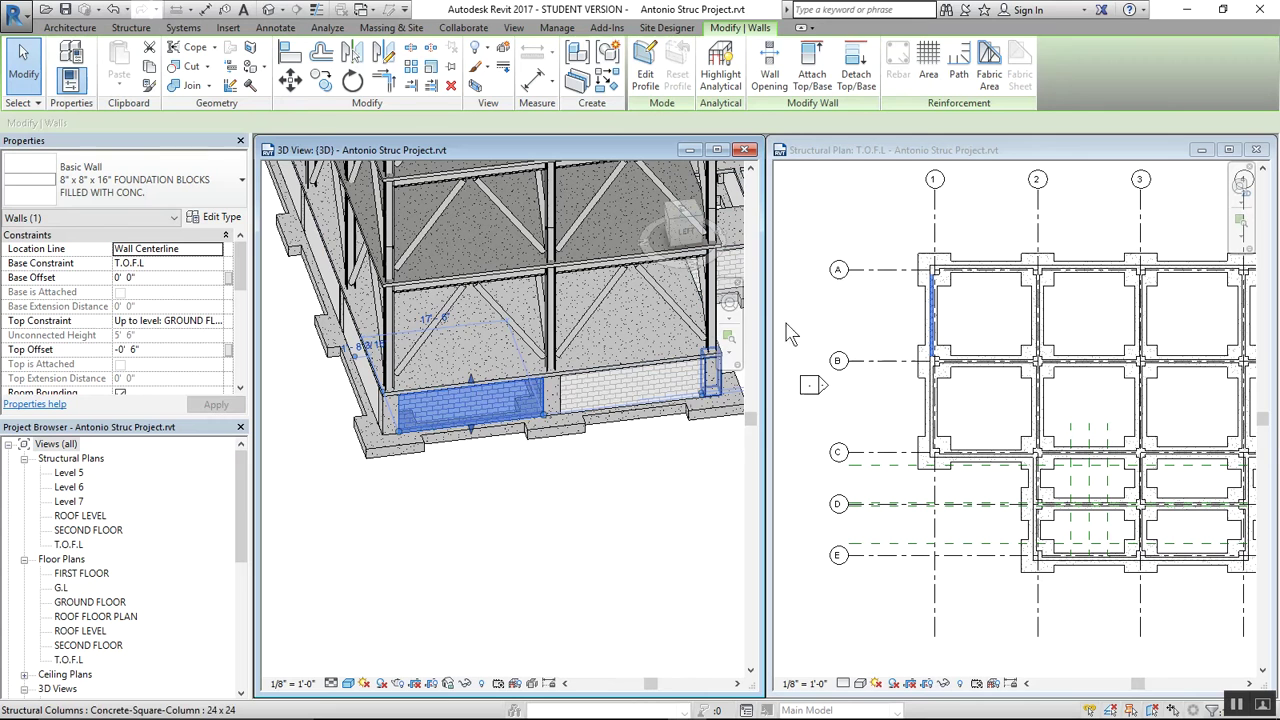
pyautogui.click(466, 517)
# Locate the Slab Edge-Thickened family among the project's profile families and expand its types
pyautogui.moveTo(241, 498); pyautogui.dragTo(229, 650)
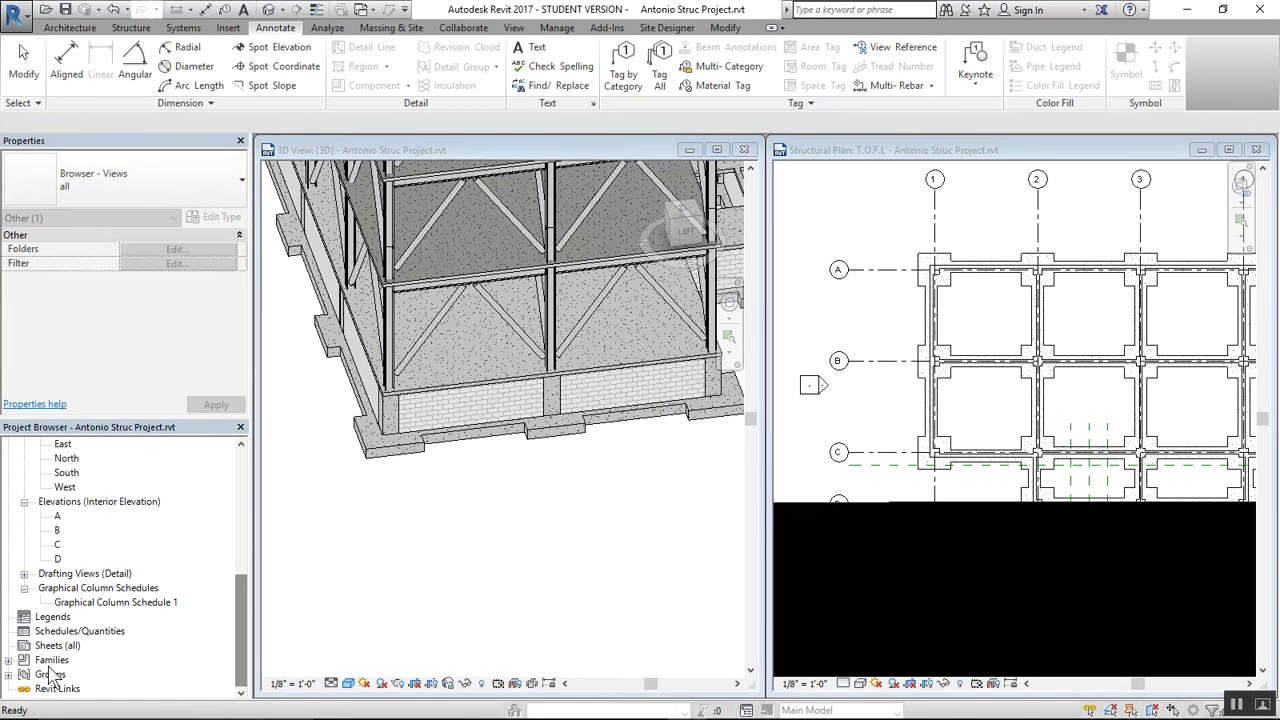
pyautogui.click(9, 661)
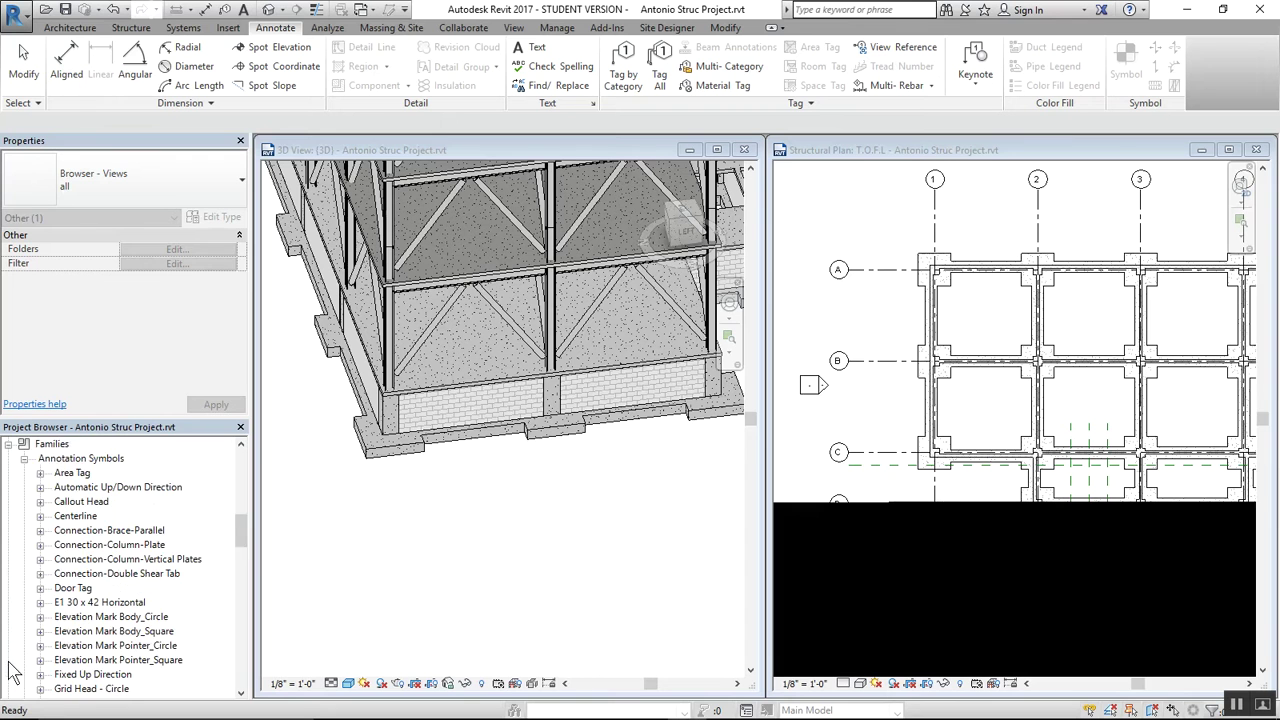
pyautogui.scroll(-5, 203, 608)
pyautogui.scroll(4, 200, 602)
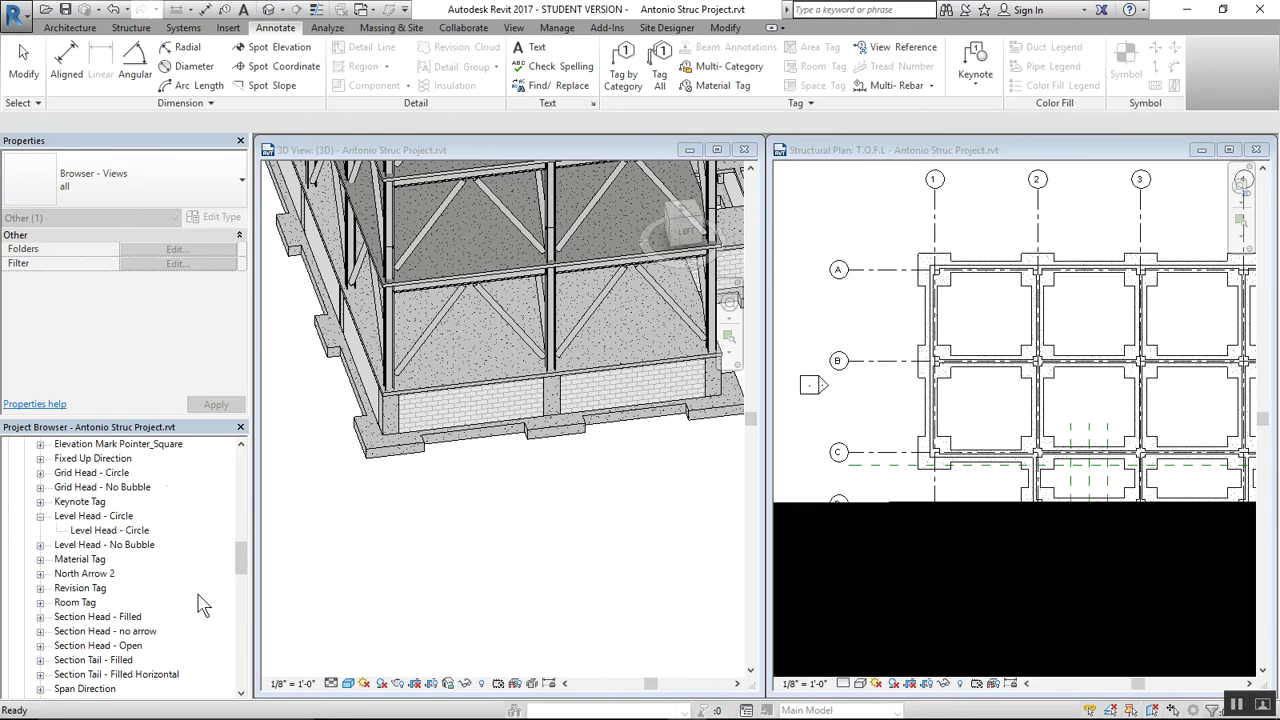
pyautogui.scroll(3, 150, 570)
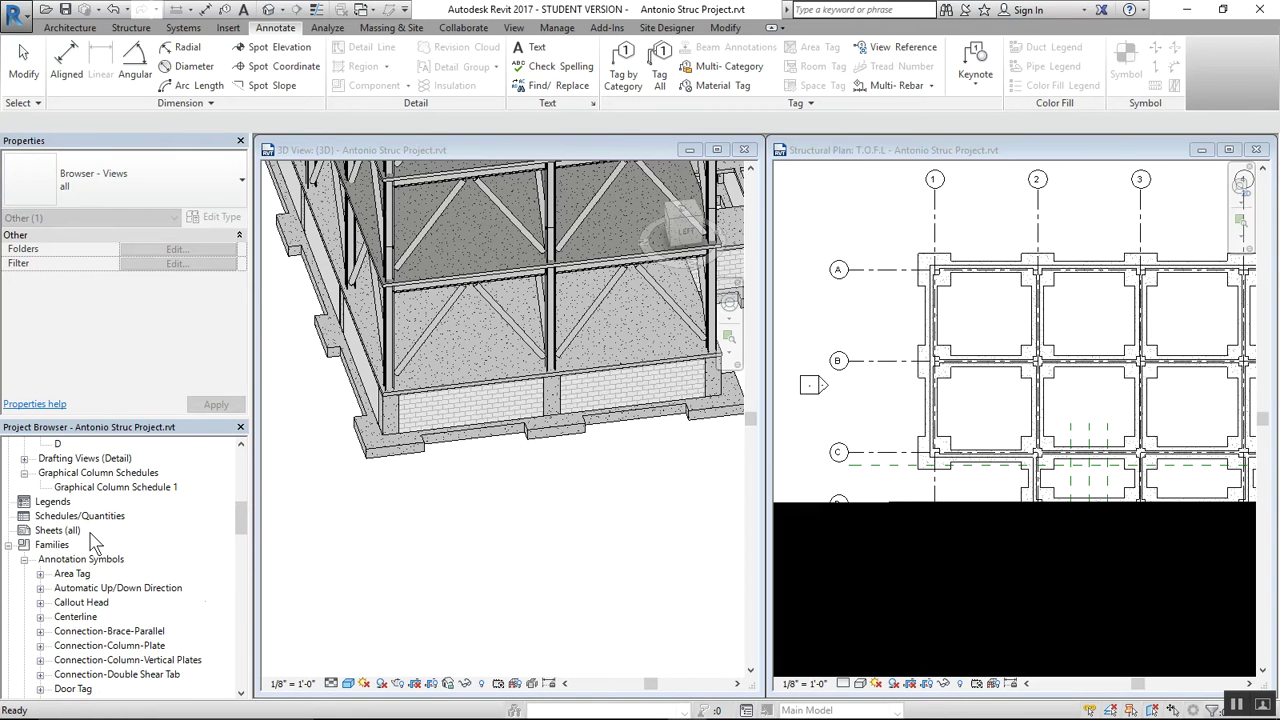
pyautogui.click(24, 559)
pyautogui.scroll(-7, 143, 557)
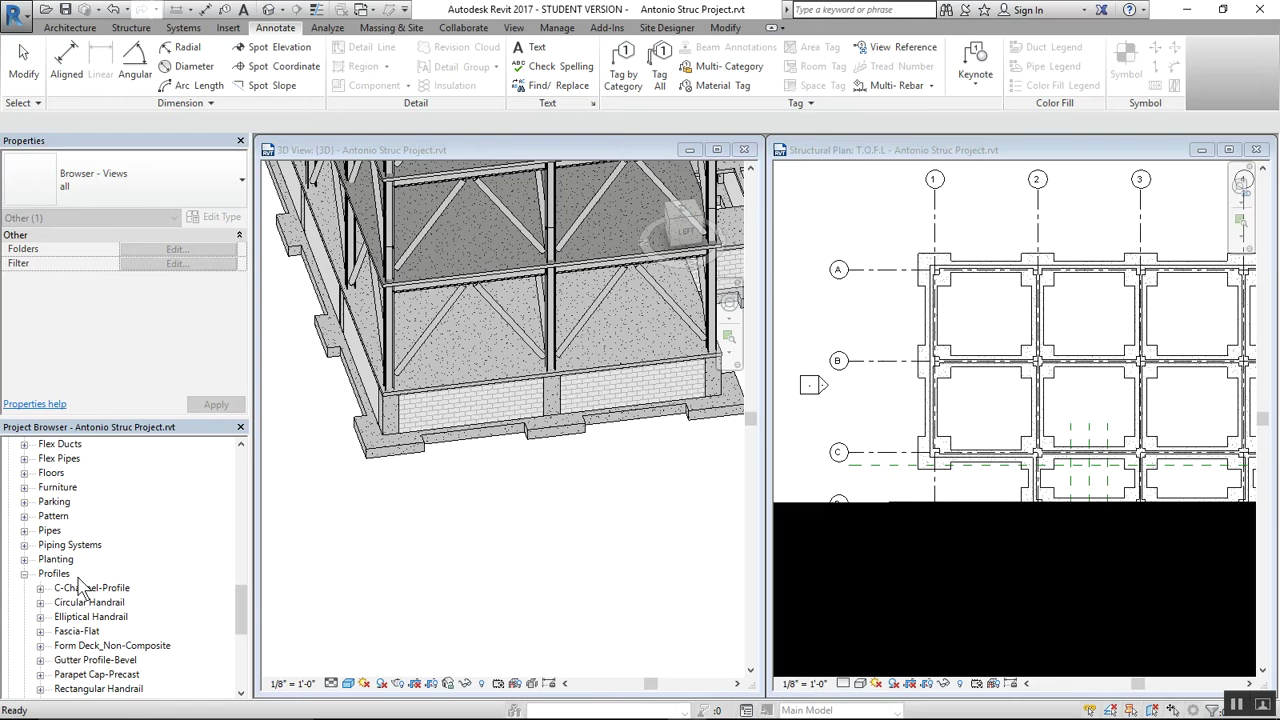
pyautogui.scroll(-3, 108, 592)
pyautogui.scroll(-1, 113, 592)
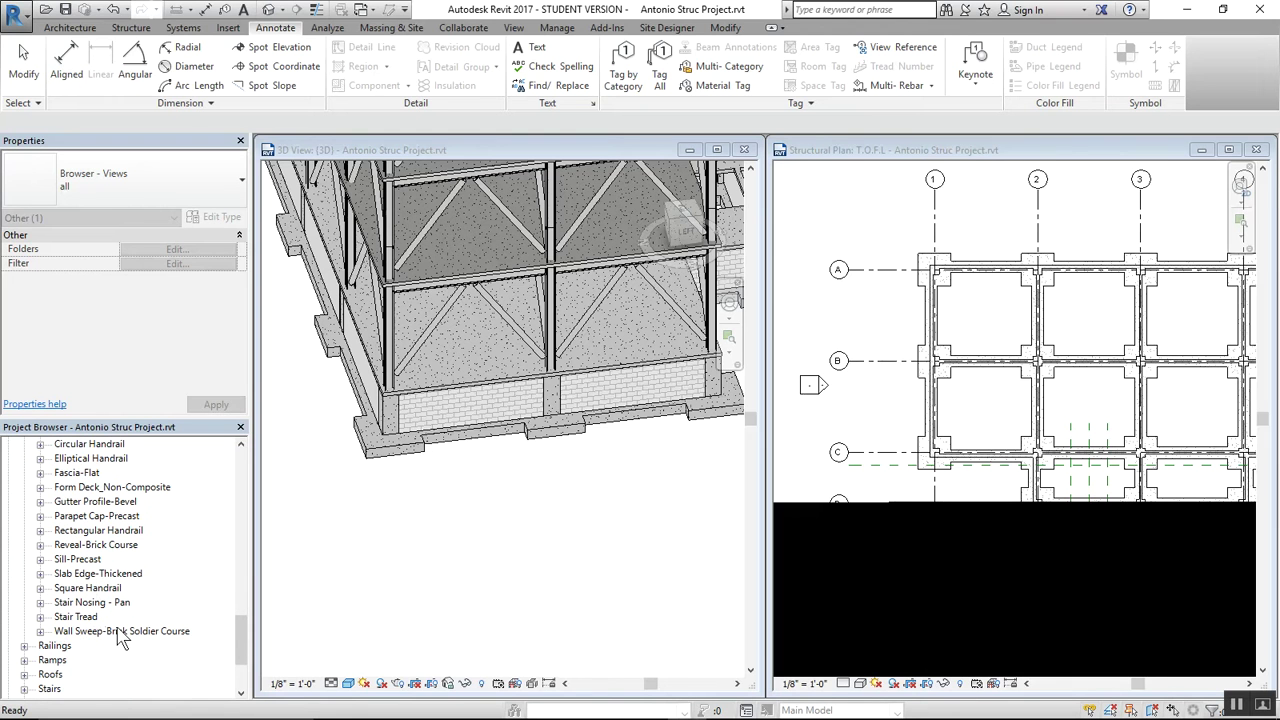
pyautogui.click(40, 574)
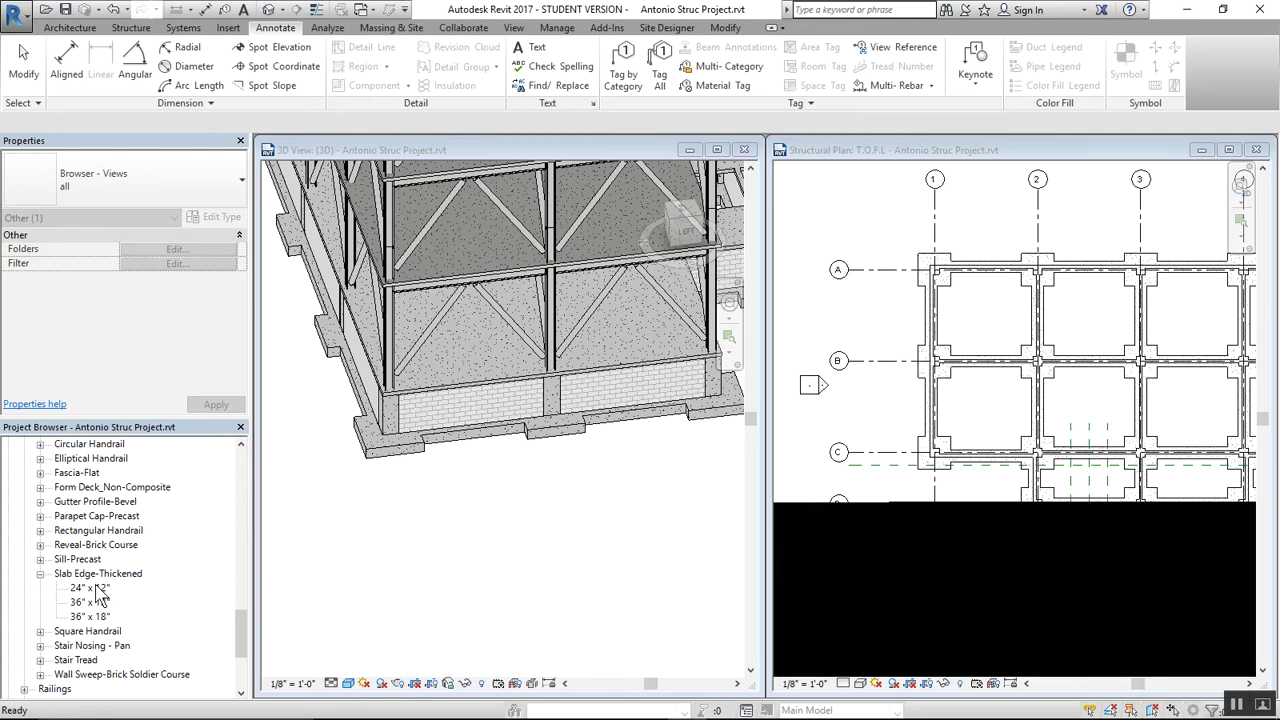
# Duplicate the 24" x 12" type of the Slab Edge-Thickened profile and name the copy 16" x 8"
pyautogui.click(90, 588)
pyautogui.rightClick(96, 588)
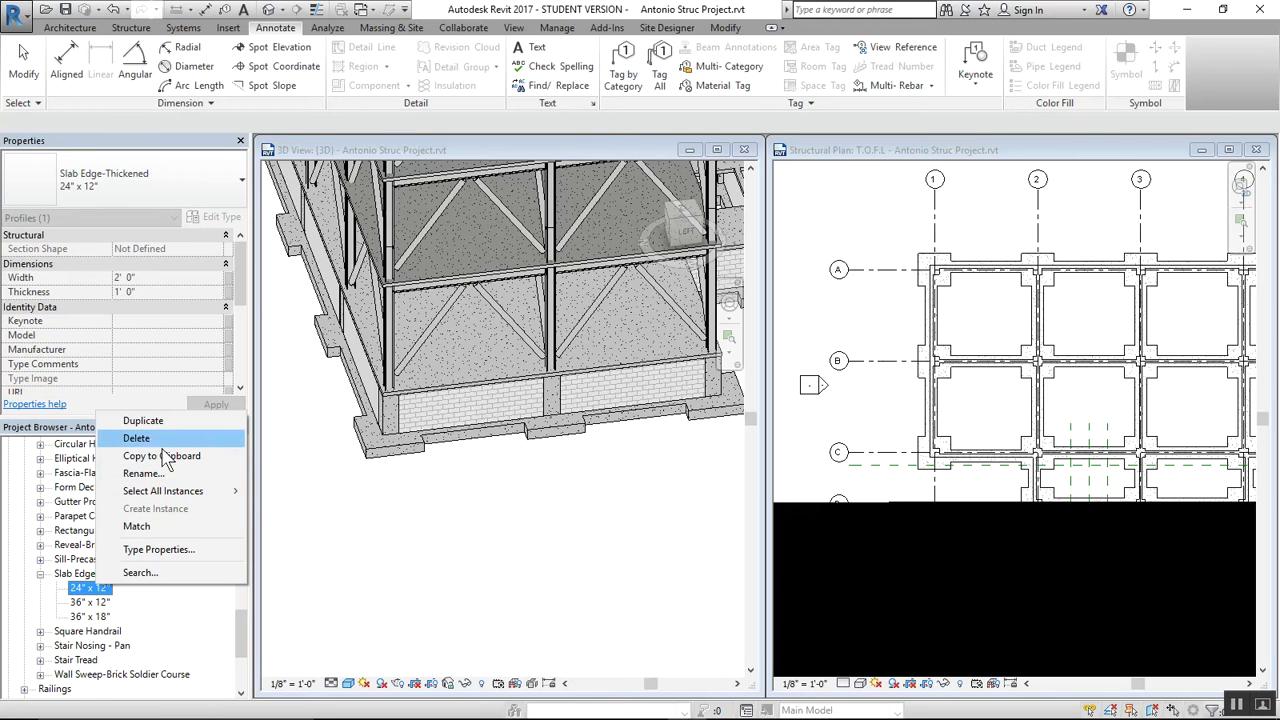
pyautogui.click(145, 420)
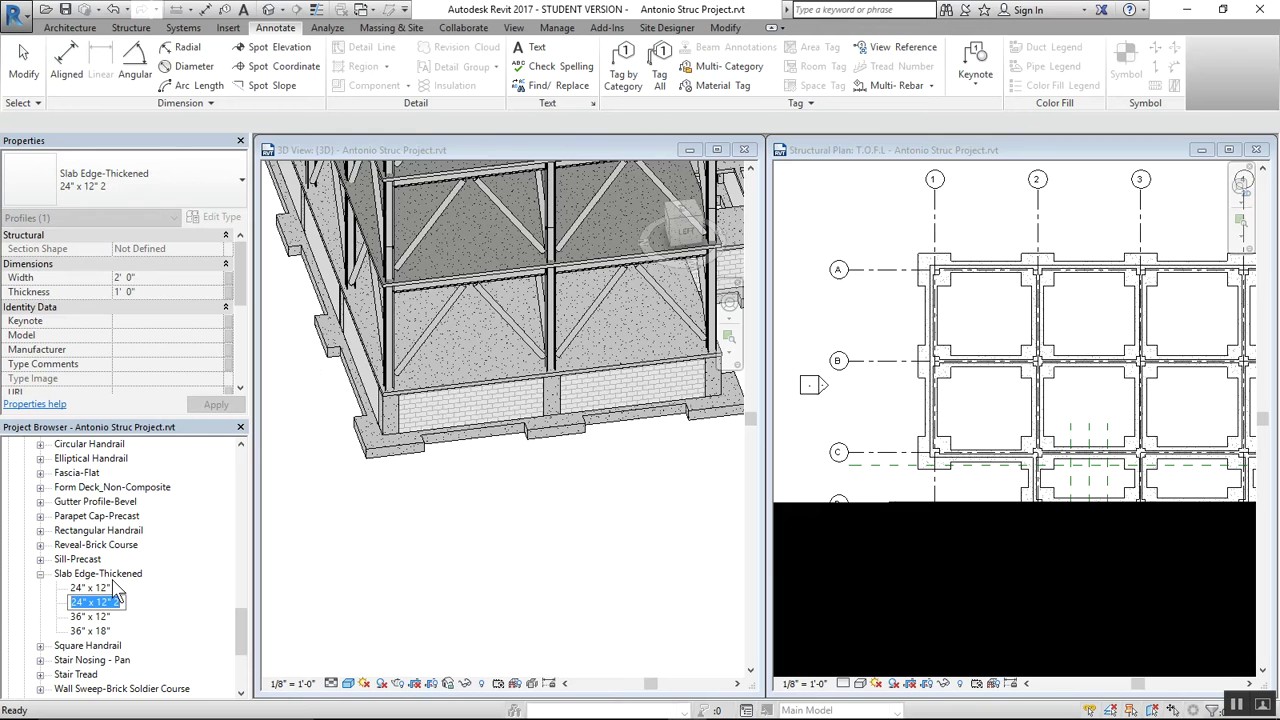
pyautogui.write('16')
pyautogui.write('" x 8"')
pyautogui.press('Return')
# Set the 16" x 8" slab edge profile type's width to 1' 4" and thickness to 0' 8"
pyautogui.rightClick(85, 592)
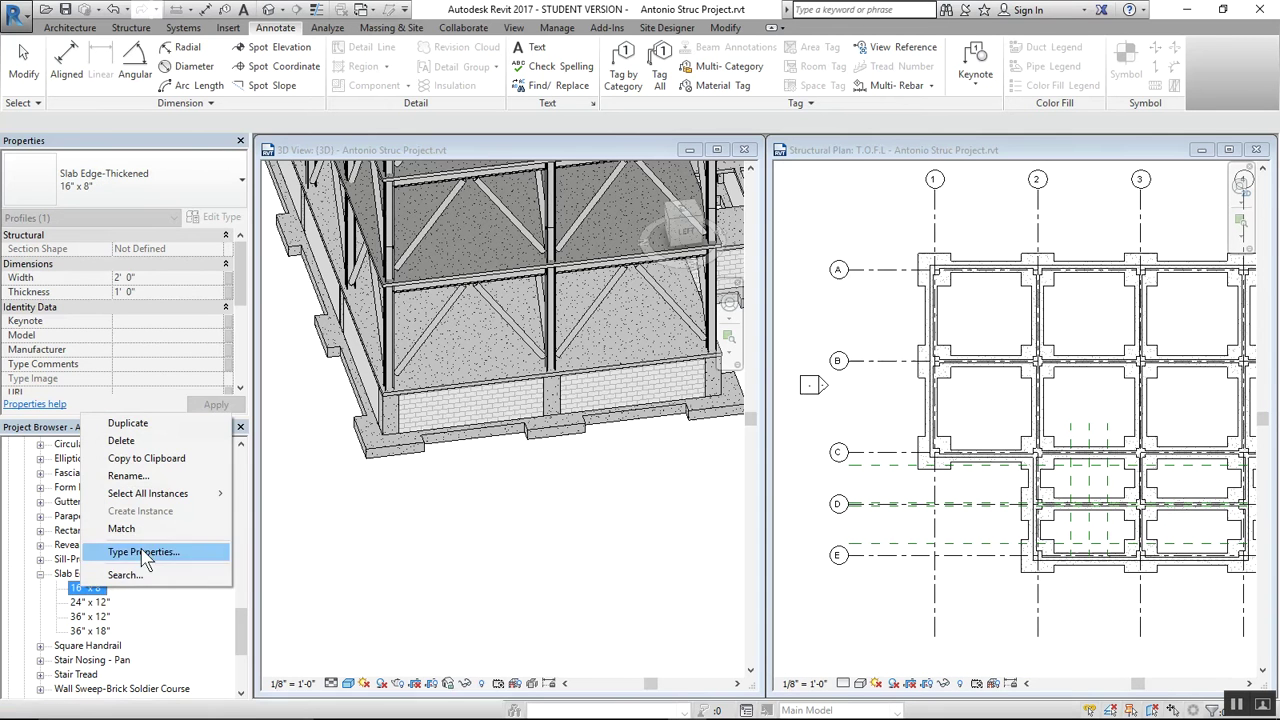
pyautogui.click(175, 552)
pyautogui.click(698, 256)
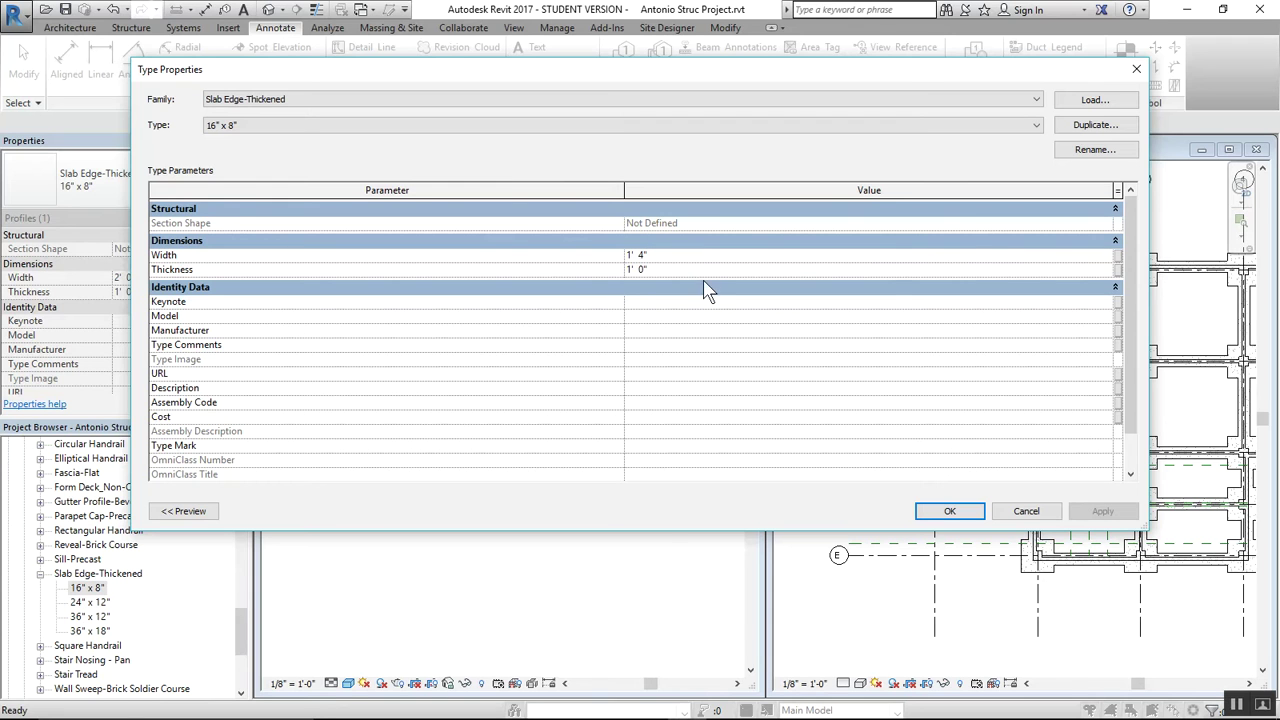
pyautogui.click(701, 270)
pyautogui.press('Return')
pyautogui.press('Return')
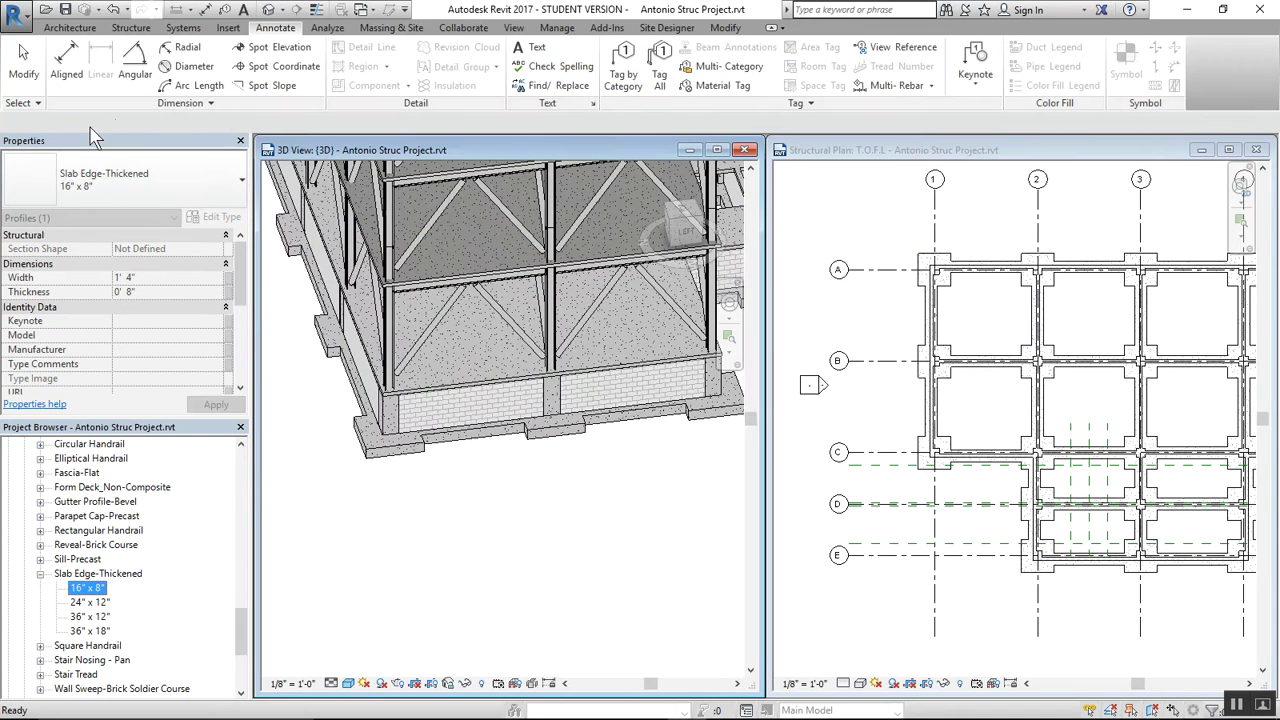
# Start the Slab Edge command and duplicate the Thickened 24" x 12" type as Thickened 16" x 8"
pyautogui.click(131, 27)
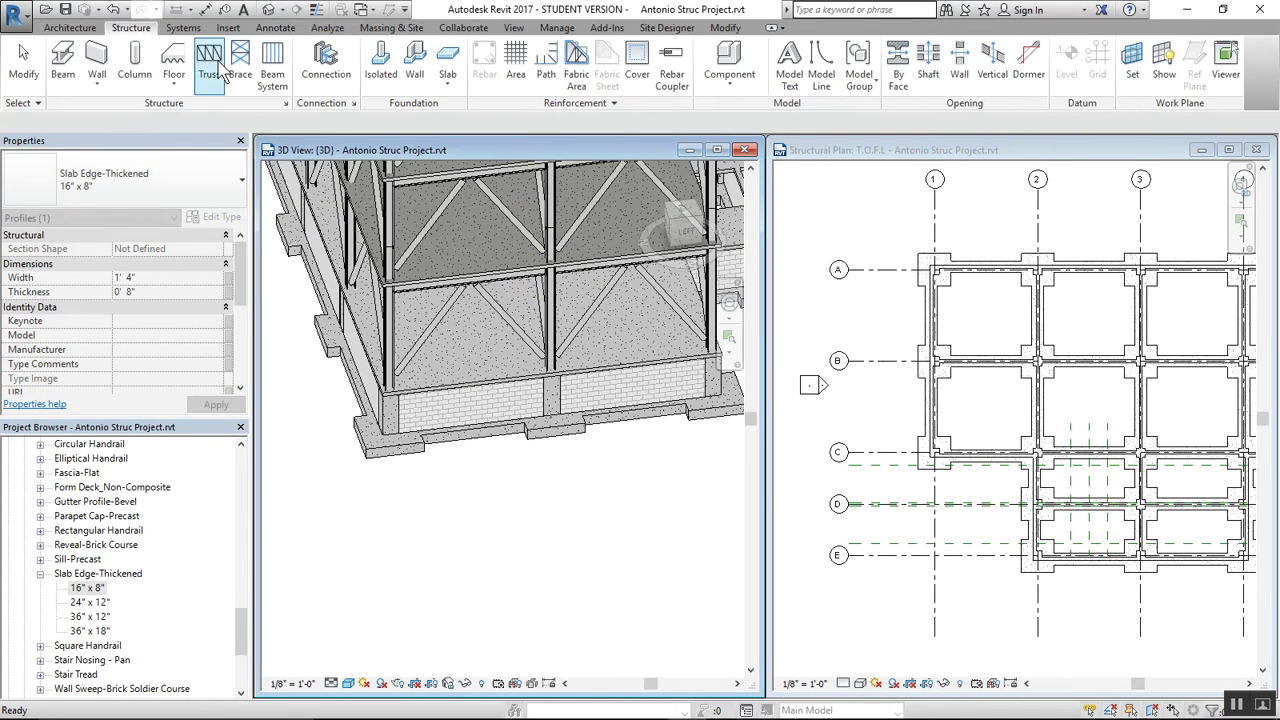
pyautogui.click(181, 92)
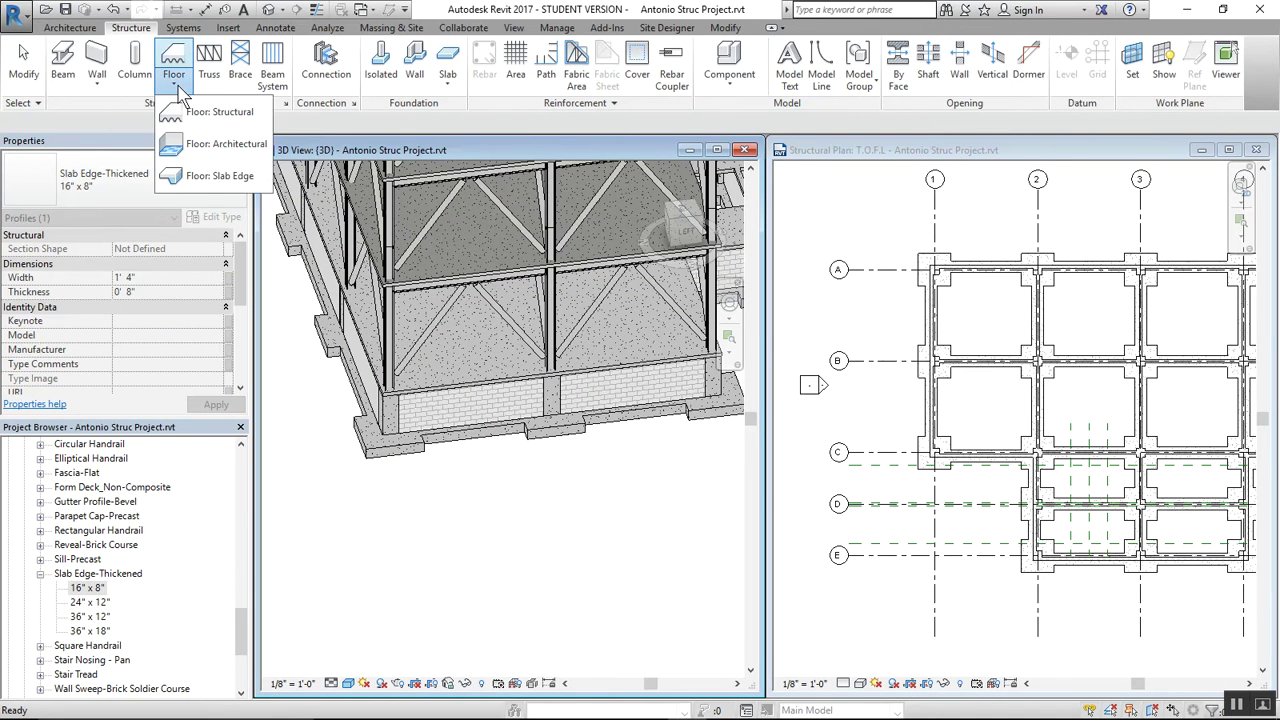
pyautogui.click(195, 175)
pyautogui.click(421, 503)
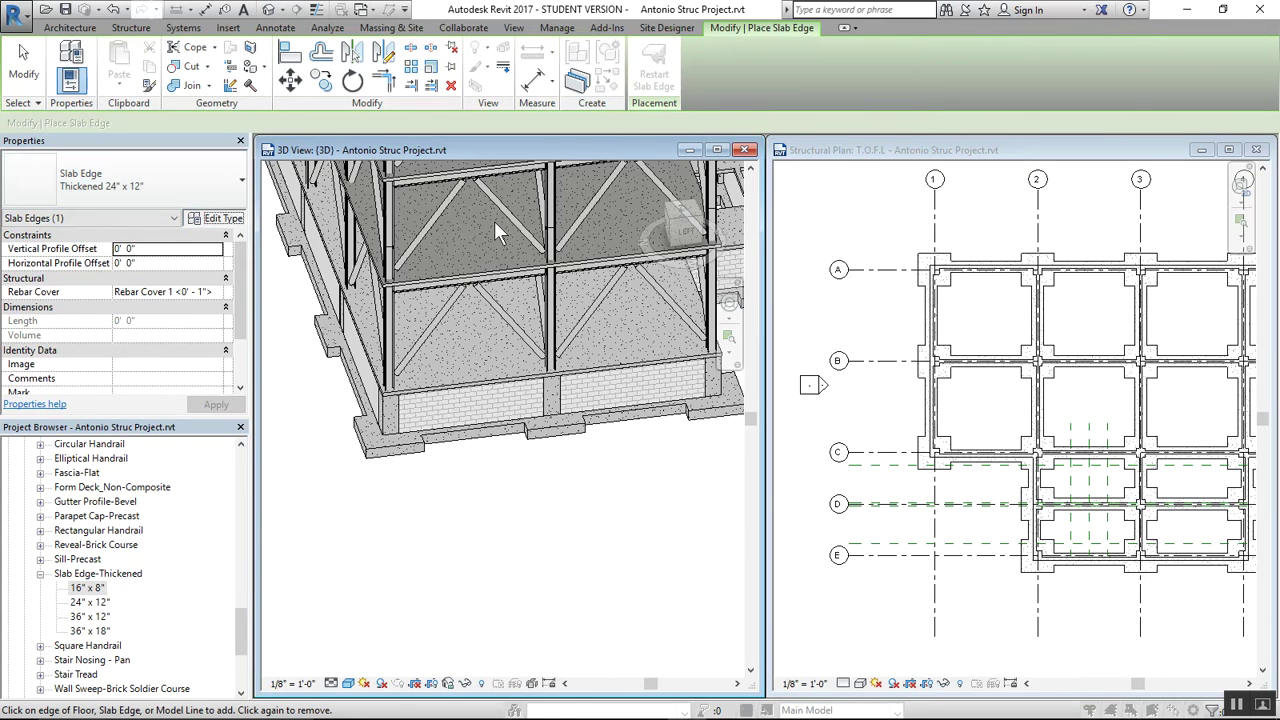
pyautogui.click(222, 217)
pyautogui.click(1090, 126)
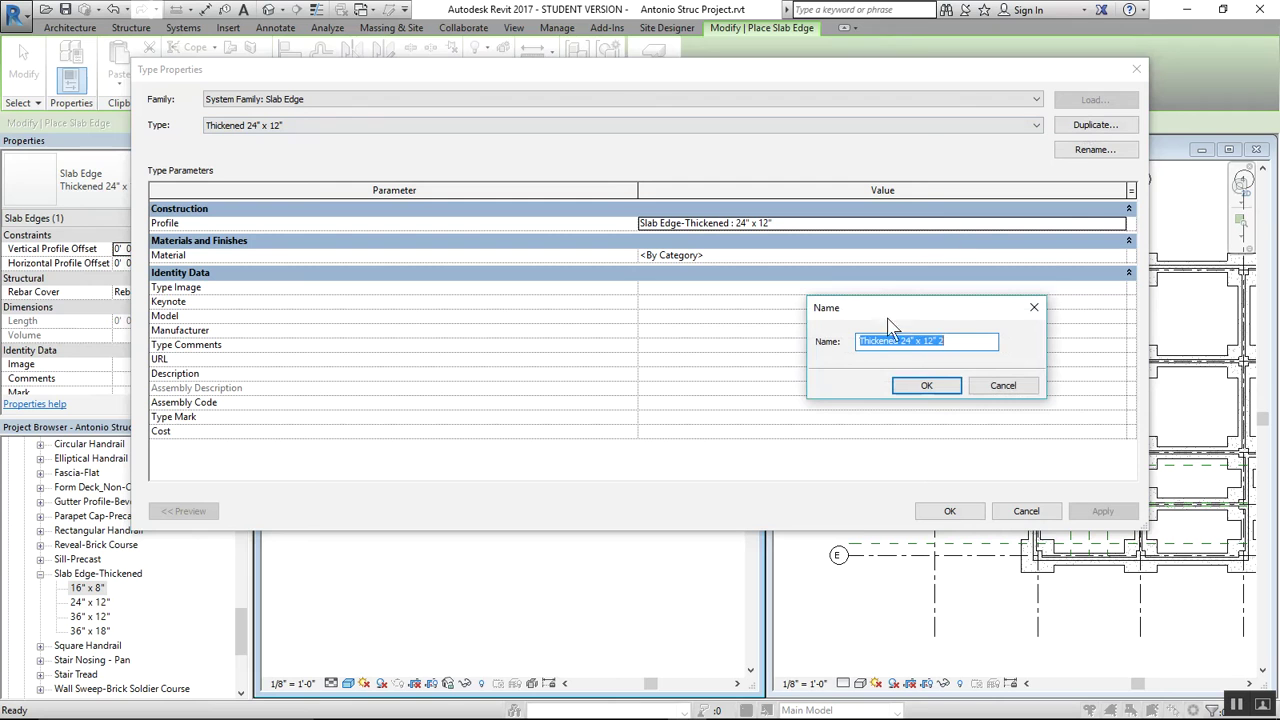
pyautogui.moveTo(973, 340); pyautogui.dragTo(907, 332)
pyautogui.click(945, 393)
# Assign the Slab Edge-Thickened : 16" x 8" profile and the Concrete, Cast-in-Place gray material to the new slab edge type
pyautogui.click(1119, 224)
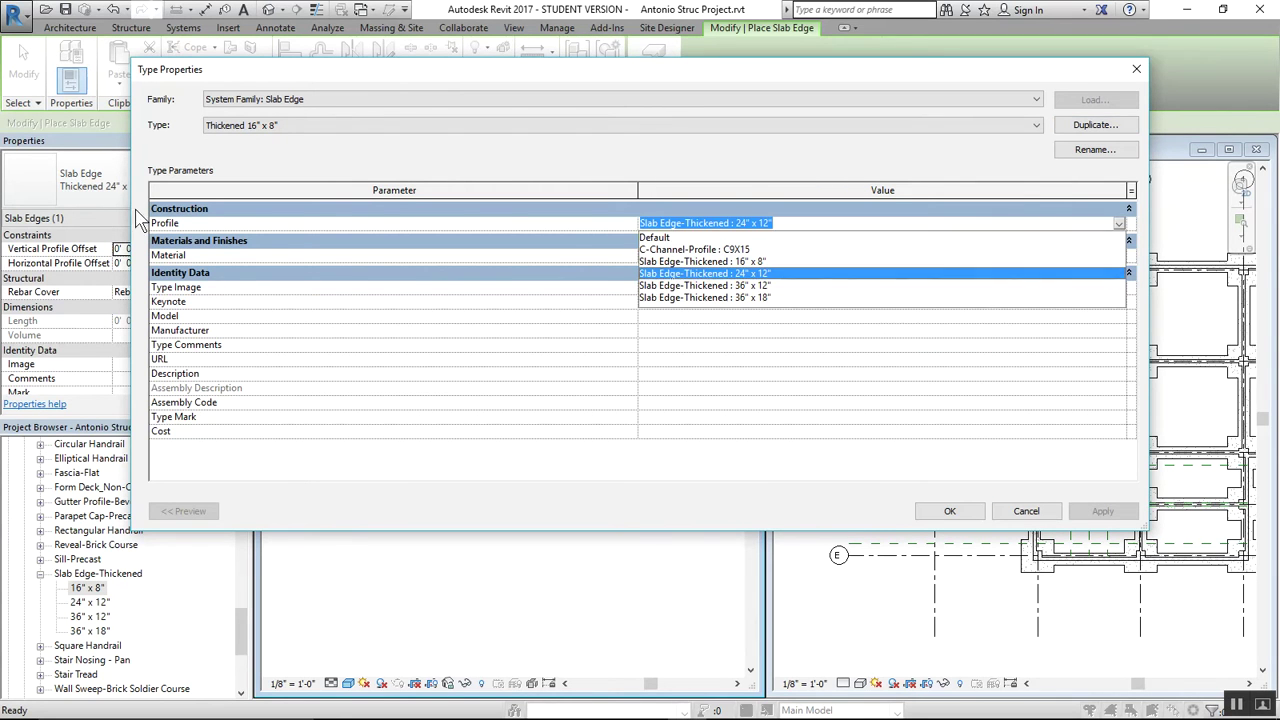
pyautogui.click(728, 262)
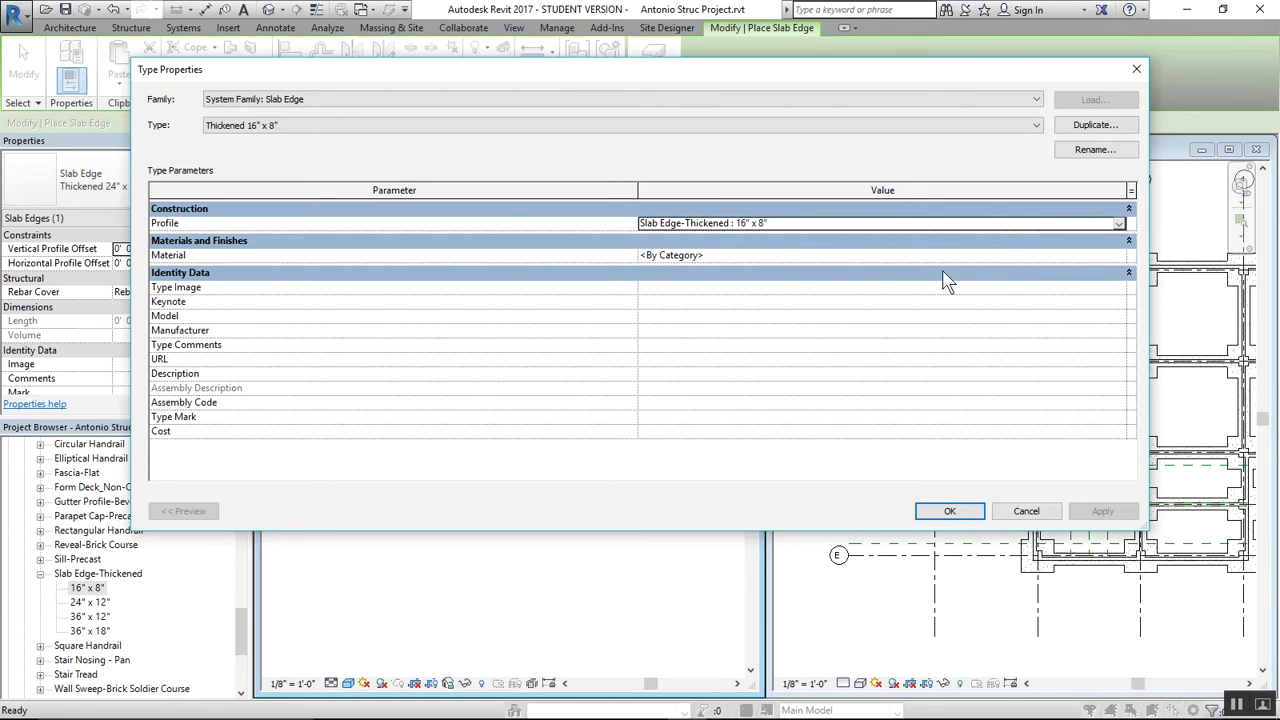
pyautogui.click(740, 256)
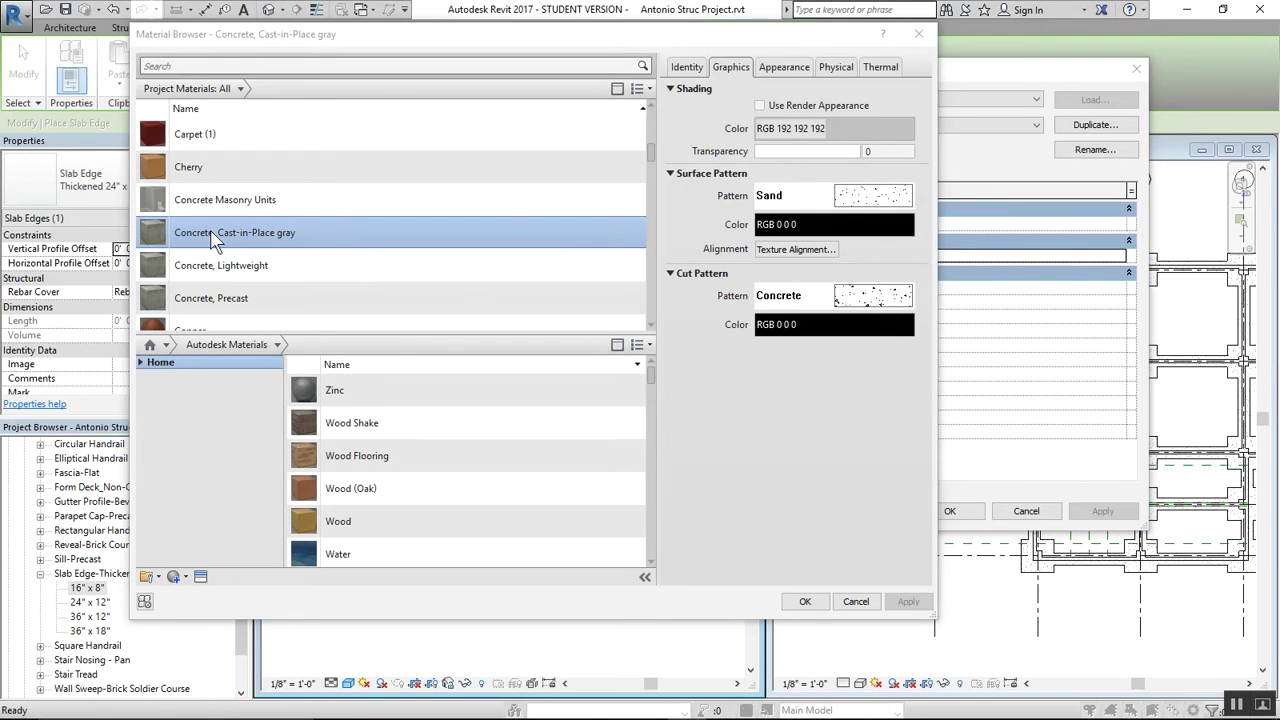
pyautogui.click(805, 601)
pyautogui.click(948, 510)
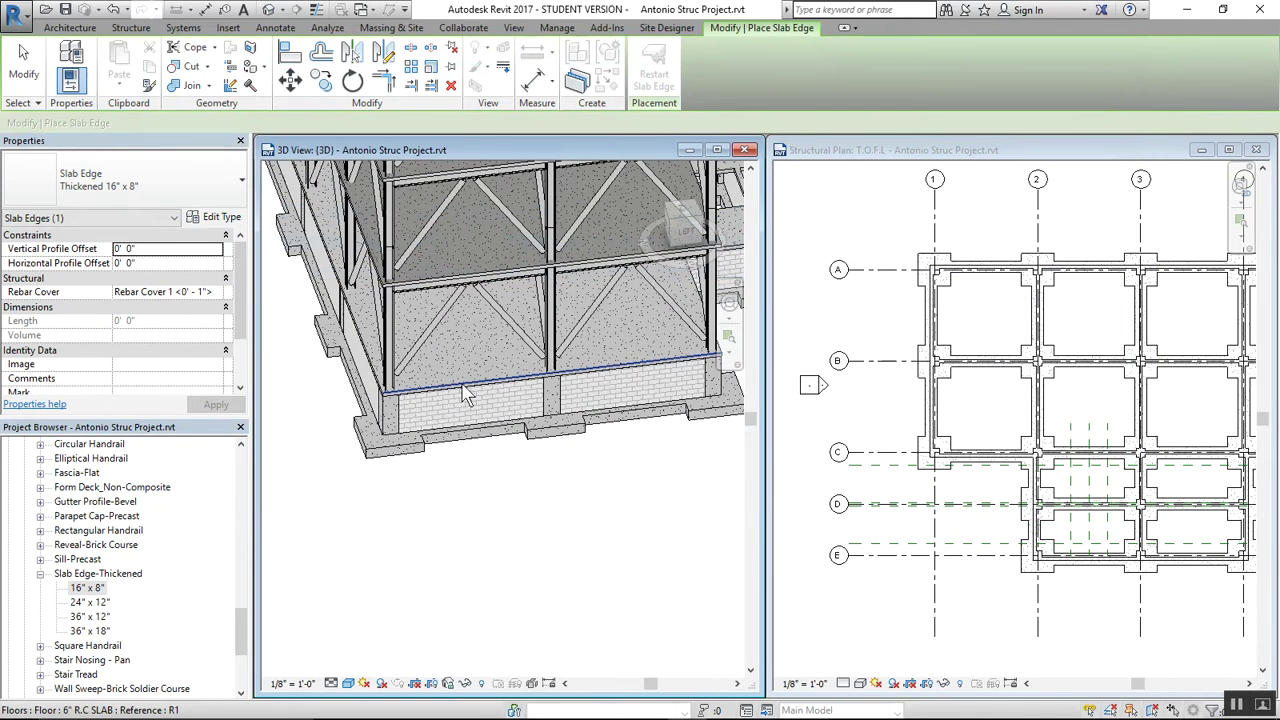
# Place the Thickened 16" x 8" slab edge along the bottom edge of the 6" R.C slab on the grid 1 side
pyautogui.scroll(2, 463, 393)
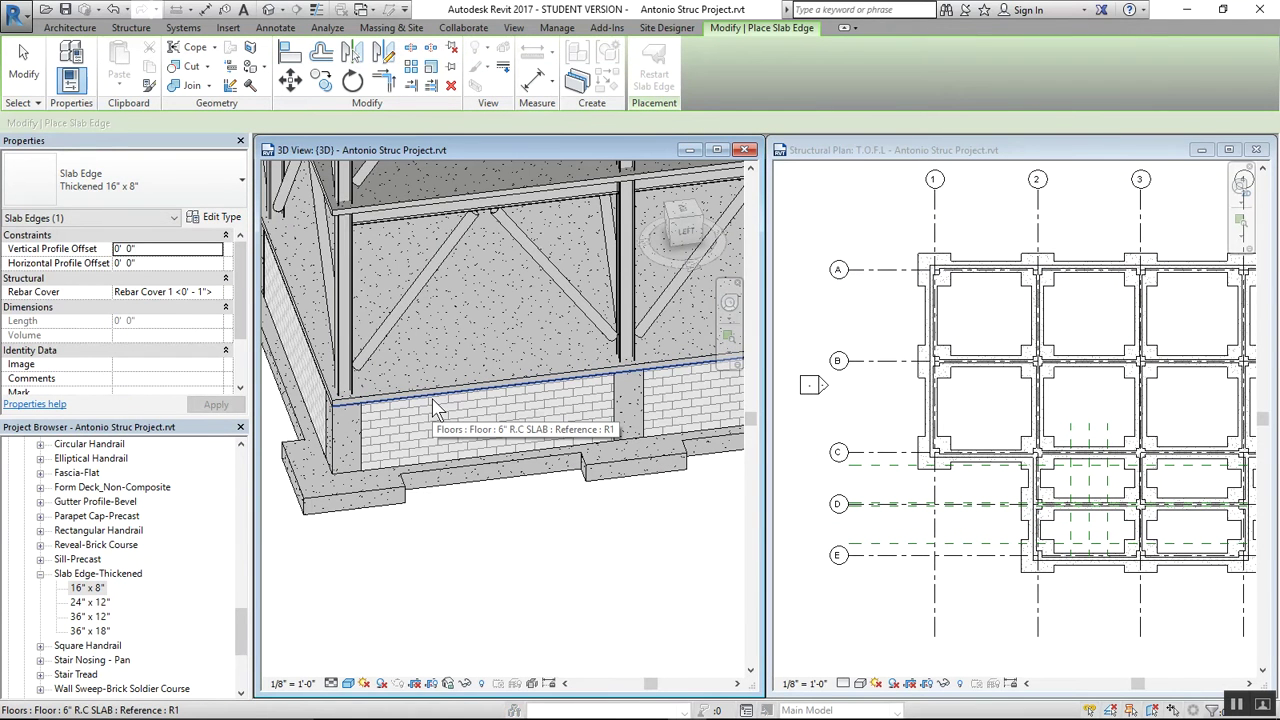
pyautogui.click(435, 408)
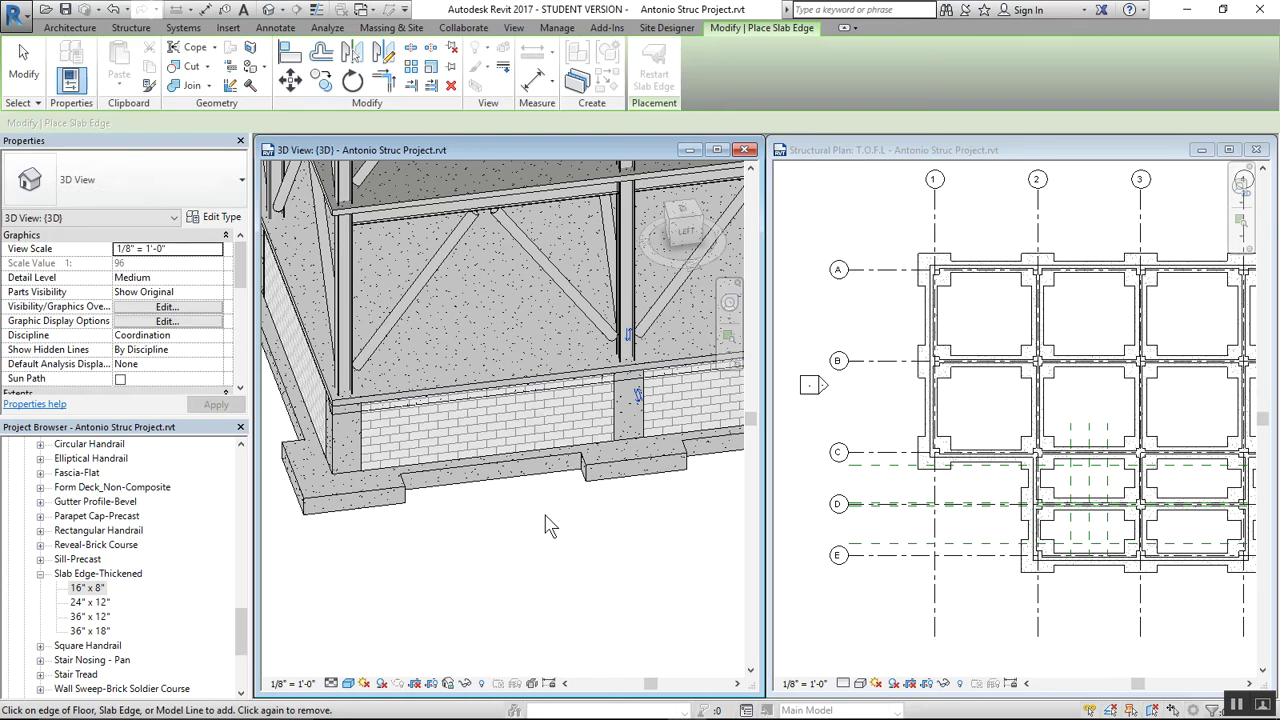
pyautogui.click(22, 64)
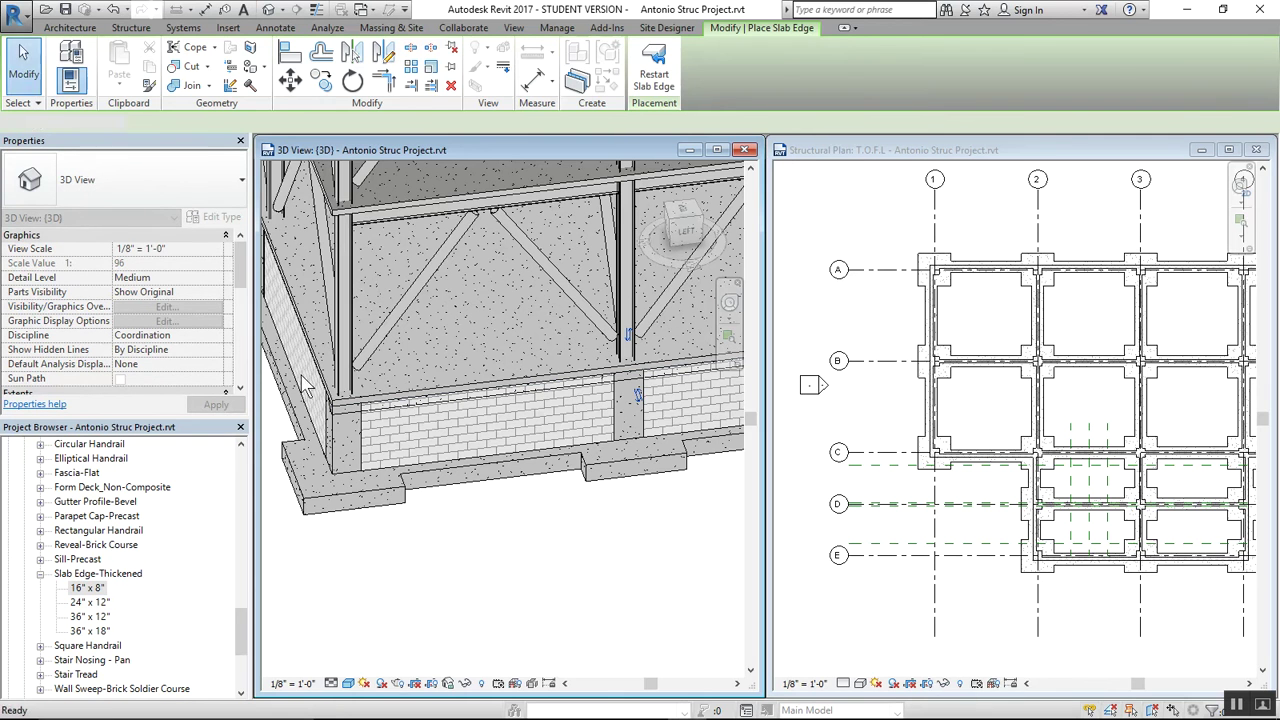
pyautogui.scroll(2, 343, 427)
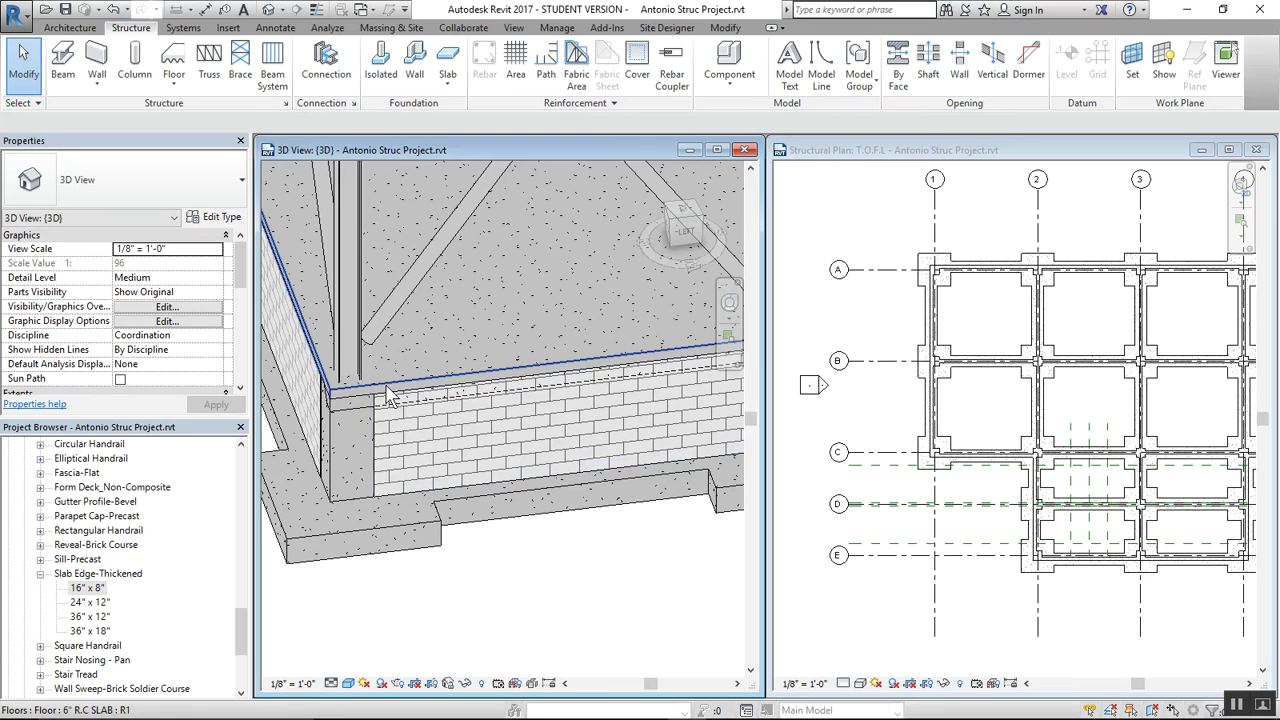
pyautogui.scroll(-1, 407, 482)
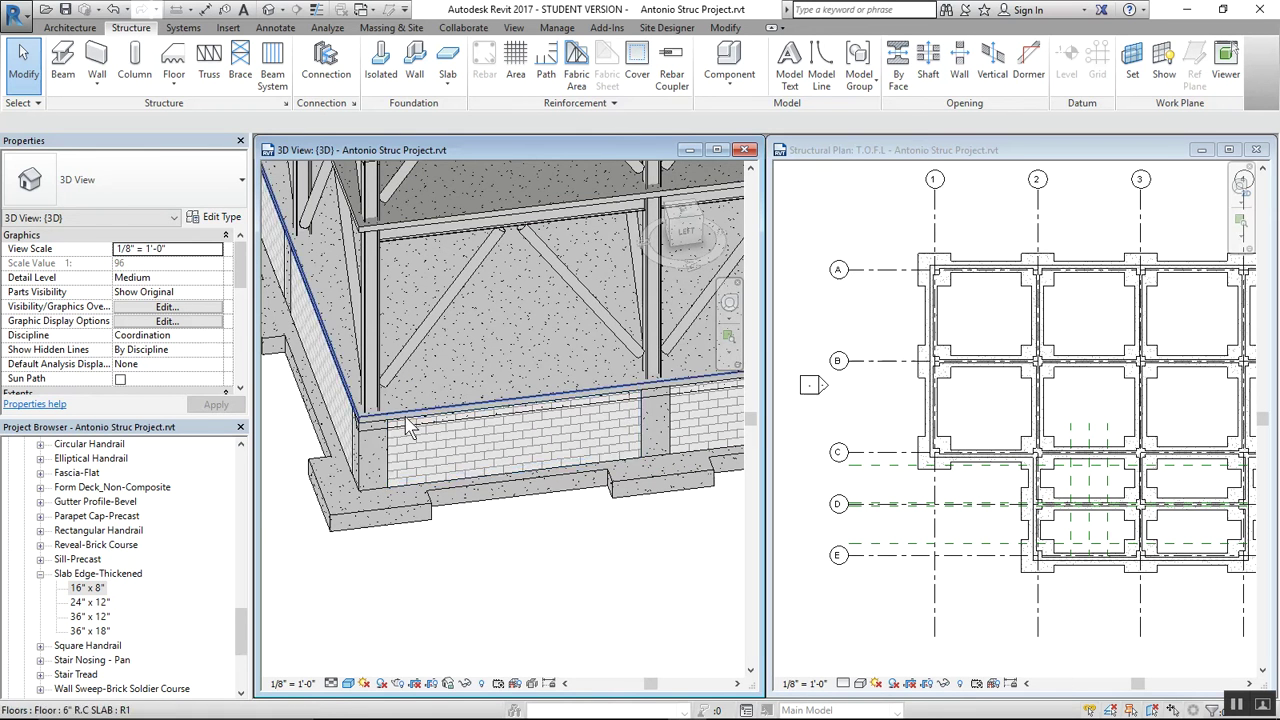
pyautogui.scroll(1, 395, 440)
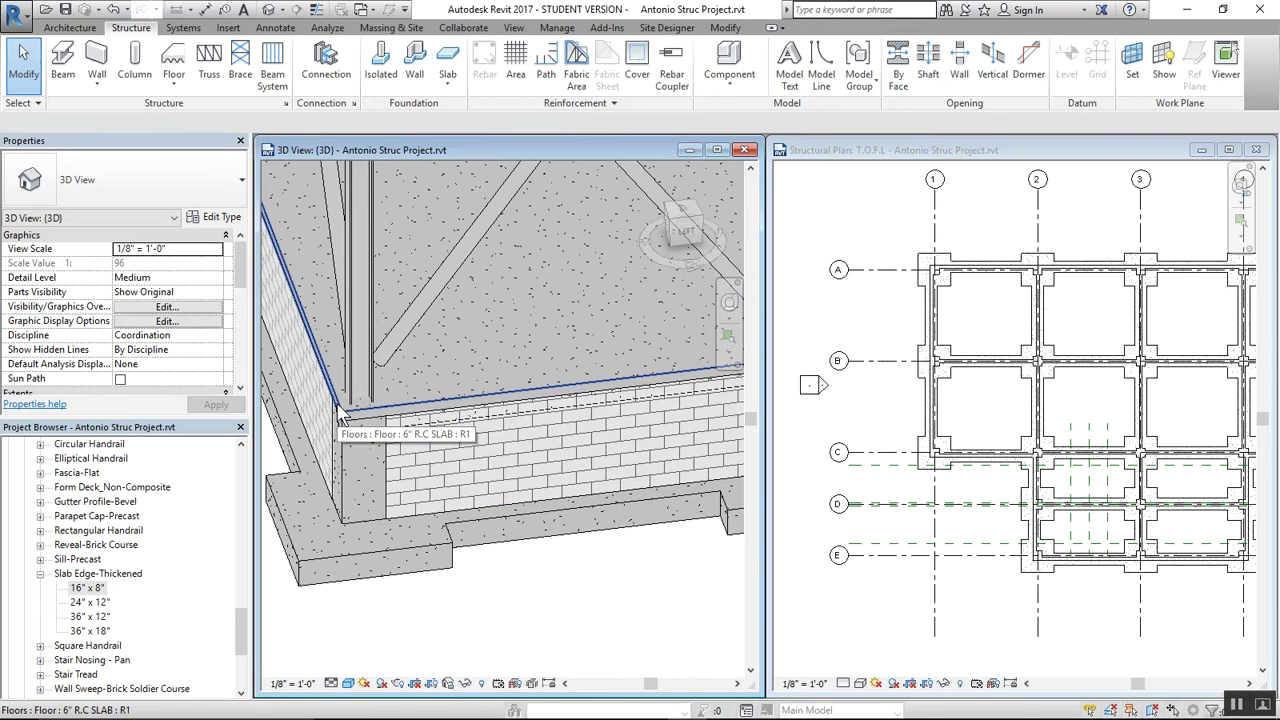
pyautogui.scroll(-2, 504, 440)
# Draw a short detail section across the grid 1 foundation wall between grids A and B in the T.O.F.L plan
pyautogui.click(870, 166)
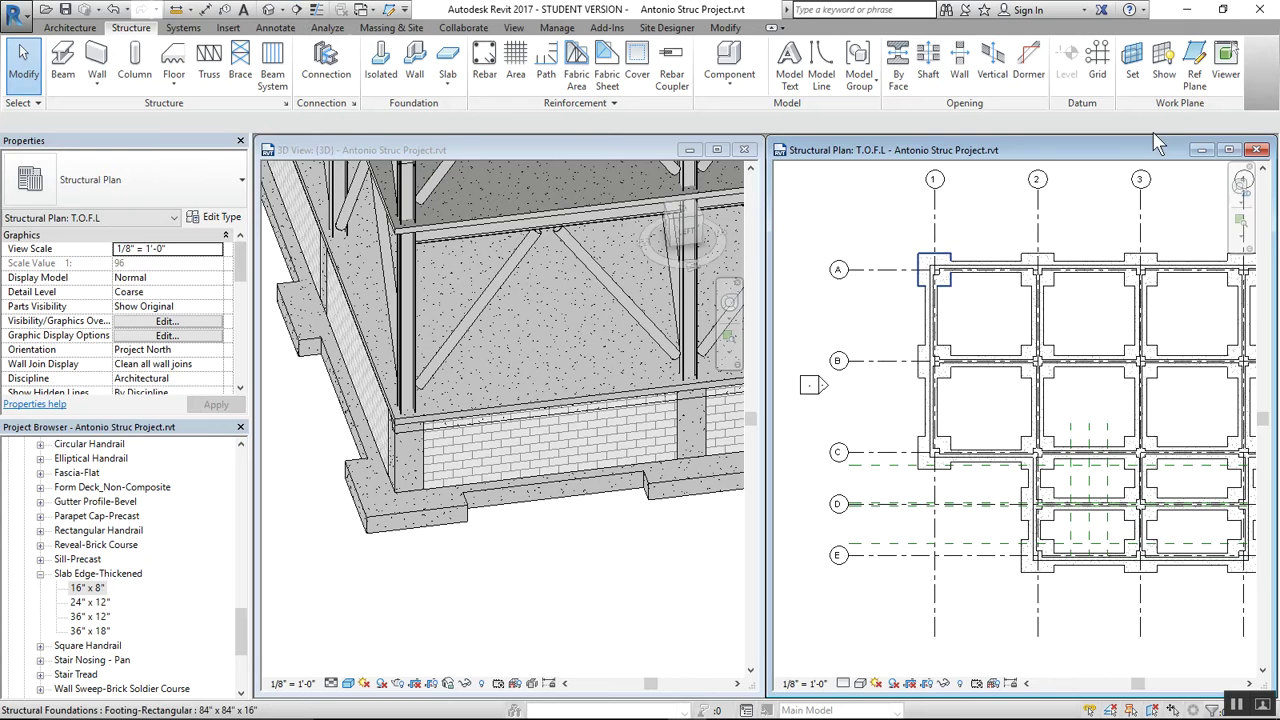
pyautogui.scroll(-1, 956, 170)
pyautogui.moveTo(990, 345); pyautogui.dragTo(964, 419, button='middle')
pyautogui.scroll(1, 910, 398)
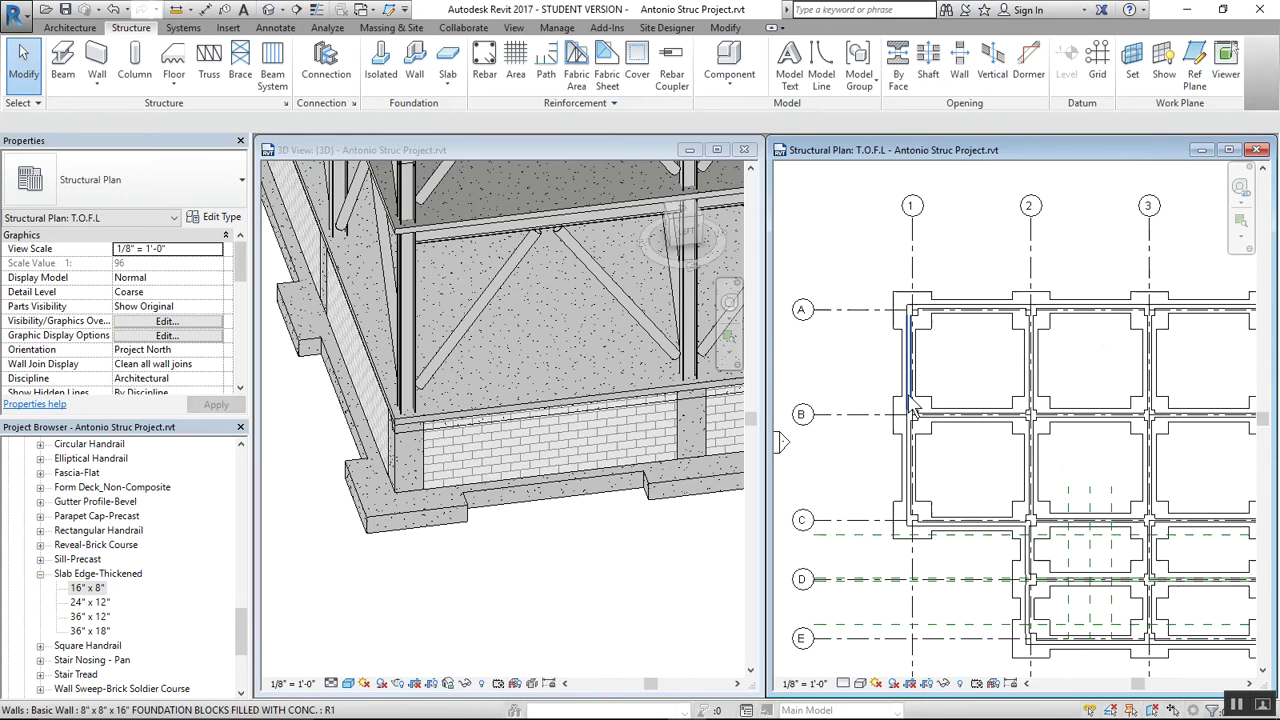
pyautogui.click(297, 9)
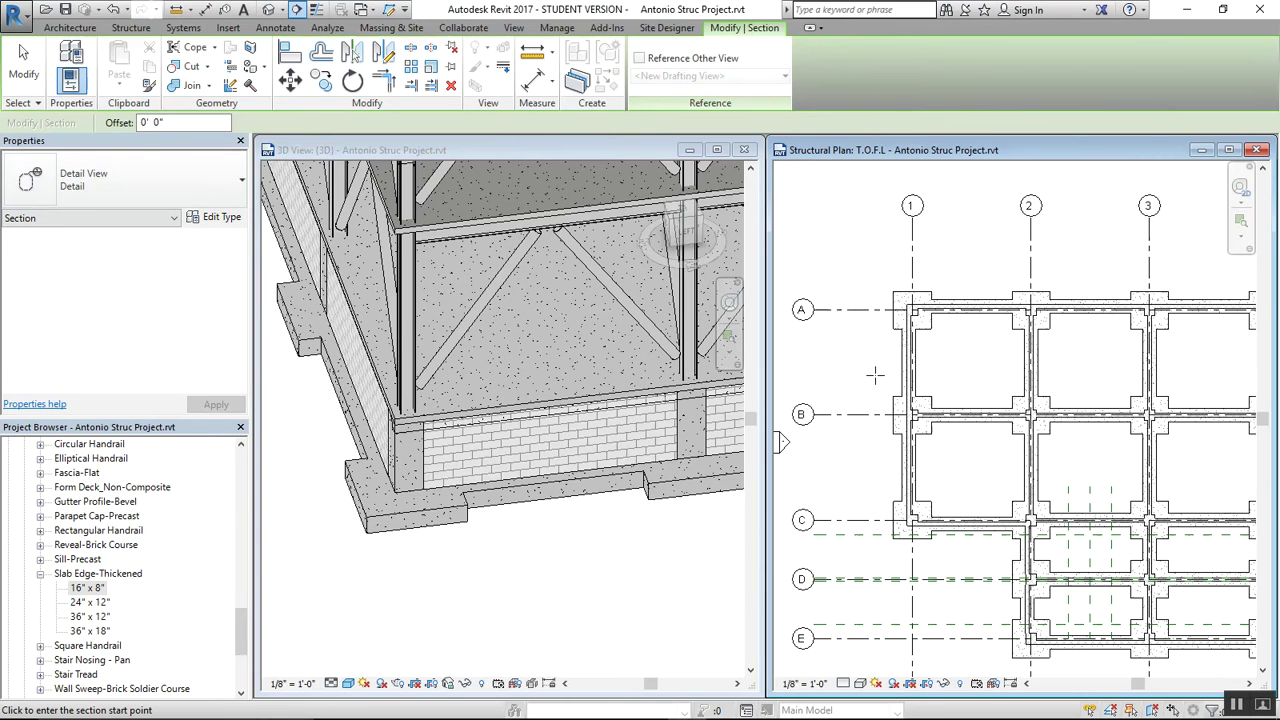
pyautogui.click(940, 356)
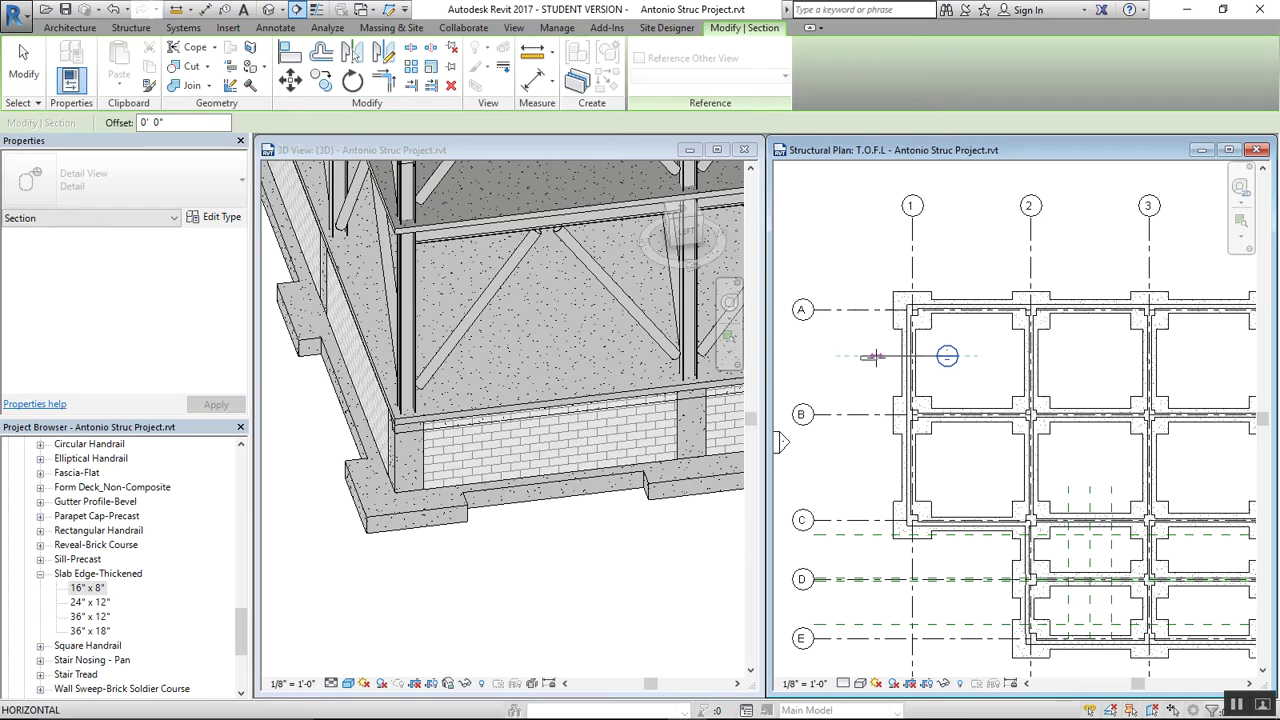
pyautogui.click(872, 356)
pyautogui.press('Escape')
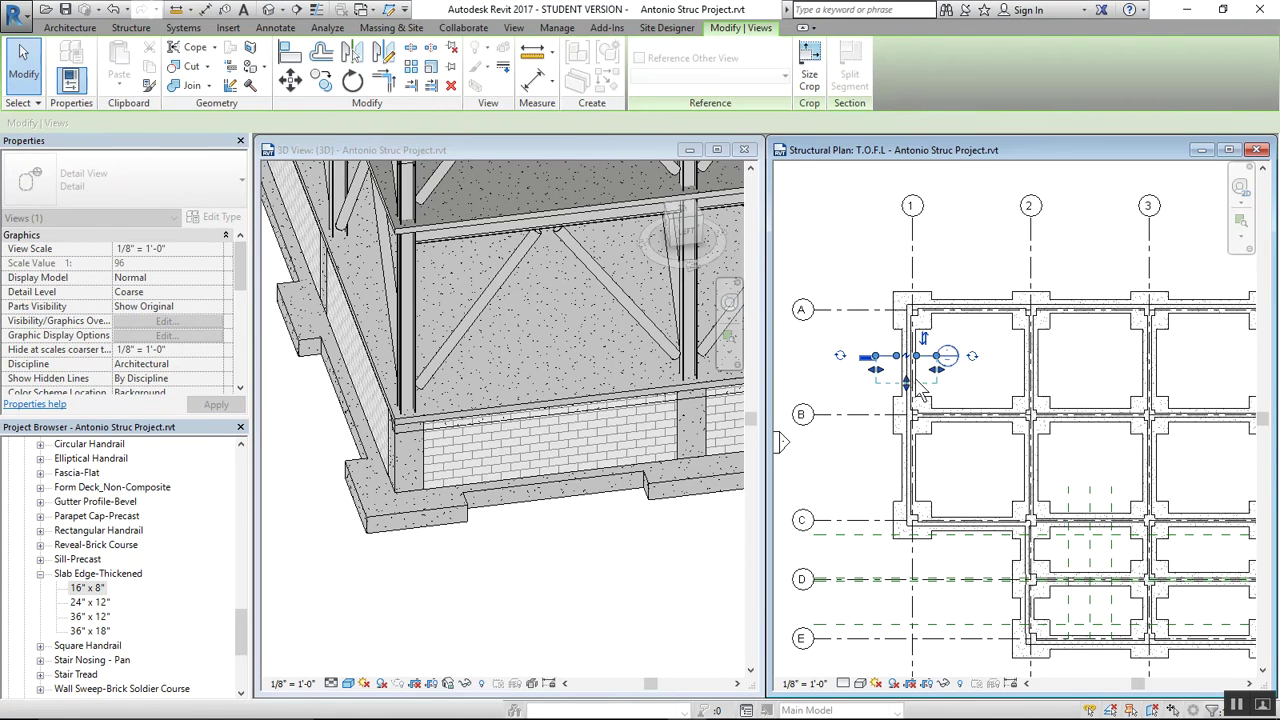
pyautogui.click(23, 75)
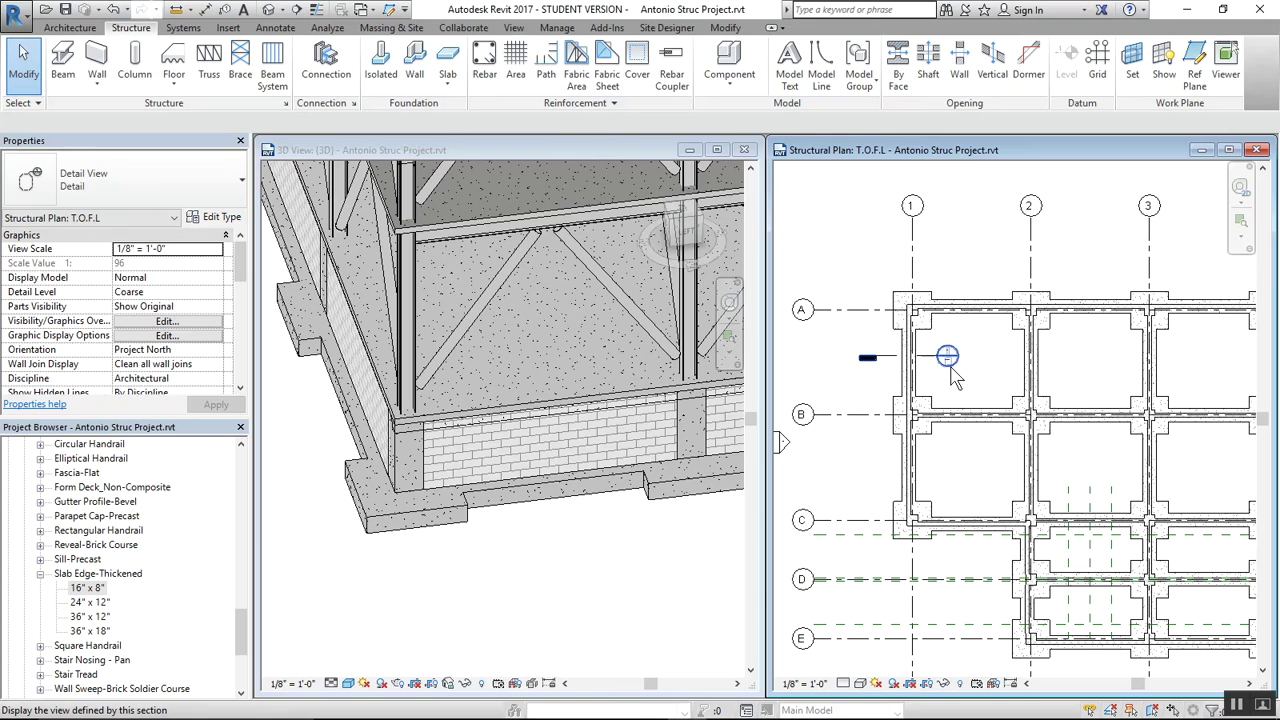
# Open the new section's detail view and extend the top of its crop region above the Ground Floor level
pyautogui.rightClick(952, 373)
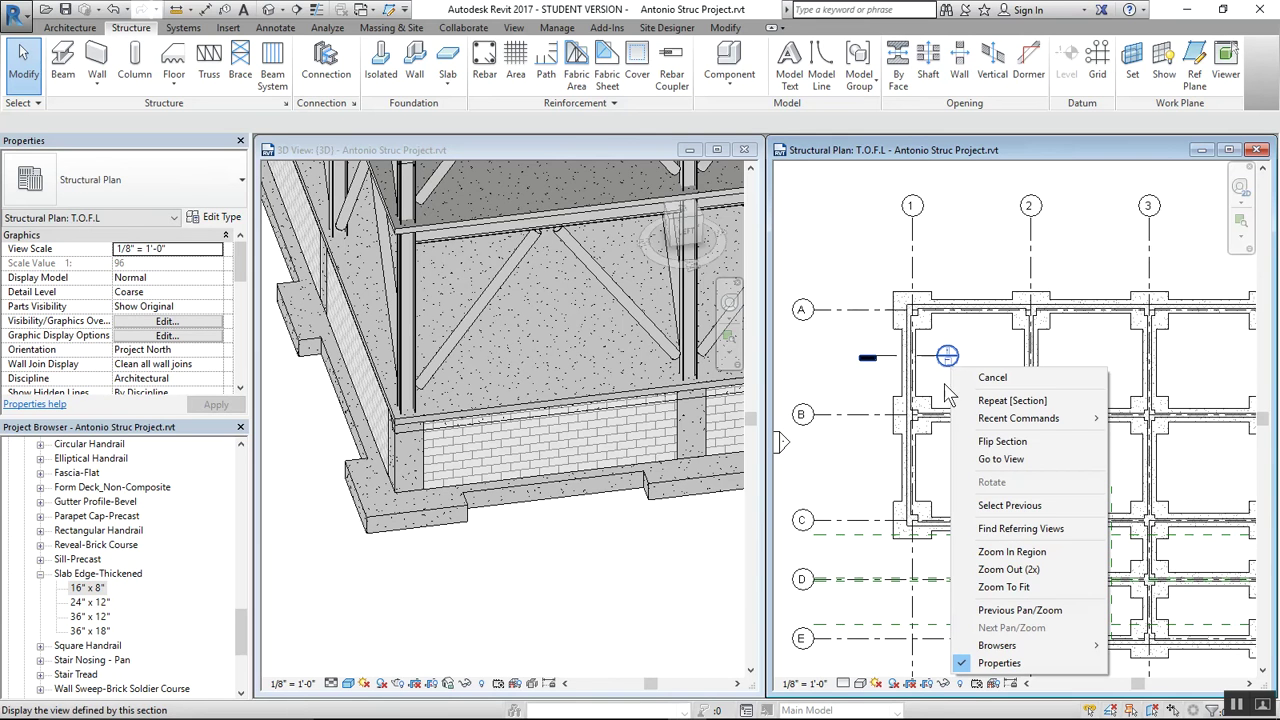
pyautogui.click(1001, 459)
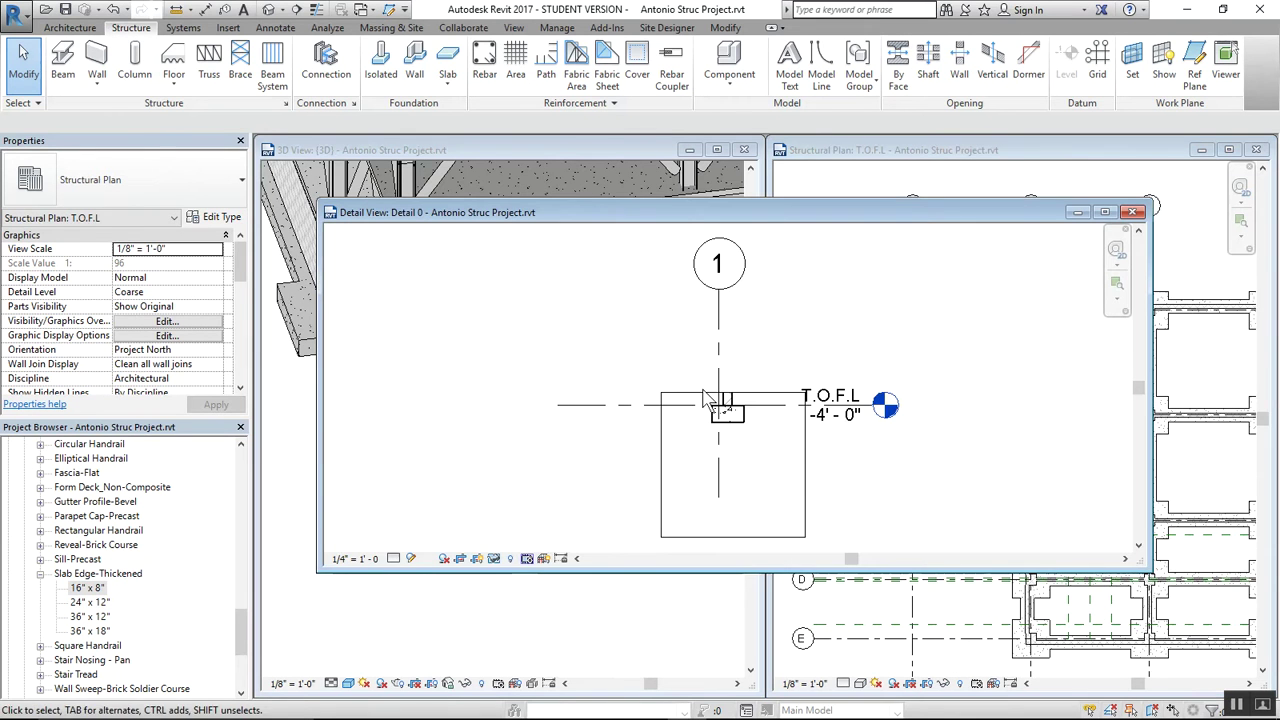
pyautogui.scroll(-3, 770, 395)
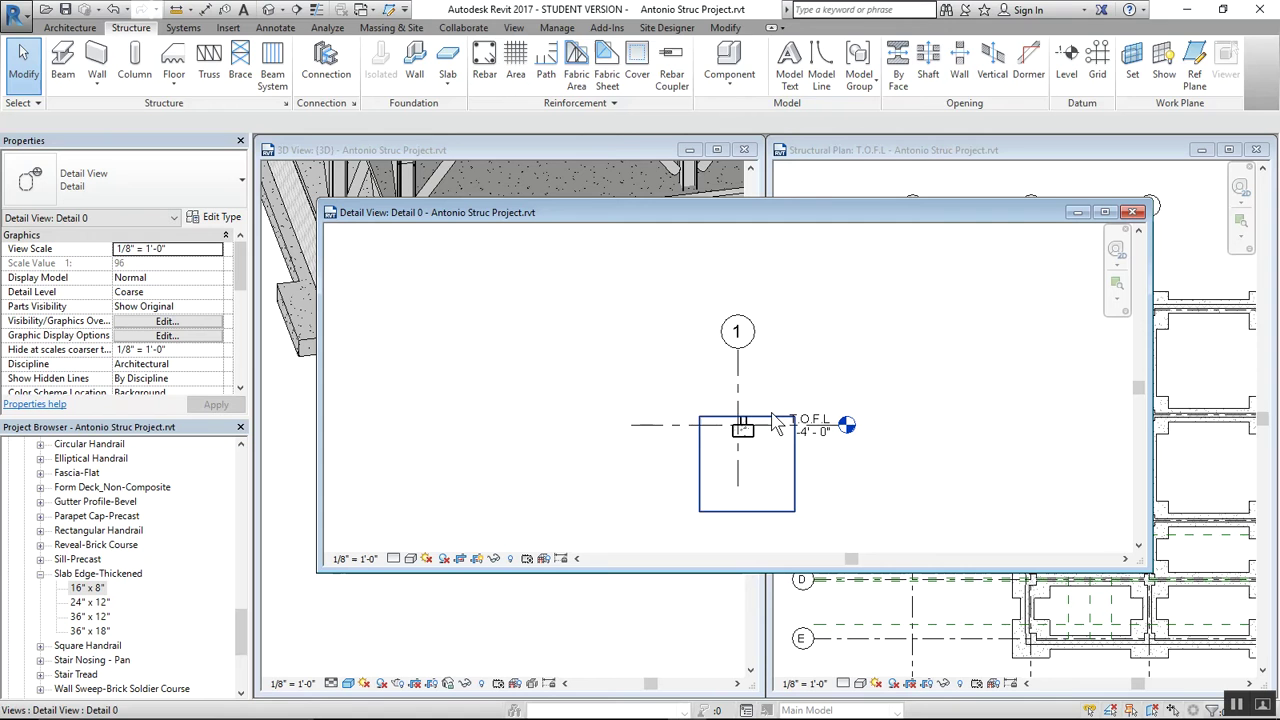
pyautogui.click(772, 414)
pyautogui.moveTo(747, 416); pyautogui.dragTo(746, 332)
pyautogui.scroll(5, 805, 372)
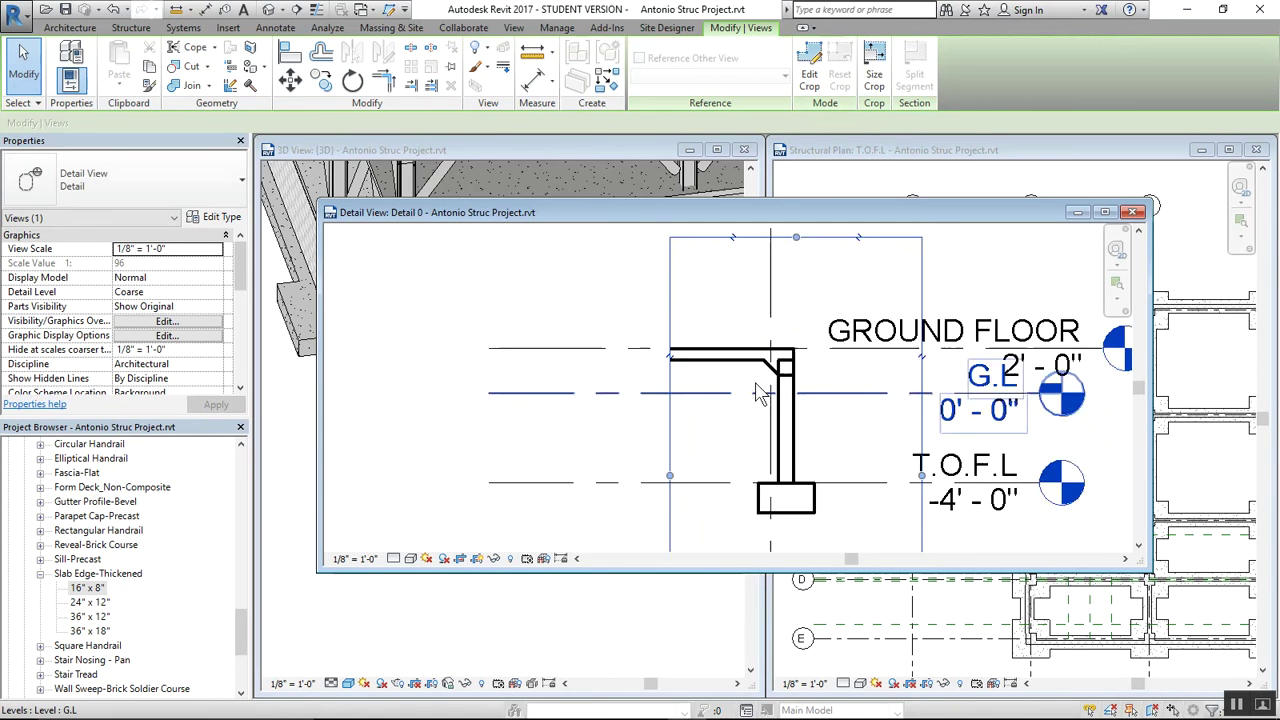
# Set the detail view's scale to 1/2" = 1'-0"
pyautogui.scroll(-3, 810, 380)
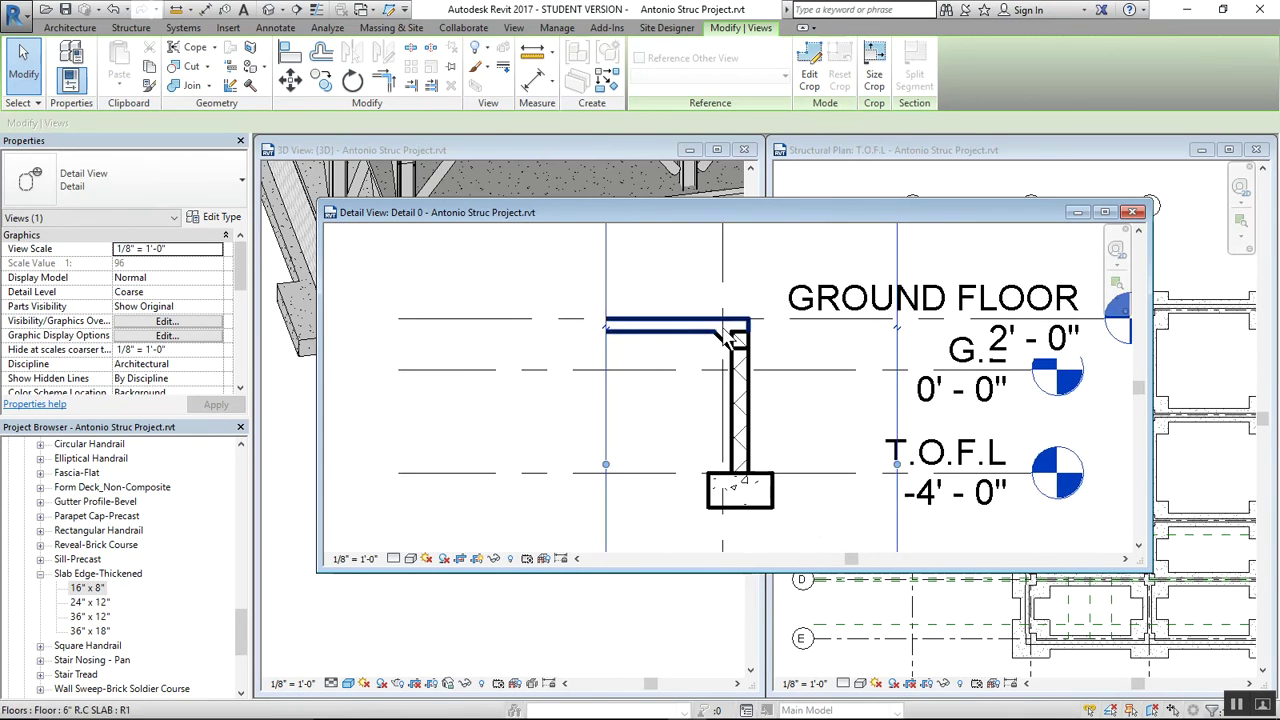
pyautogui.scroll(2, 727, 360)
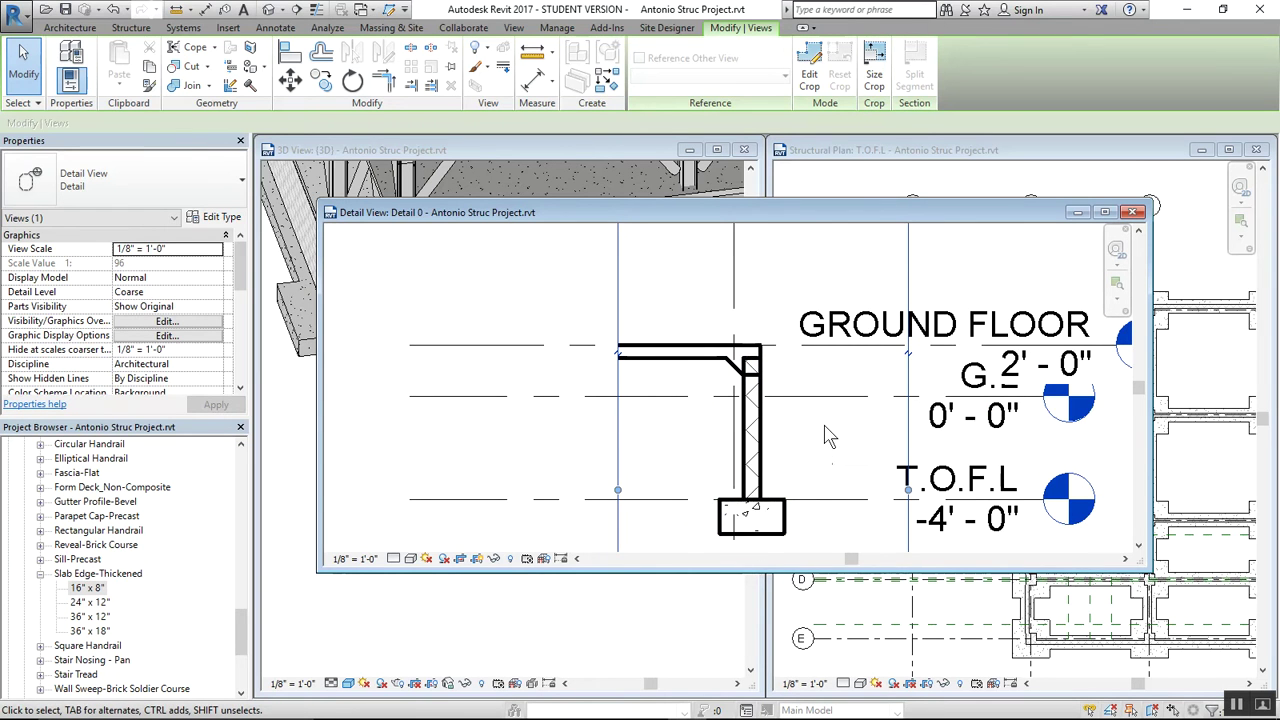
pyautogui.scroll(-2, 822, 452)
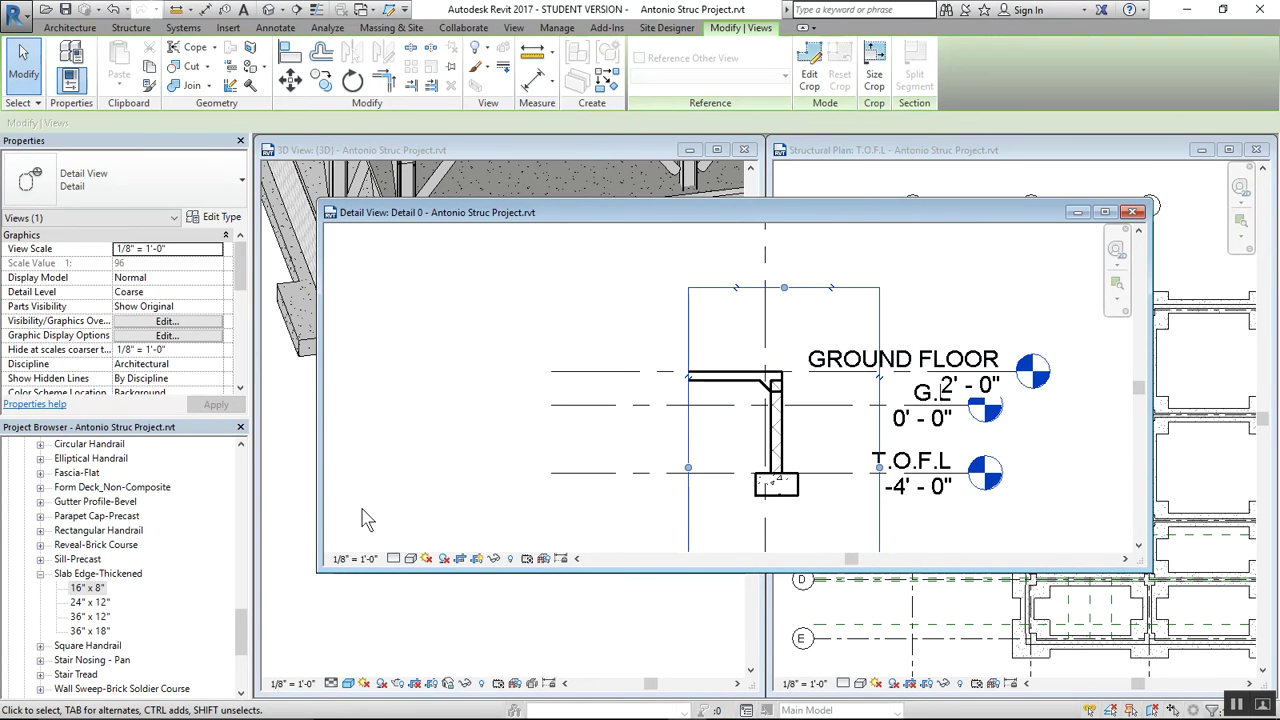
pyautogui.click(355, 558)
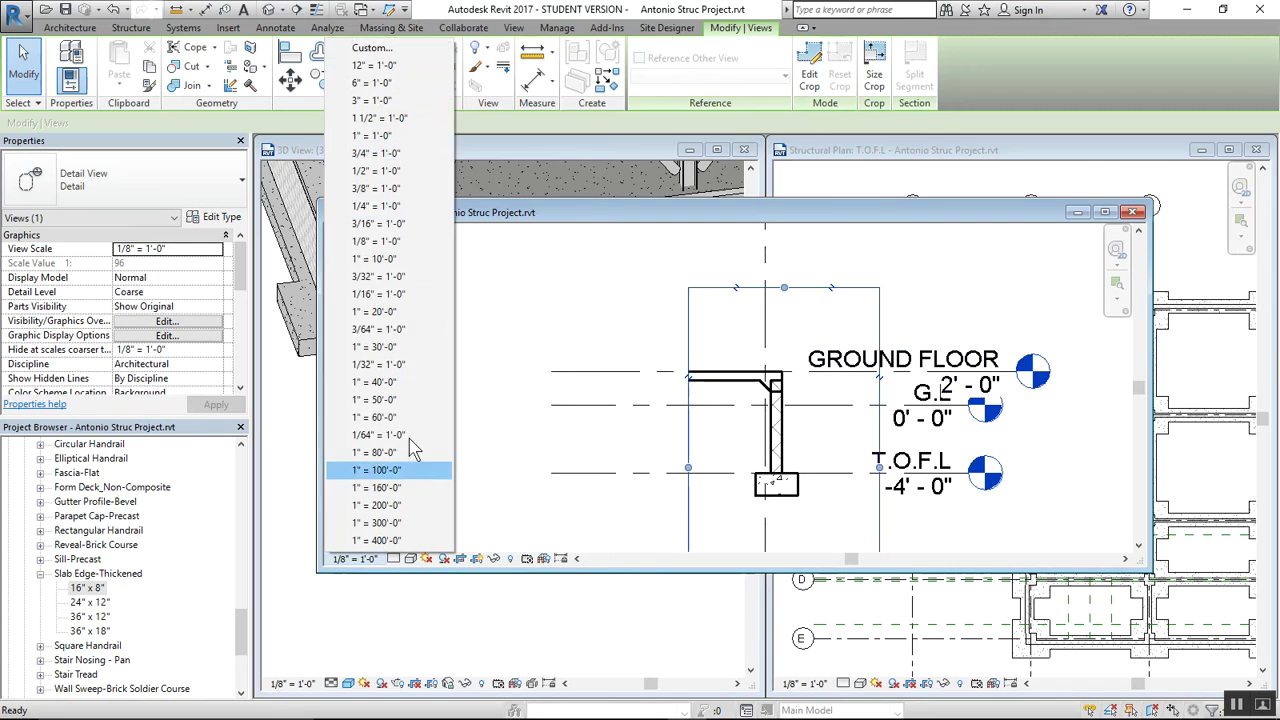
pyautogui.click(378, 171)
pyautogui.click(934, 482)
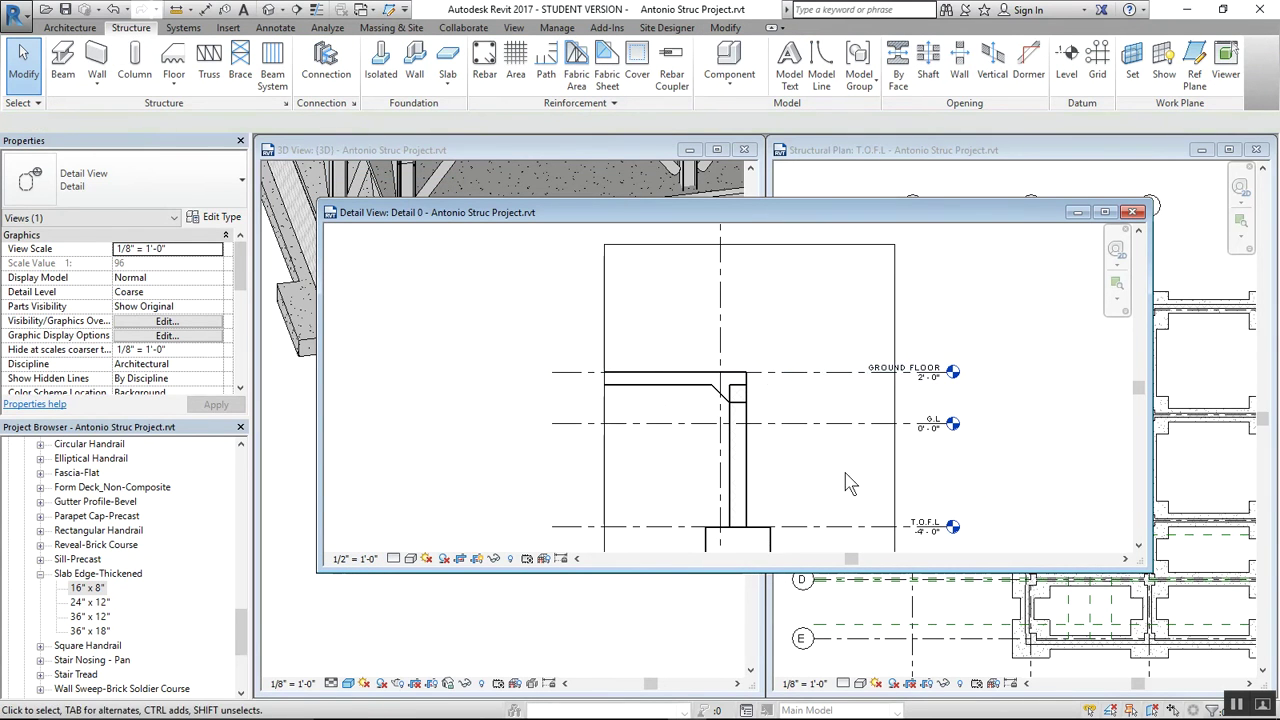
# Set the top offset of the concrete-filled foundation block wall under the slab edge to -14" (-1' 2")
pyautogui.scroll(1, 825, 467)
pyautogui.moveTo(821, 466); pyautogui.dragTo(803, 391, button='middle')
pyautogui.scroll(2, 679, 310)
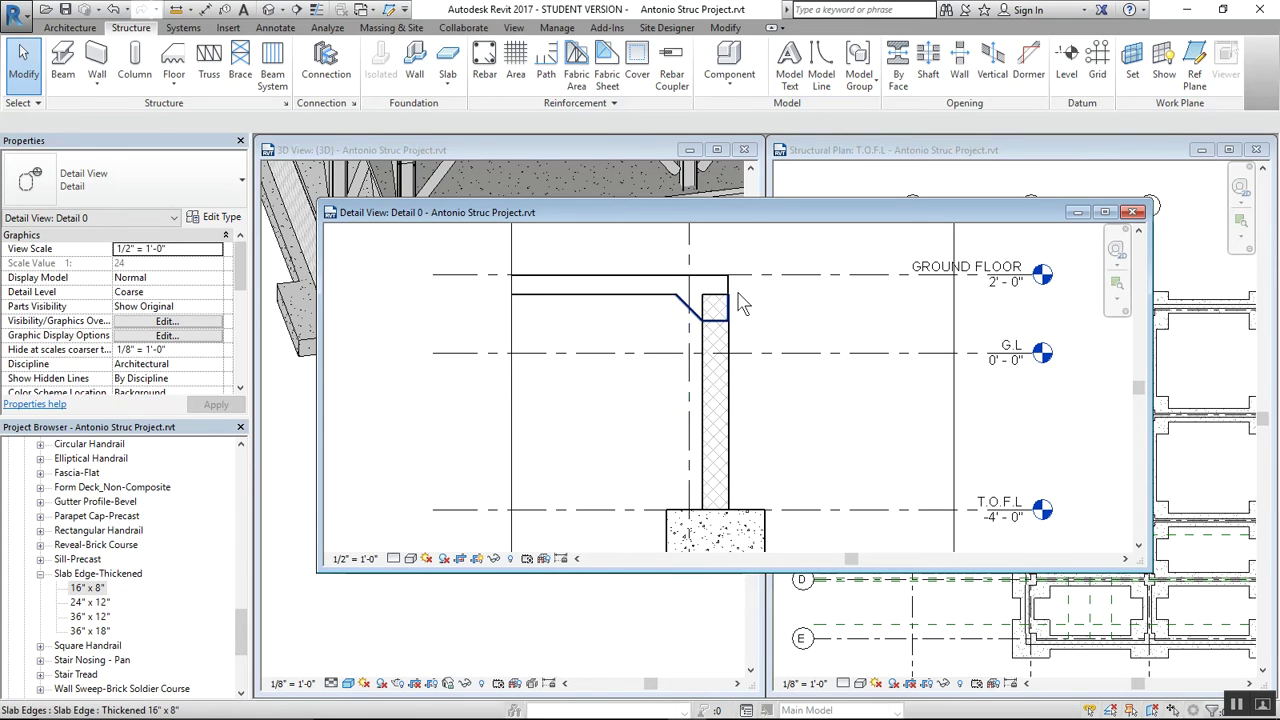
pyautogui.scroll(1, 692, 305)
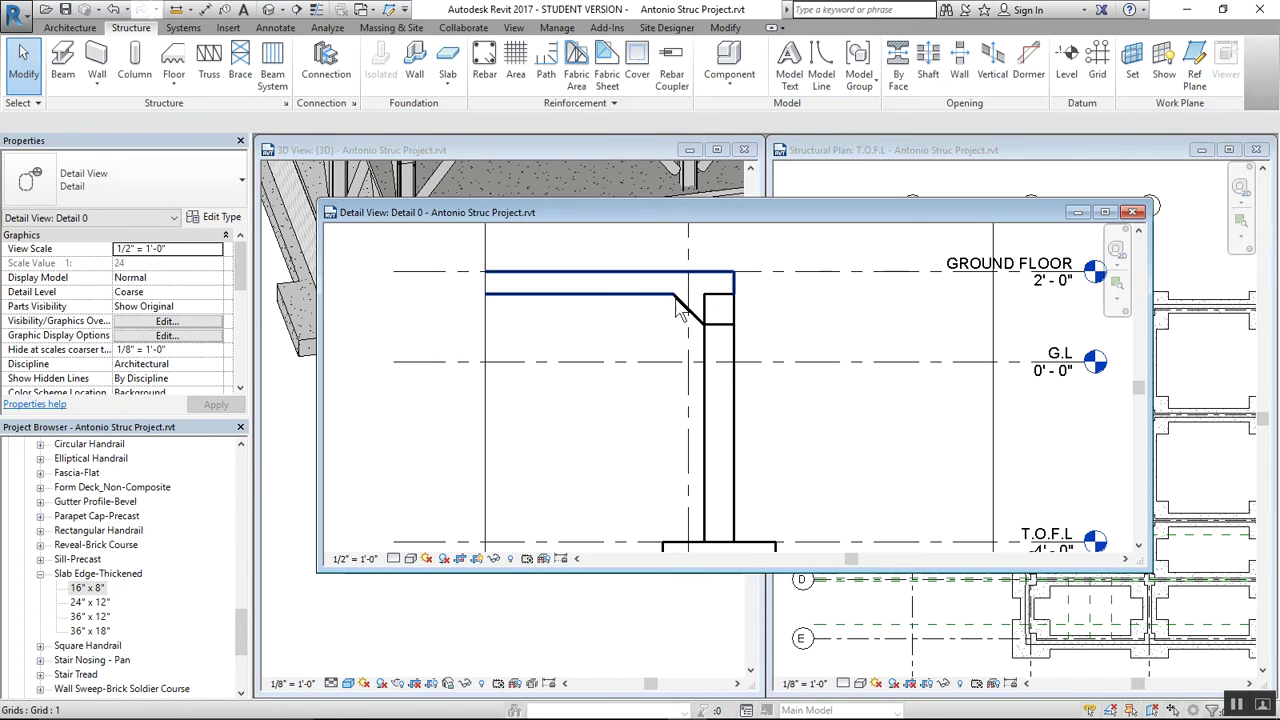
pyautogui.click(718, 380)
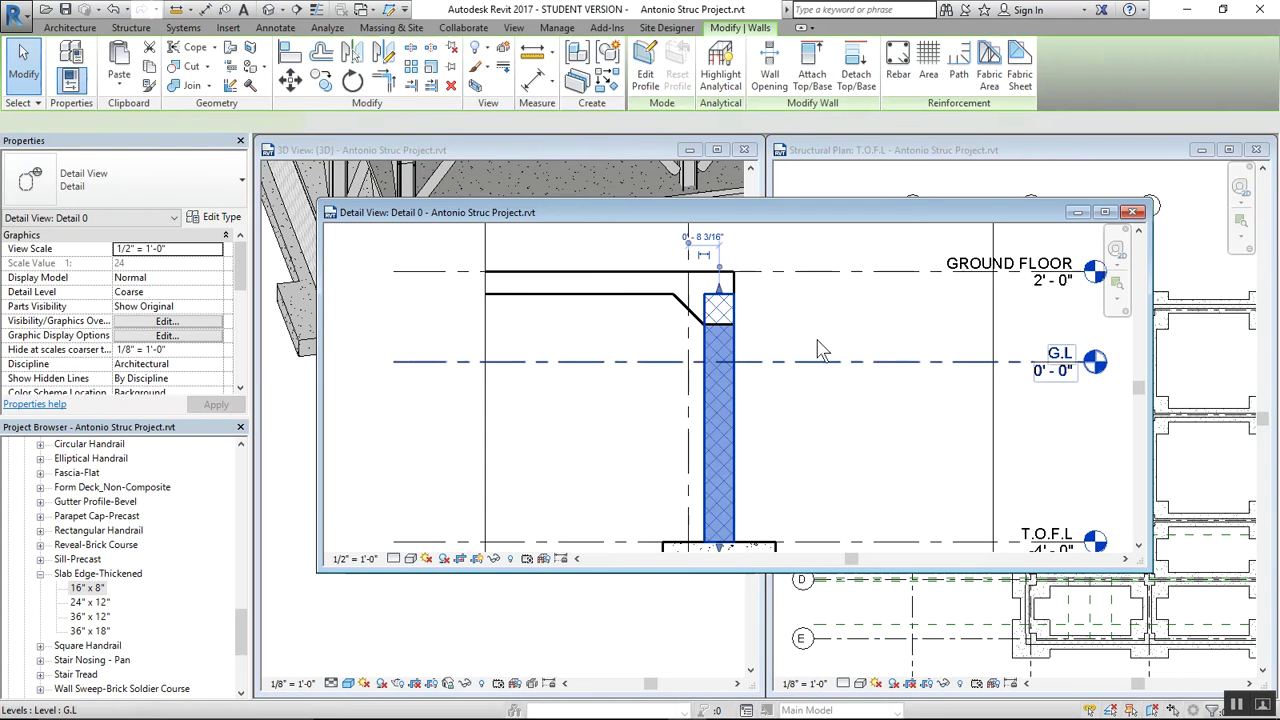
pyautogui.click(160, 349)
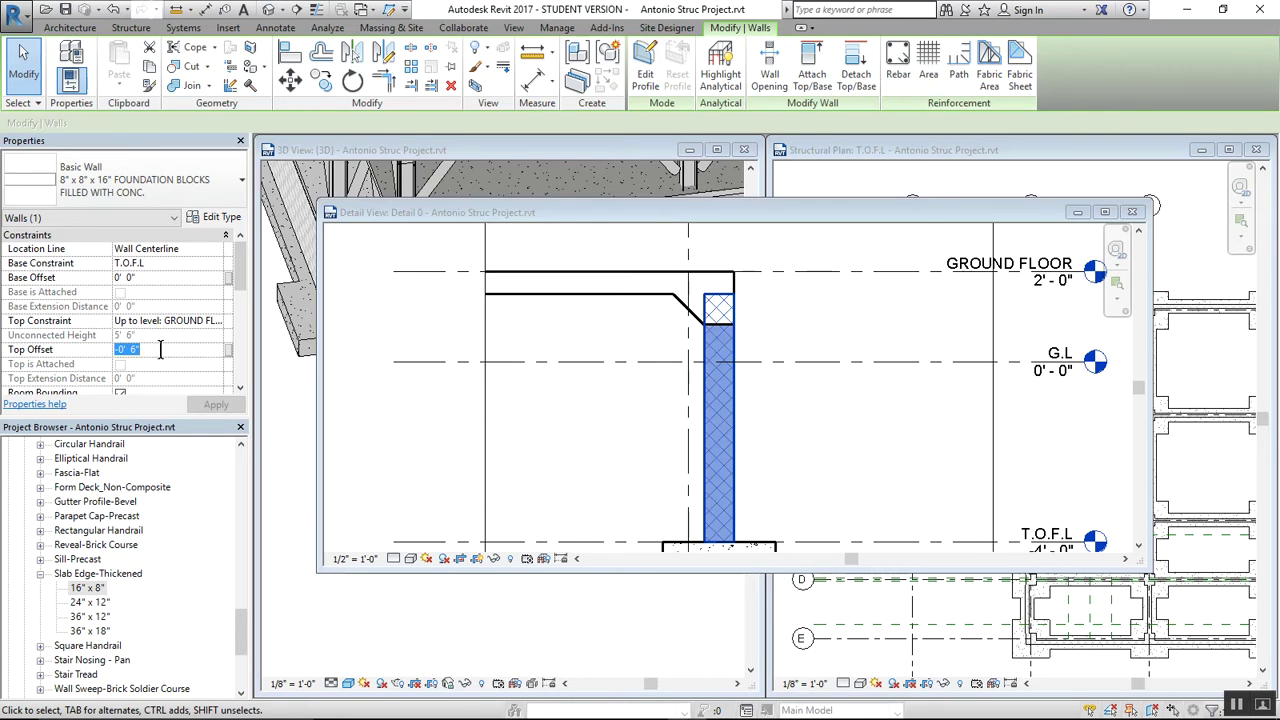
pyautogui.write('-14')
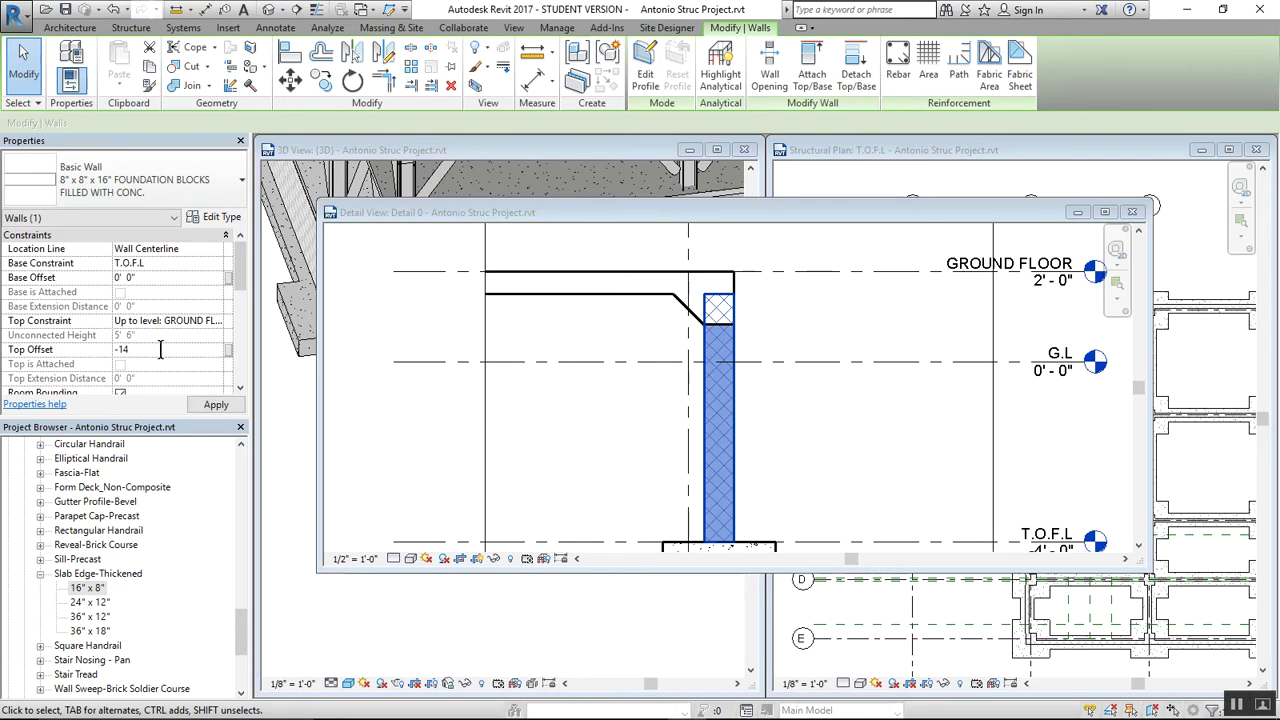
pyautogui.press('Return')
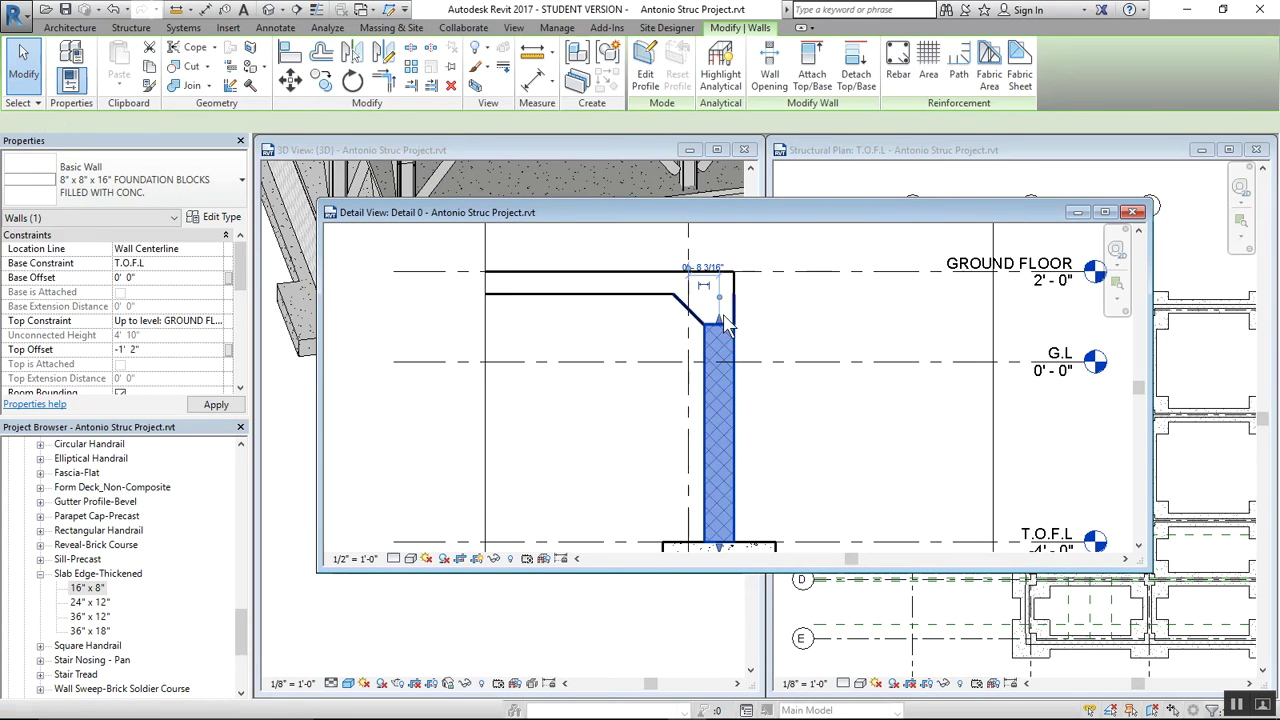
pyautogui.click(787, 325)
pyautogui.scroll(-2, 790, 340)
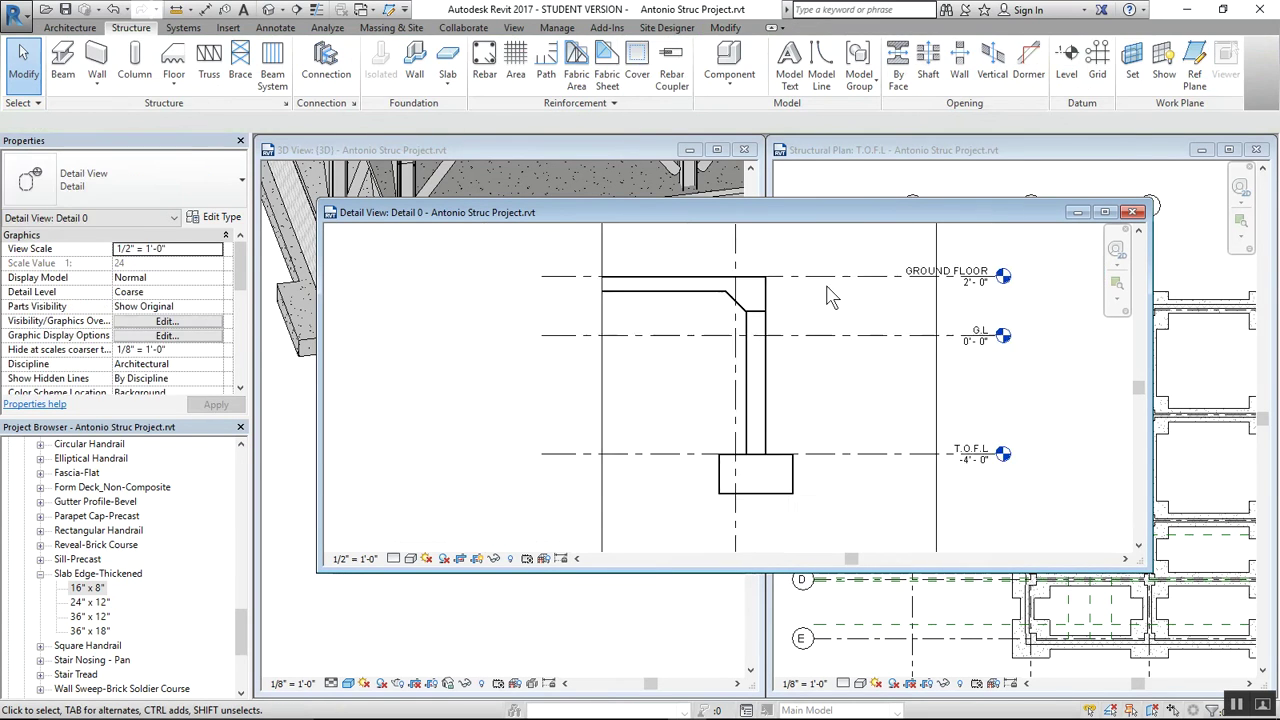
# Override the cut pattern colour of Structural Foundations in this detail view with grey RGB 128-128-128
pyautogui.scroll(3, 792, 420)
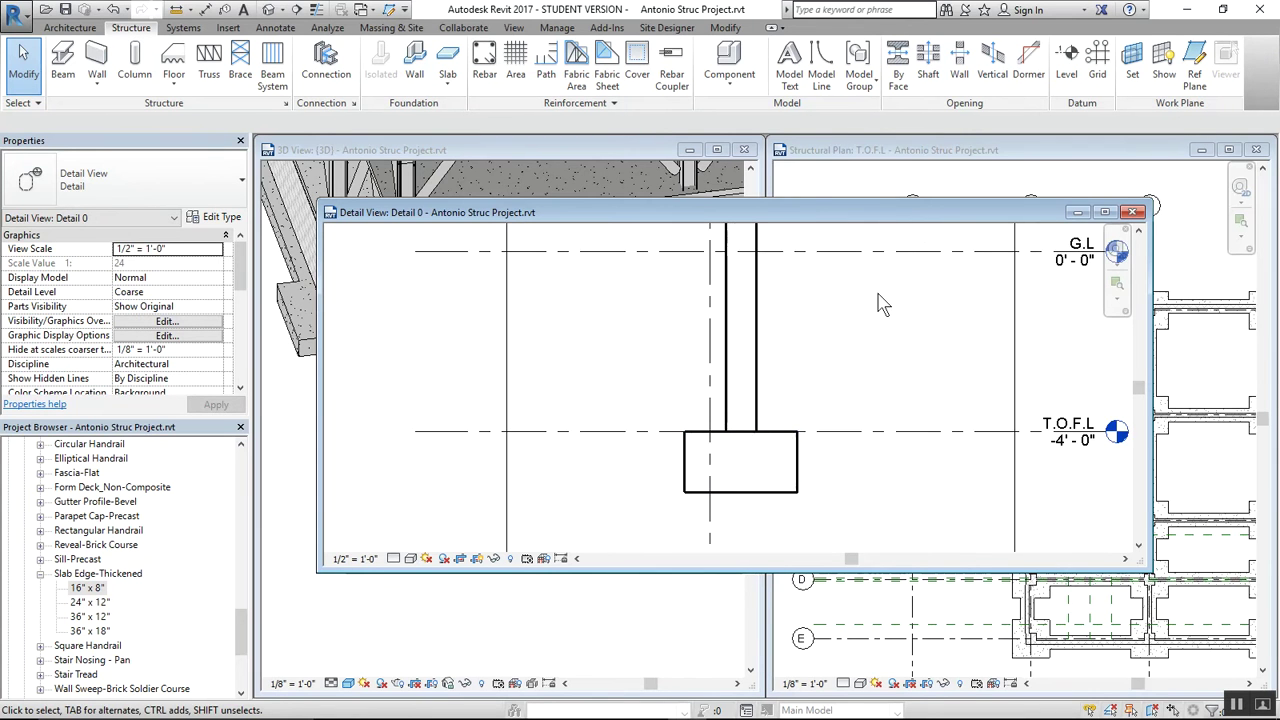
pyautogui.moveTo(886, 308); pyautogui.dragTo(489, 491, button='middle')
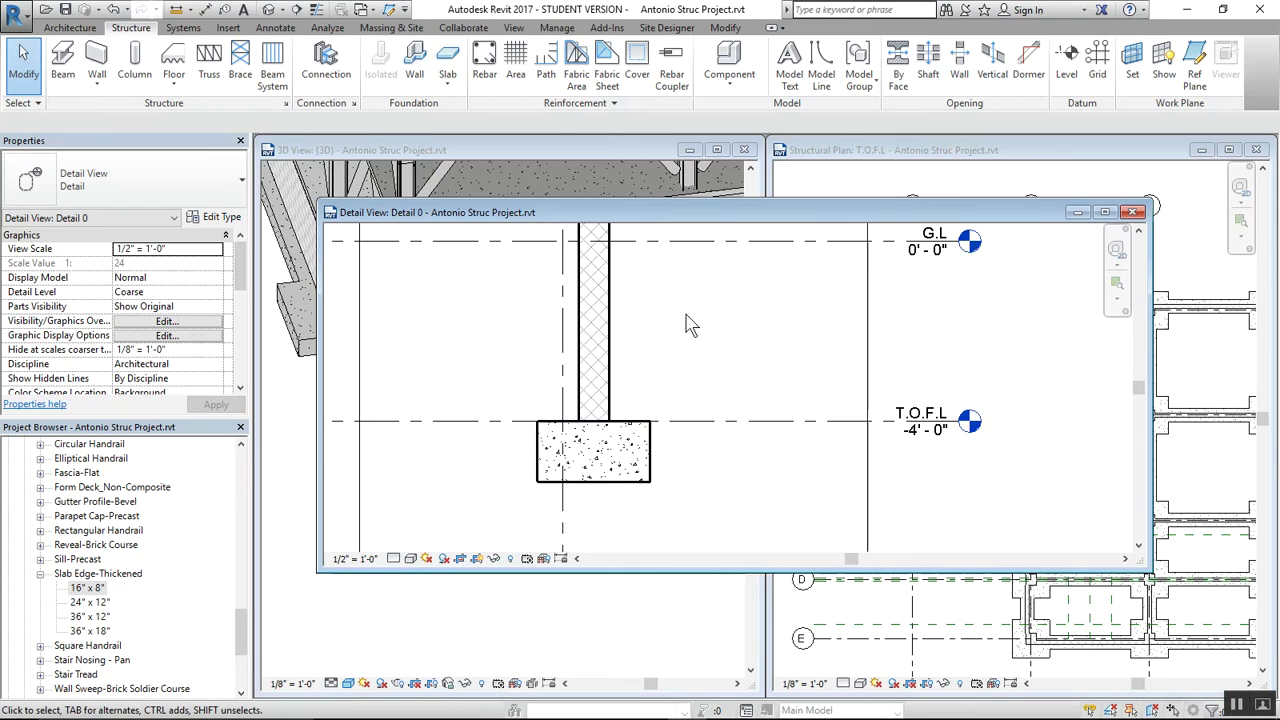
pyautogui.scroll(-1, 688, 320)
pyautogui.press('v')
pyautogui.press('g')
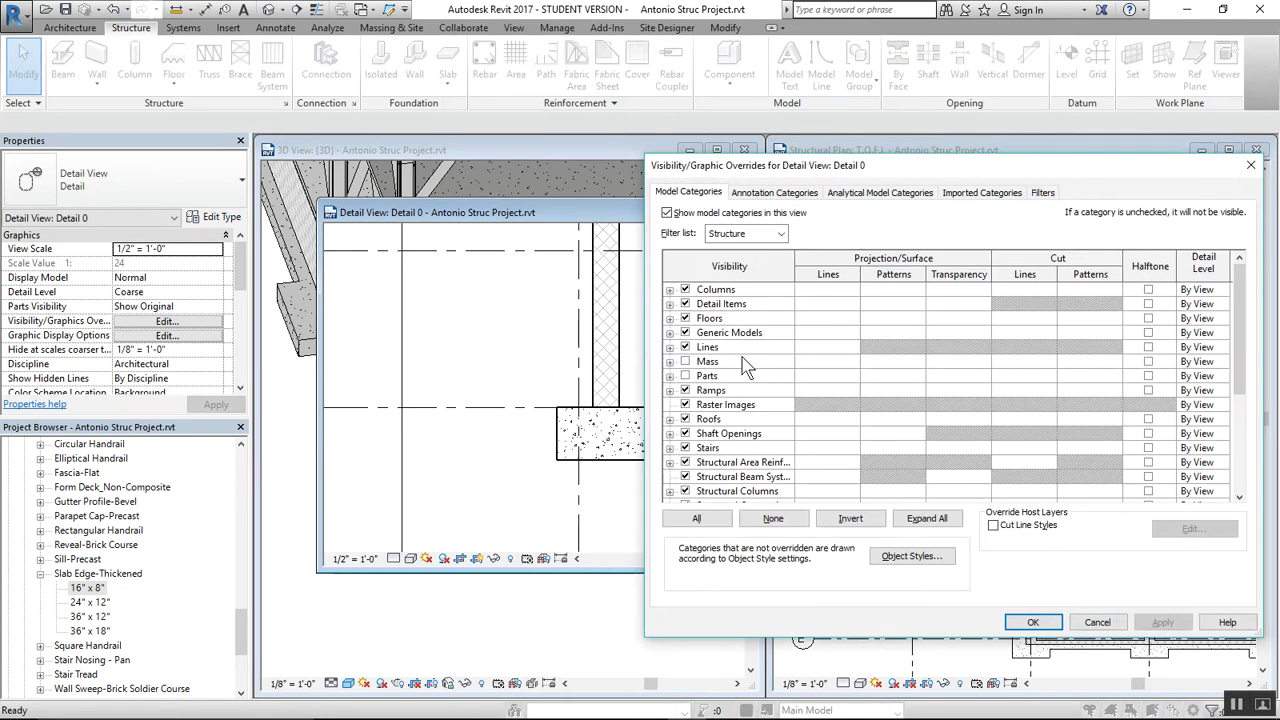
pyautogui.scroll(-4, 745, 366)
pyautogui.scroll(4, 748, 366)
pyautogui.scroll(-4, 748, 366)
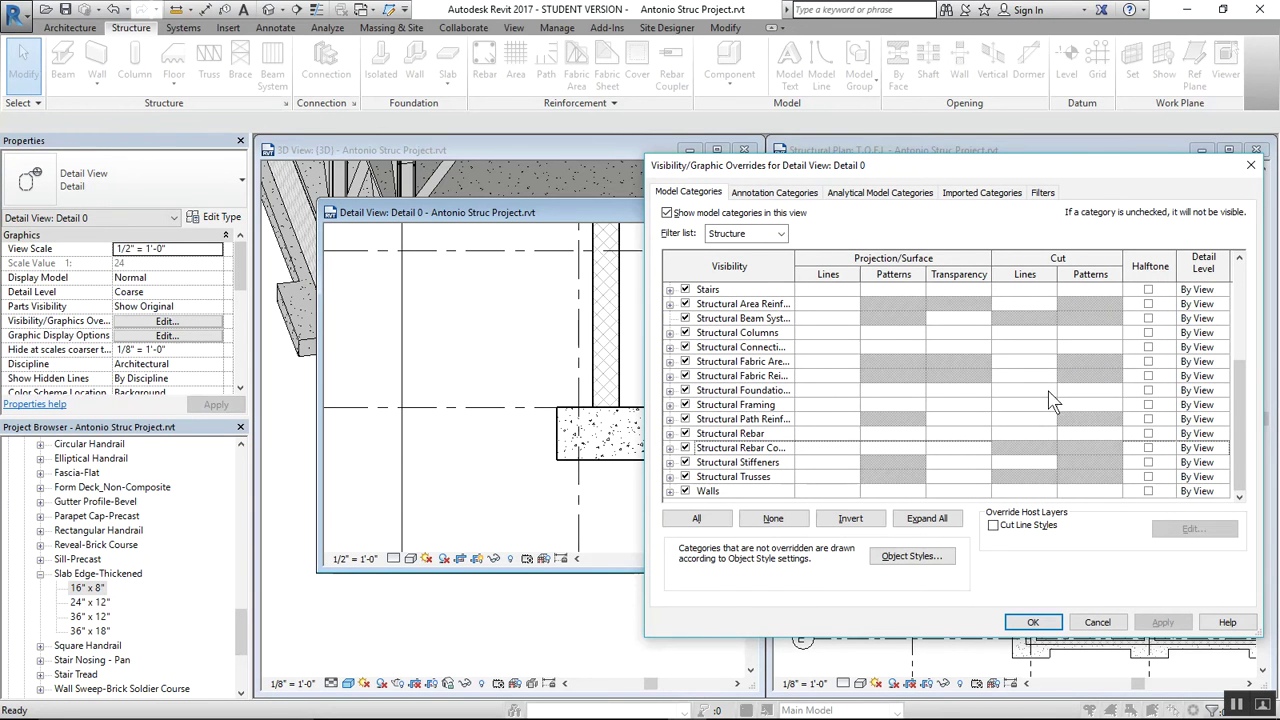
pyautogui.click(1090, 392)
pyautogui.click(1092, 391)
pyautogui.click(930, 395)
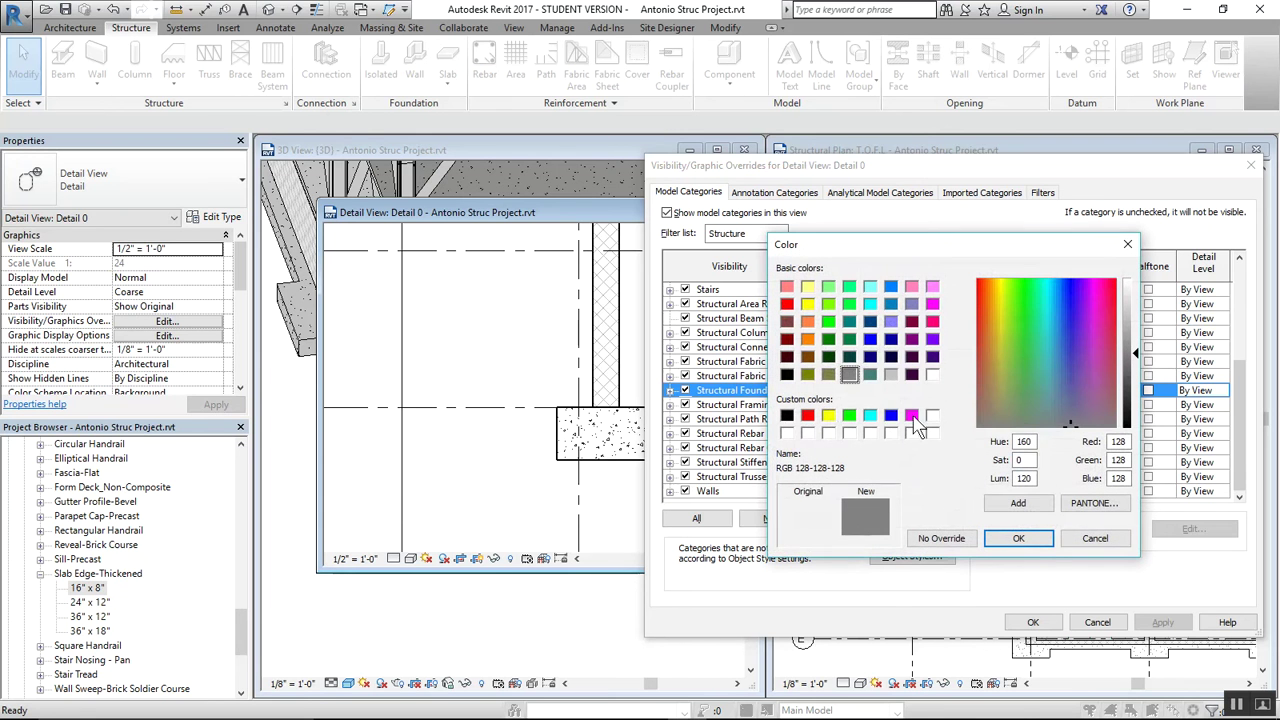
pyautogui.click(1018, 538)
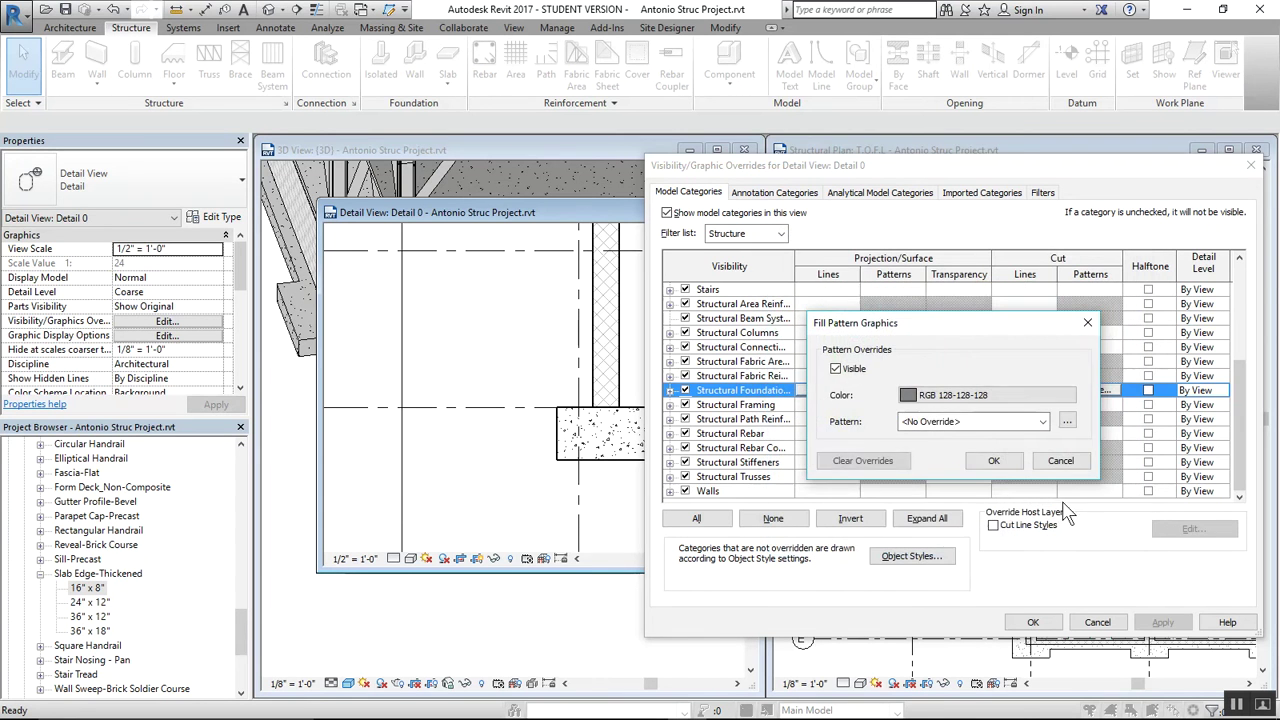
pyautogui.click(1000, 465)
pyautogui.click(1170, 621)
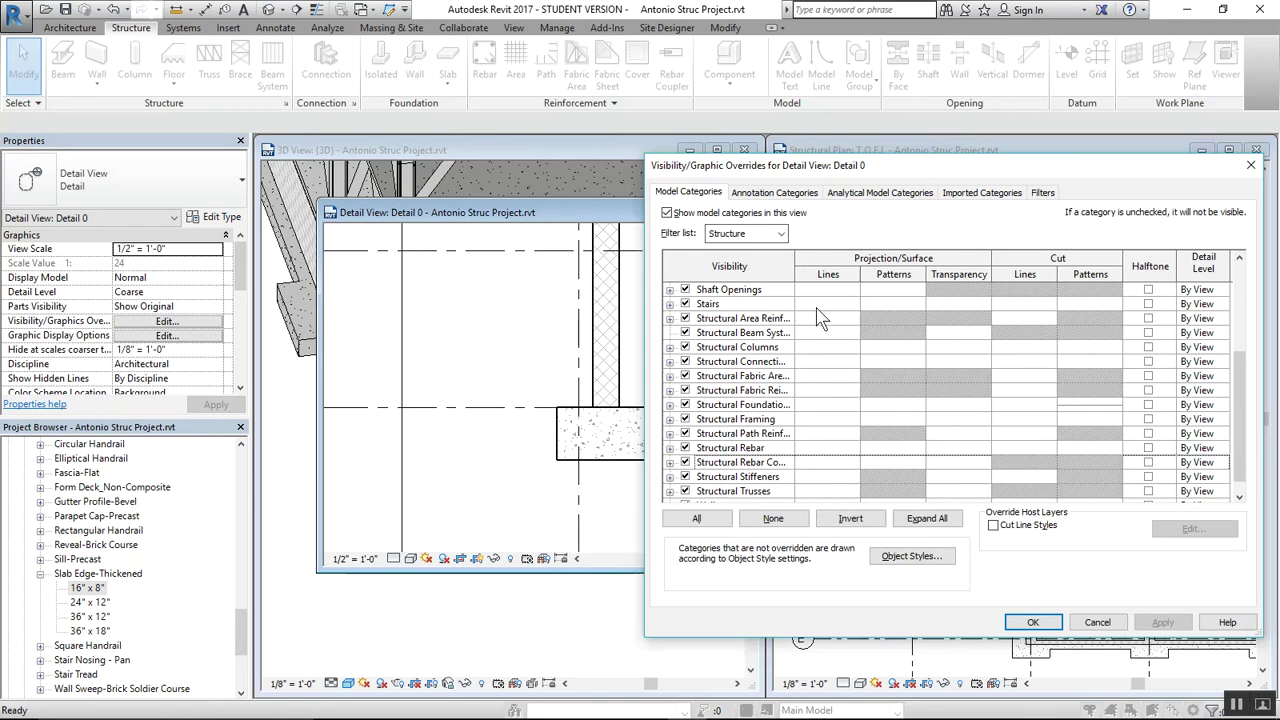
pyautogui.click(1085, 622)
# Examine the layer structure and material of the 6" R.C SLAB floor type
pyautogui.scroll(-3, 665, 349)
pyautogui.scroll(4, 465, 330)
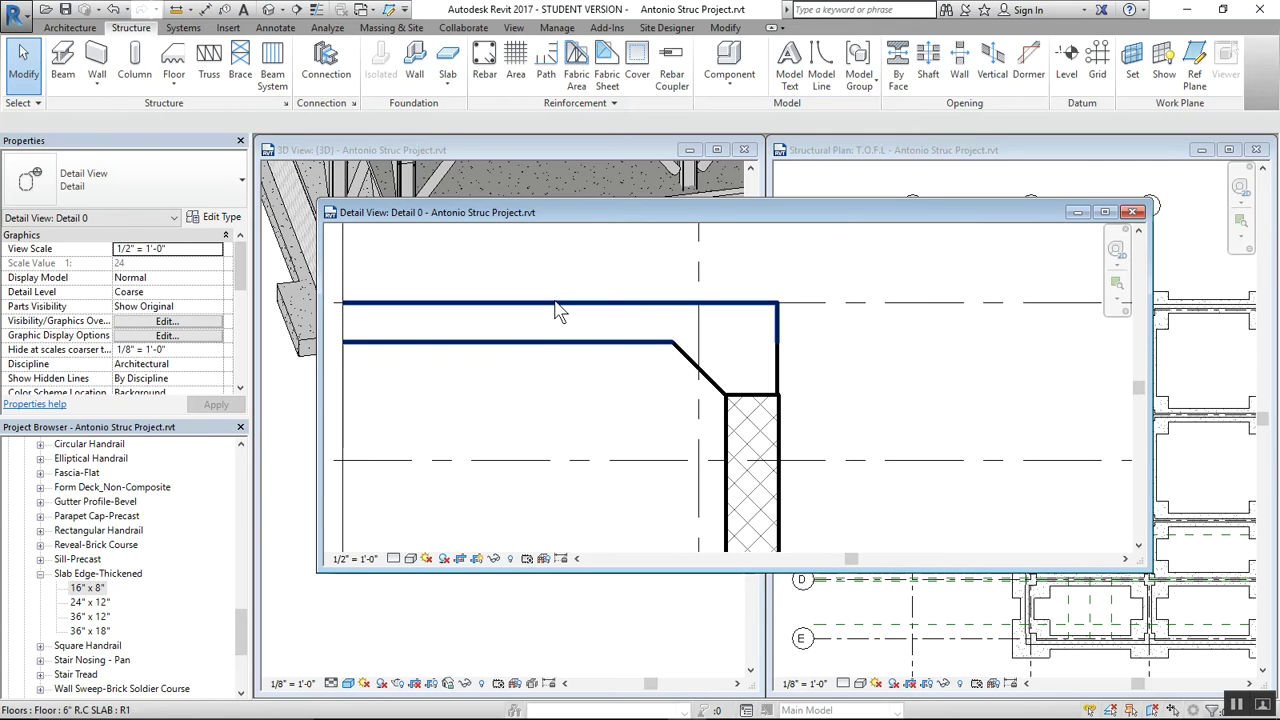
pyautogui.click(899, 385)
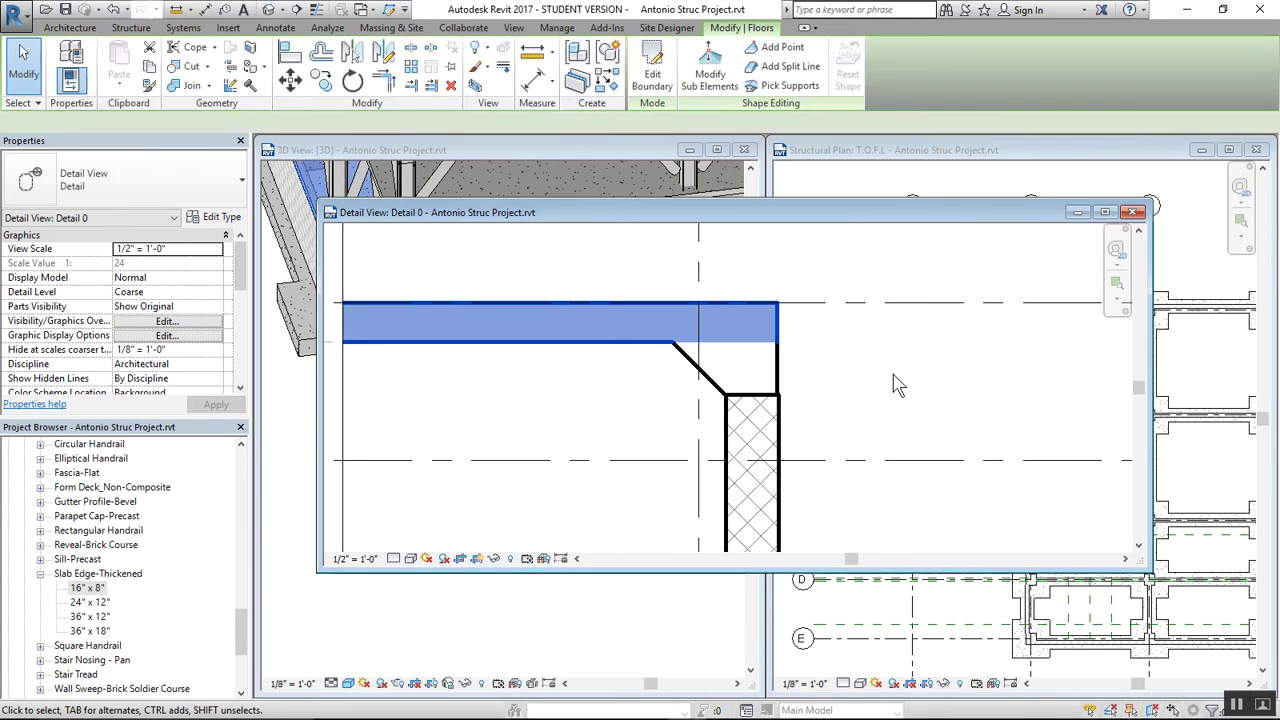
pyautogui.click(222, 218)
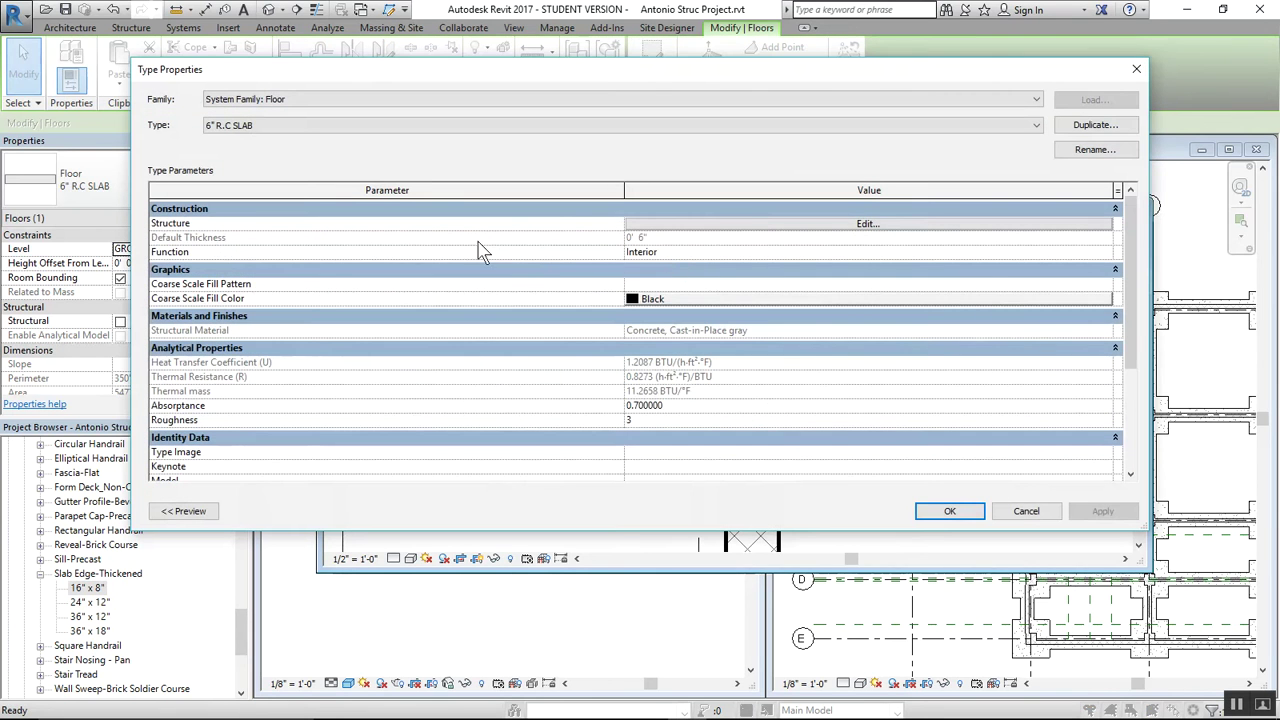
pyautogui.click(827, 228)
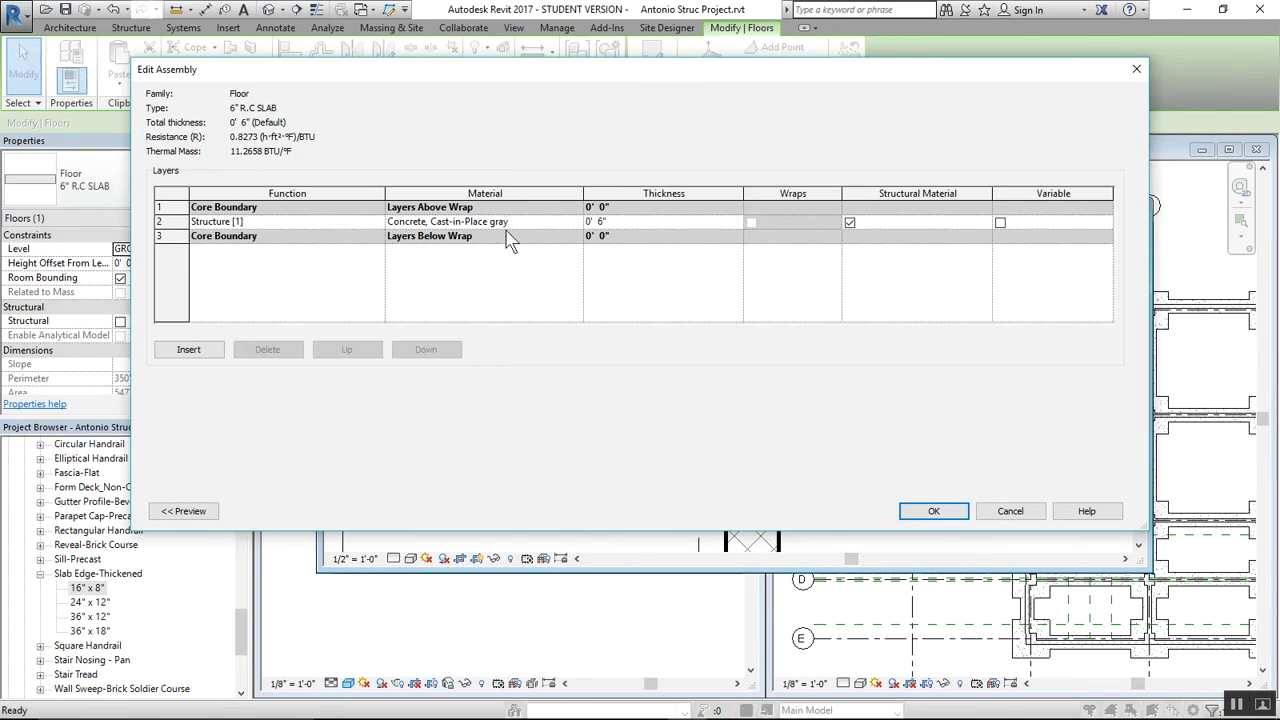
pyautogui.click(934, 511)
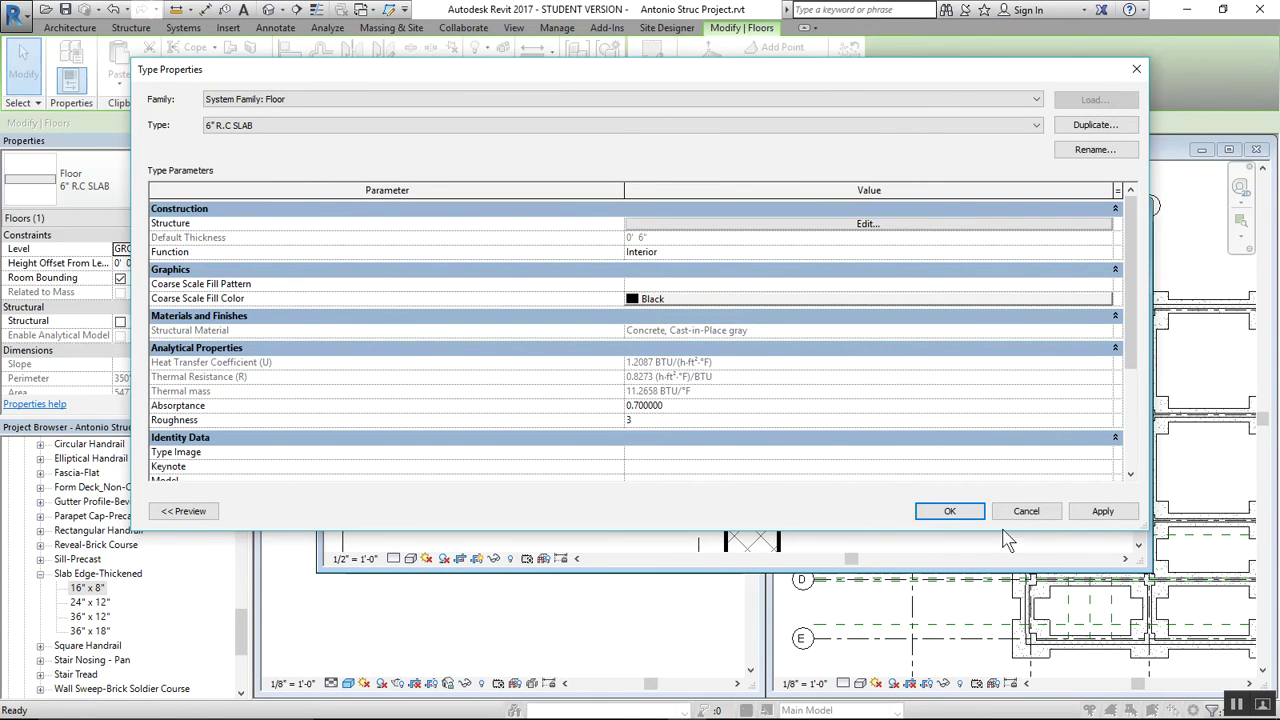
pyautogui.click(950, 511)
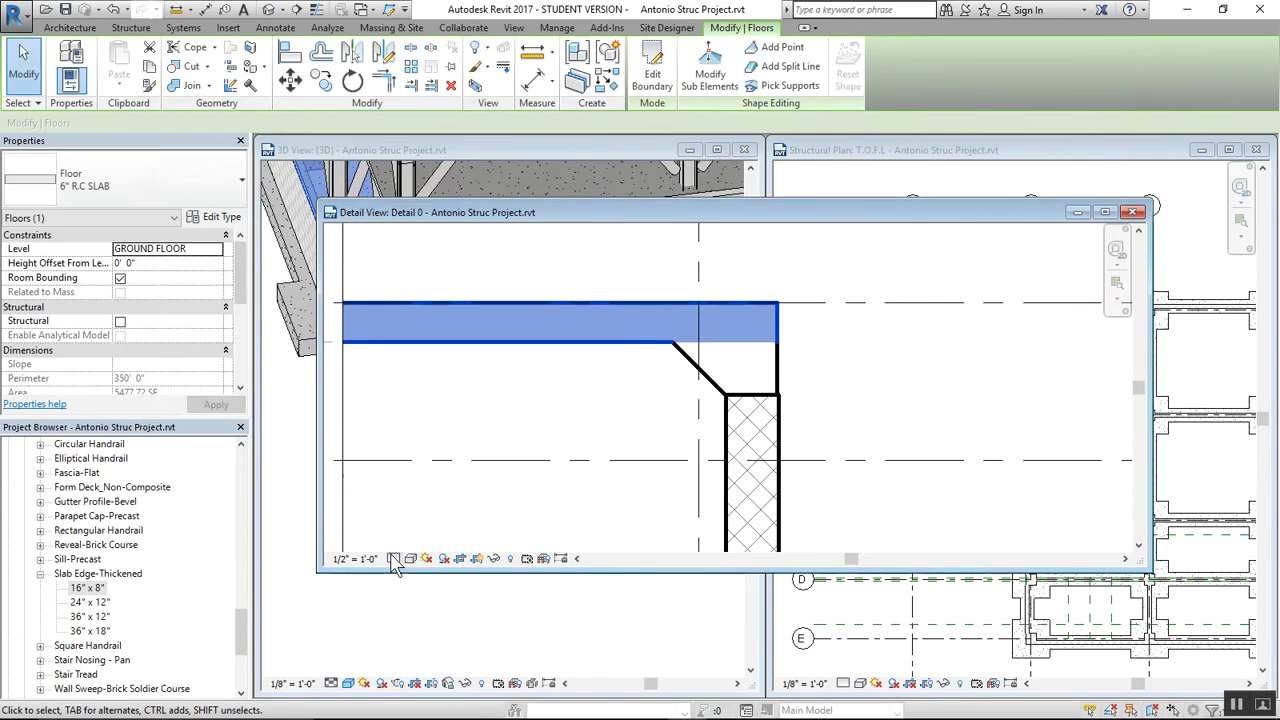
# Set the detail view's detail level to Medium and deselect the floor slab
pyautogui.click(393, 560)
pyautogui.click(416, 538)
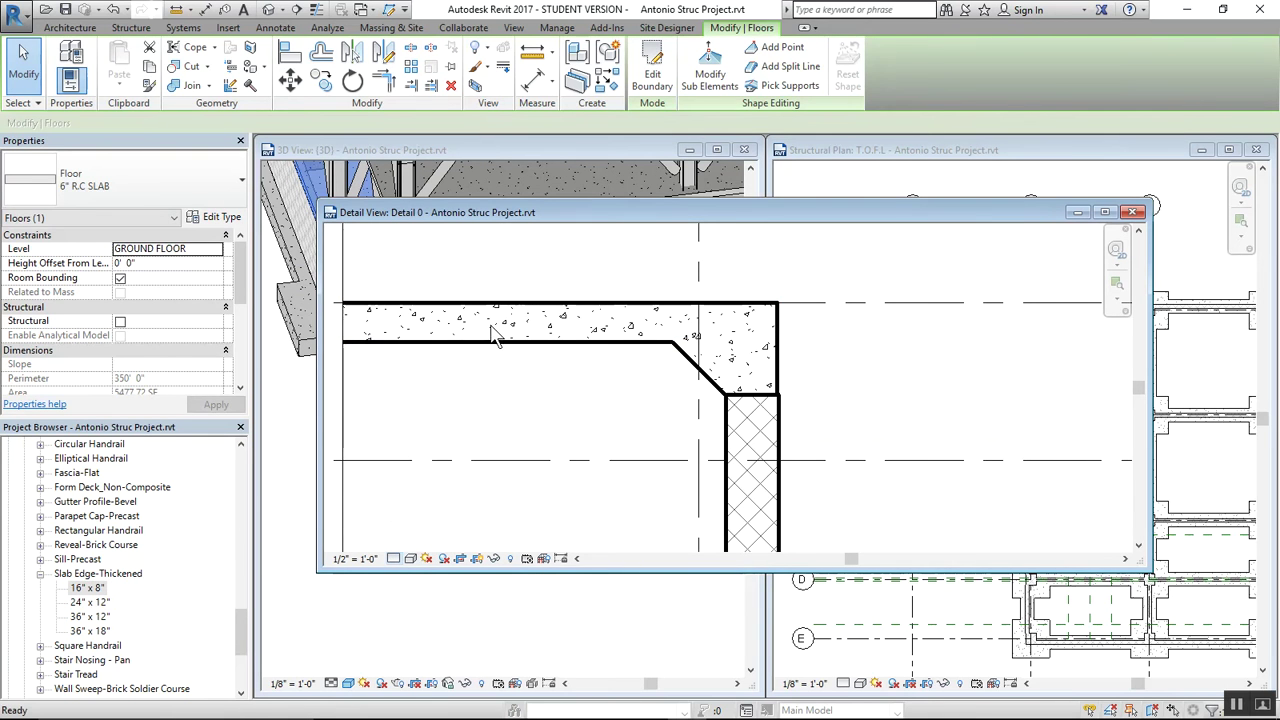
pyautogui.click(913, 372)
# Override the cut pattern colour of the Slab Edges subcategory under Floors with grey RGB 128-128-128 in this detail view
pyautogui.press('v')
pyautogui.press('g')
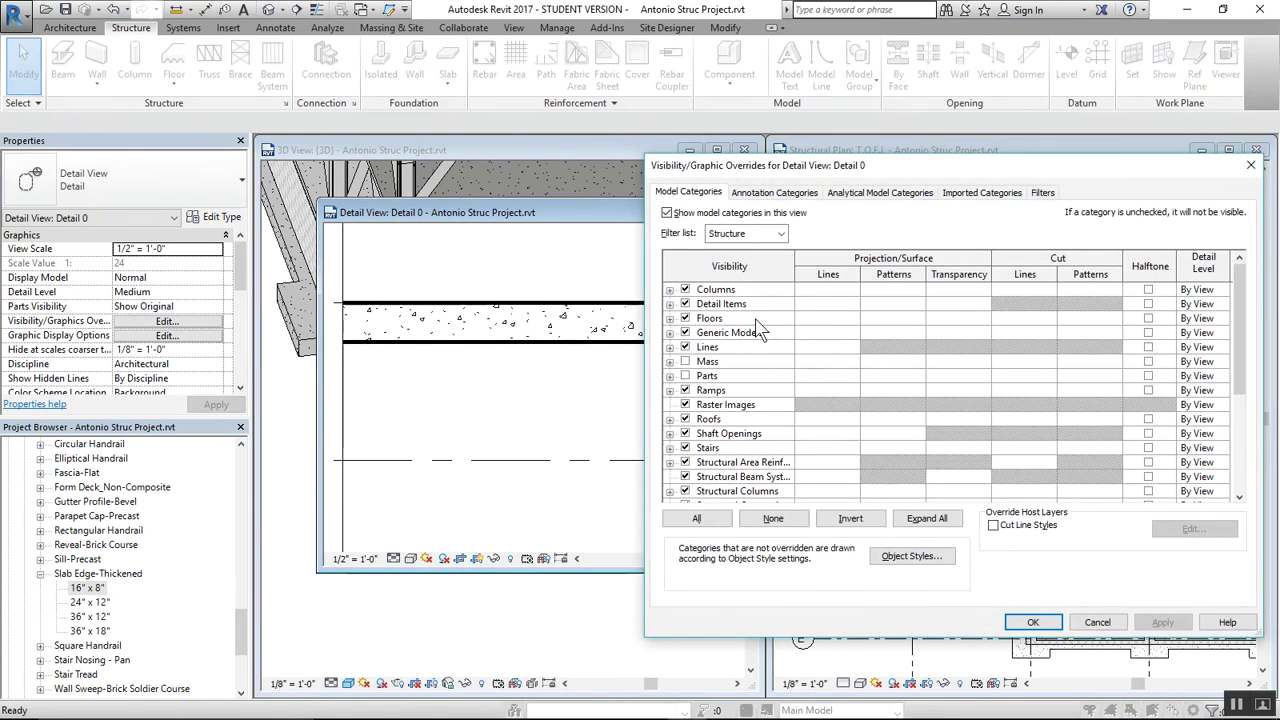
pyautogui.click(712, 318)
pyautogui.click(670, 318)
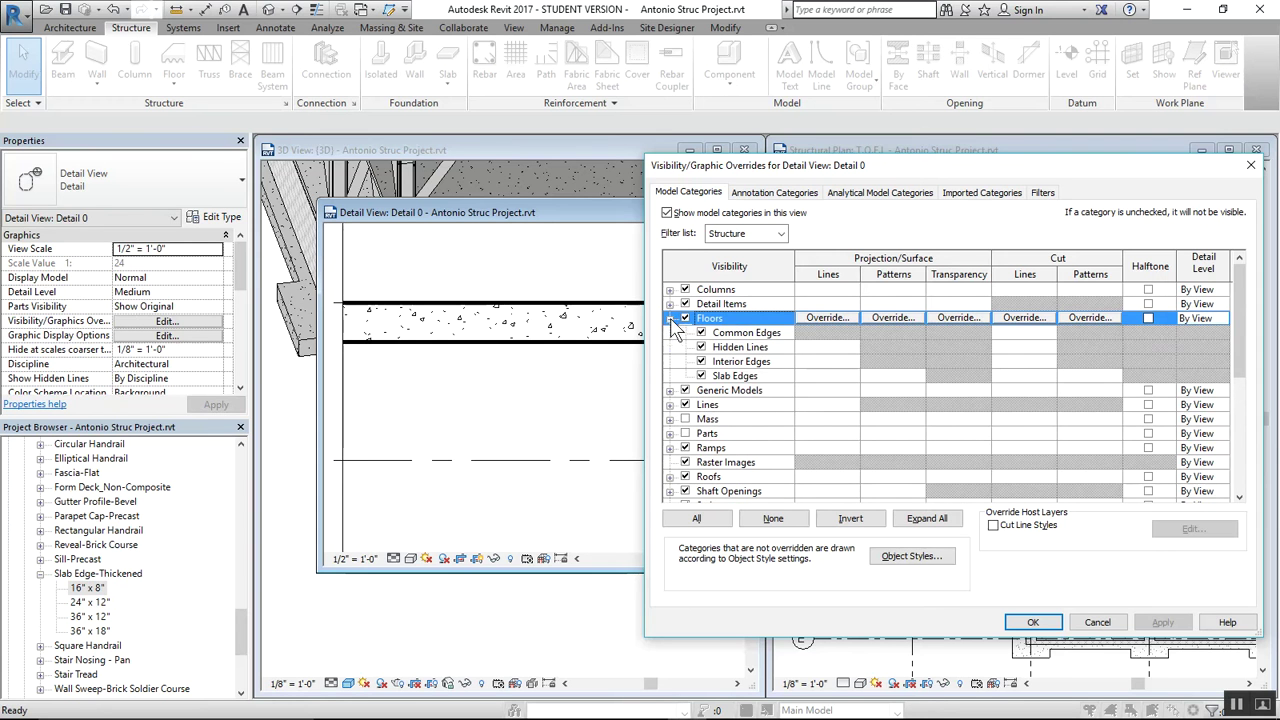
pyautogui.click(740, 376)
pyautogui.click(1086, 375)
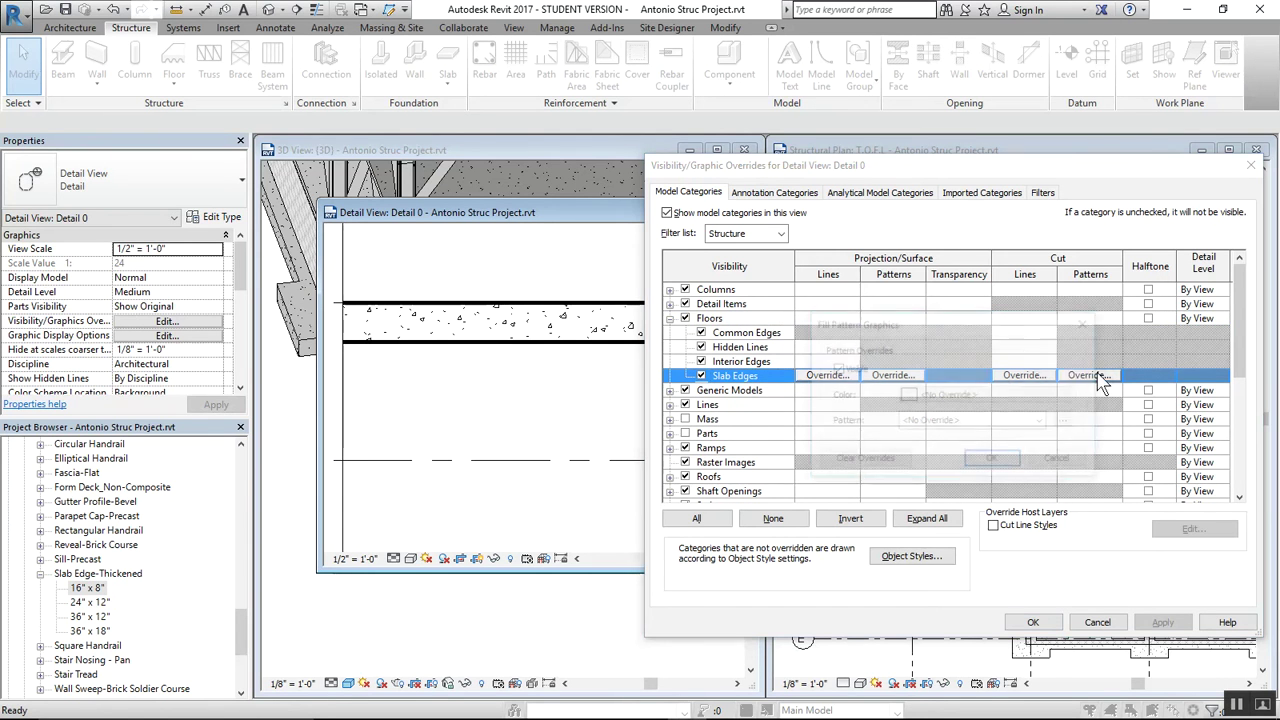
pyautogui.click(988, 389)
pyautogui.click(849, 374)
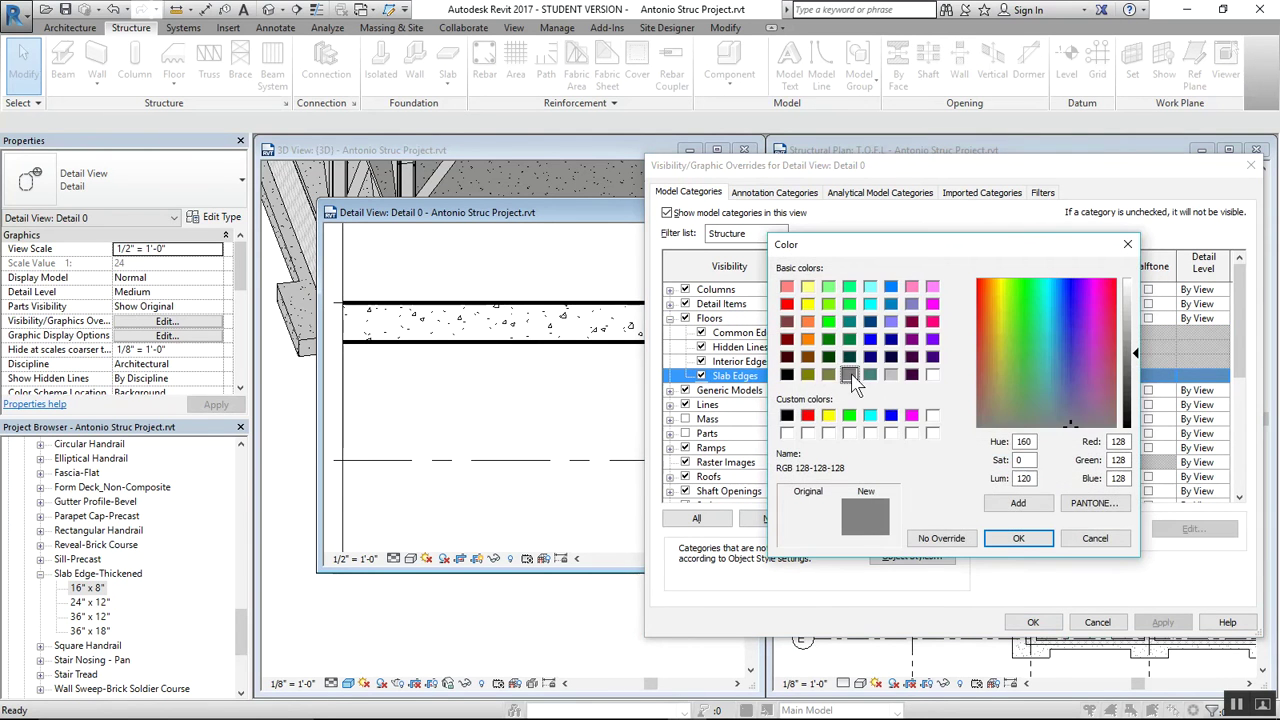
pyautogui.click(1018, 538)
pyautogui.click(990, 466)
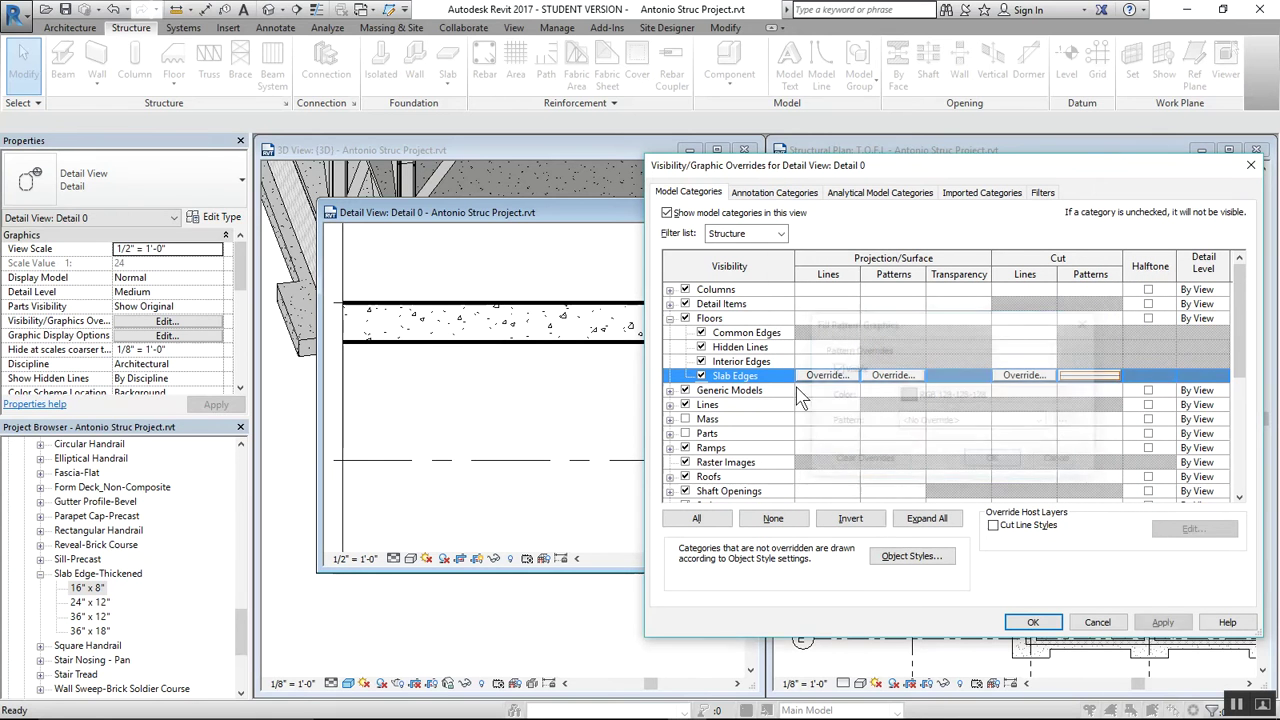
# Override the cut pattern colour of the Floors category with grey RGB 128-128-128
pyautogui.click(749, 319)
pyautogui.click(1090, 318)
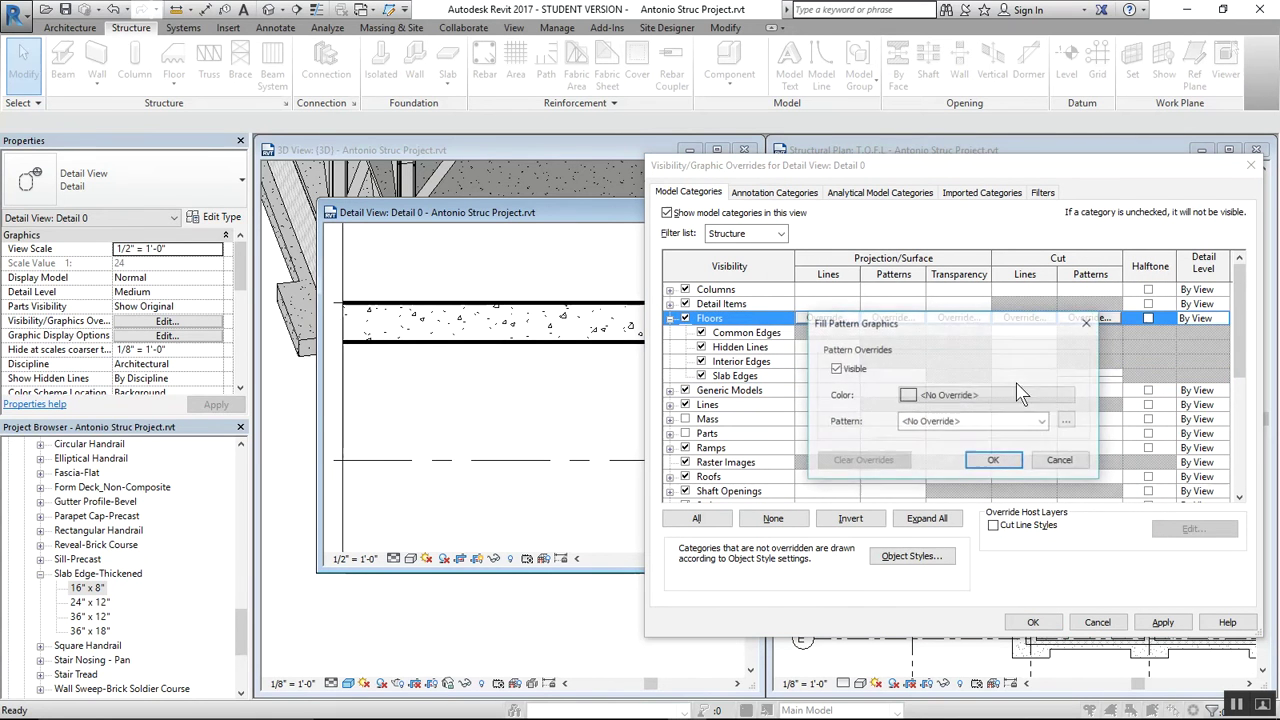
pyautogui.click(950, 394)
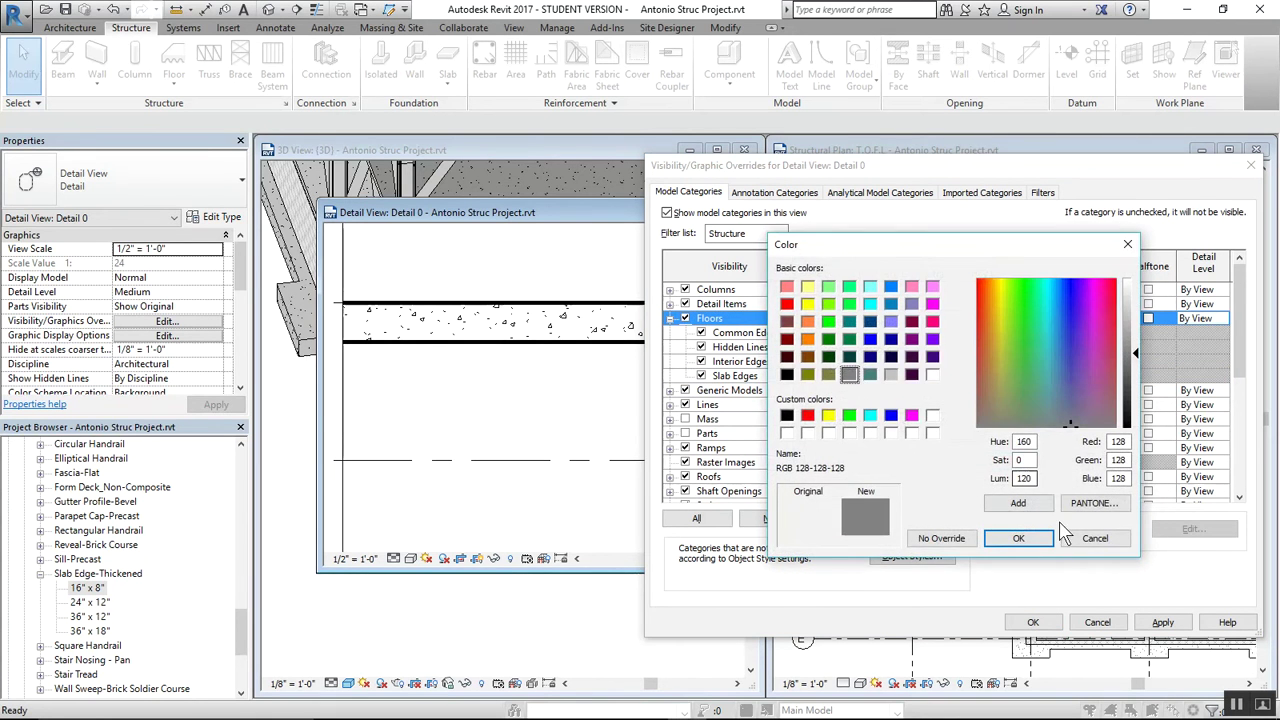
pyautogui.click(1018, 538)
pyautogui.click(995, 462)
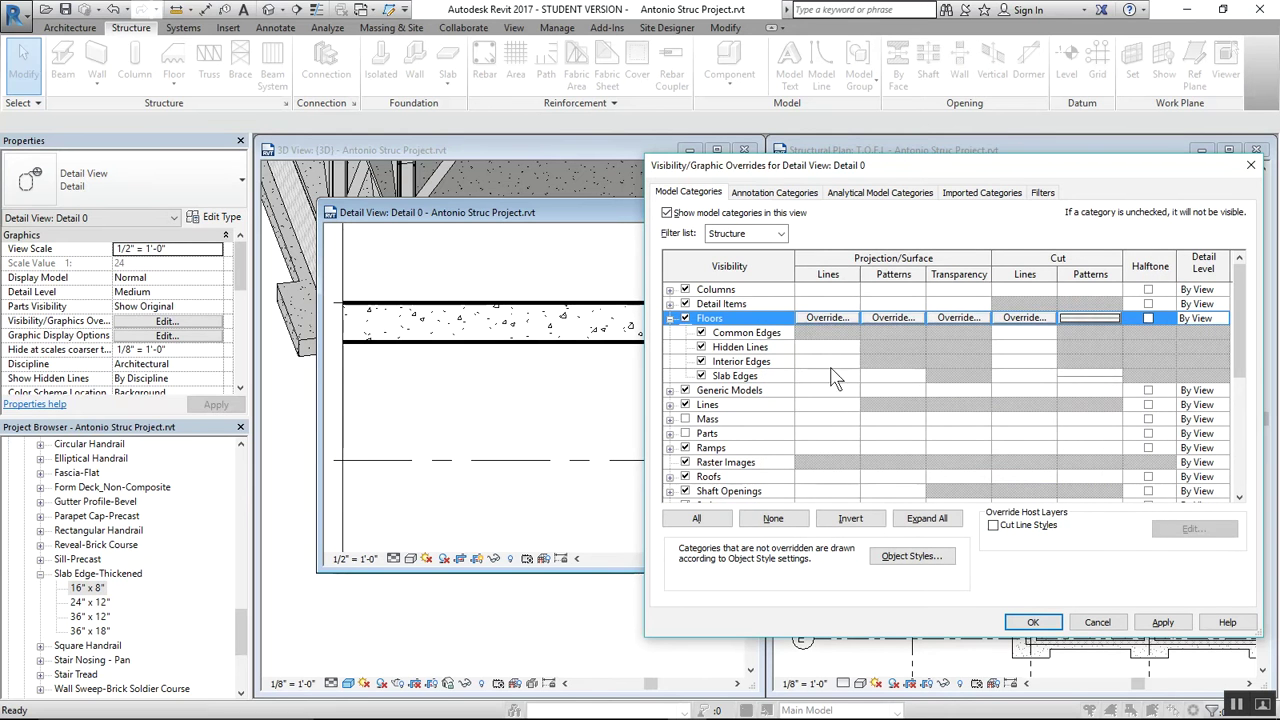
# Hide the Grids annotation category in the detail view and apply the visibility overrides
pyautogui.click(774, 193)
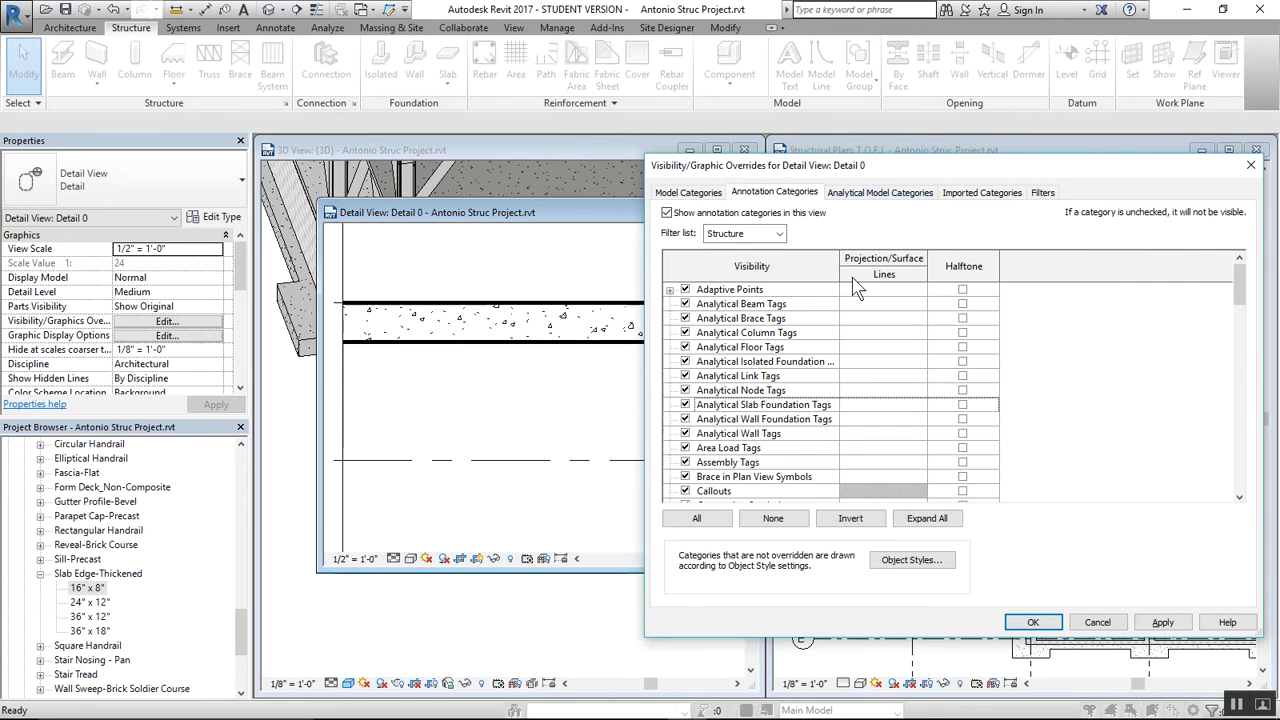
pyautogui.scroll(-4, 780, 390)
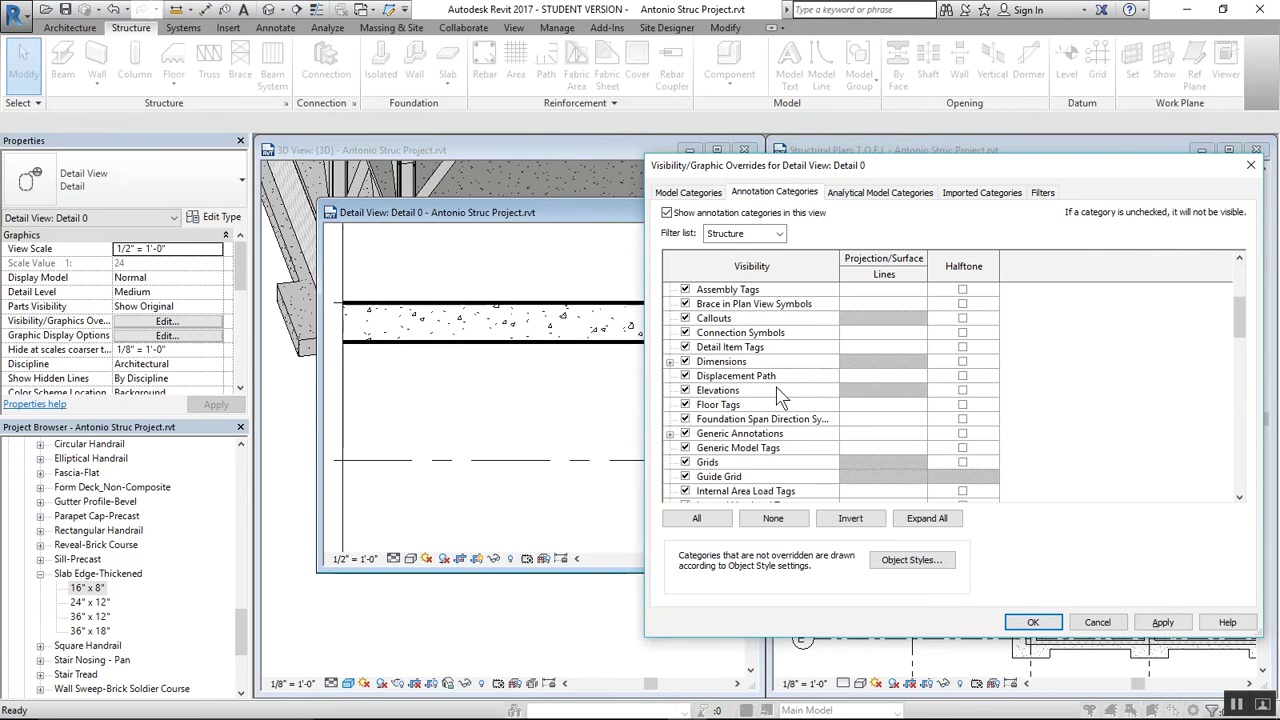
pyautogui.click(685, 463)
pyautogui.click(1163, 622)
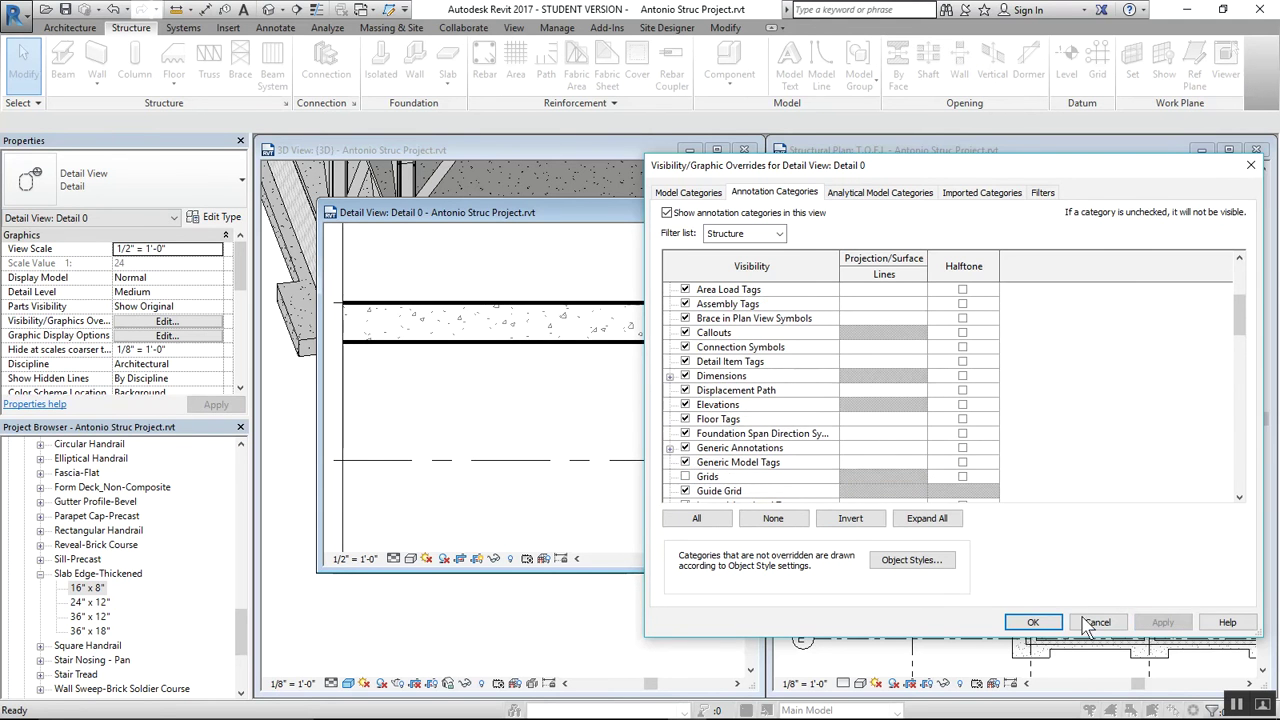
pyautogui.click(1033, 622)
pyautogui.scroll(-5, 894, 377)
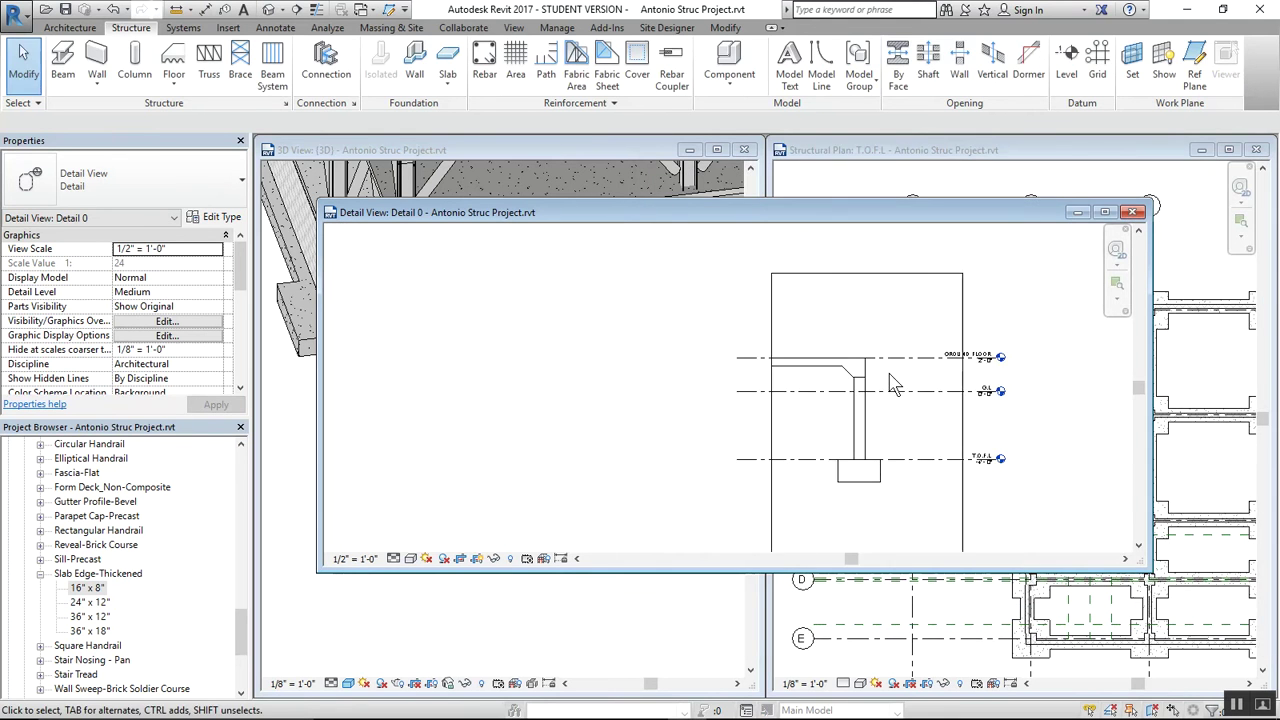
pyautogui.moveTo(937, 386)
pyautogui.mouseDown(button='middle')
pyautogui.moveTo(843, 398)
pyautogui.moveTo(852, 405)
pyautogui.moveTo(788, 372)
pyautogui.mouseUp(button='middle')
pyautogui.scroll(3, 841, 391)
pyautogui.scroll(-4, 882, 411)
pyautogui.scroll(3, 785, 372)
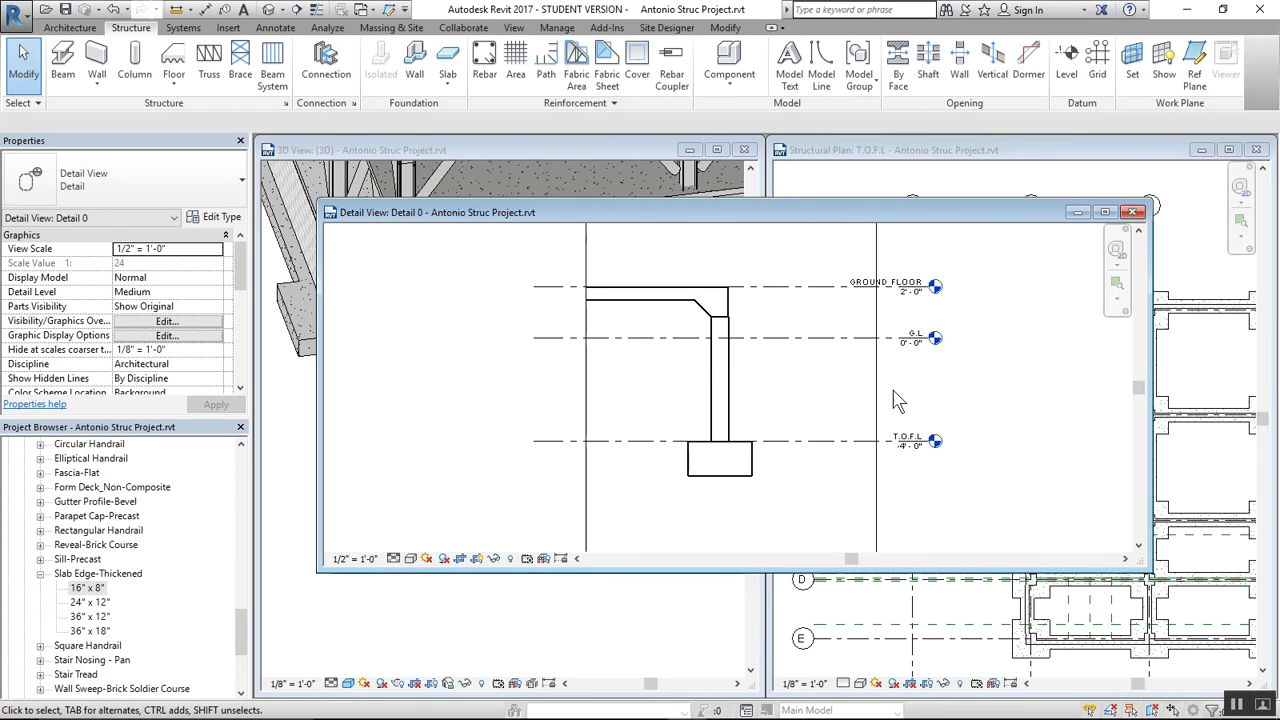
pyautogui.scroll(-2, 865, 415)
pyautogui.scroll(-2, 838, 452)
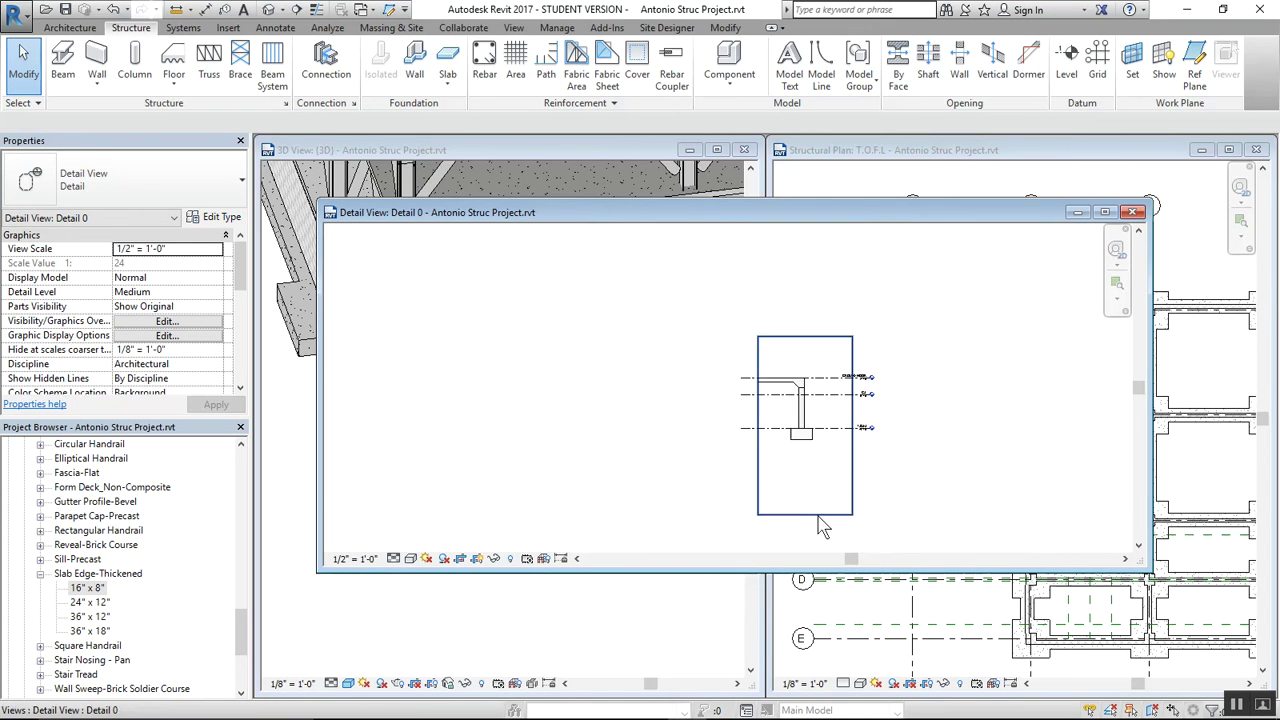
pyautogui.click(814, 516)
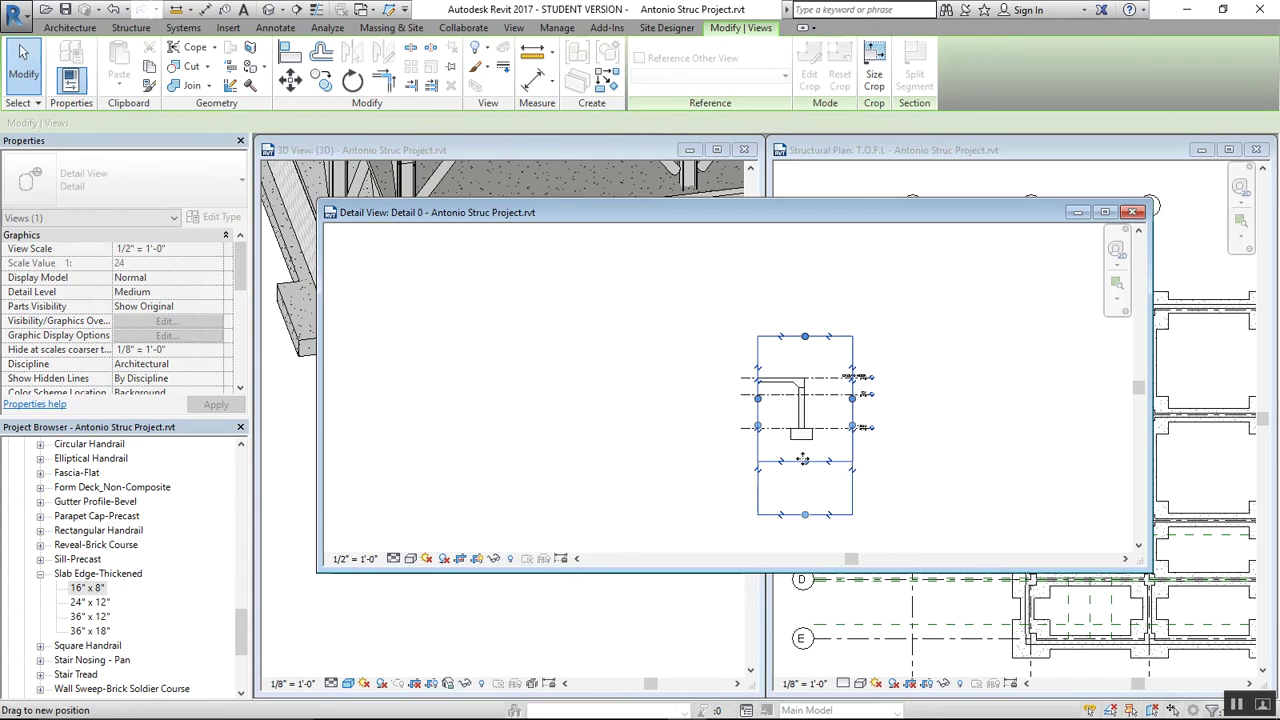
pyautogui.scroll(3, 823, 405)
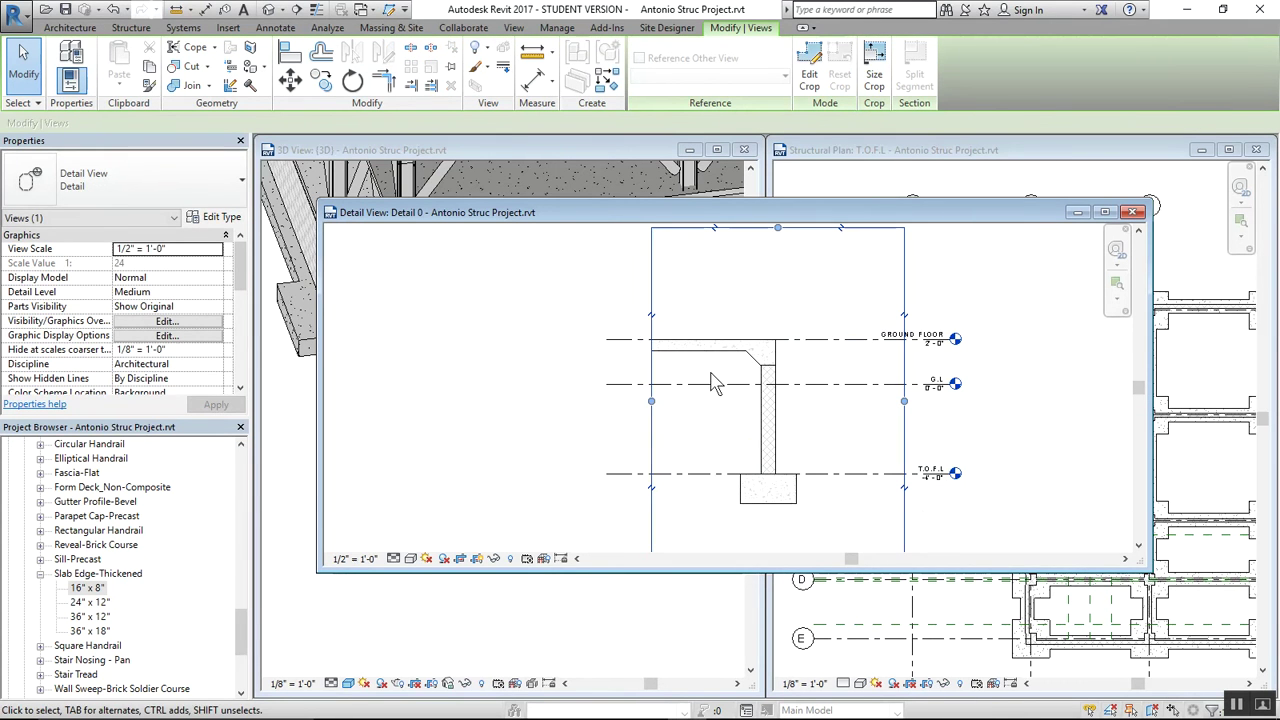
pyautogui.click(831, 432)
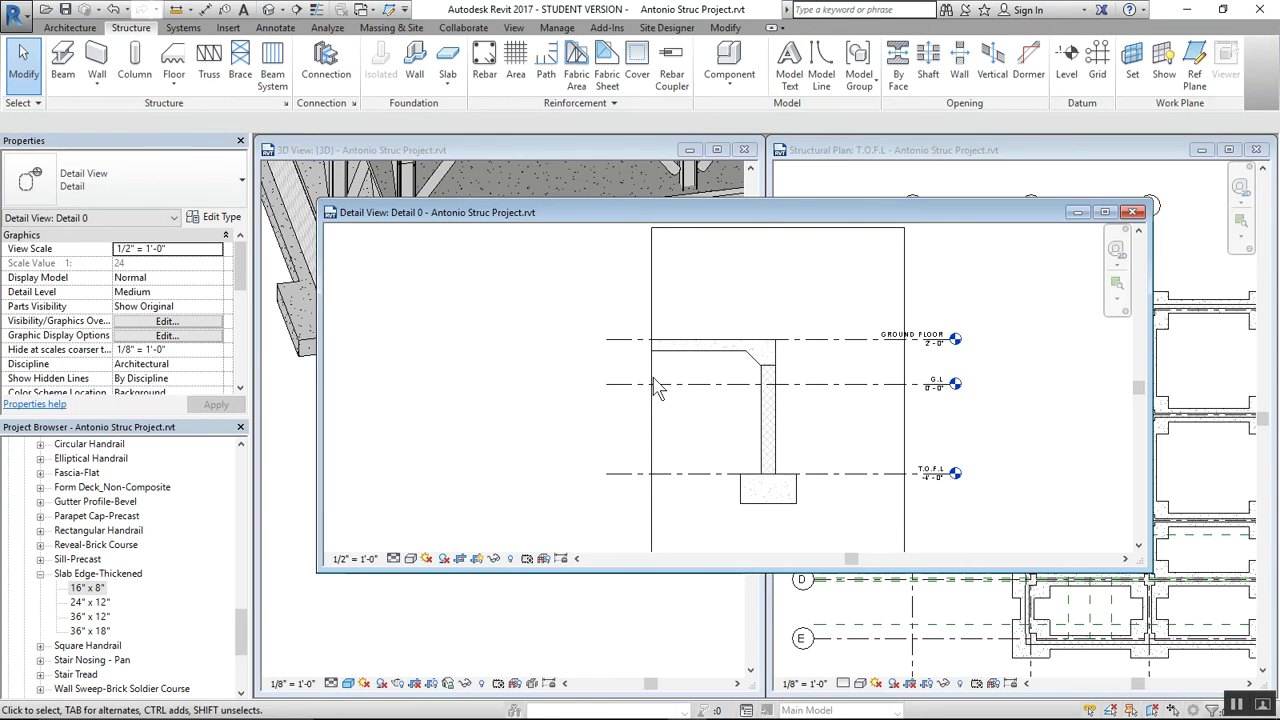
# Draw a horizontal Wide Lines detail line about 4'-2" long on the G.L level, outward from the foundation wall's outer face
pyautogui.scroll(2, 795, 415)
pyautogui.scroll(-1, 800, 420)
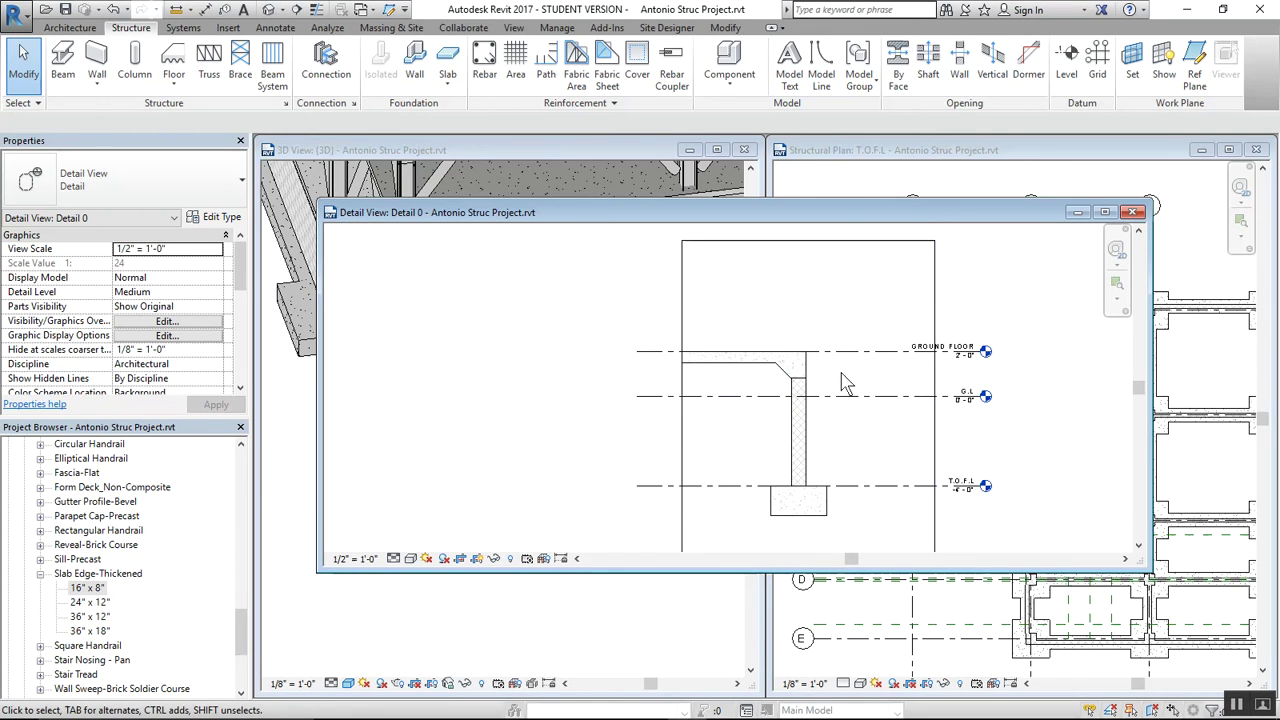
pyautogui.scroll(3, 824, 405)
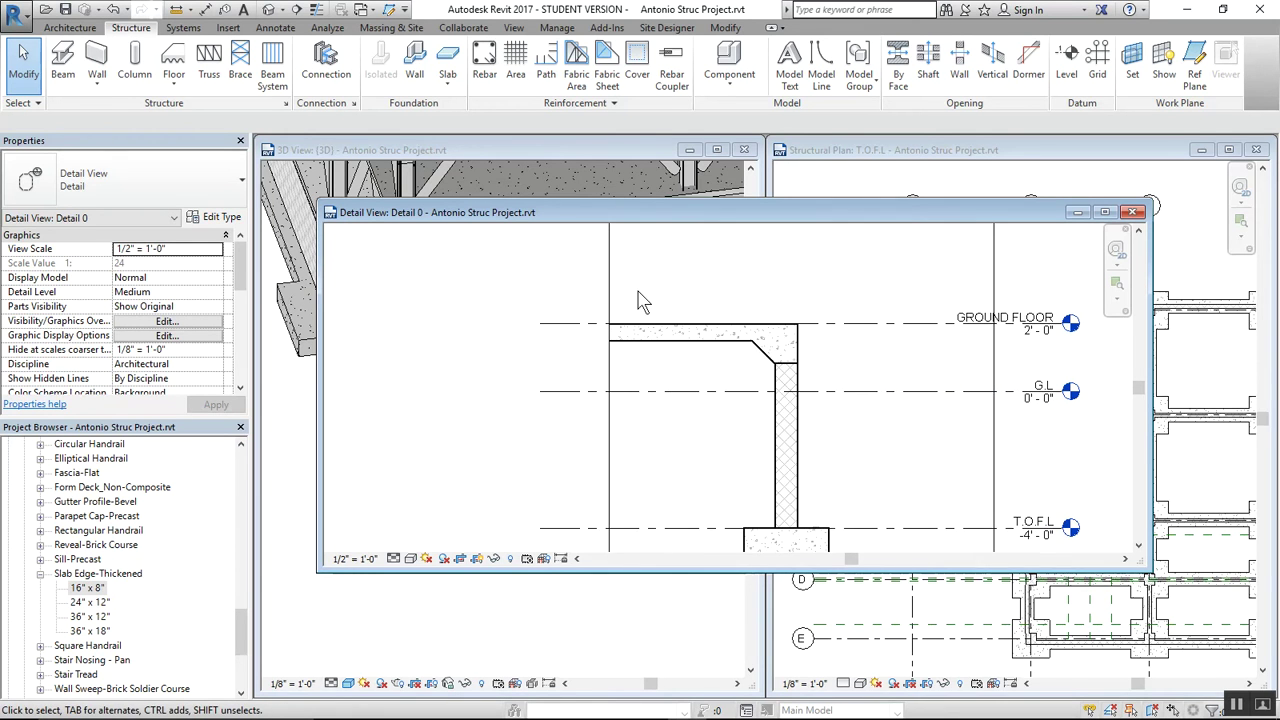
pyautogui.click(280, 28)
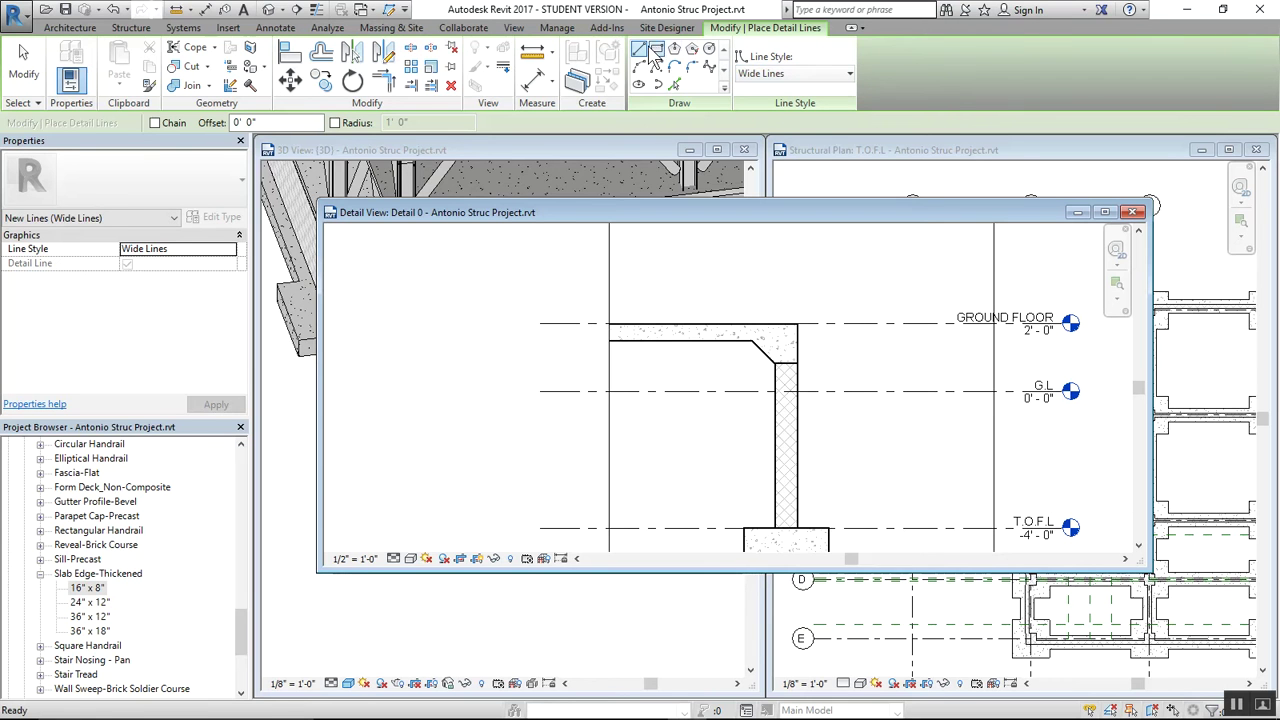
pyautogui.click(797, 390)
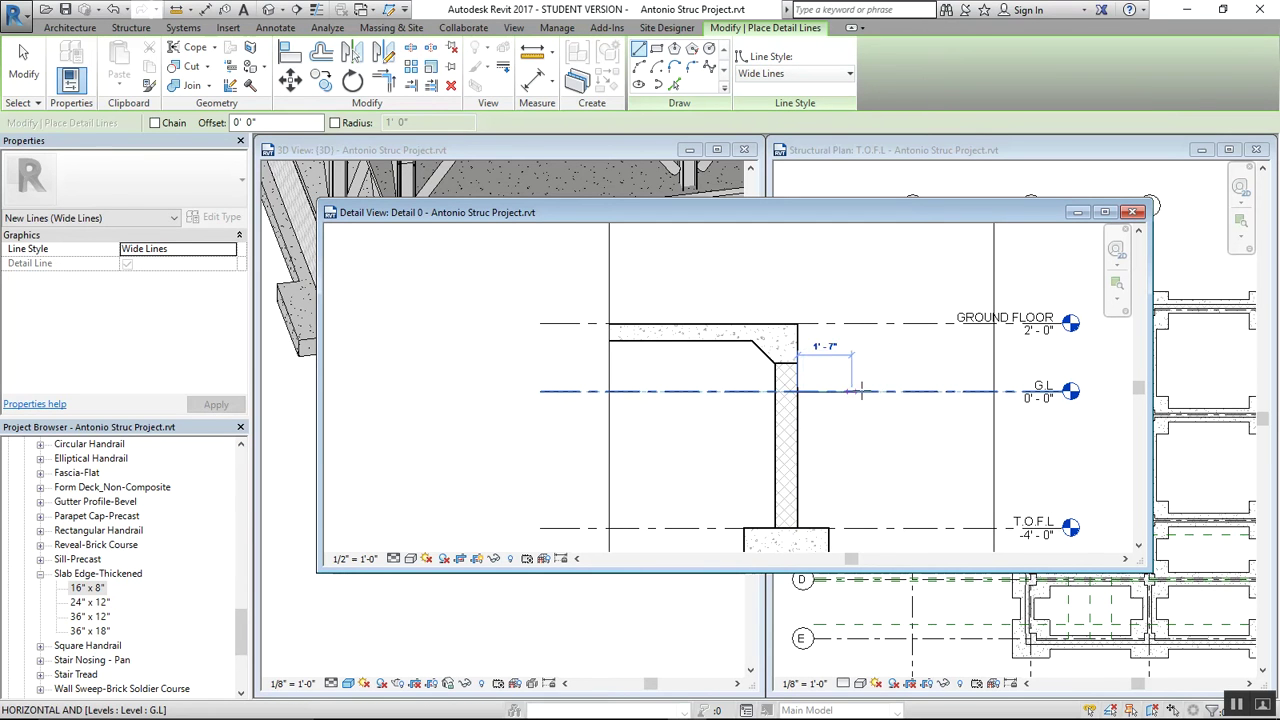
pyautogui.click(940, 391)
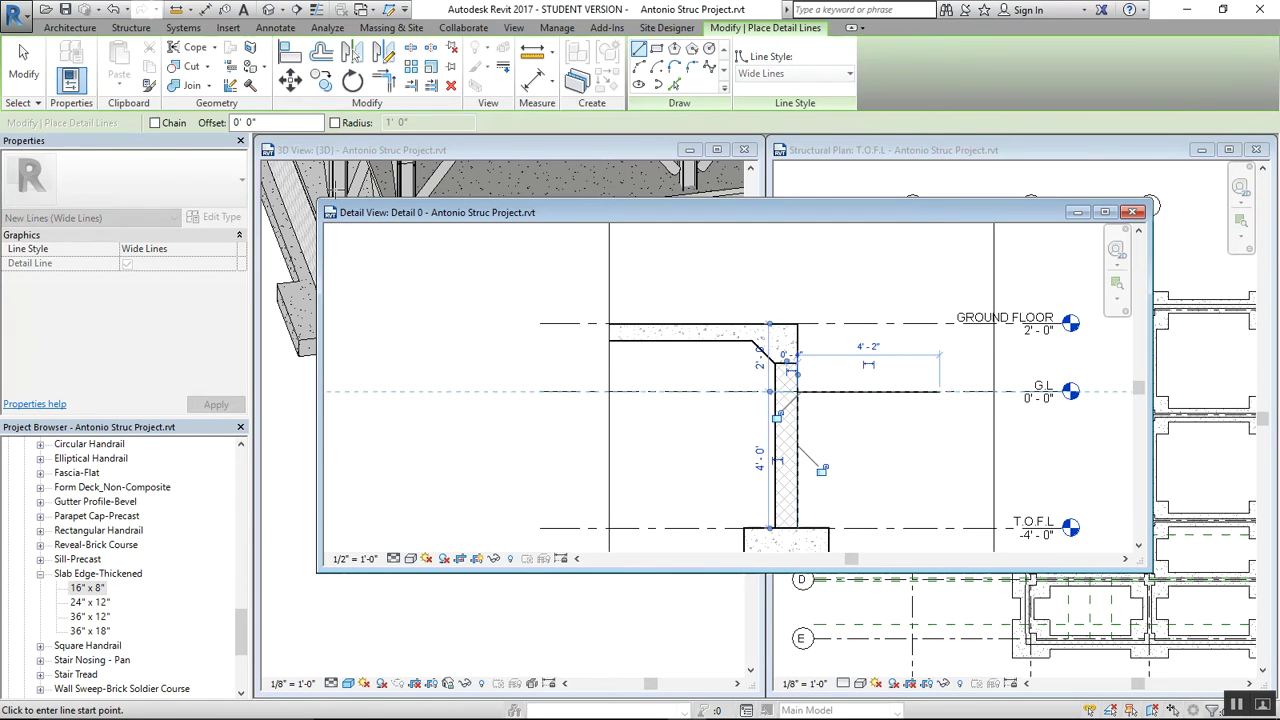
pyautogui.press('Escape')
pyautogui.press('Escape')
pyautogui.scroll(-3, 873, 420)
pyautogui.moveTo(888, 449); pyautogui.dragTo(894, 446, button='middle')
pyautogui.scroll(2, 715, 398)
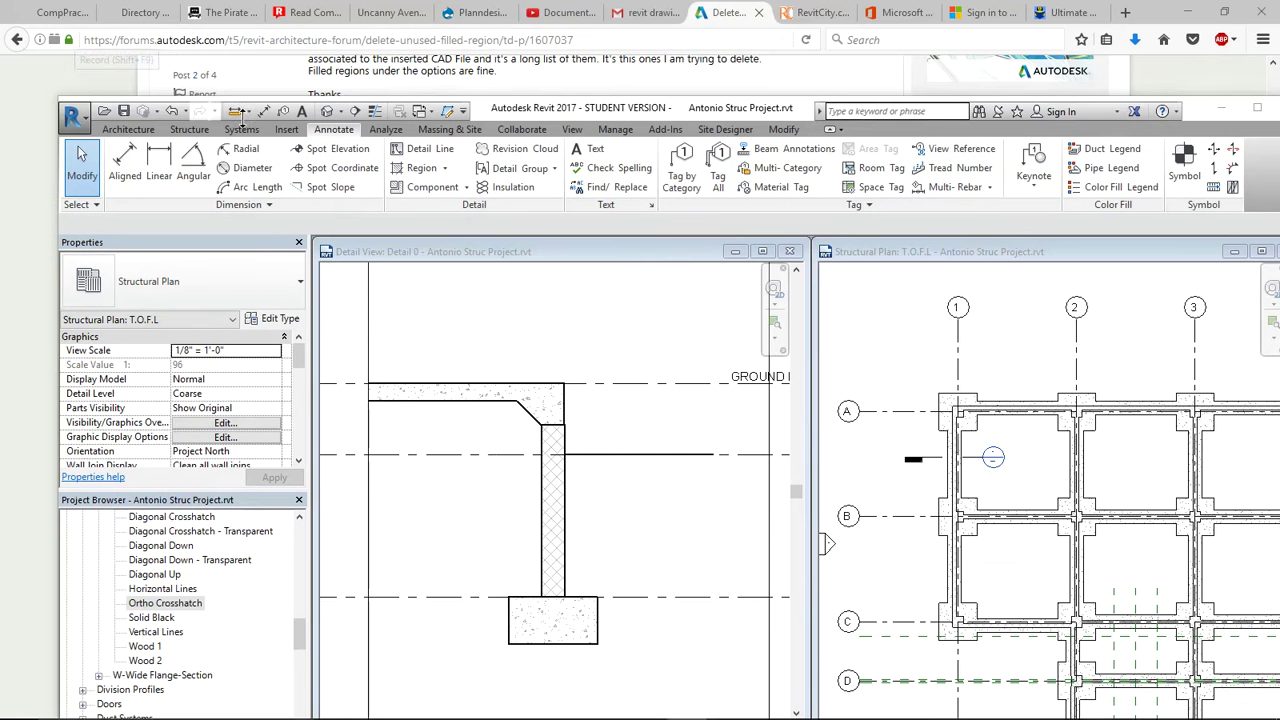
# Hide the Levels annotation category in the detail view and apply the visibility overrides
pyautogui.click(514, 499)
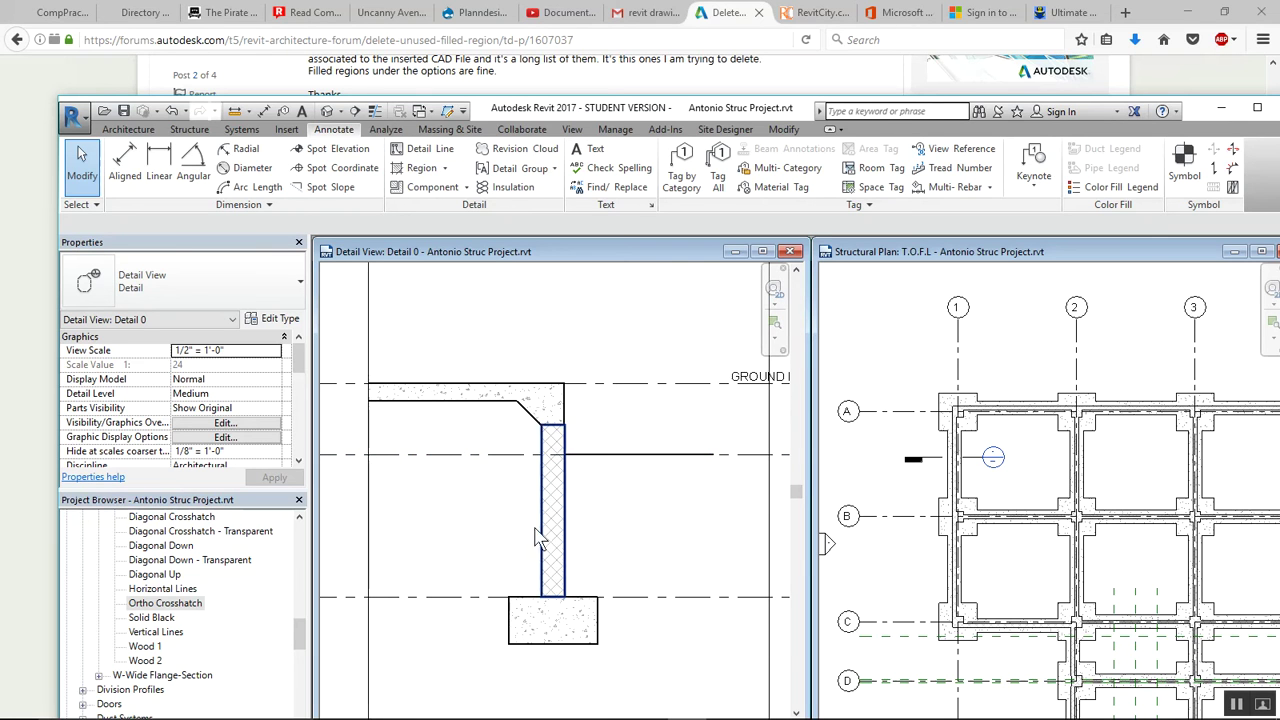
pyautogui.scroll(-3, 608, 543)
pyautogui.scroll(1, 600, 445)
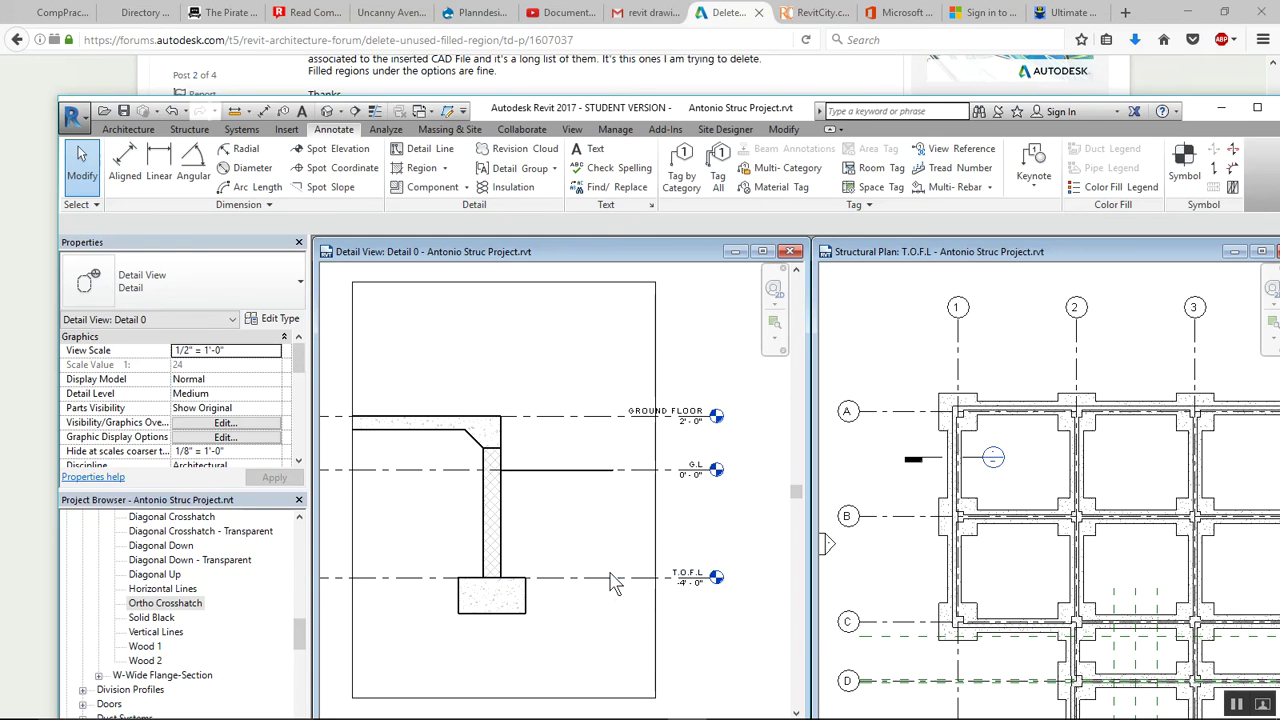
pyautogui.press('v')
pyautogui.press('g')
pyautogui.click(776, 193)
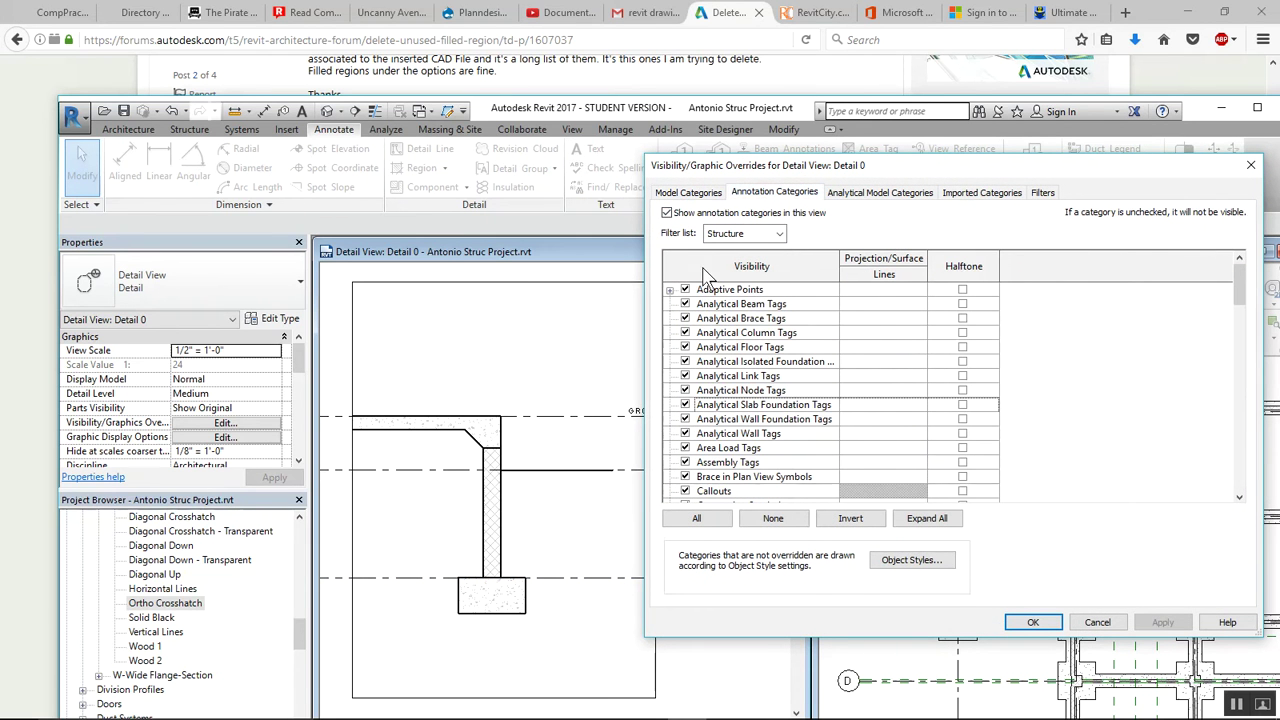
pyautogui.click(727, 338)
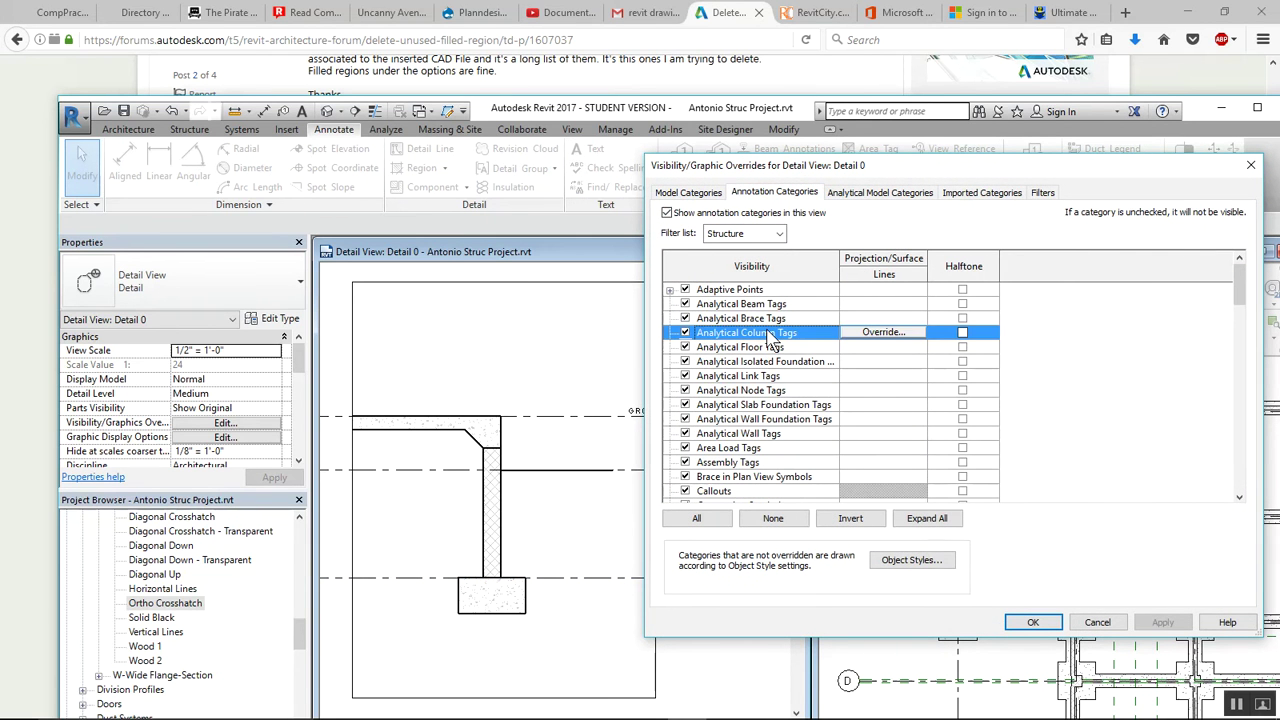
pyautogui.press('l')
pyautogui.scroll(-1, 731, 457)
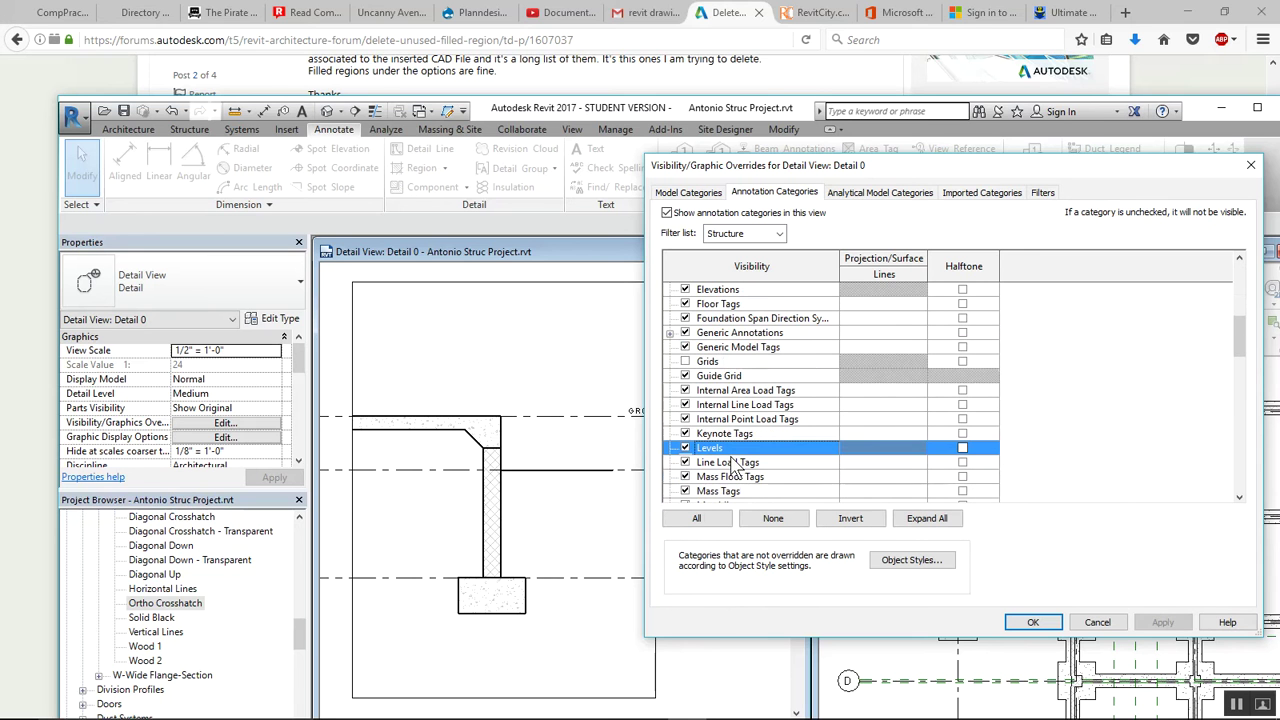
pyautogui.click(685, 448)
pyautogui.click(1162, 622)
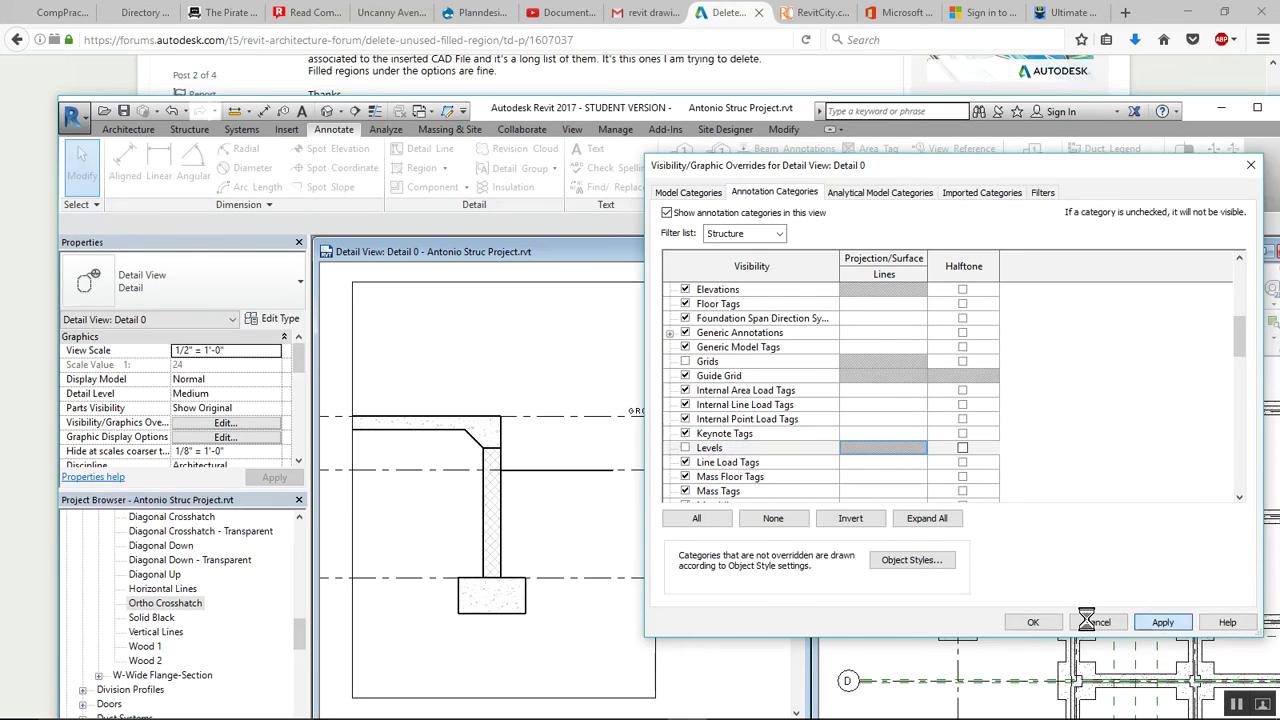
pyautogui.click(1033, 622)
# Add a horizontal reference plane offset 2" below the slab's underside, plus a second parallel plane offset below the first
pyautogui.scroll(2, 503, 495)
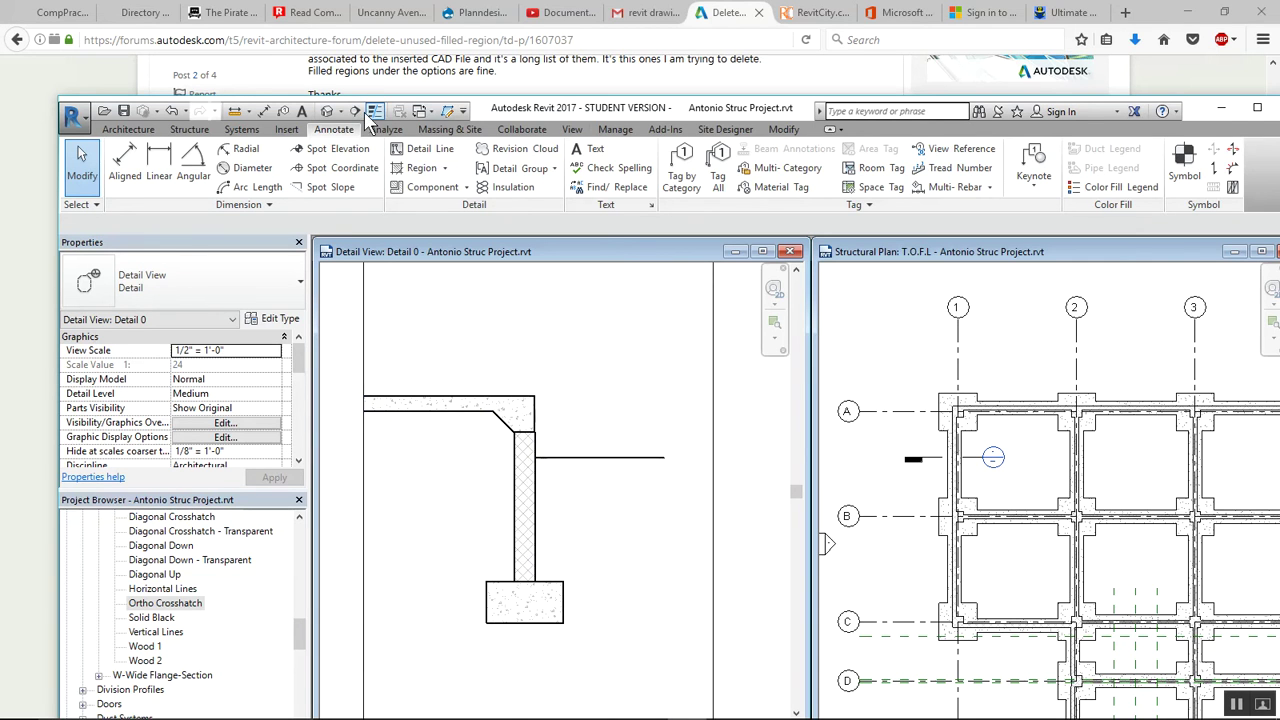
pyautogui.press('r')
pyautogui.press('p')
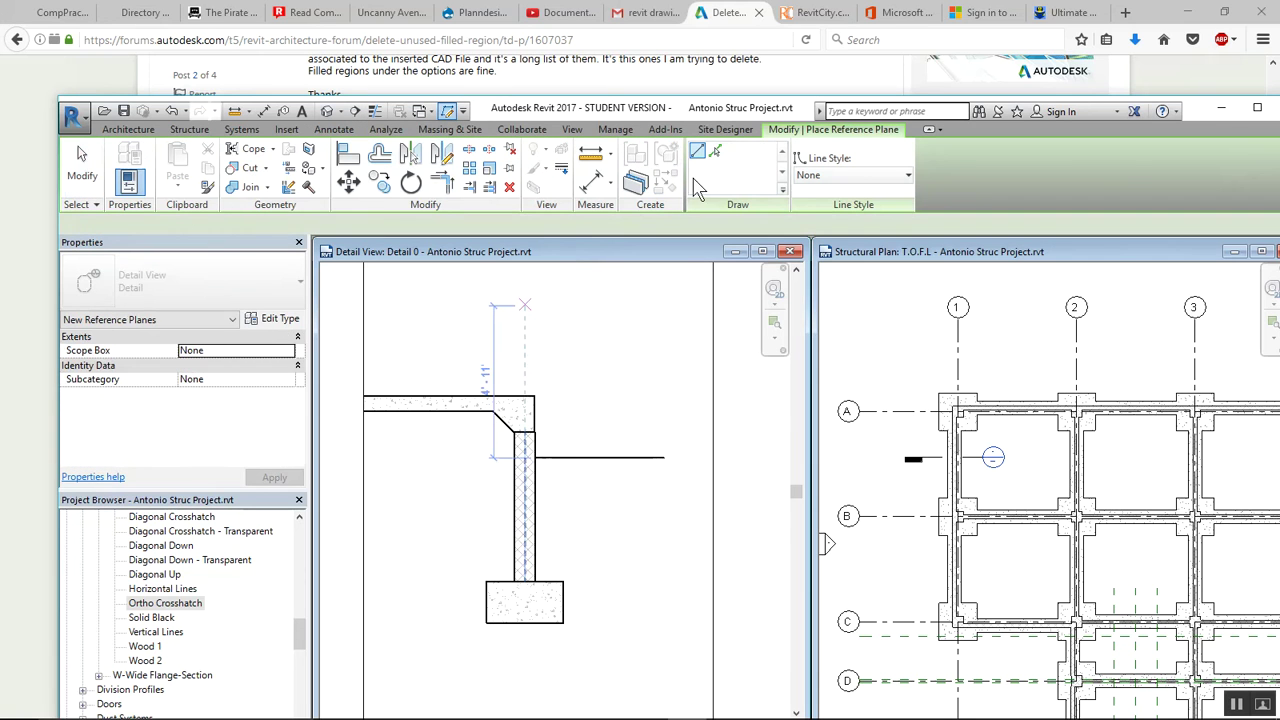
pyautogui.click(329, 224)
pyautogui.write('0\' 2"')
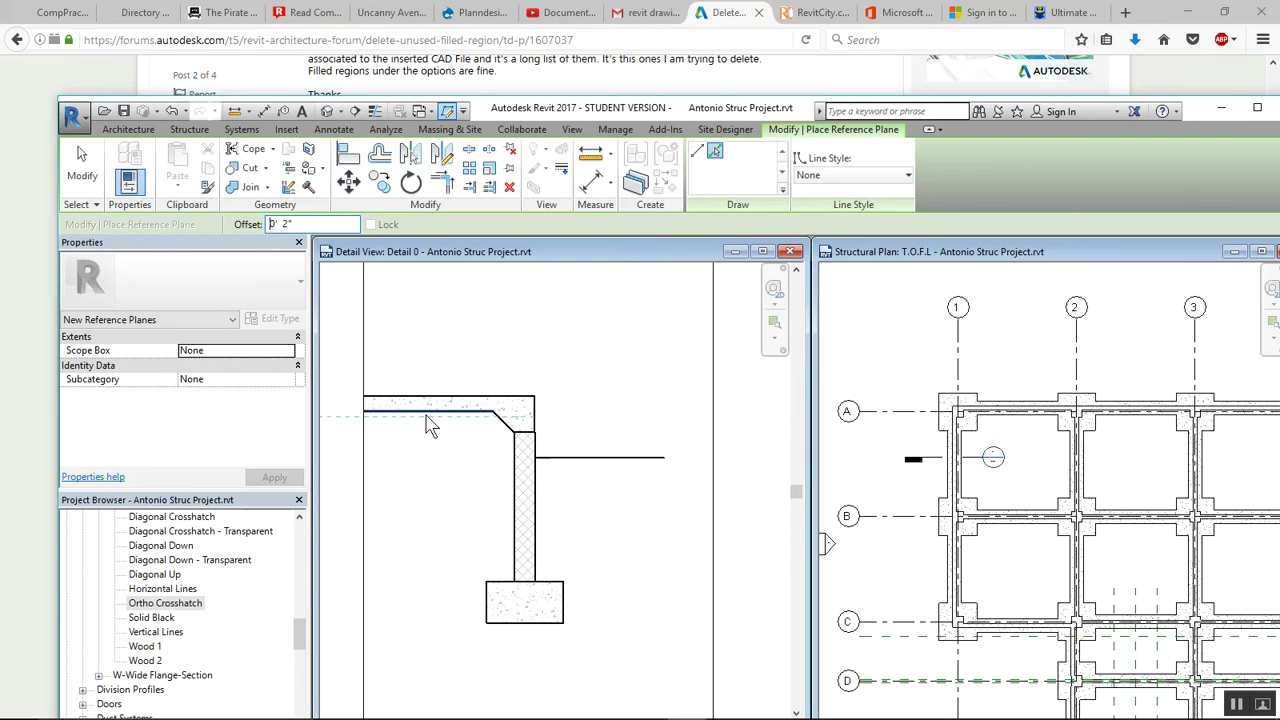
pyautogui.click(420, 437)
pyautogui.click(282, 222)
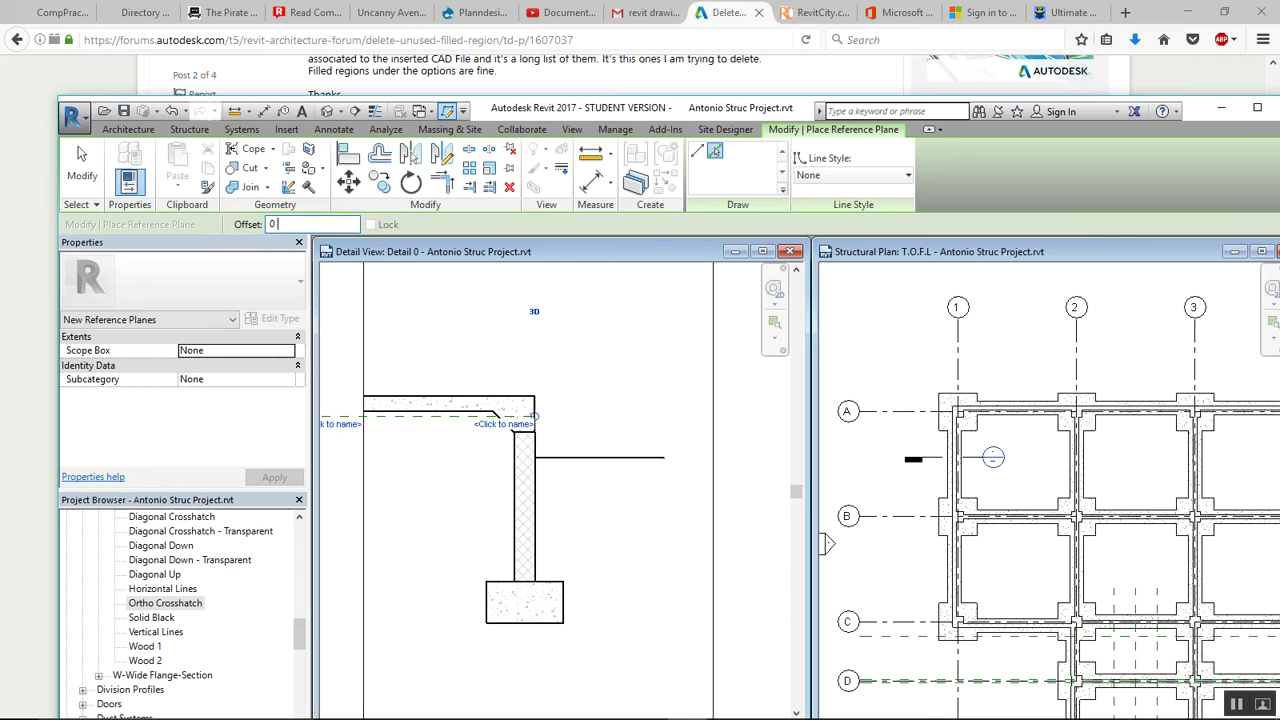
pyautogui.click(437, 428)
pyautogui.press('Escape')
pyautogui.press('Escape')
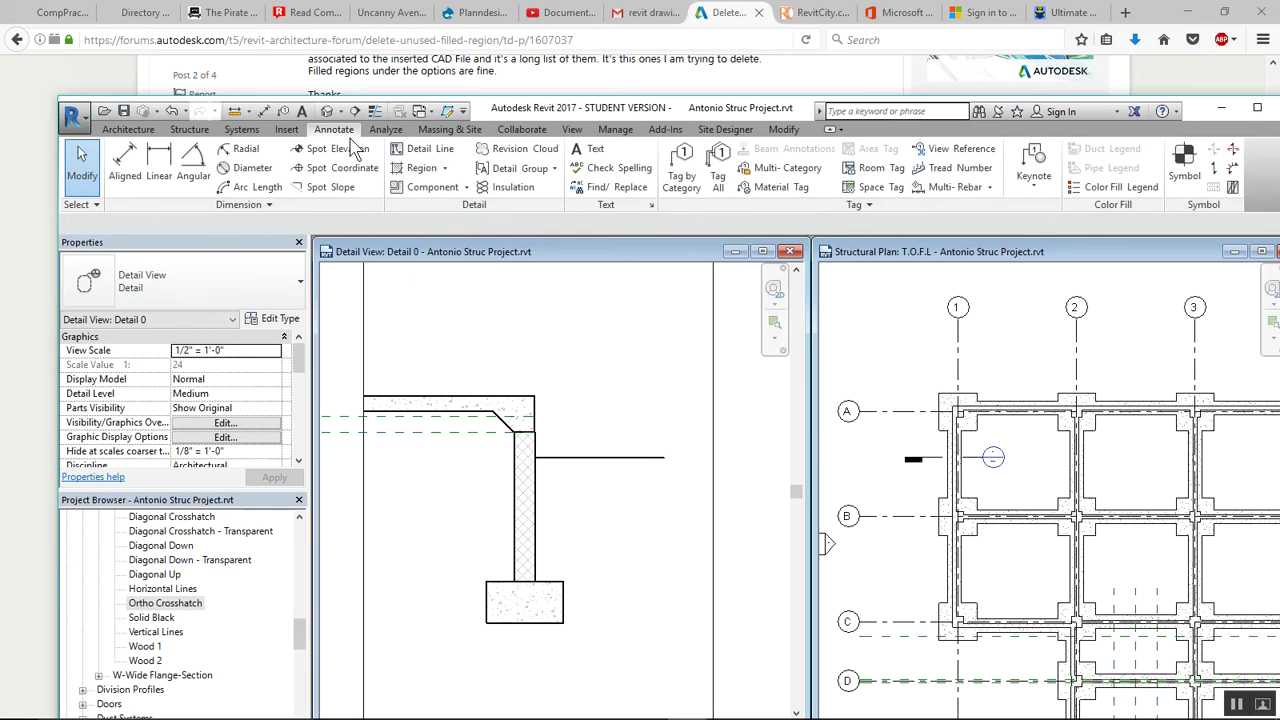
# Start a filled region in the detail view and duplicate its Diagonal Crosshatch type as Sand
pyautogui.click(425, 167)
pyautogui.click(440, 212)
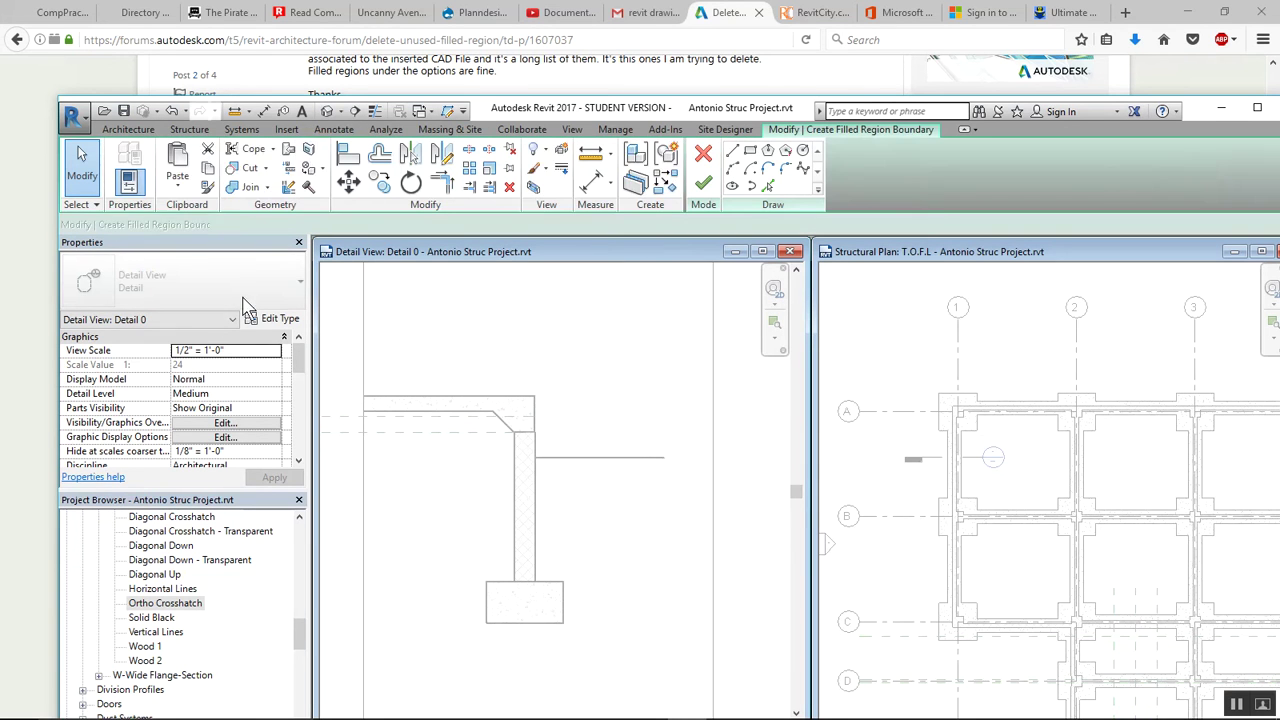
pyautogui.click(250, 296)
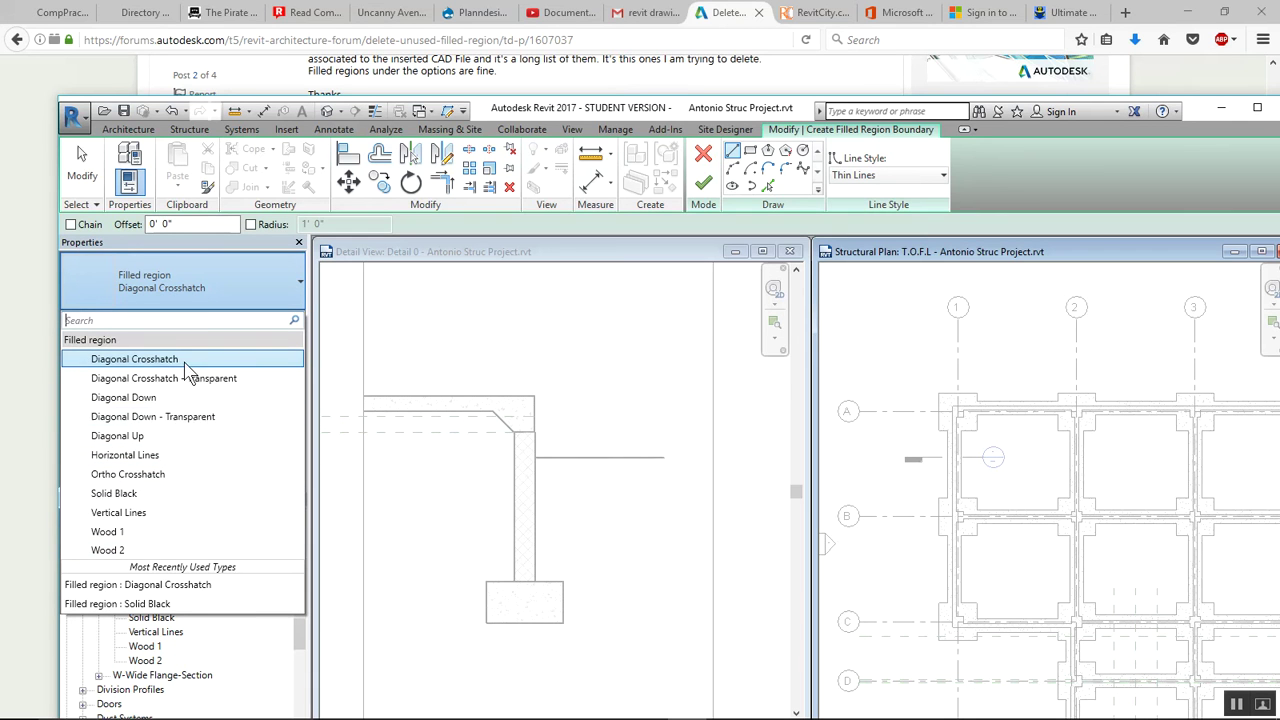
pyautogui.click(151, 364)
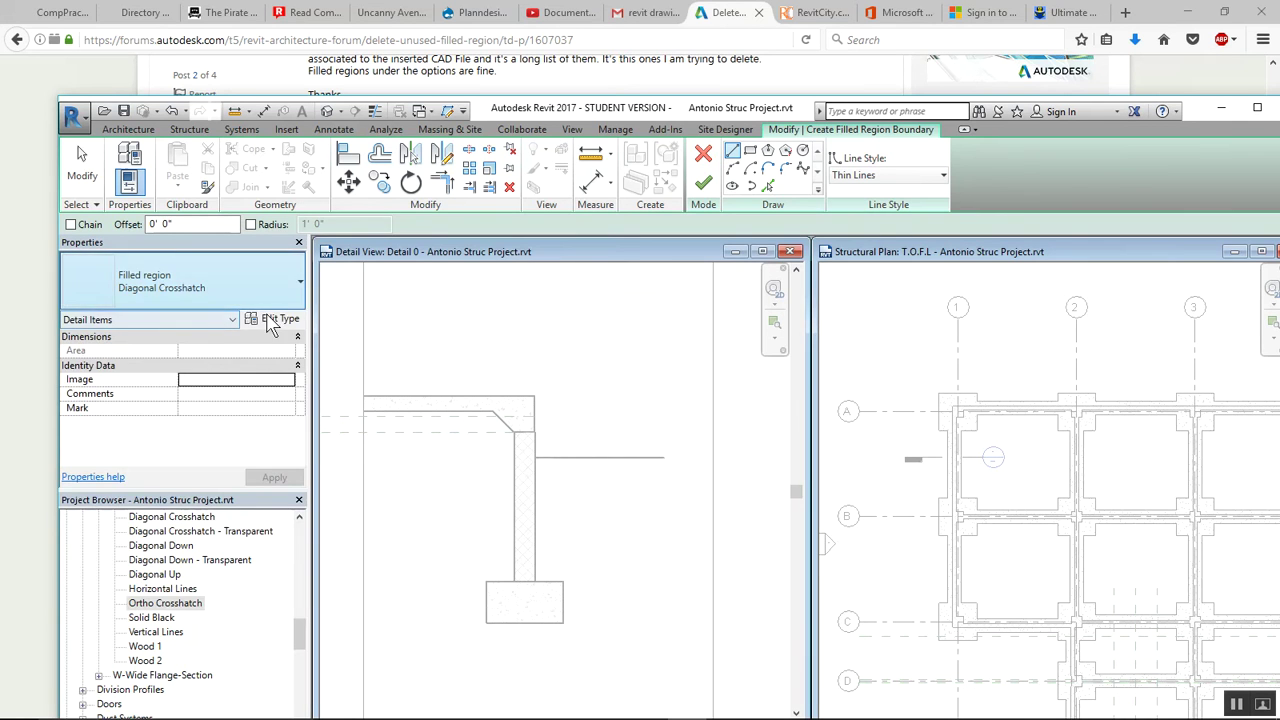
pyautogui.click(276, 319)
pyautogui.click(1095, 124)
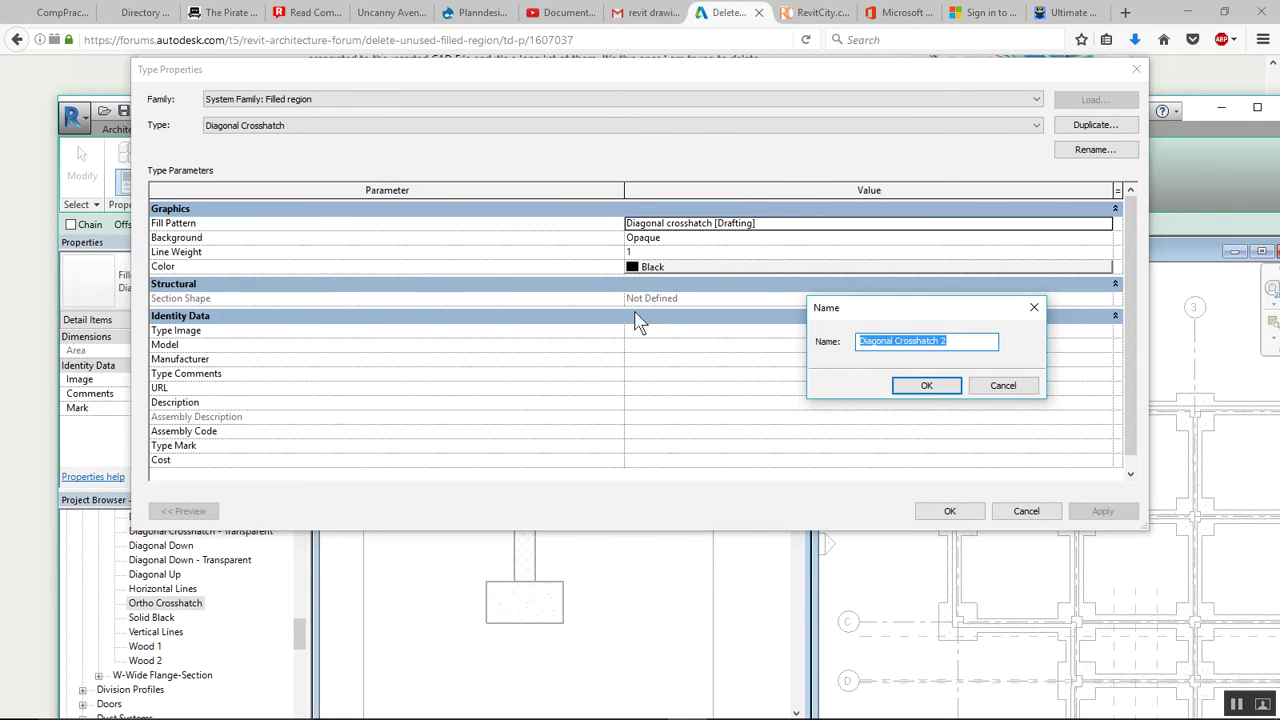
pyautogui.write('sAN')
pyautogui.press('BackSpace')
pyautogui.write('Sab')
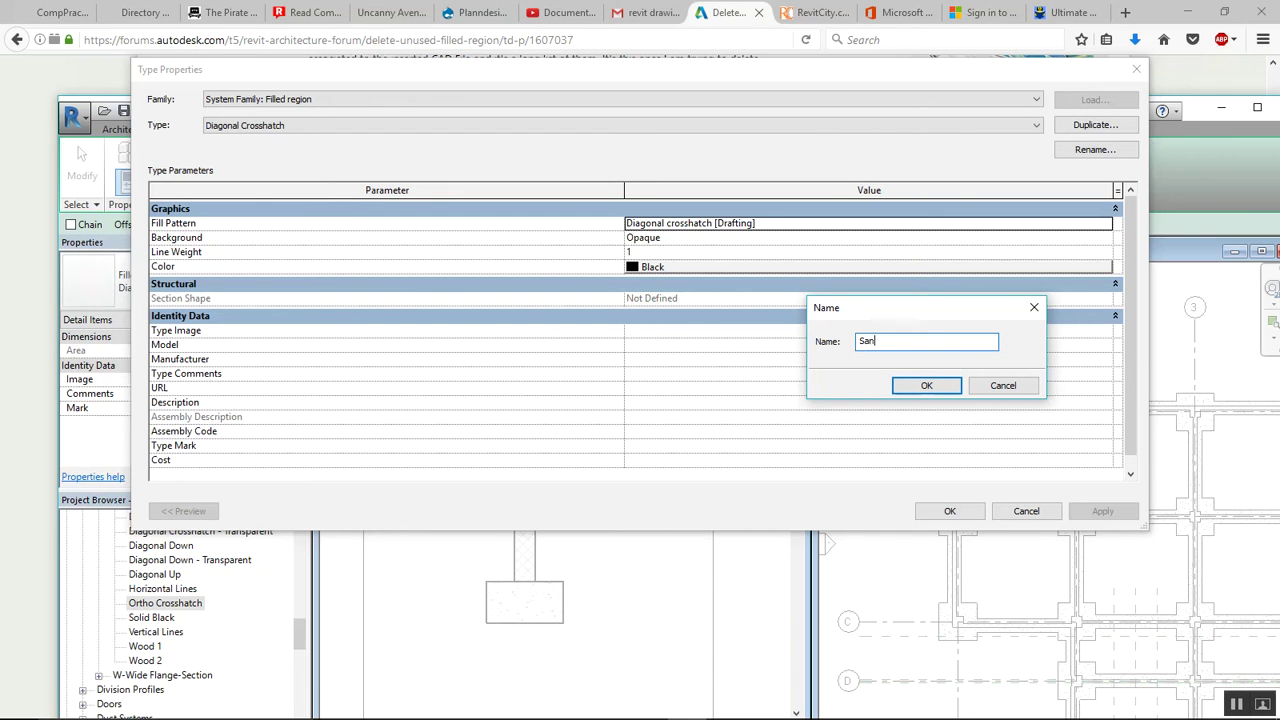
pyautogui.click(927, 386)
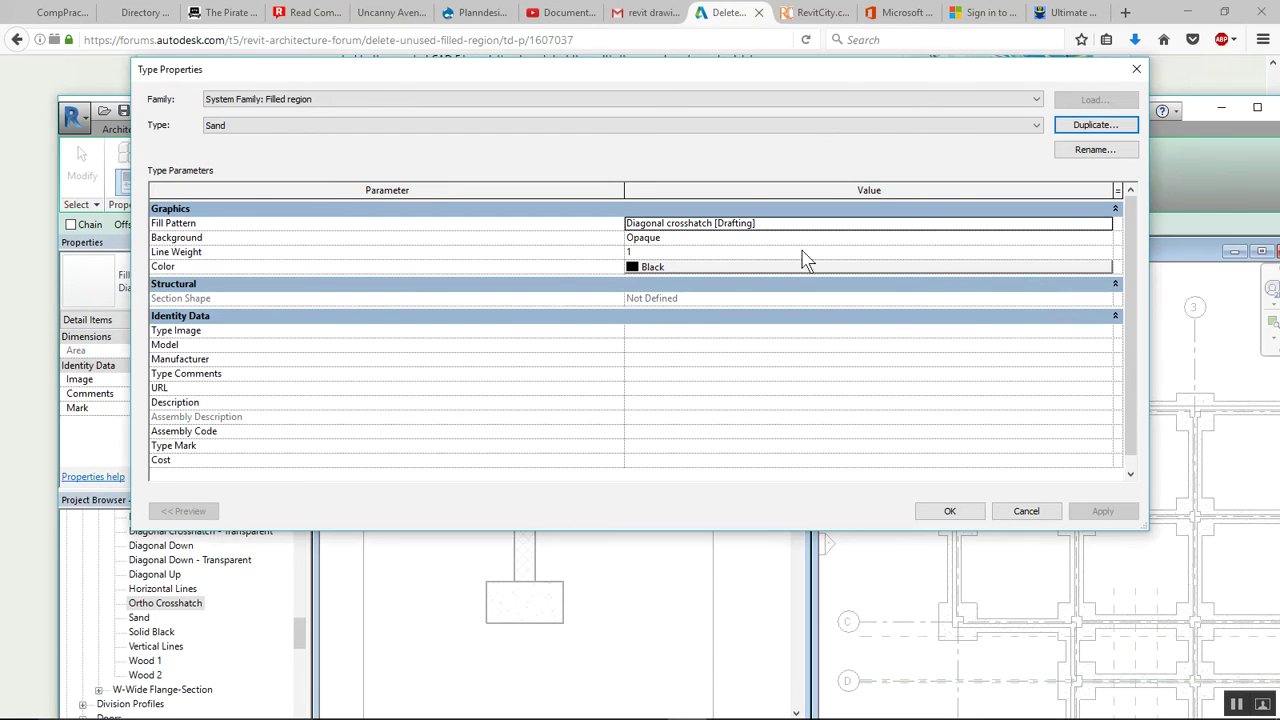
# Set the Sand type's fill pattern to the drafting pattern Sand - Dense and apply the type properties
pyautogui.click(1107, 226)
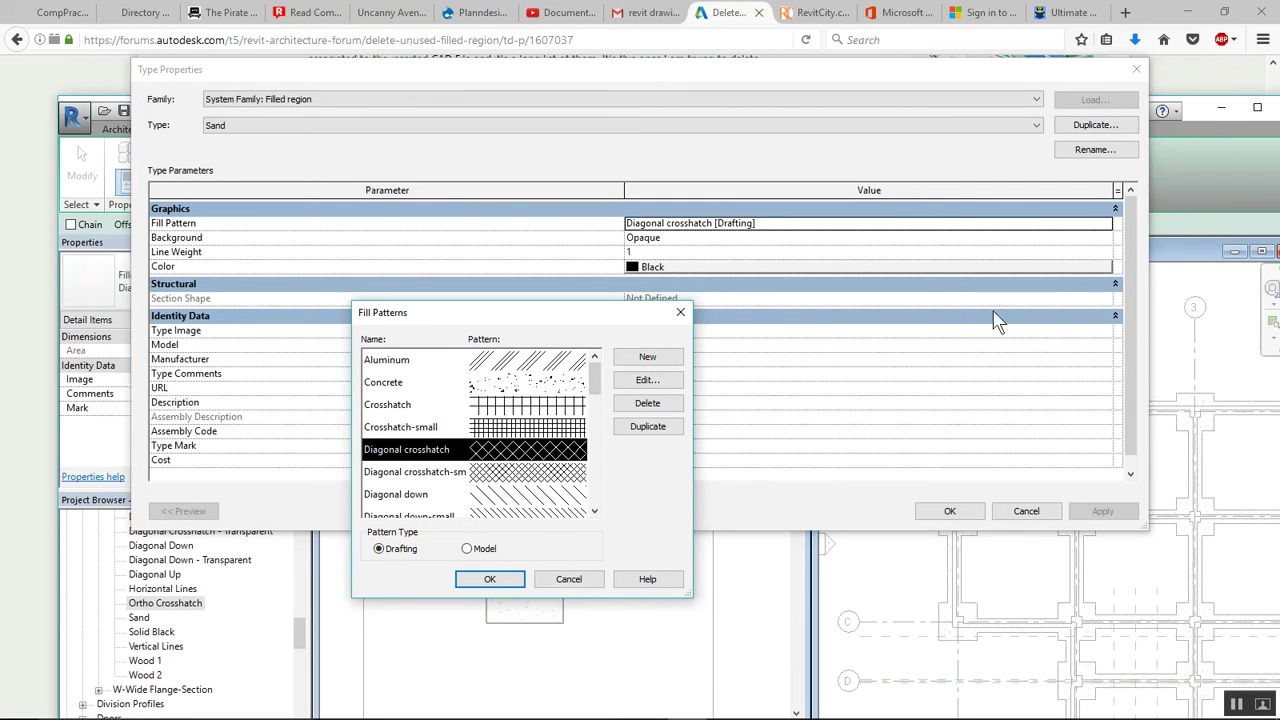
pyautogui.scroll(-5, 423, 490)
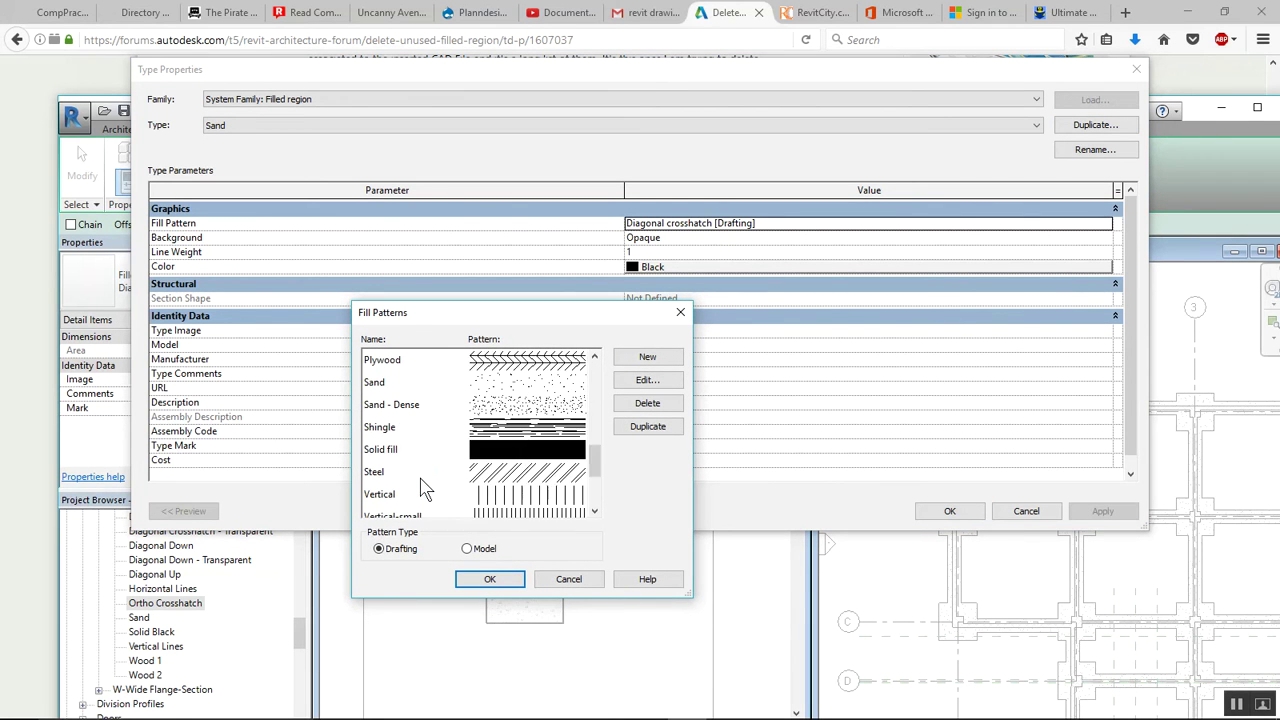
pyautogui.click(403, 410)
pyautogui.click(490, 579)
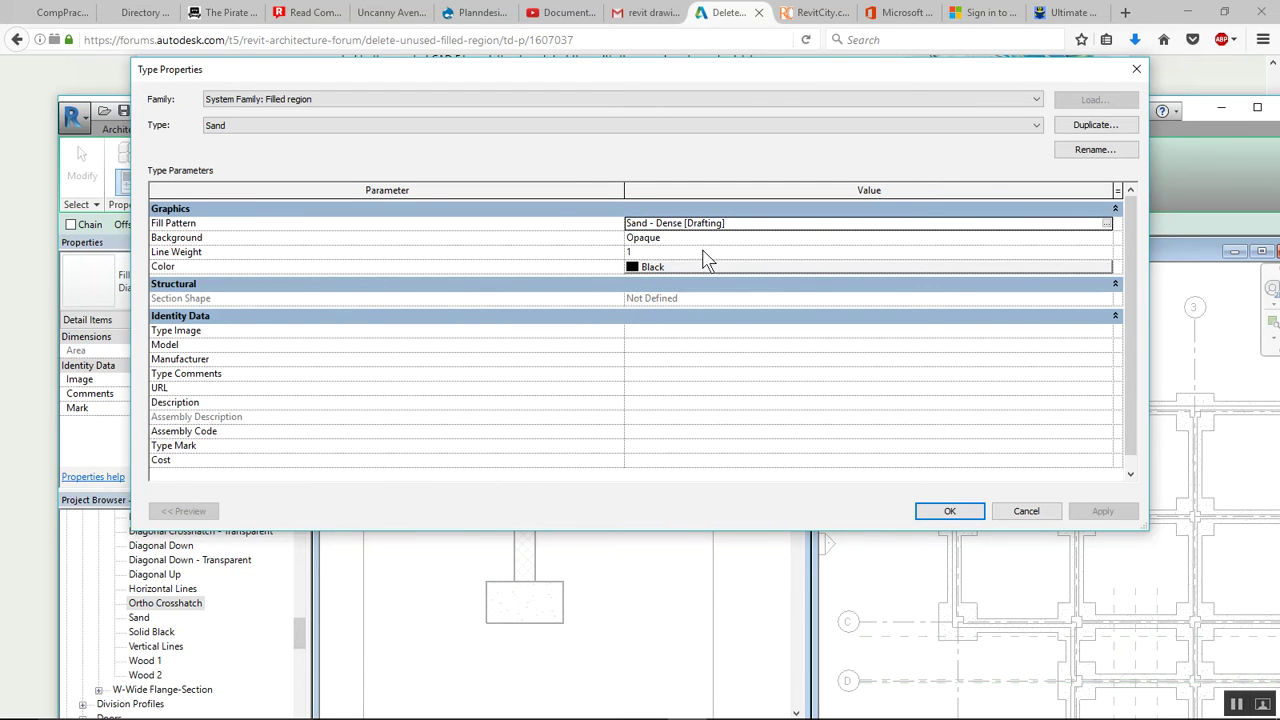
pyautogui.click(950, 511)
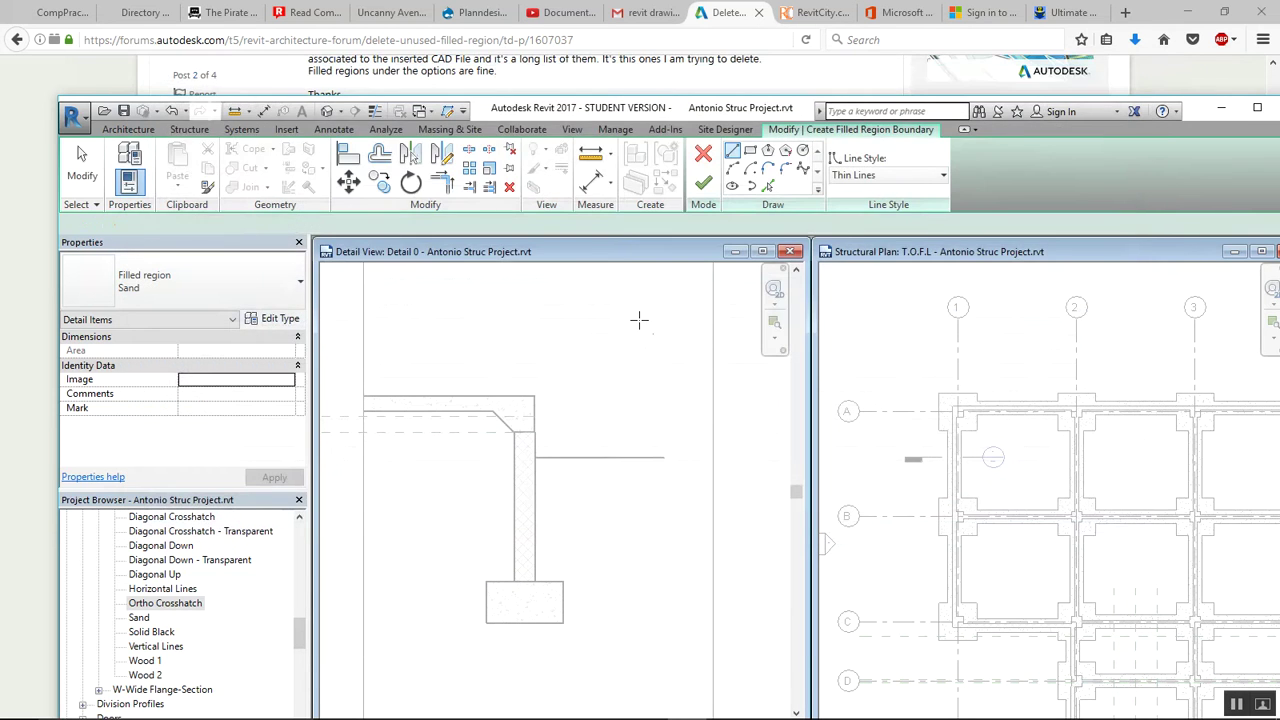
# Sketch the Sand region's upper boundary line along the slab's underside, from the sloped haunch's corner to beyond the view's cut edge
pyautogui.moveTo(412, 483); pyautogui.dragTo(535, 521, button='middle')
pyautogui.scroll(1, 514, 500)
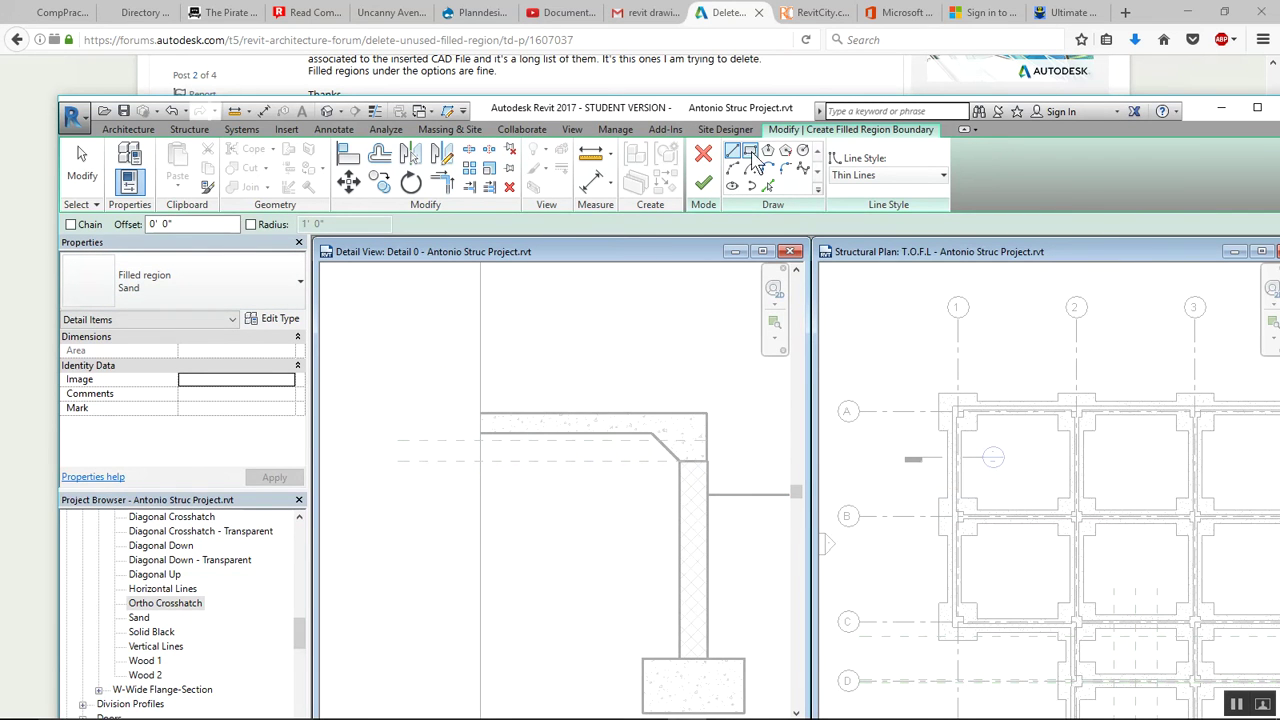
pyautogui.click(750, 150)
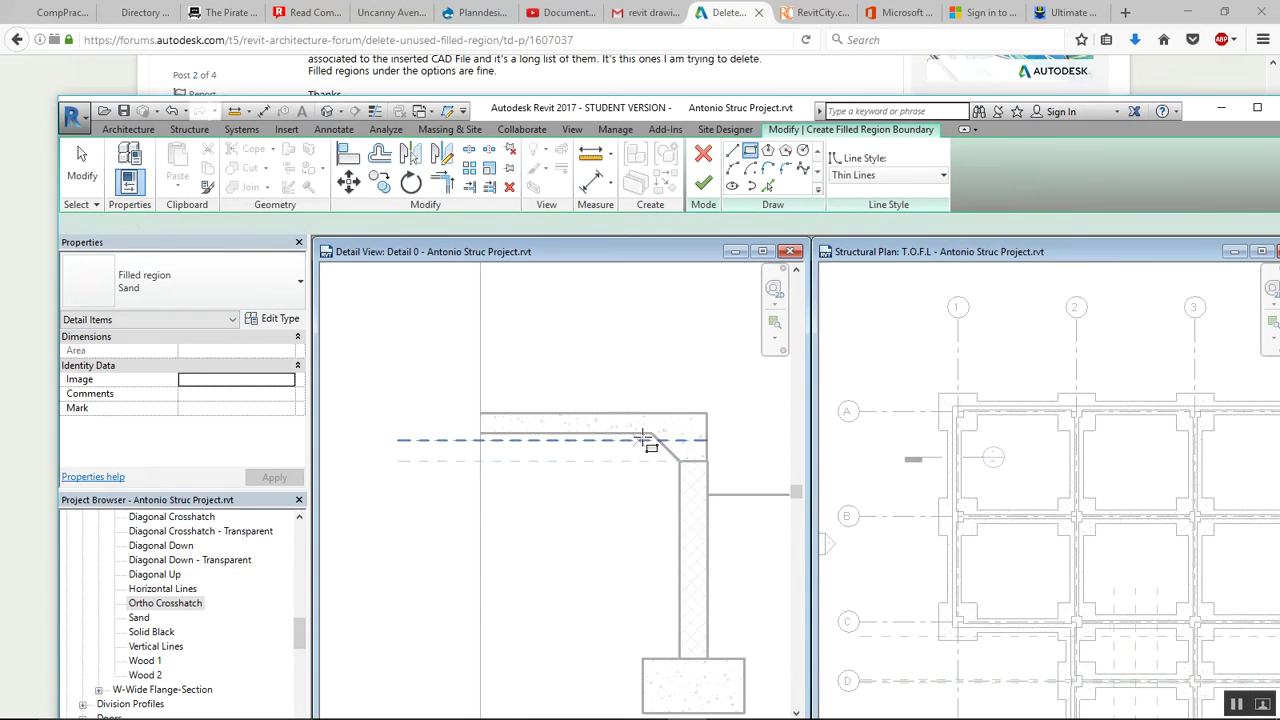
pyautogui.scroll(2, 640, 447)
pyautogui.click(752, 186)
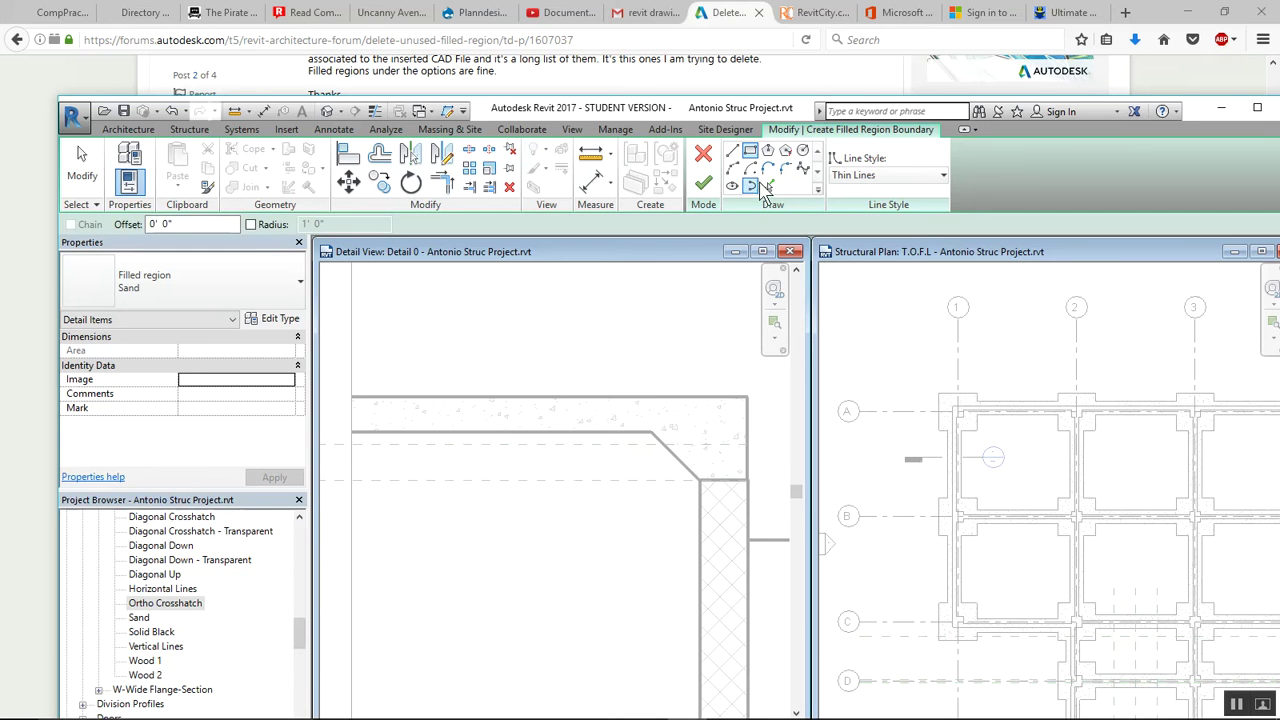
pyautogui.click(765, 187)
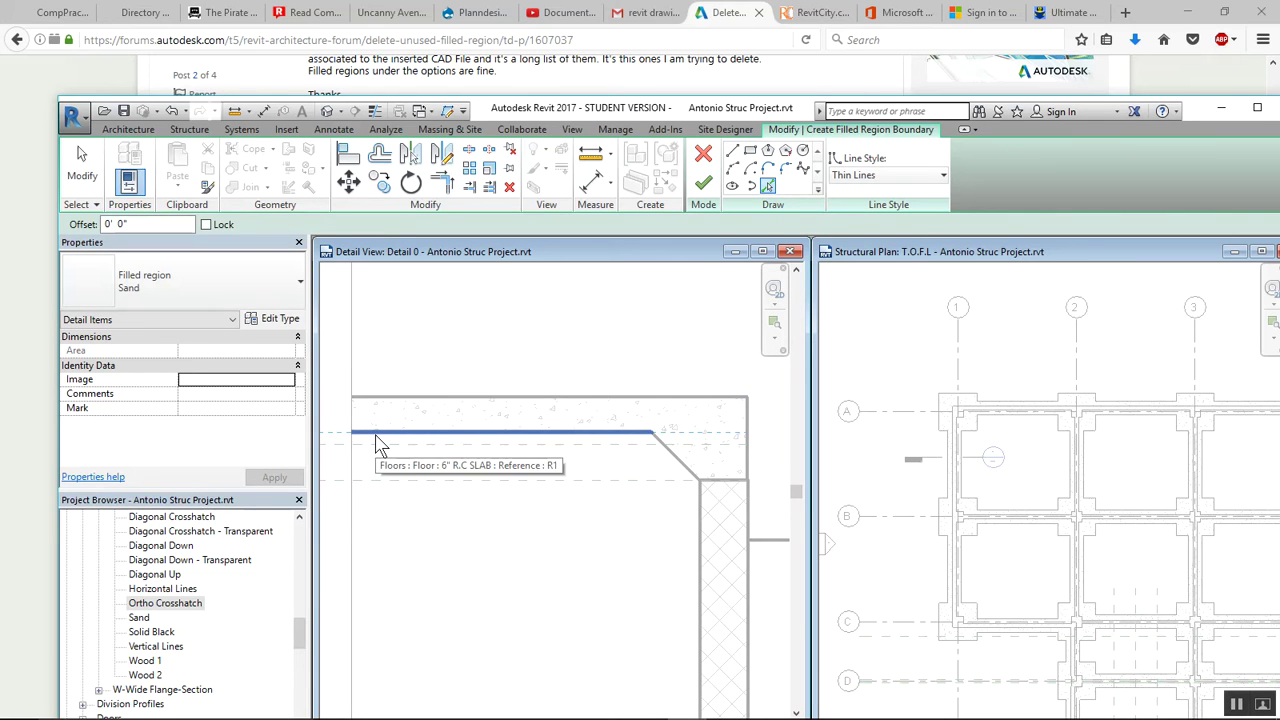
pyautogui.moveTo(434, 523); pyautogui.dragTo(543, 537, button='middle')
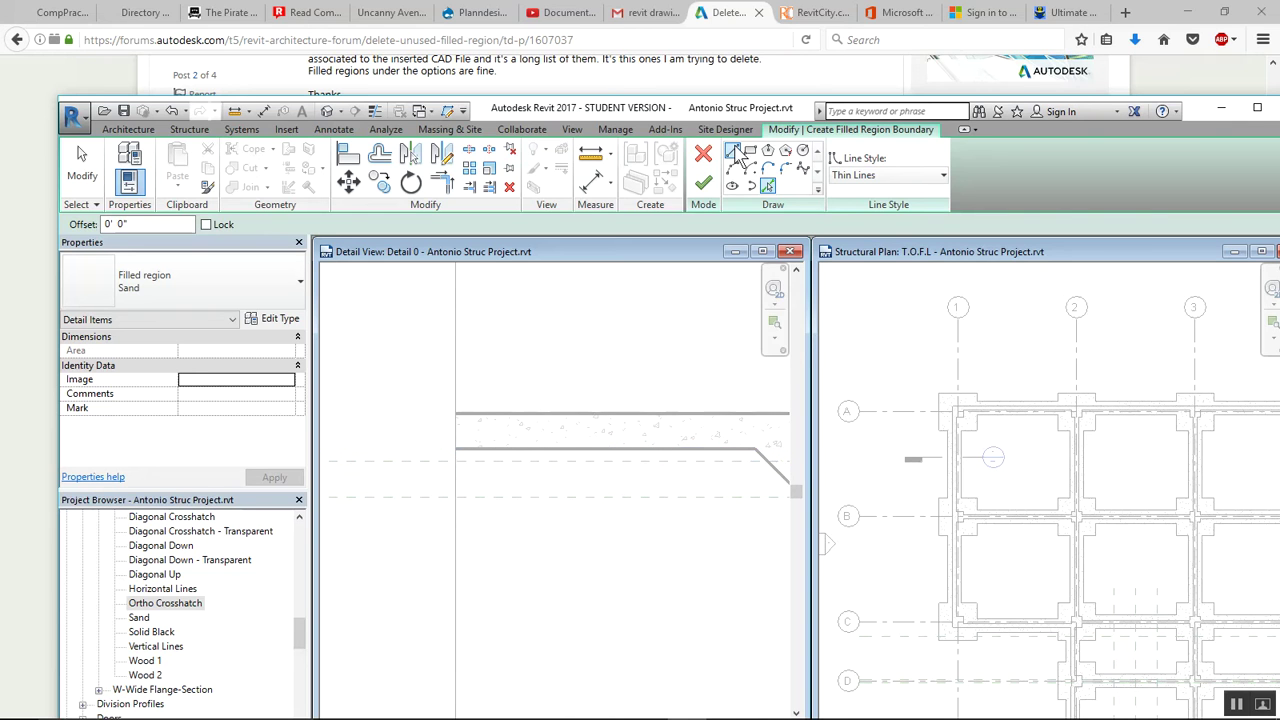
pyautogui.click(733, 151)
pyautogui.click(757, 450)
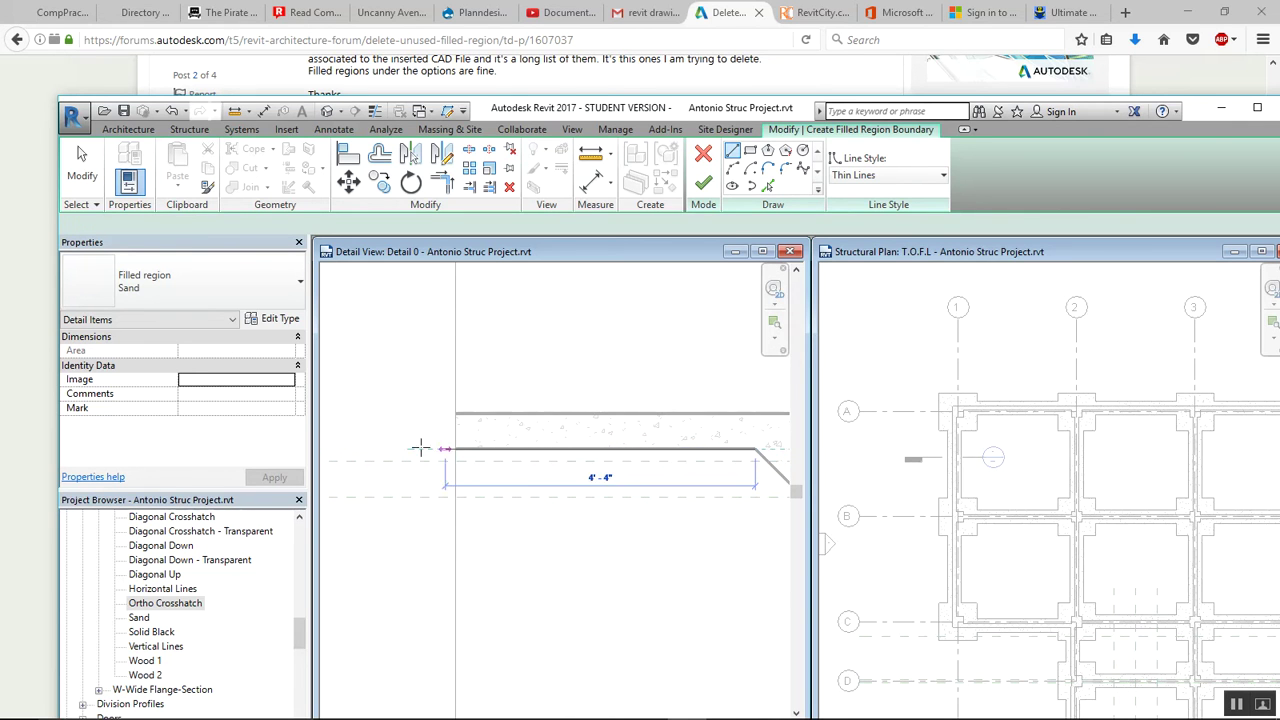
pyautogui.click(374, 449)
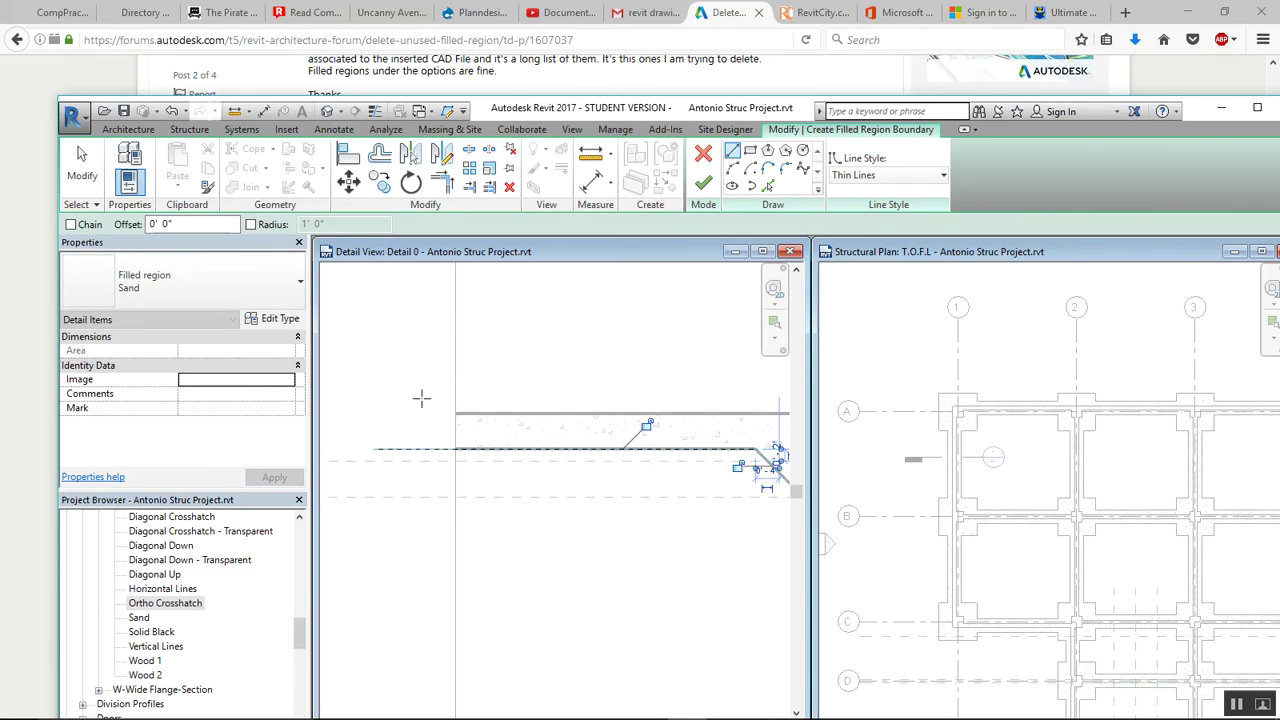
# Close the Sand boundary with chained lines down to the upper reference plane, about 5'-6" along it and up the haunch, and finish the region
pyautogui.click(88, 226)
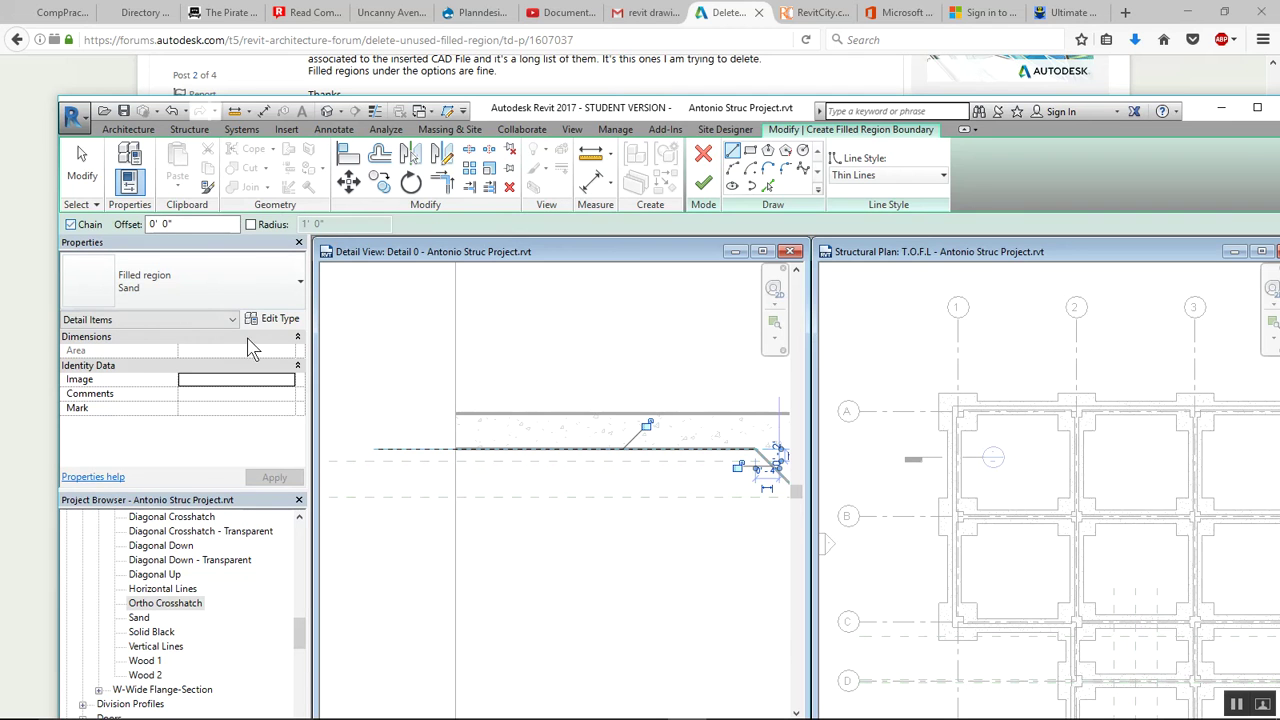
pyautogui.click(374, 451)
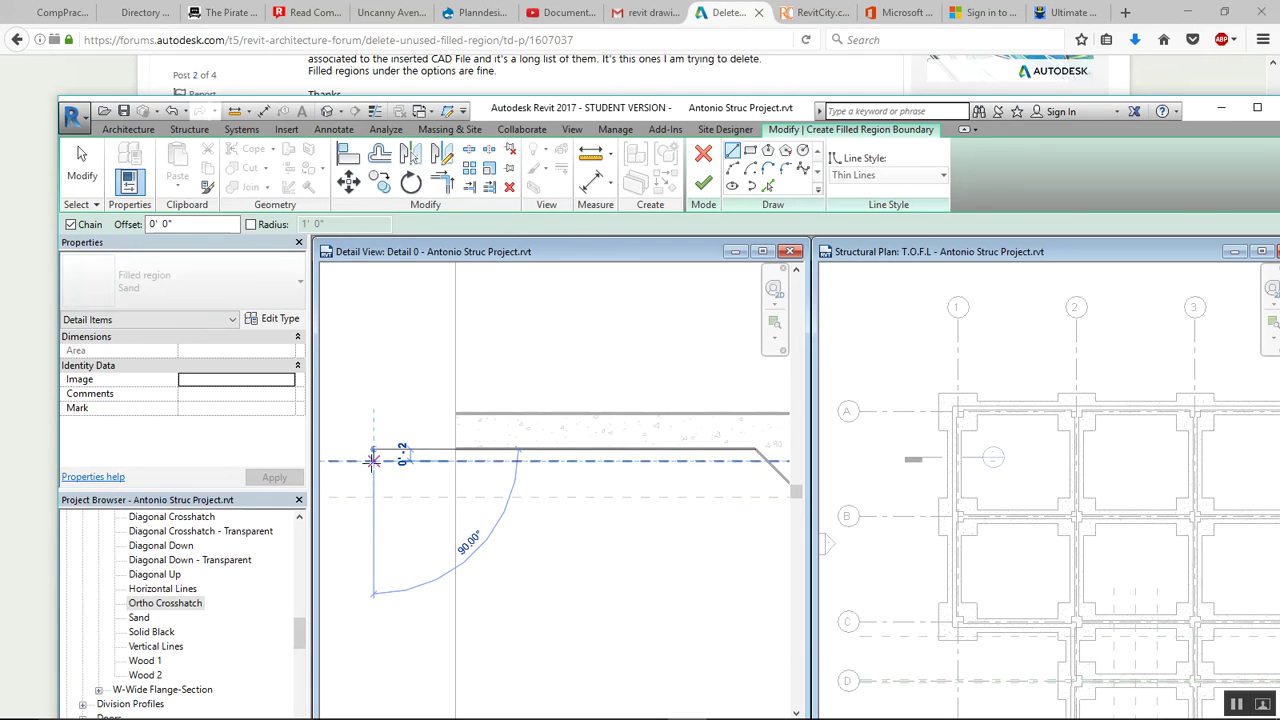
pyautogui.click(765, 459)
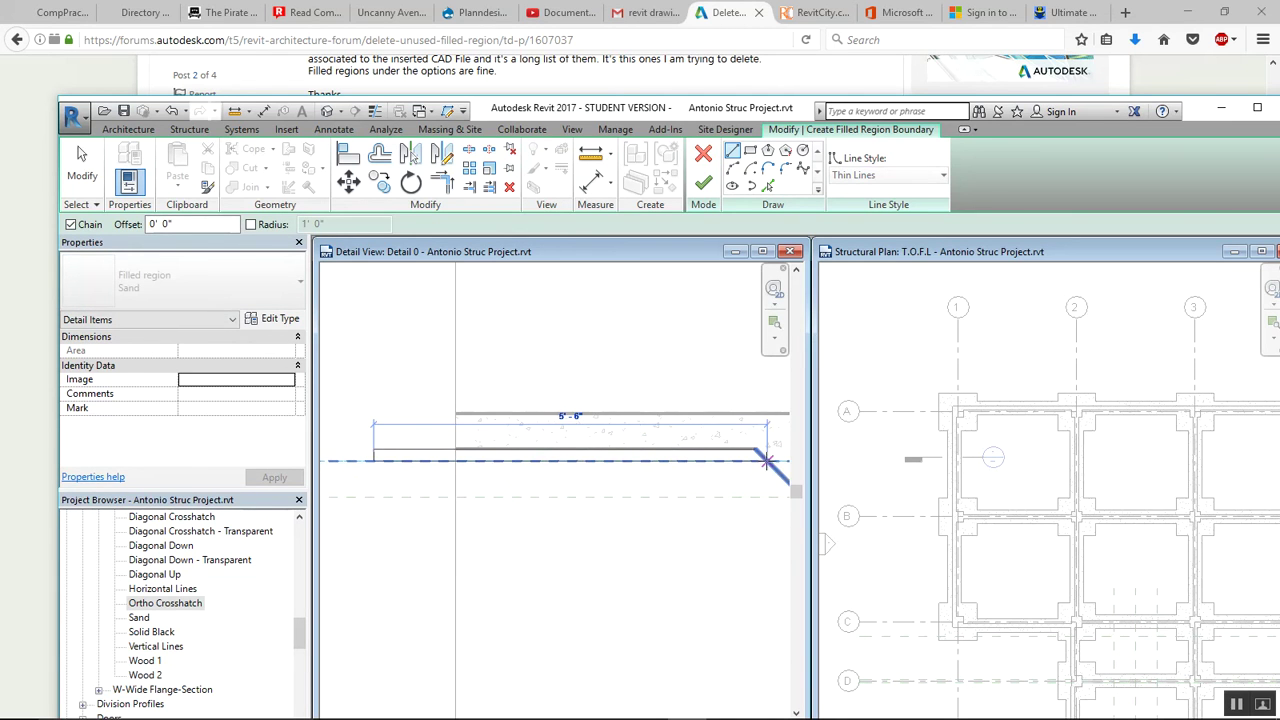
pyautogui.click(760, 450)
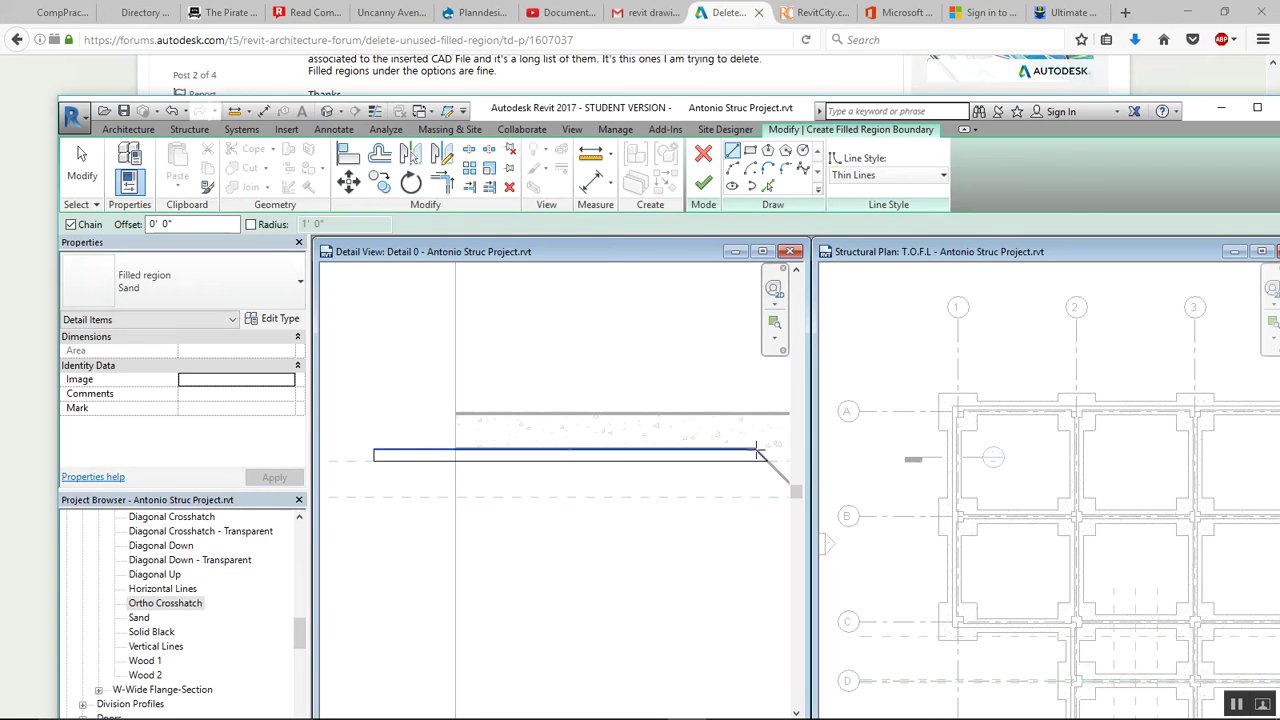
pyautogui.press('Escape')
pyautogui.click(703, 182)
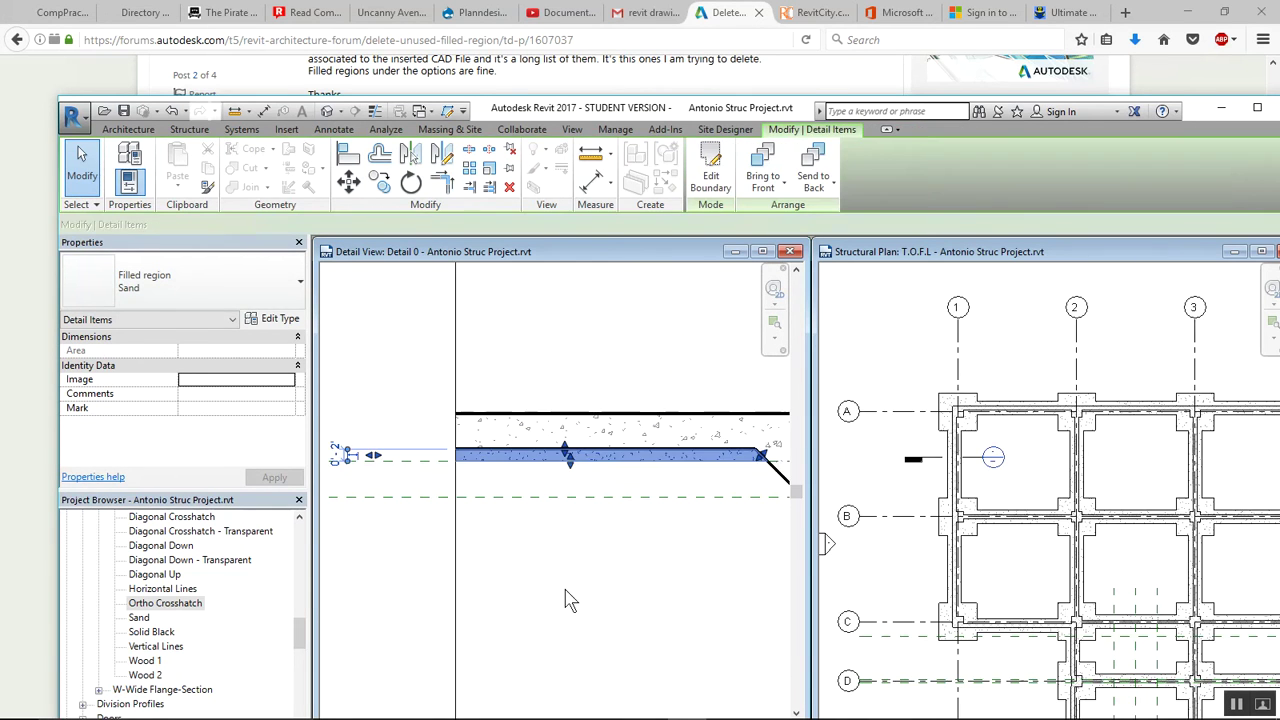
pyautogui.moveTo(612, 613); pyautogui.dragTo(523, 571, button='middle')
pyautogui.click(567, 558)
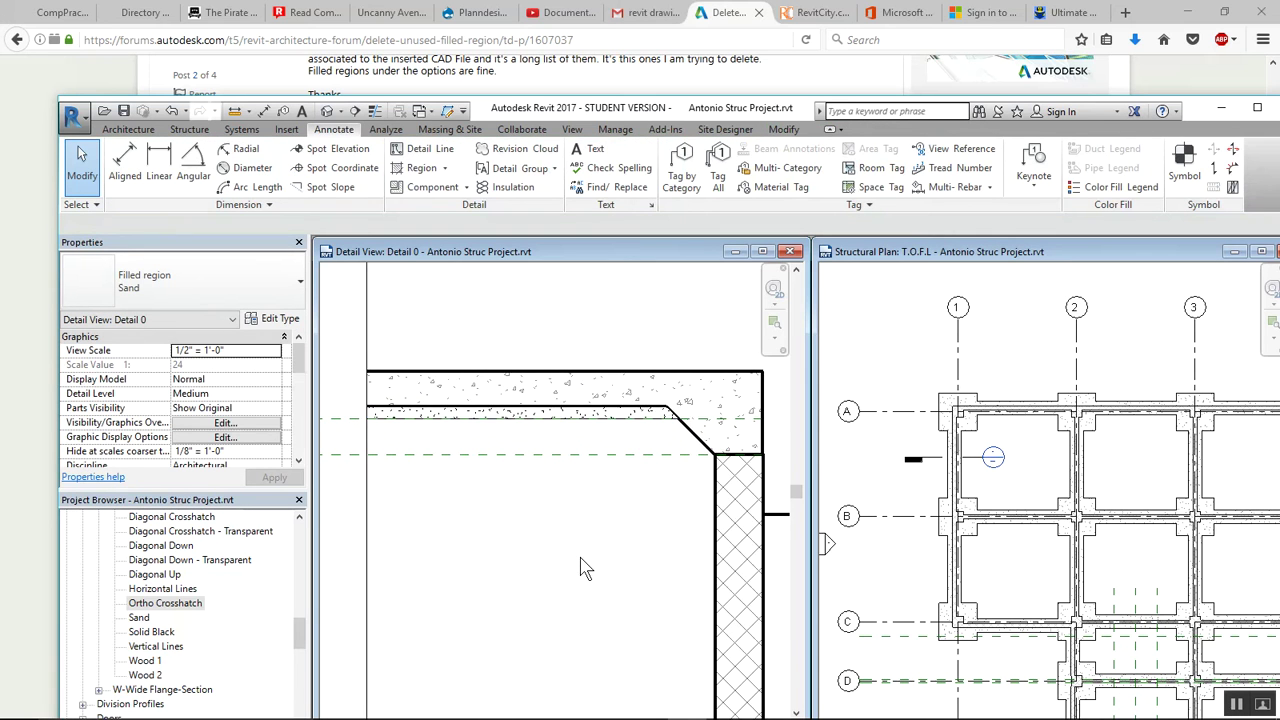
pyautogui.scroll(-1, 575, 552)
pyautogui.scroll(1, 535, 522)
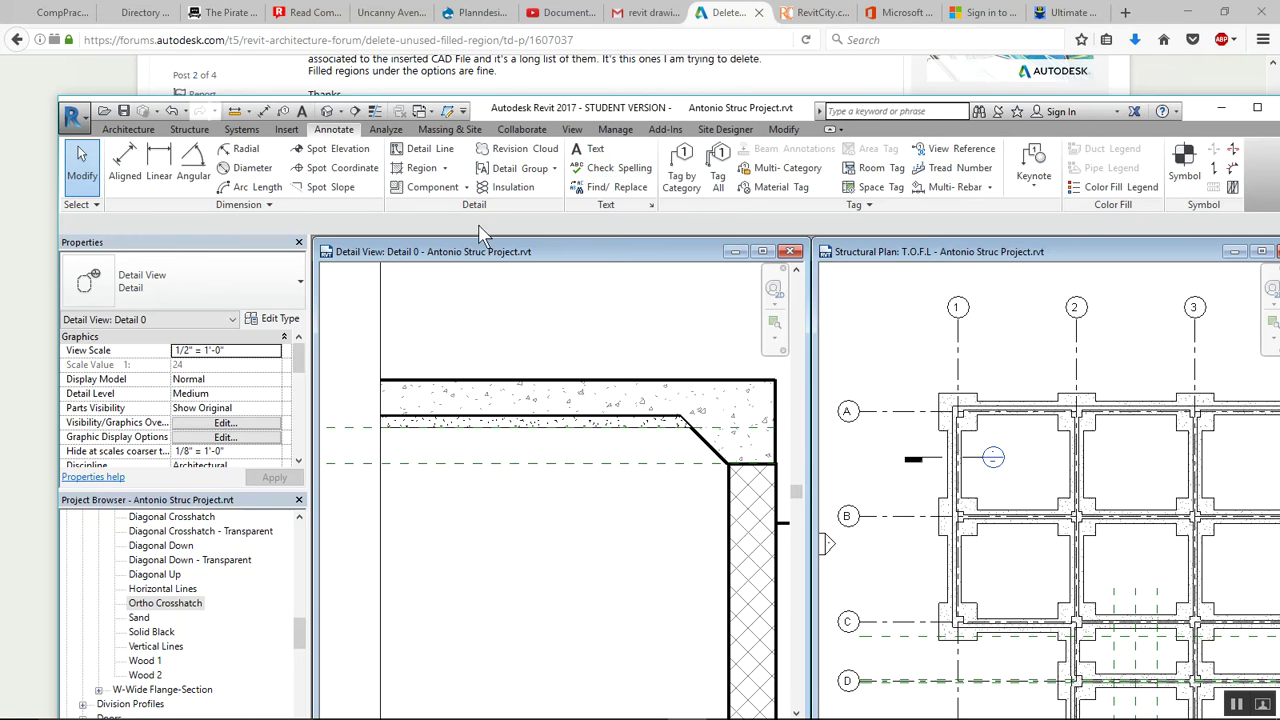
# Maximize the program window and start a new drafting fill pattern of the Custom type
pyautogui.click(1257, 107)
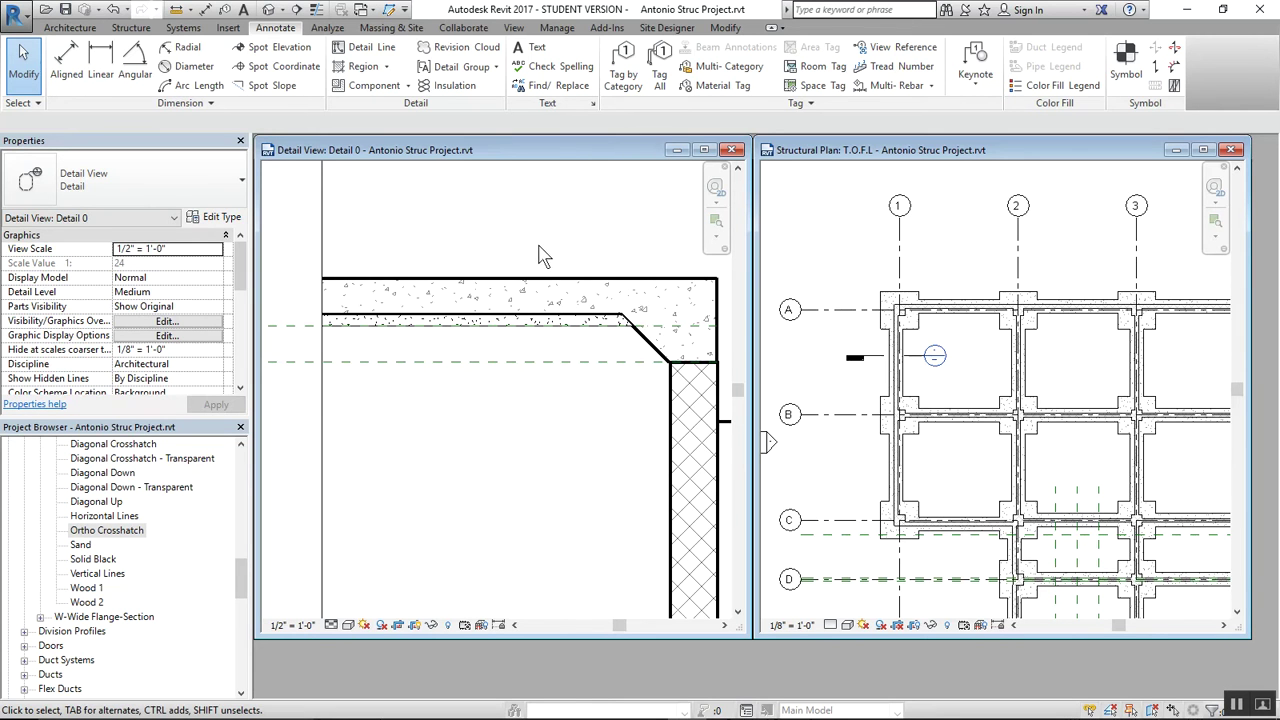
pyautogui.click(563, 29)
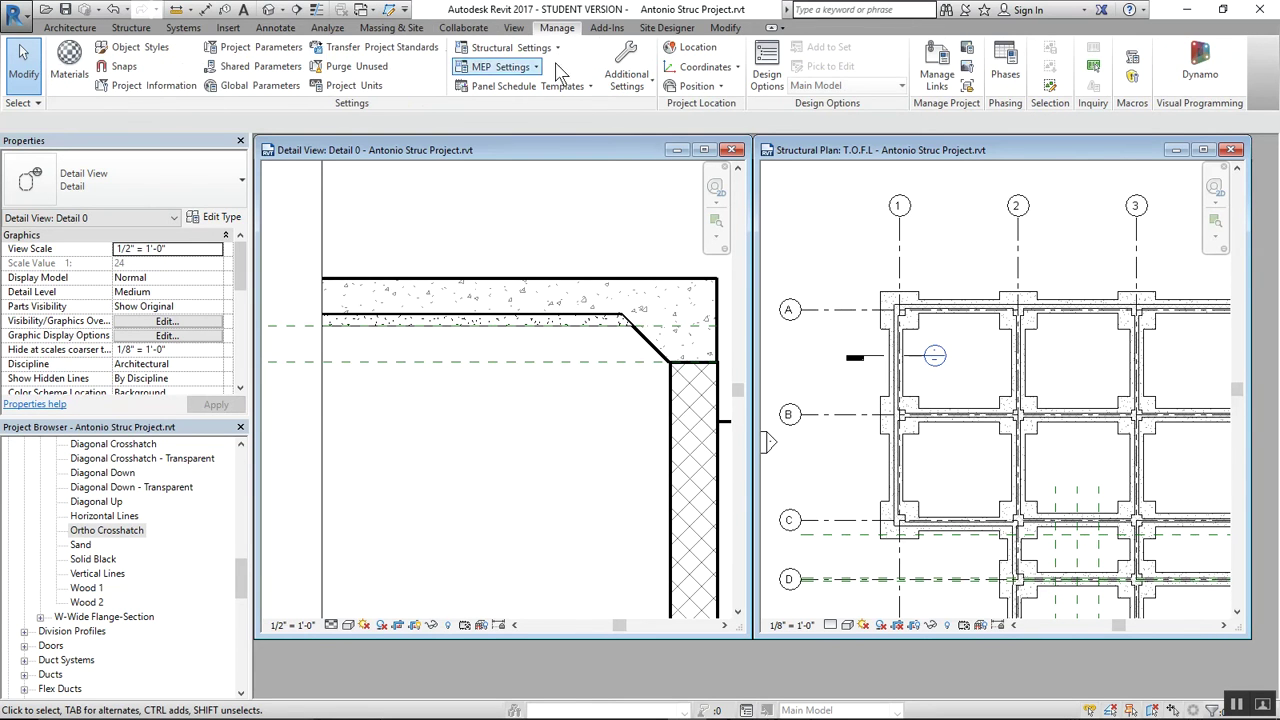
pyautogui.click(627, 72)
pyautogui.click(640, 112)
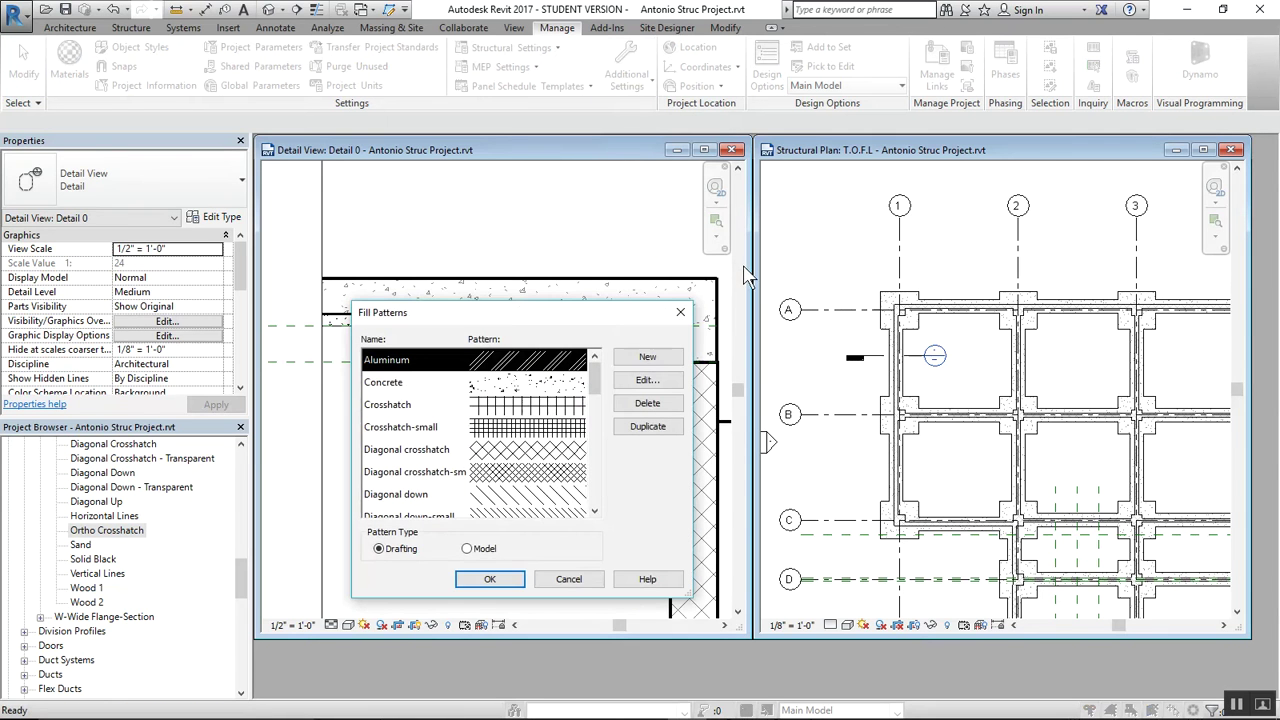
pyautogui.click(645, 356)
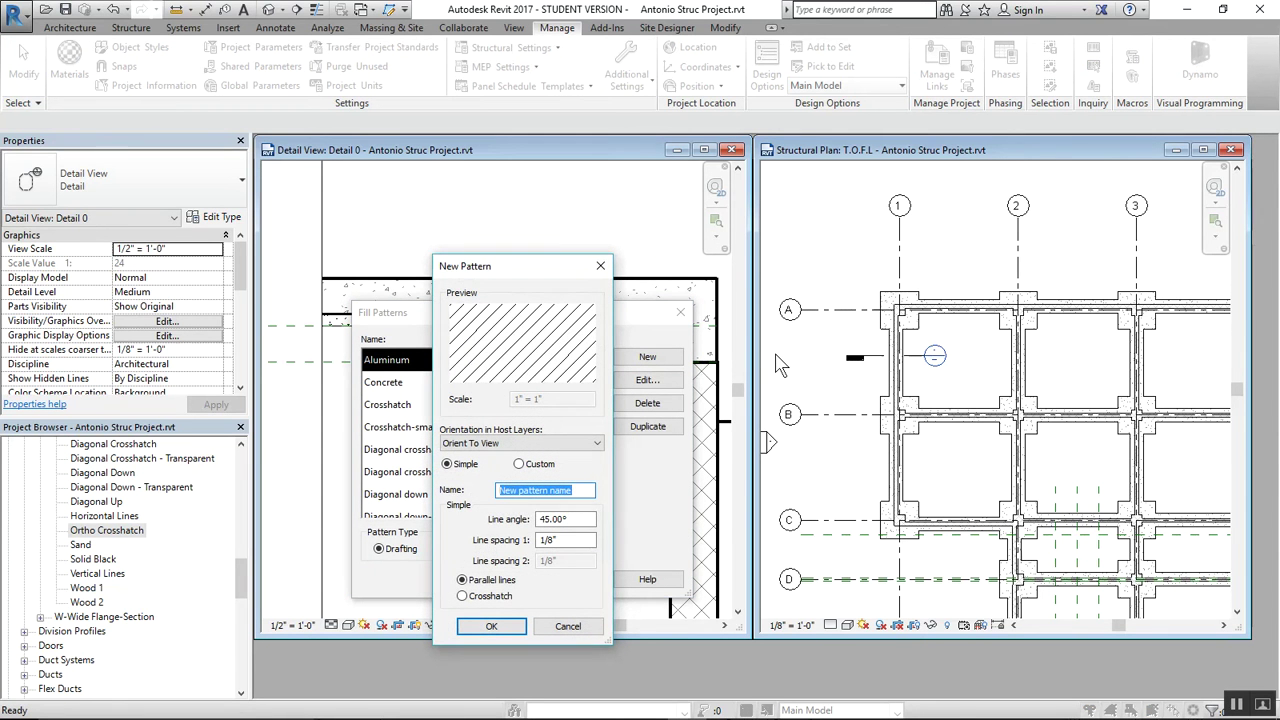
pyautogui.click(552, 465)
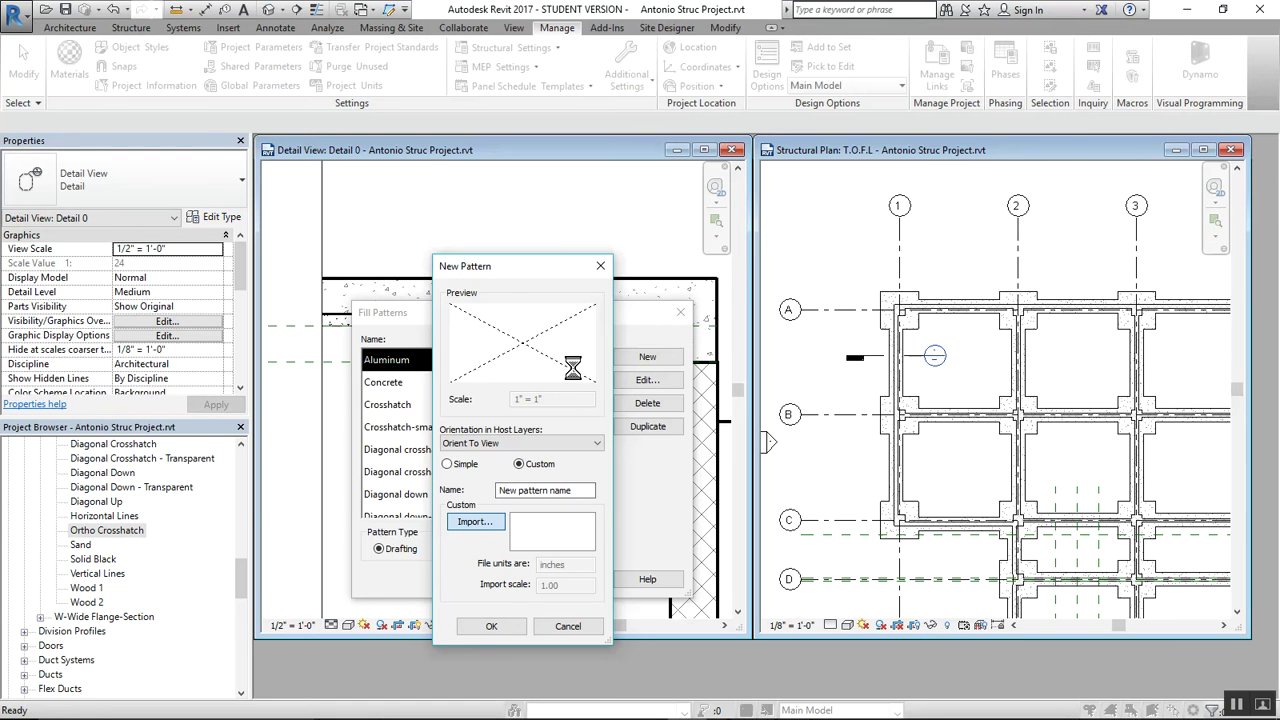
# Import the hatch file gravel_2951.pat from the PAT FILES folder inside DETAILS on the desktop into the new pattern
pyautogui.press('Return')
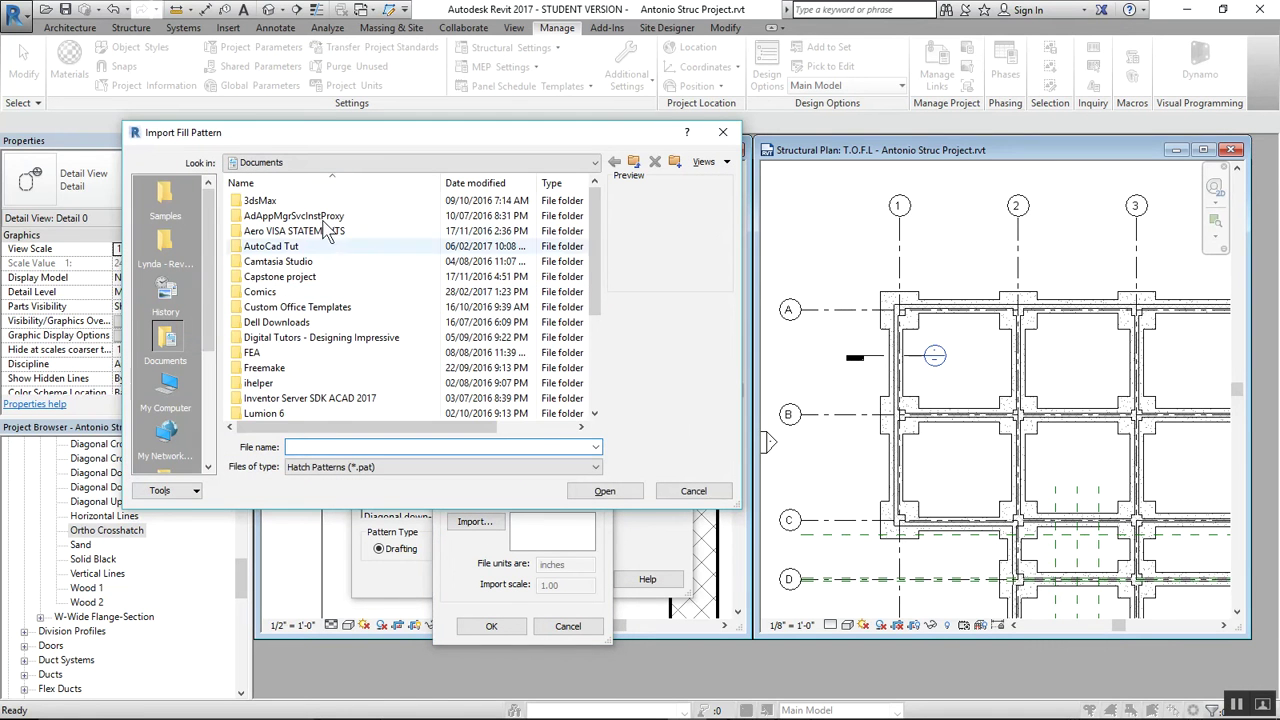
pyautogui.scroll(-4, 310, 345)
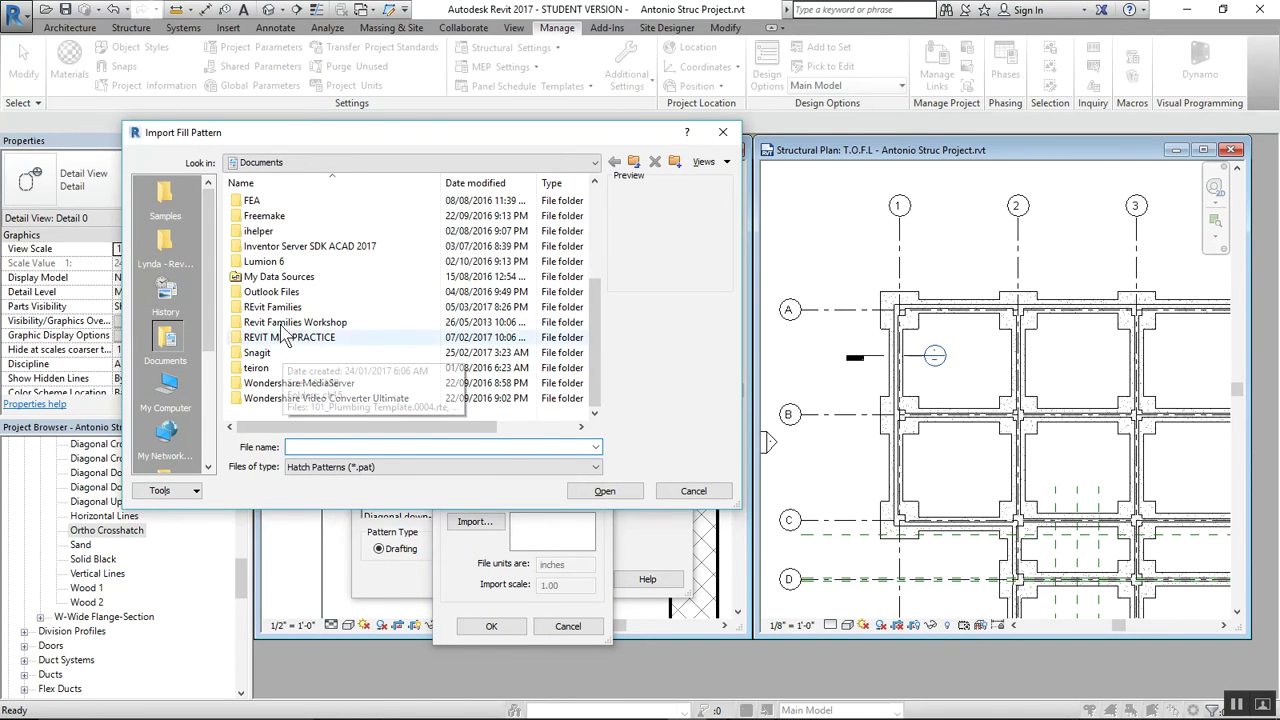
pyautogui.doubleClick(282, 308)
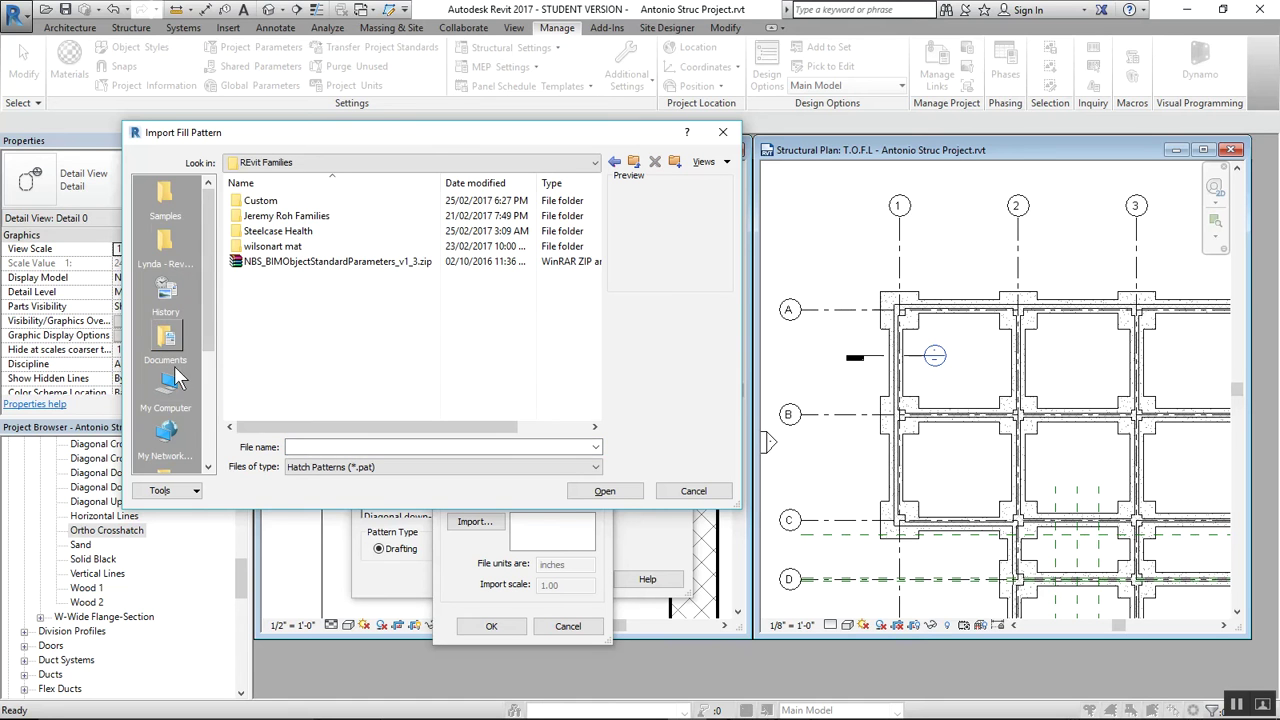
pyautogui.scroll(-3, 174, 365)
pyautogui.click(166, 338)
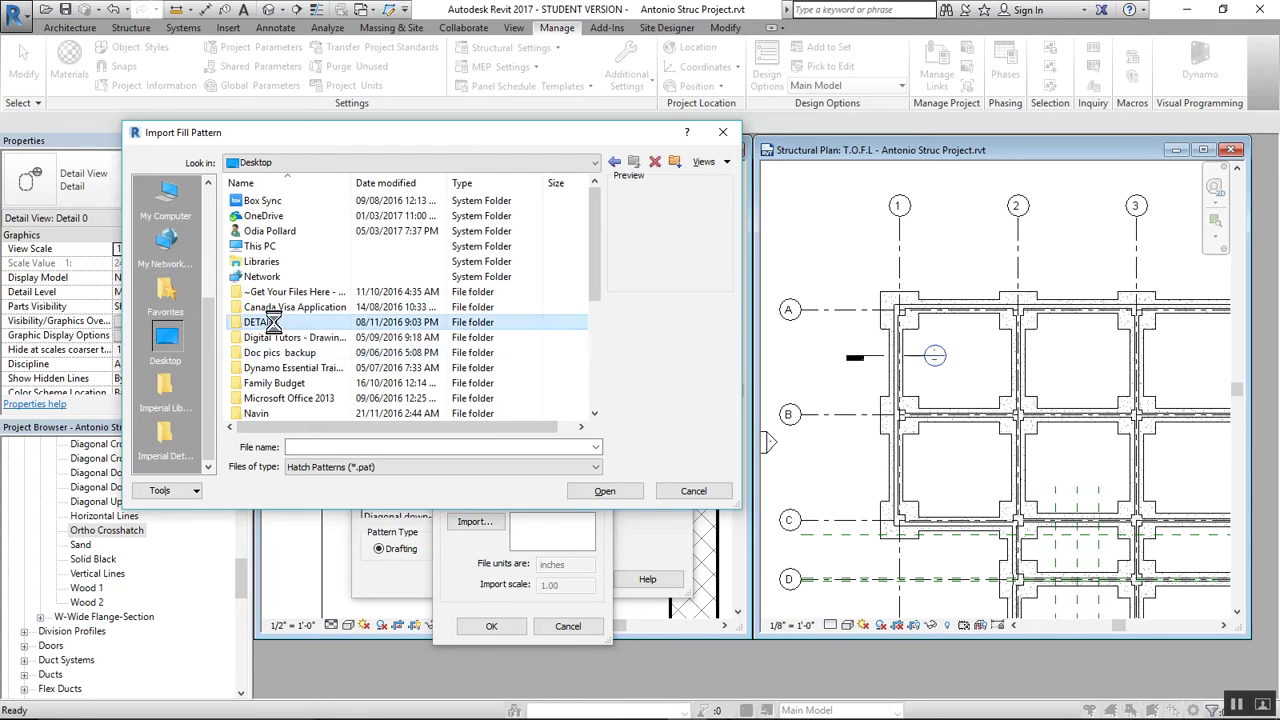
pyautogui.doubleClick(272, 322)
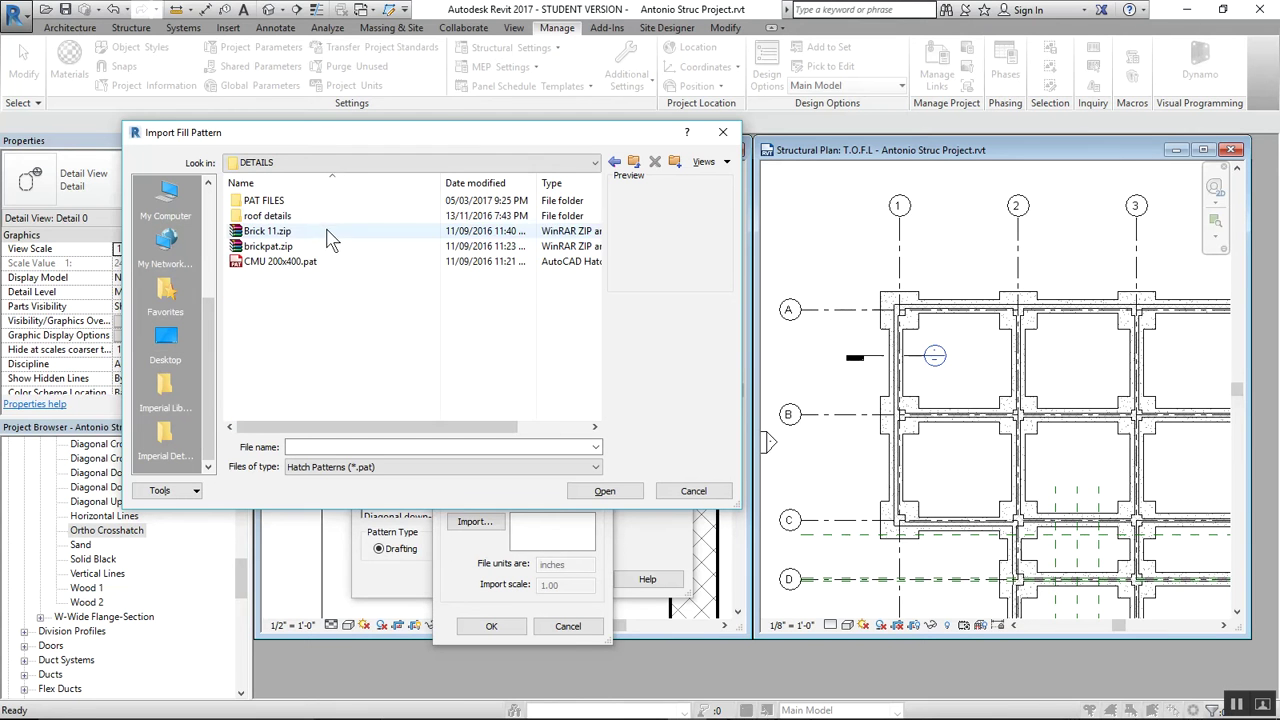
pyautogui.doubleClick(280, 202)
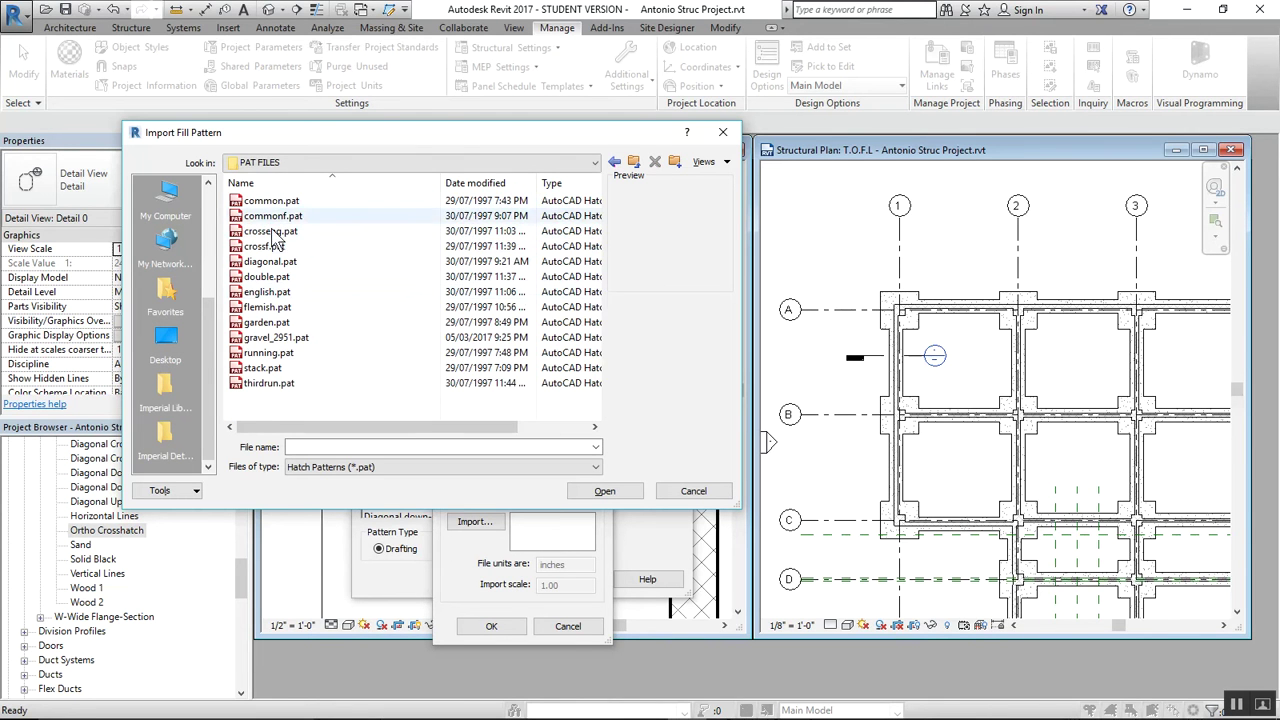
pyautogui.click(290, 338)
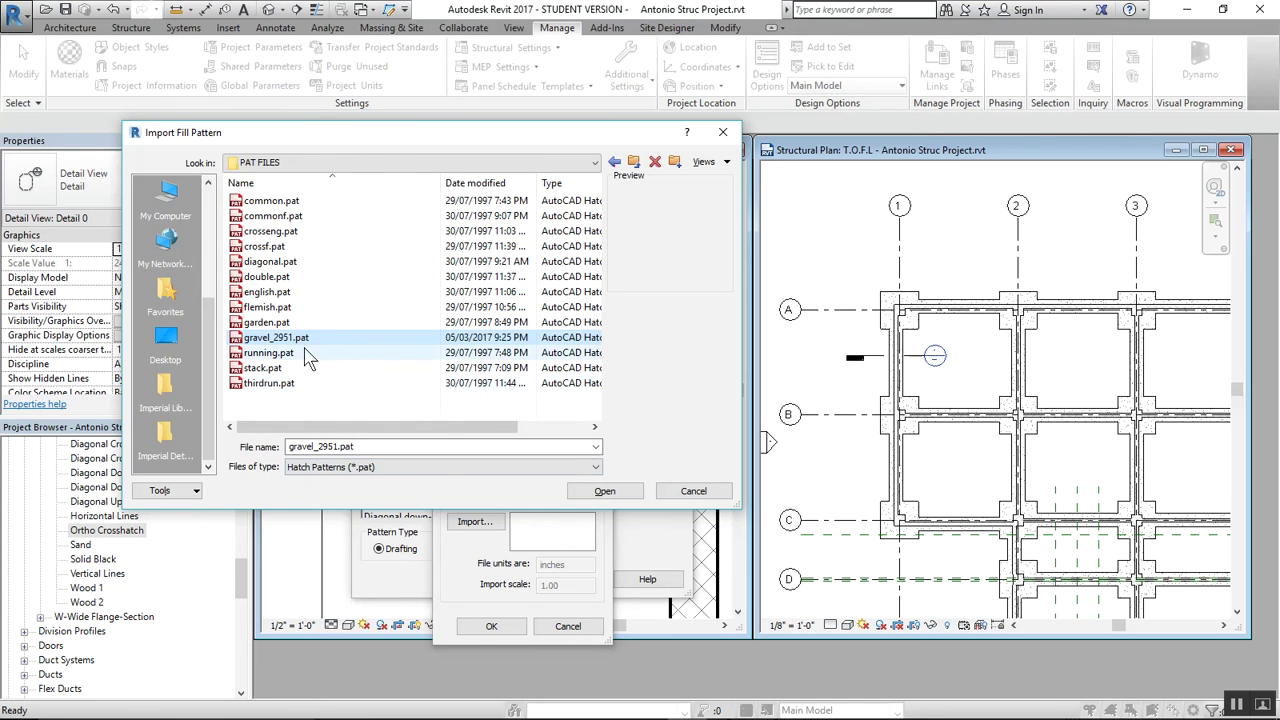
pyautogui.click(606, 491)
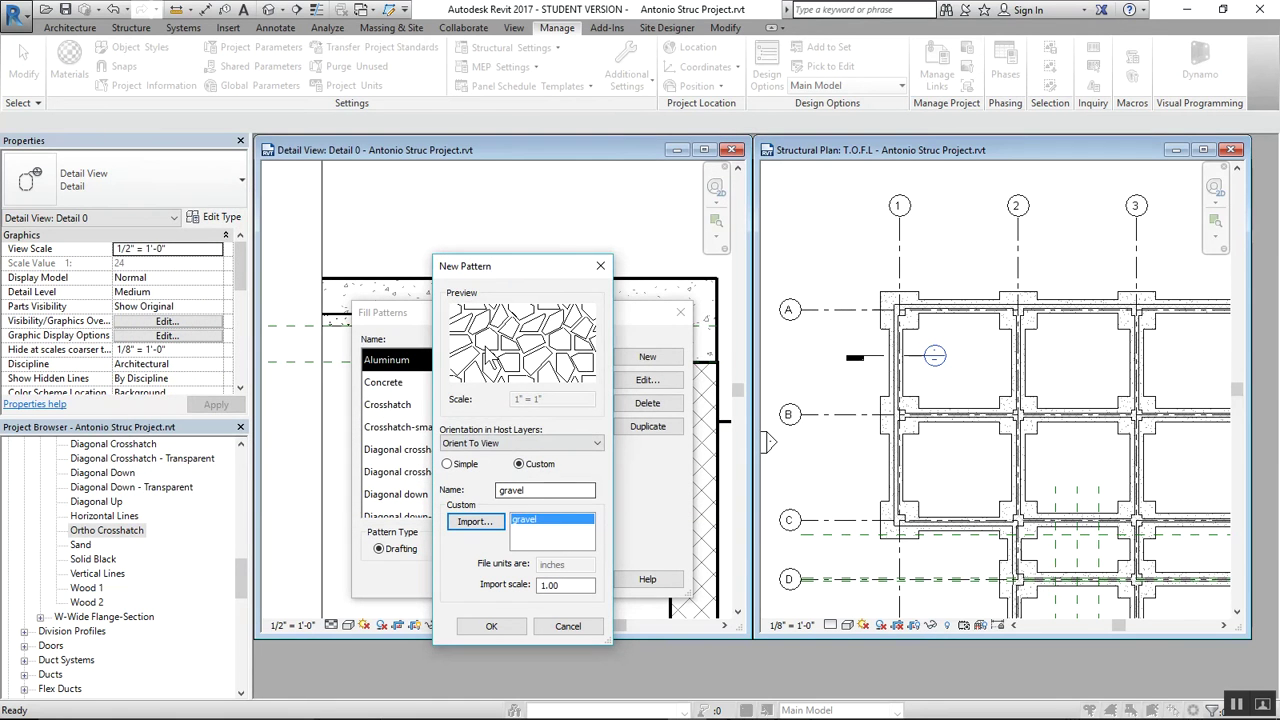
# Set the gravel pattern's import scale to 0.5, name it 001_Gravel and save it to the project's fill patterns
pyautogui.doubleClick(566, 584)
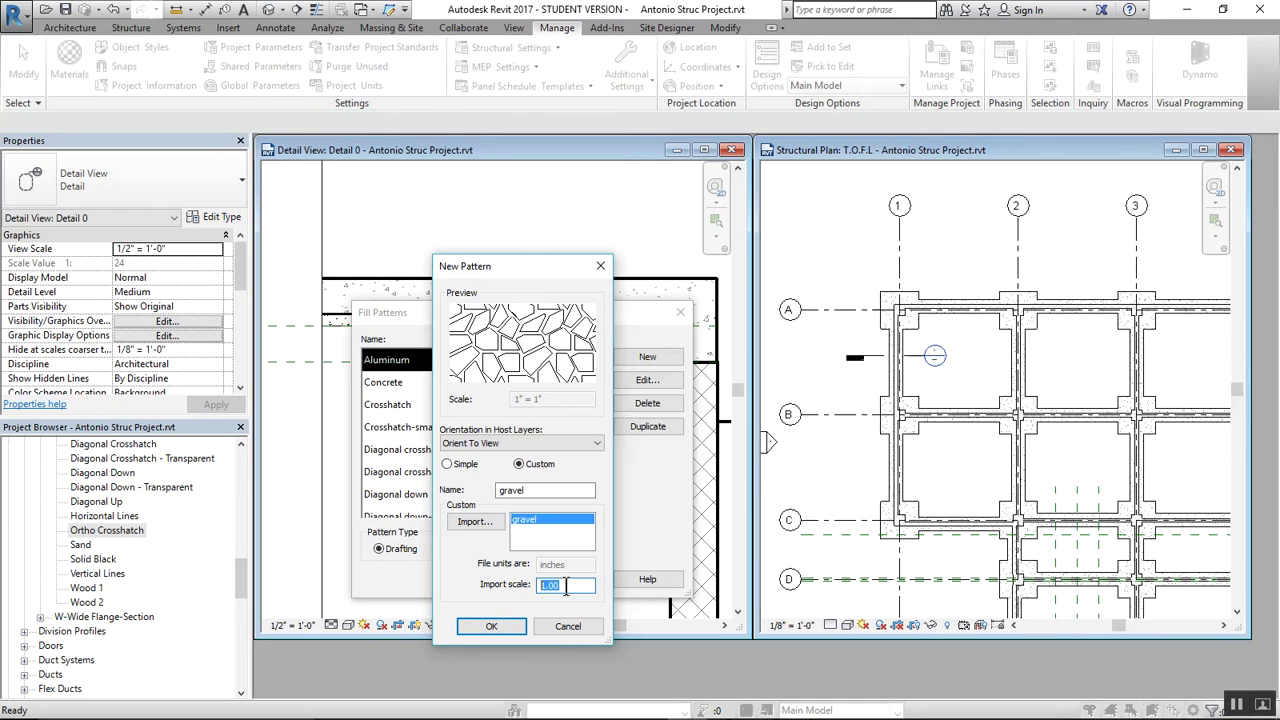
pyautogui.write('0.5')
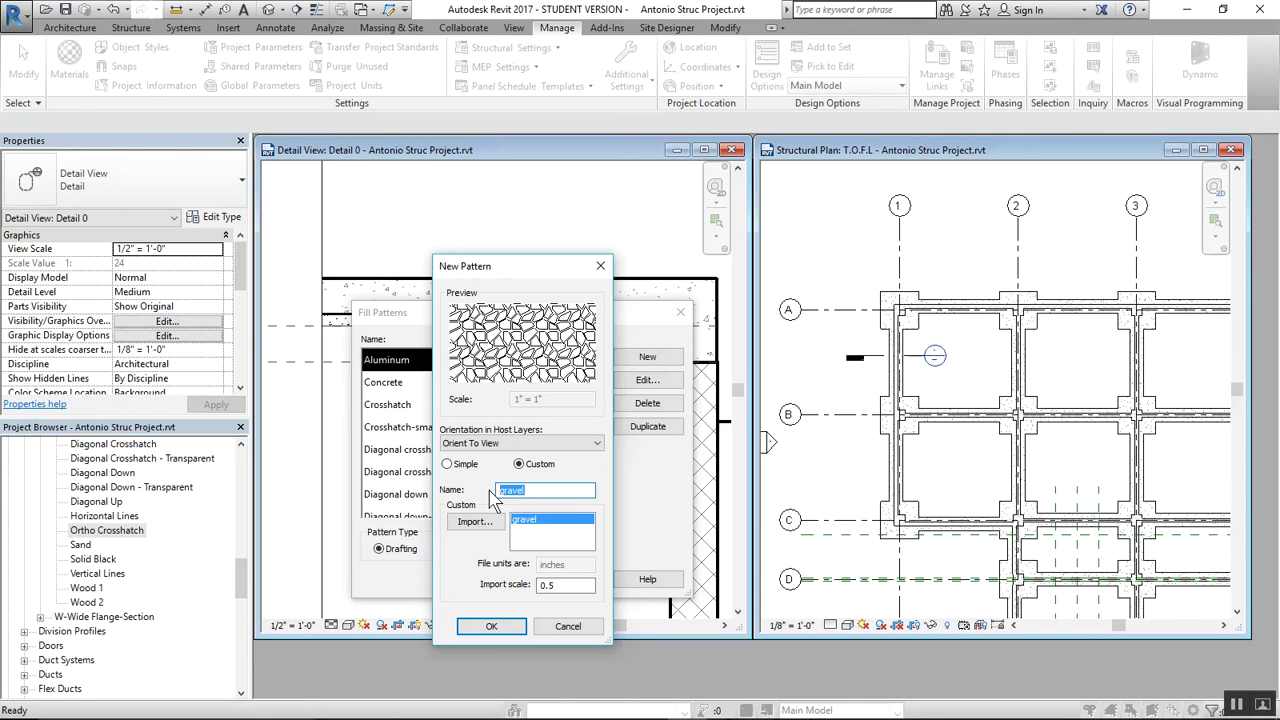
pyautogui.write('001')
pyautogui.press('Return')
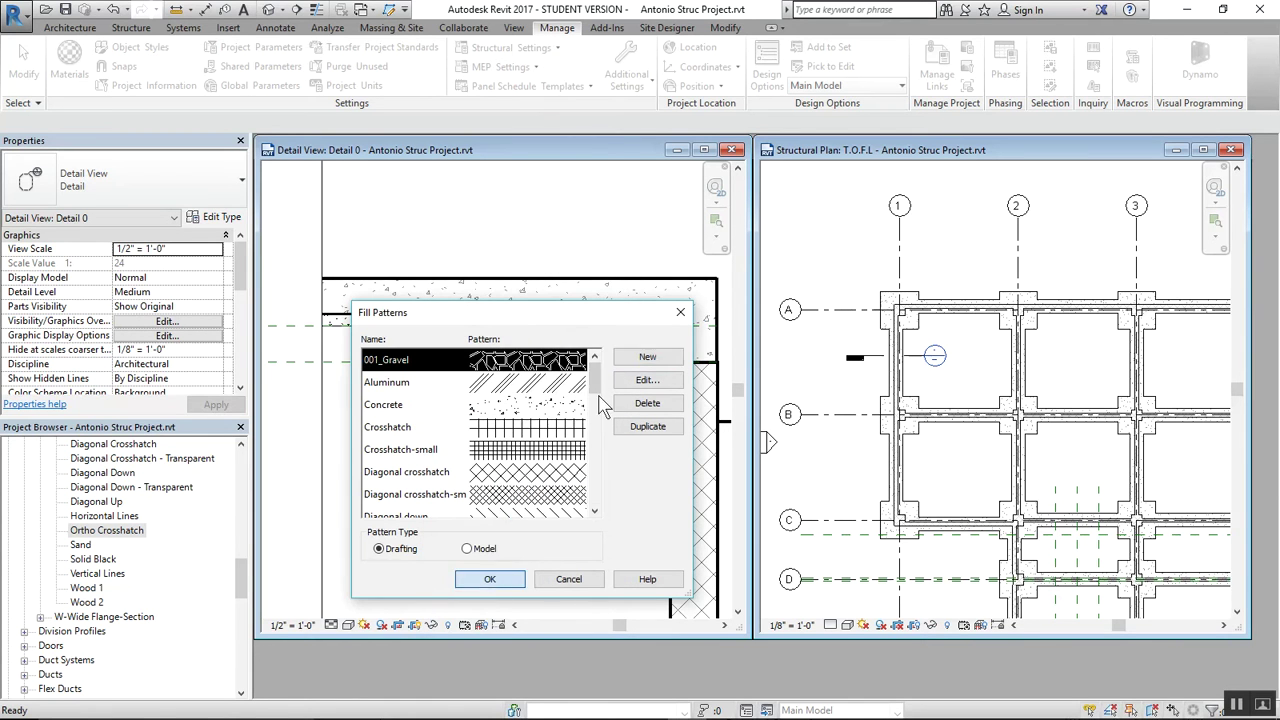
pyautogui.click(474, 581)
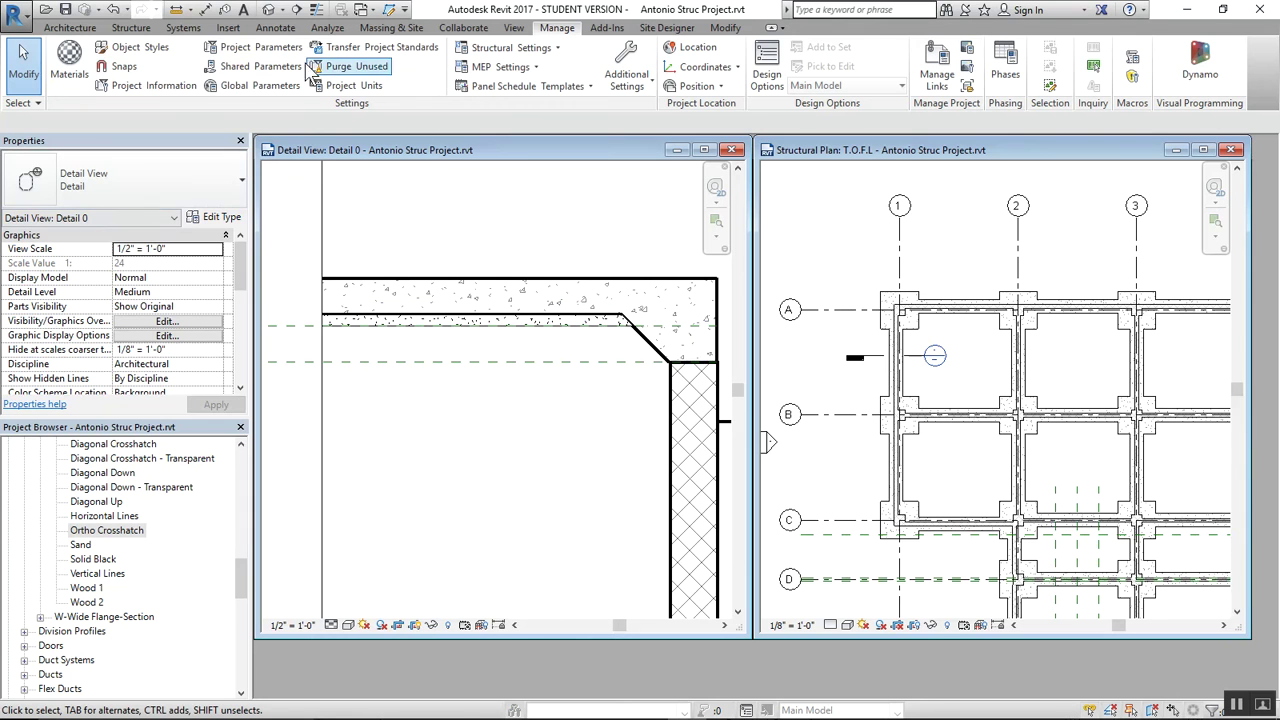
# Start a filled region in the detail view and duplicate the Sand type as Gravel
pyautogui.click(275, 27)
pyautogui.click(358, 68)
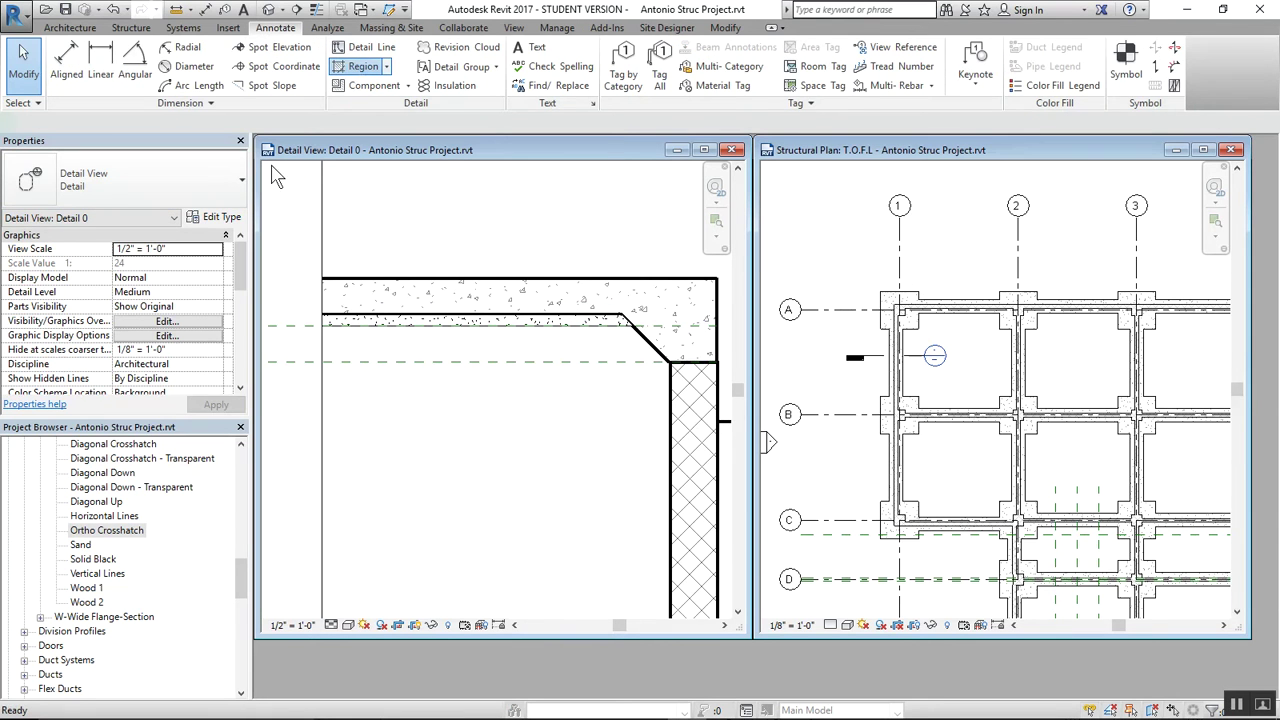
pyautogui.scroll(2, 150, 530)
pyautogui.click(222, 217)
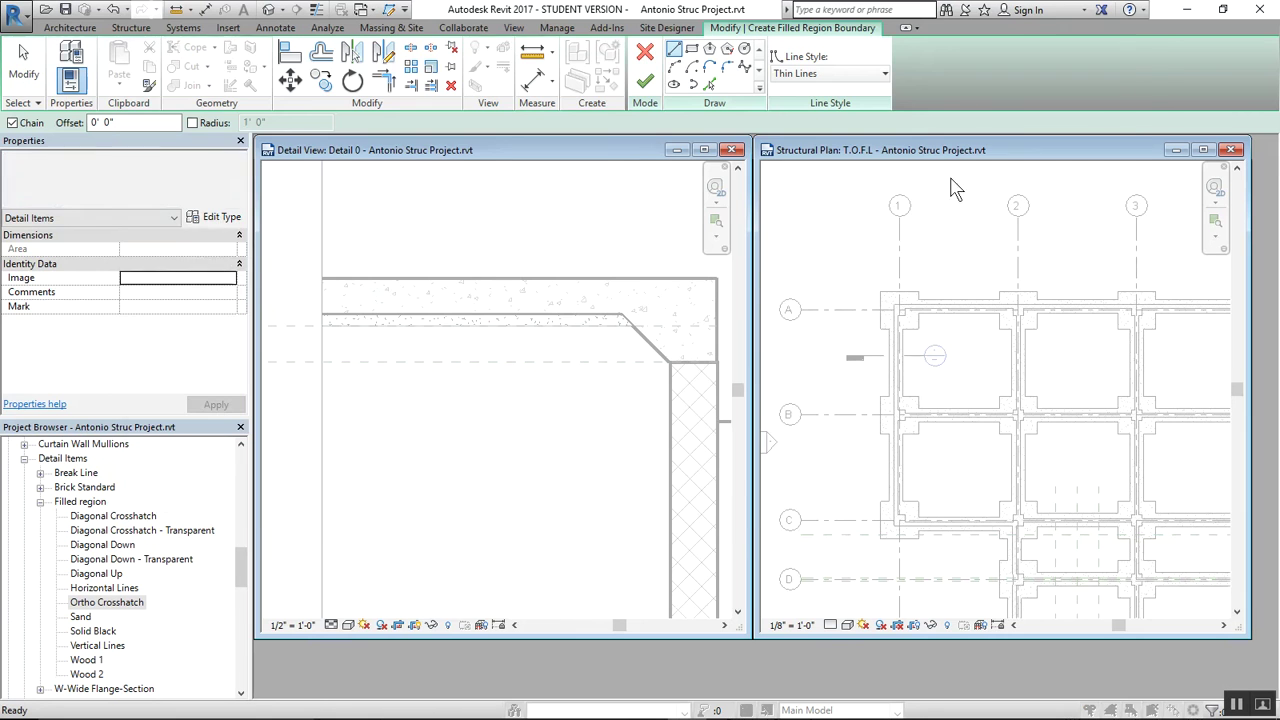
pyautogui.click(1092, 125)
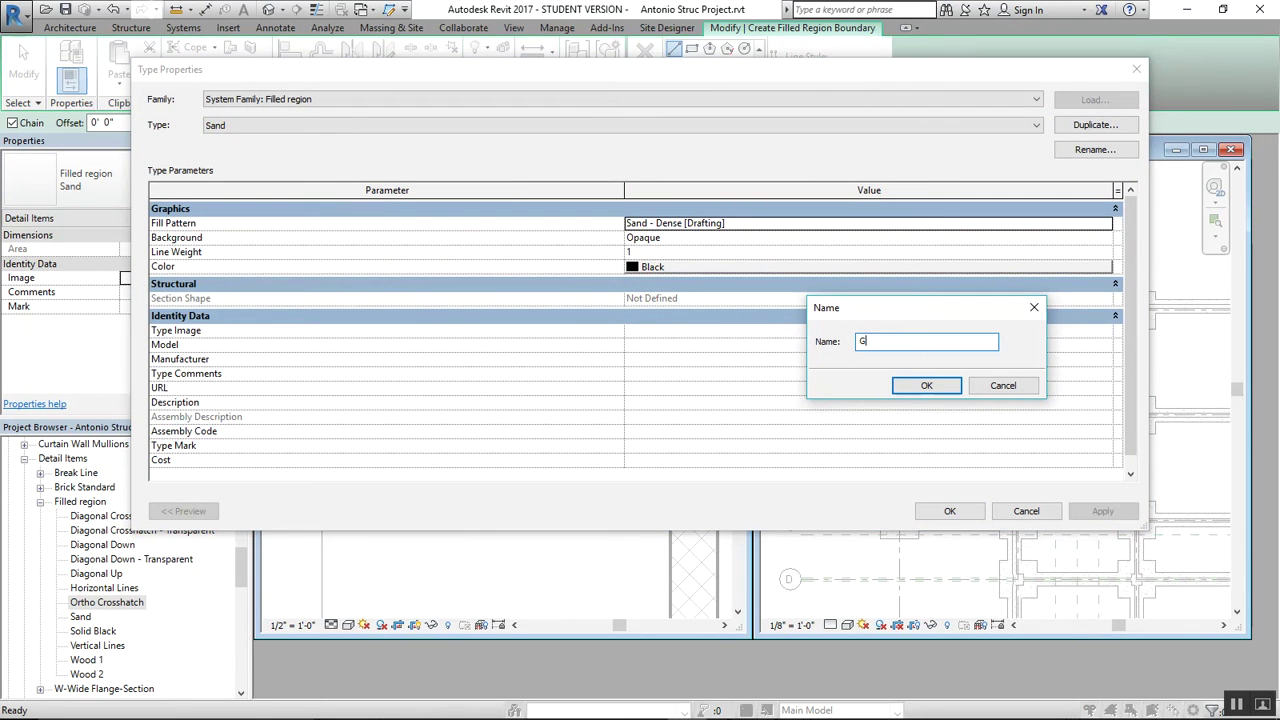
pyautogui.press('Return')
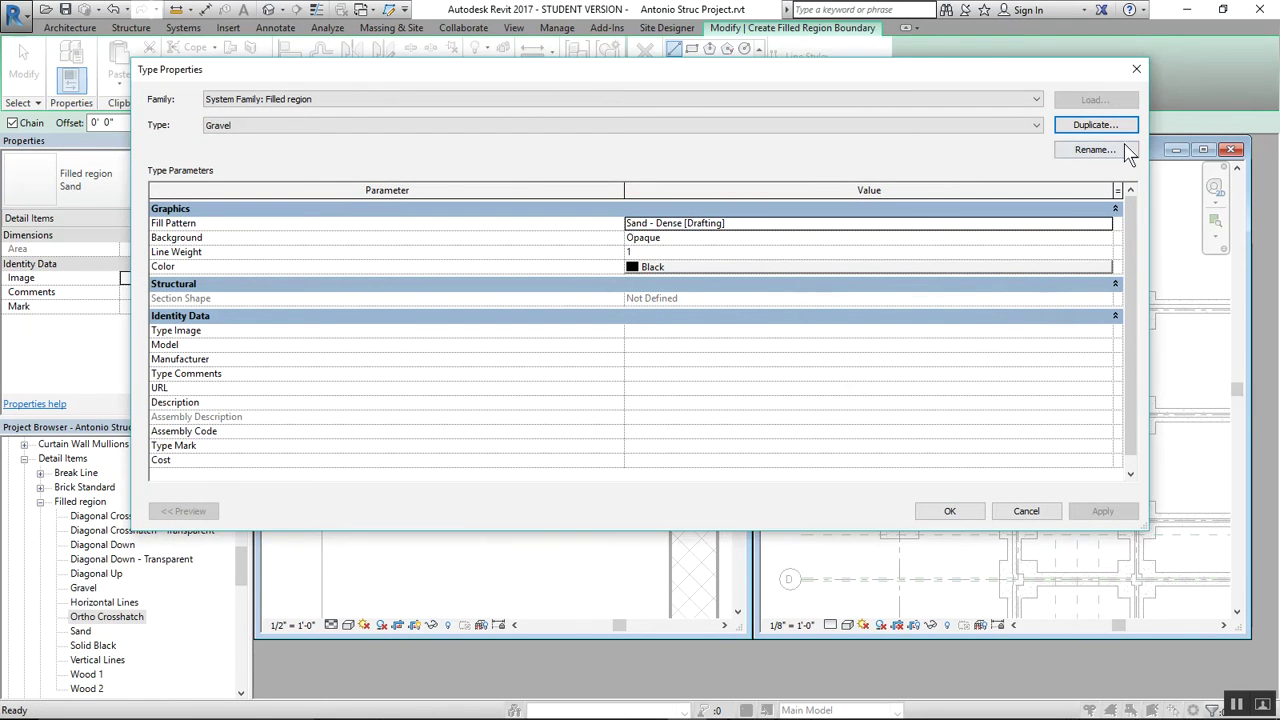
# Assign the 001_Gravel drafting pattern as the Gravel filled region type's fill pattern
pyautogui.click(1104, 223)
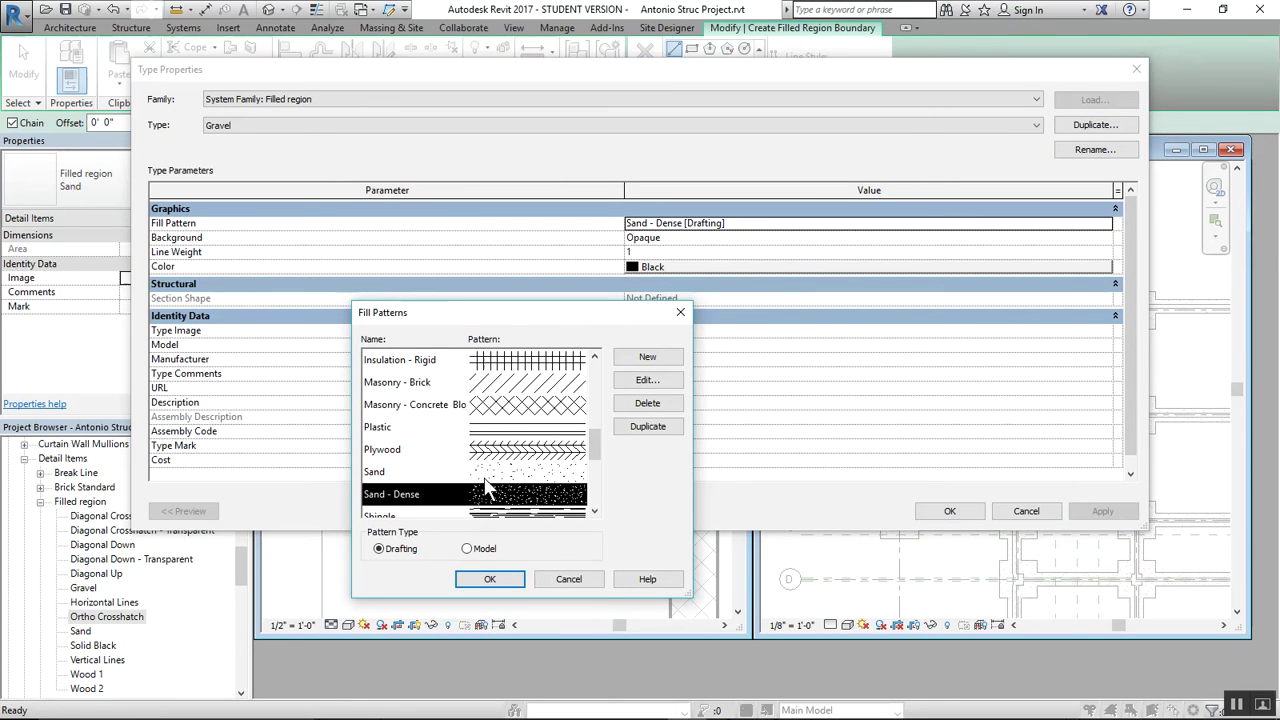
pyautogui.scroll(5, 484, 465)
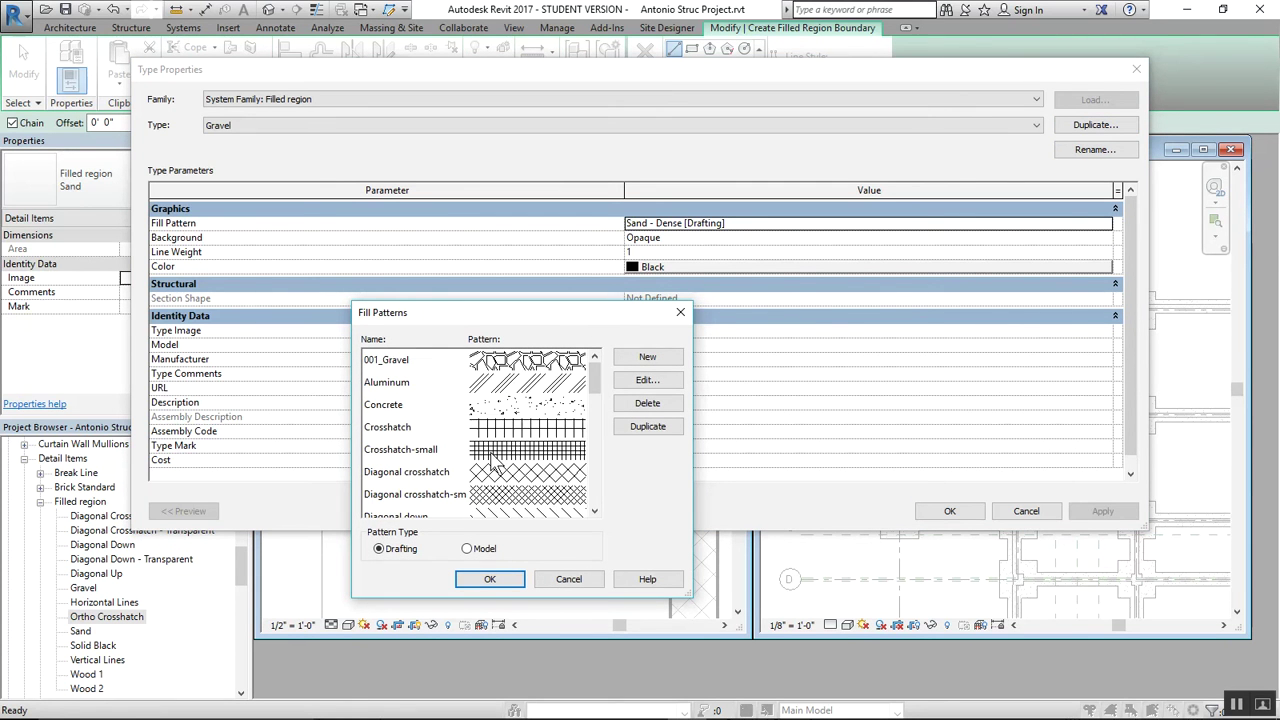
pyautogui.click(400, 366)
pyautogui.click(516, 576)
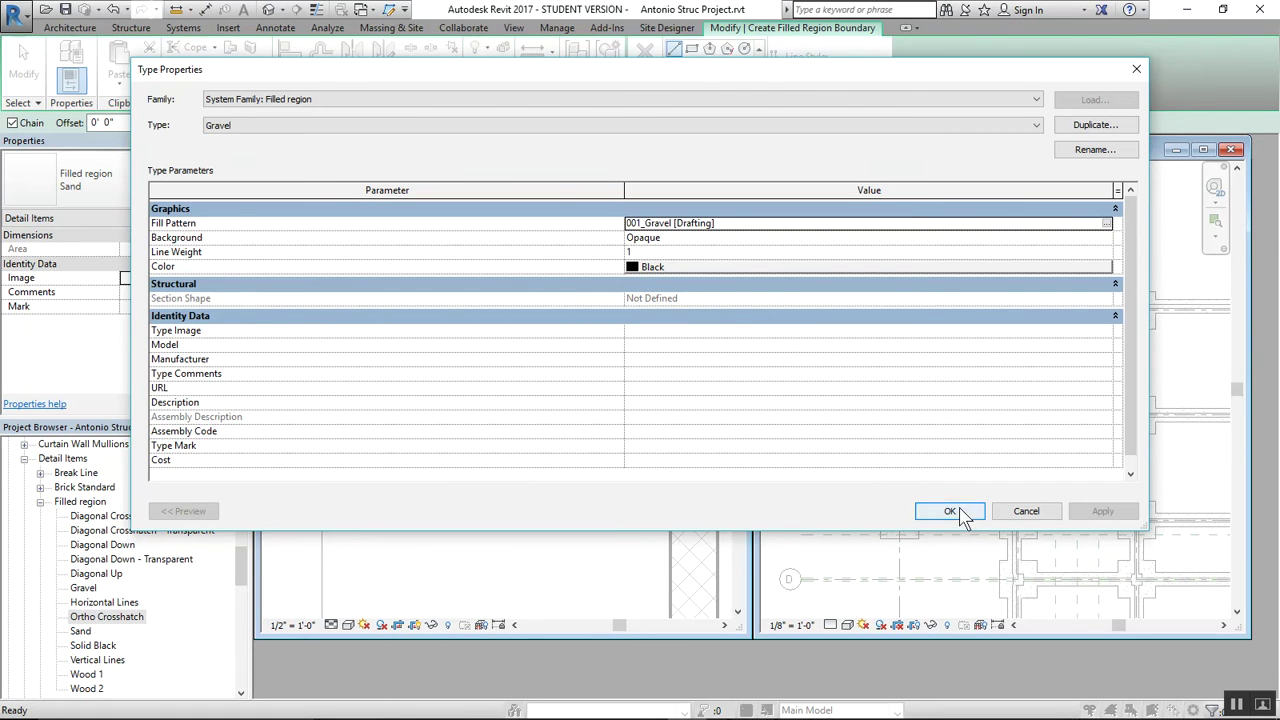
pyautogui.click(950, 511)
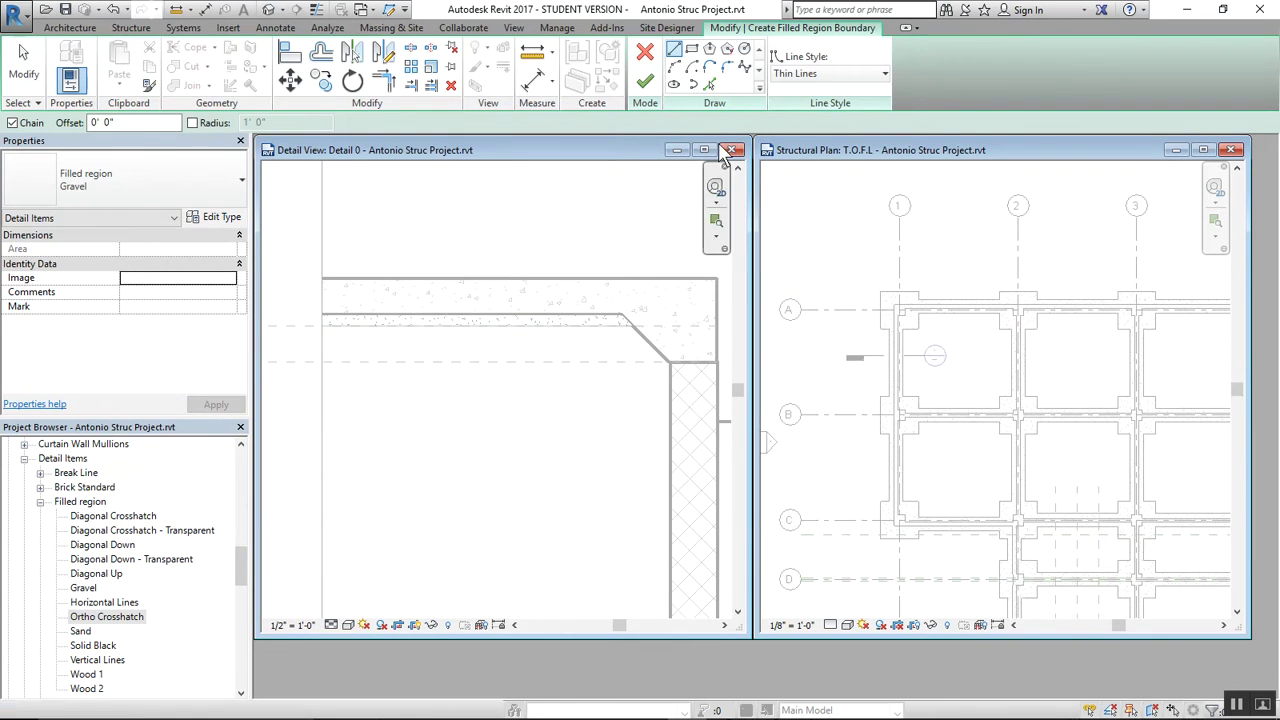
# Sketch the closed gravel boundary between the two reference planes under the sand layer, following the sloped slab edge, and finish the filled region
pyautogui.click(633, 326)
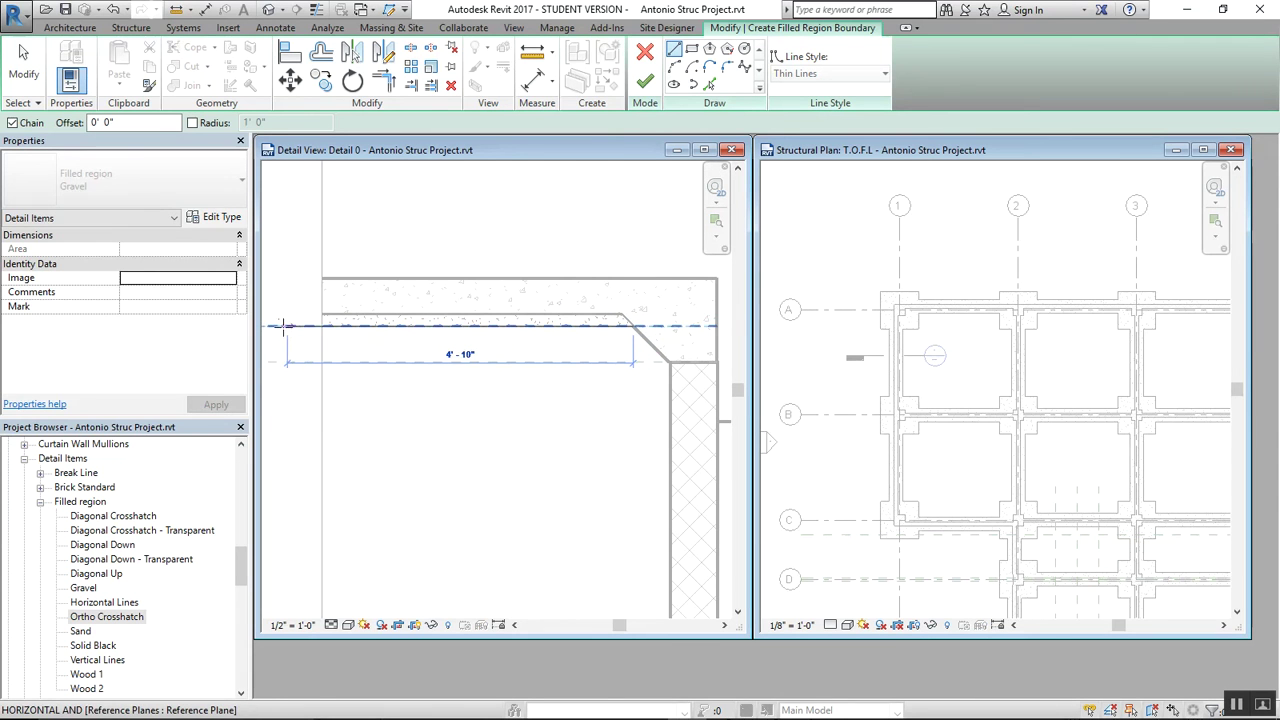
pyautogui.moveTo(275, 326); pyautogui.dragTo(364, 342, button='middle')
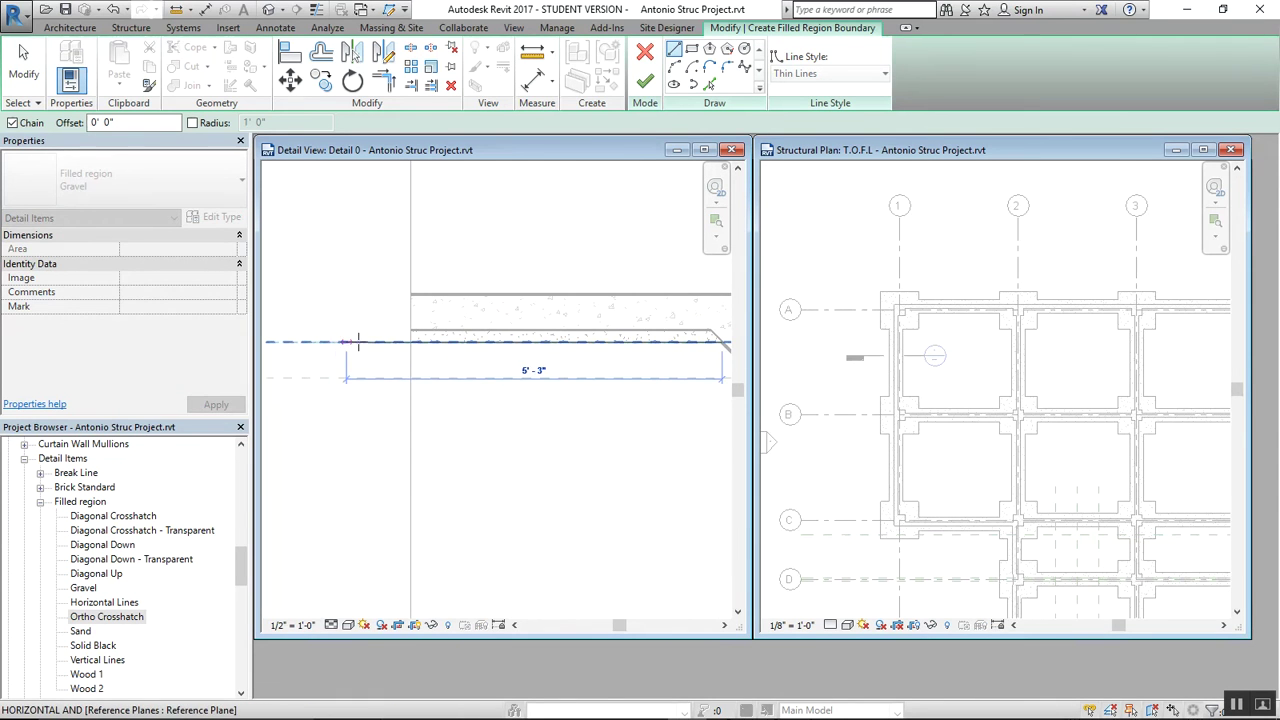
pyautogui.click(362, 342)
pyautogui.click(362, 378)
pyautogui.moveTo(583, 388); pyautogui.dragTo(400, 391, button='middle')
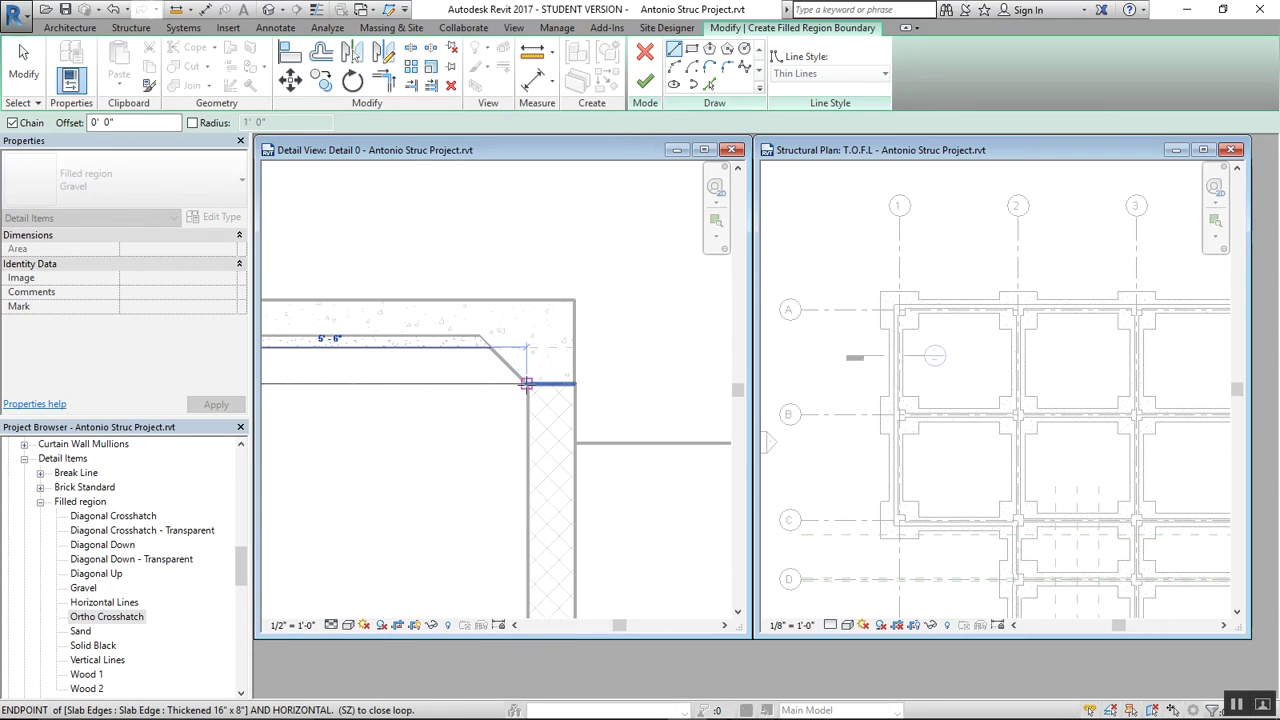
pyautogui.click(497, 358)
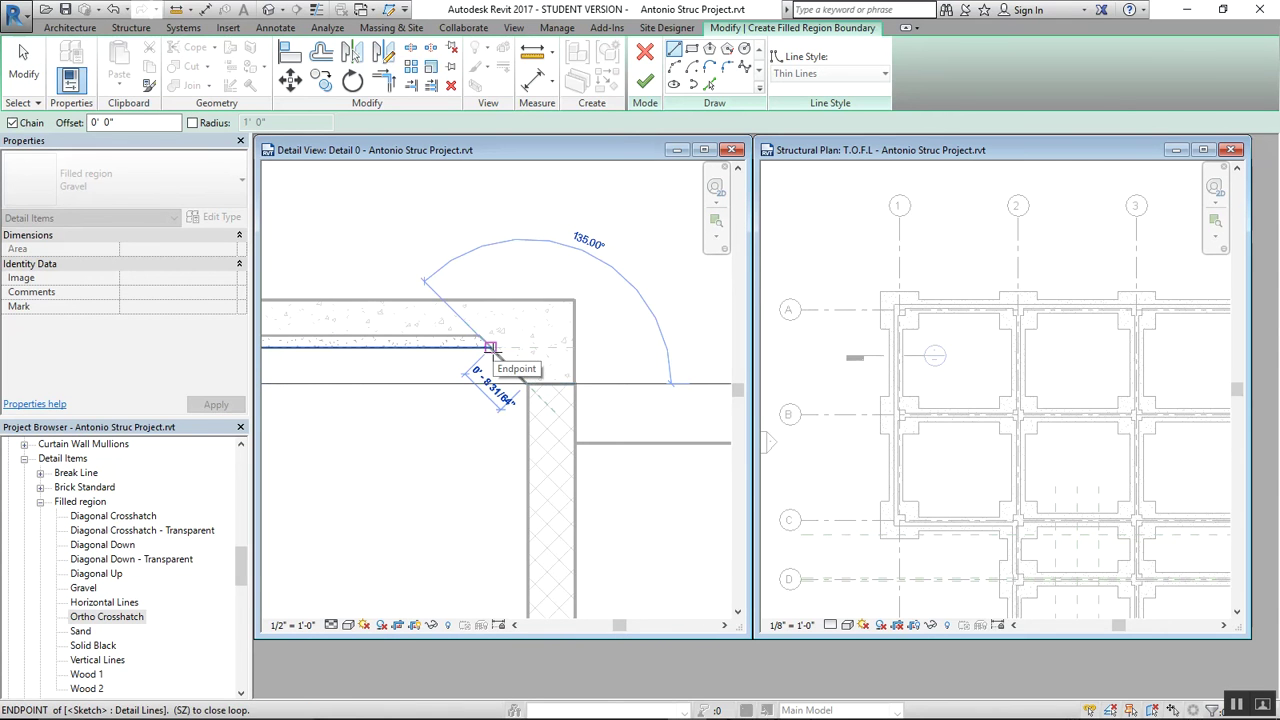
pyautogui.click(490, 347)
pyautogui.scroll(-1, 488, 383)
pyautogui.moveTo(418, 433); pyautogui.dragTo(571, 449, button='middle')
pyautogui.click(645, 80)
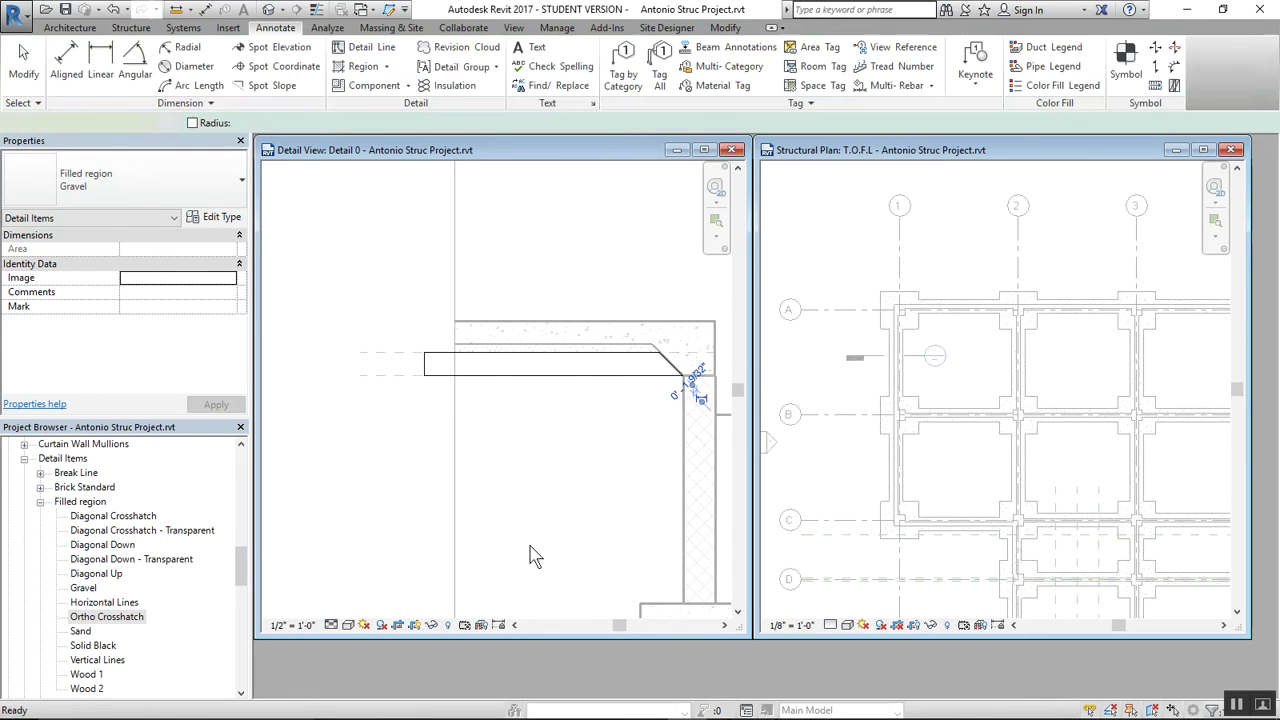
pyautogui.scroll(-2, 583, 503)
pyautogui.click(473, 443)
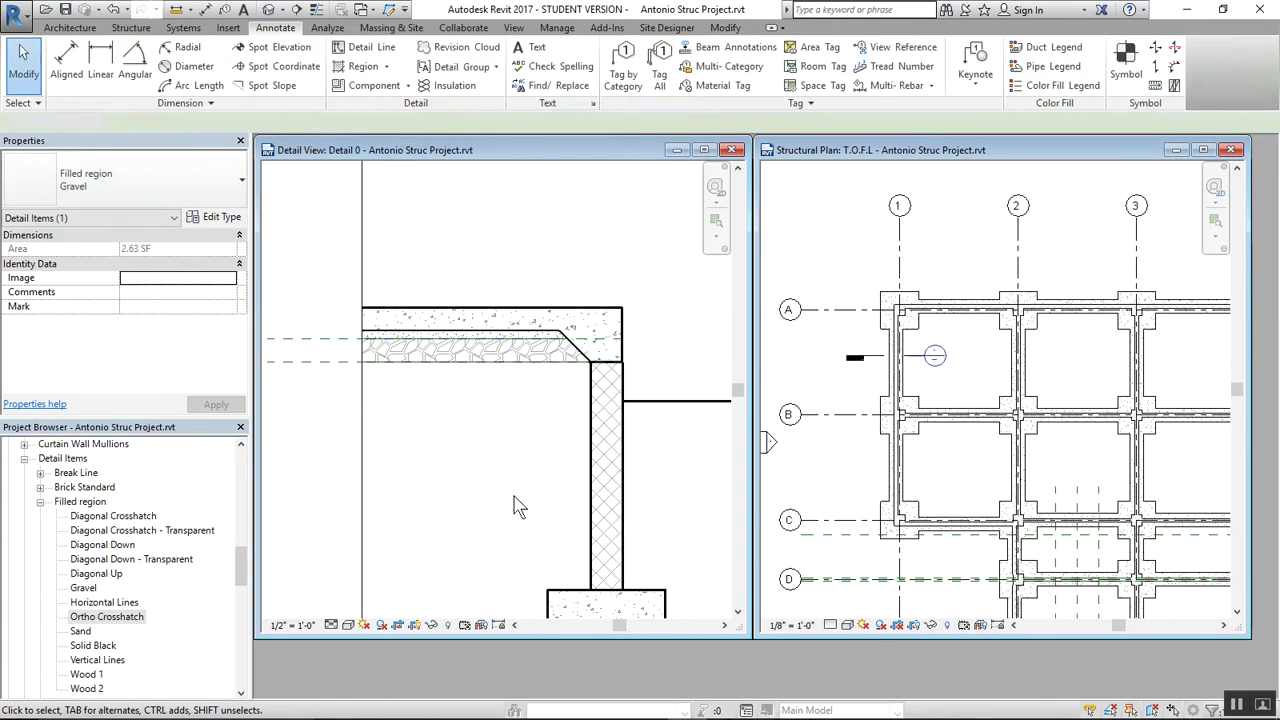
# Start another filled region in the detail view and duplicate the Gravel type as Earth
pyautogui.scroll(-2, 442, 415)
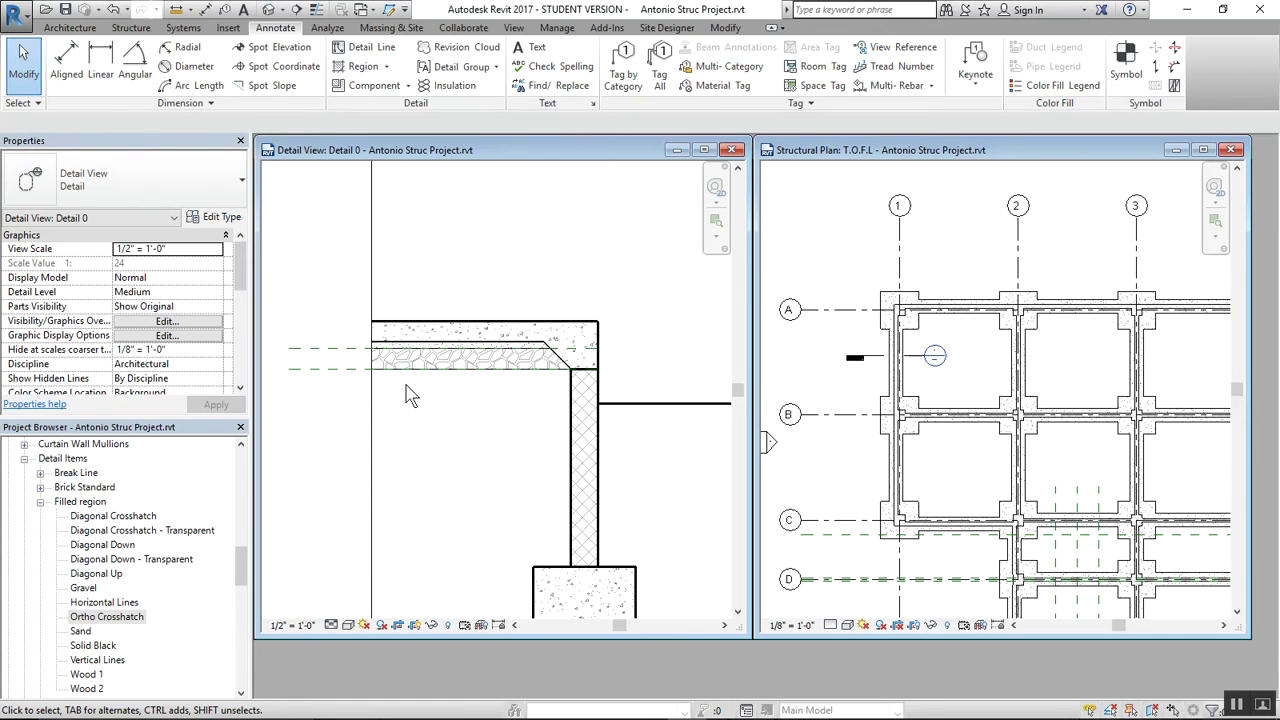
pyautogui.scroll(-2, 523, 470)
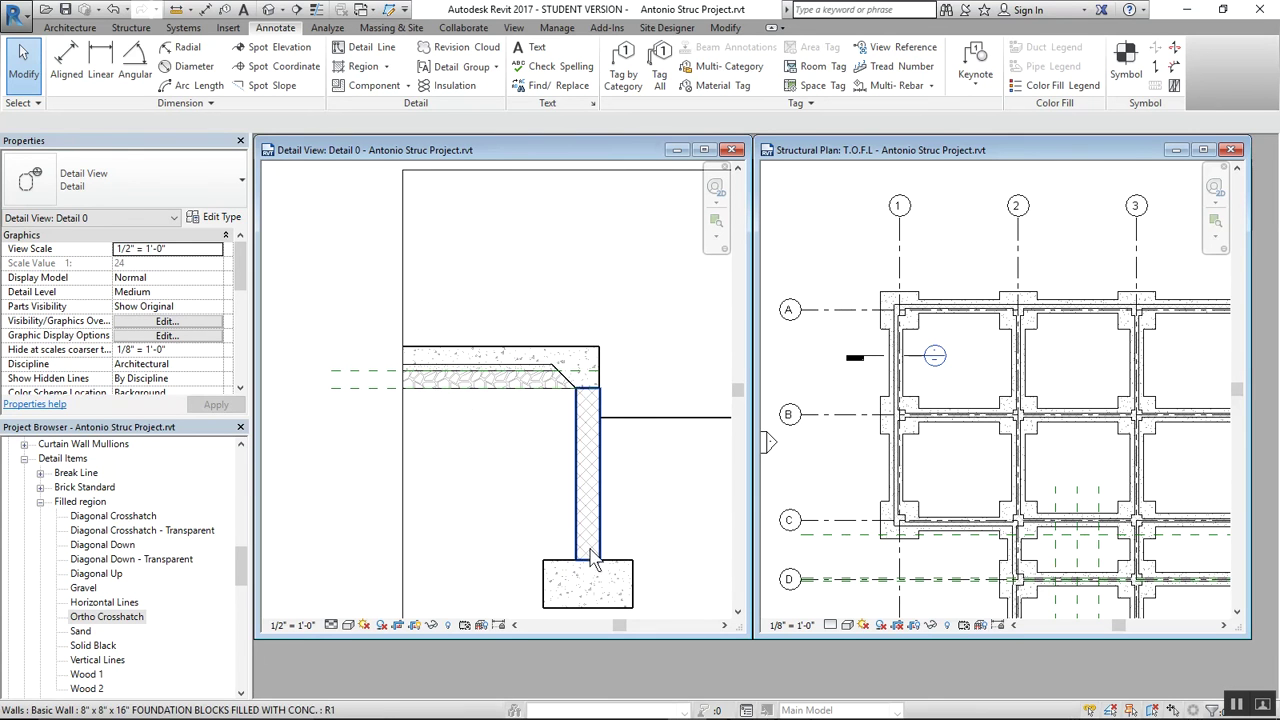
pyautogui.scroll(-2, 512, 411)
pyautogui.moveTo(528, 456); pyautogui.dragTo(502, 459, button='middle')
pyautogui.scroll(1, 481, 440)
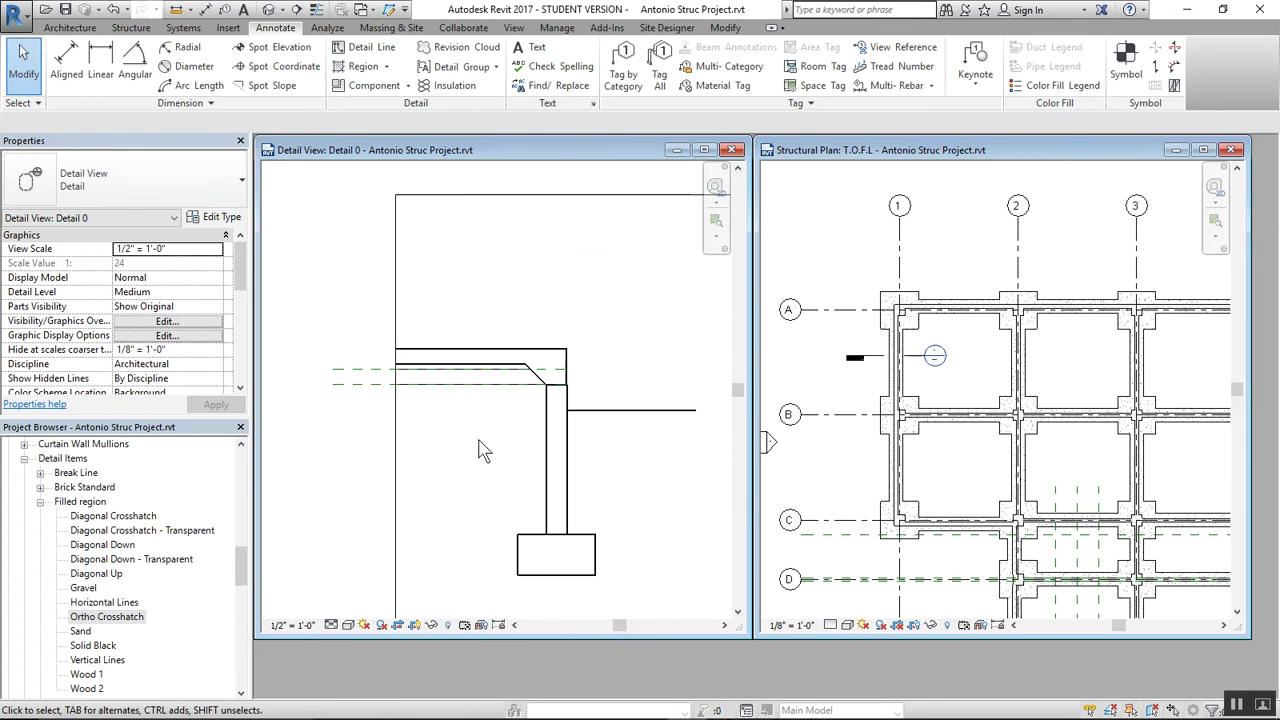
pyautogui.click(362, 66)
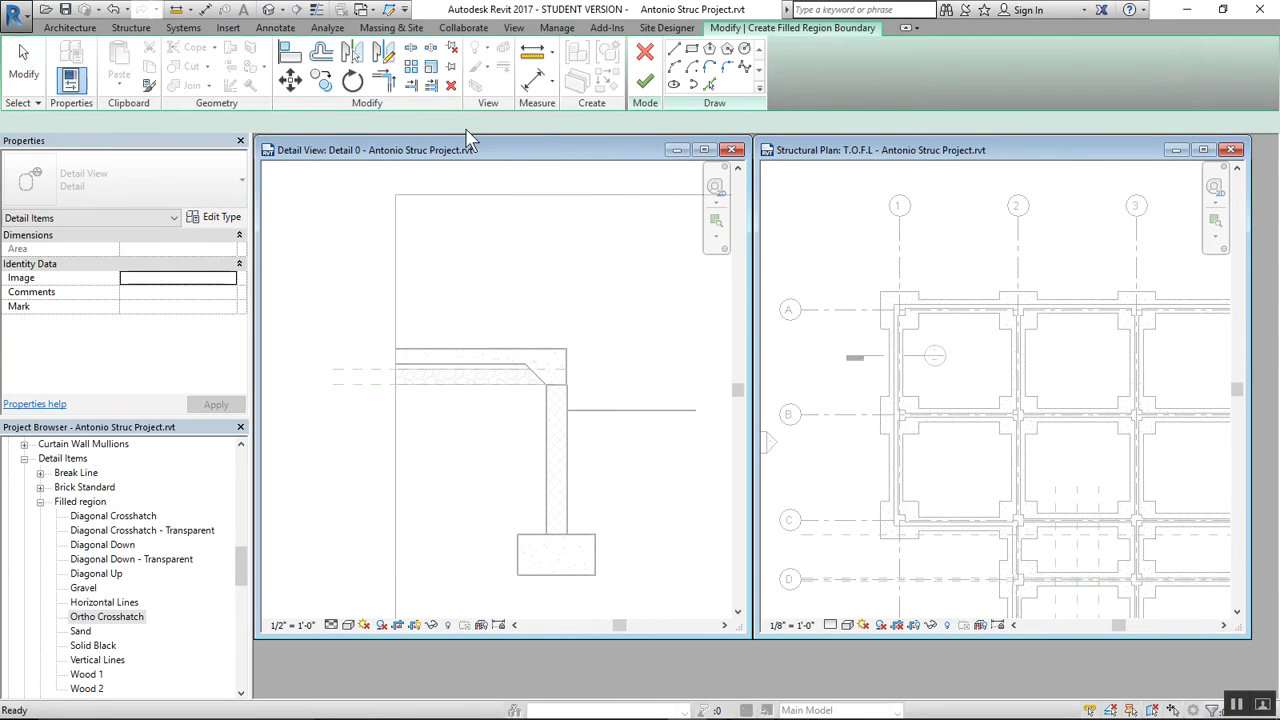
pyautogui.click(215, 216)
pyautogui.click(1092, 125)
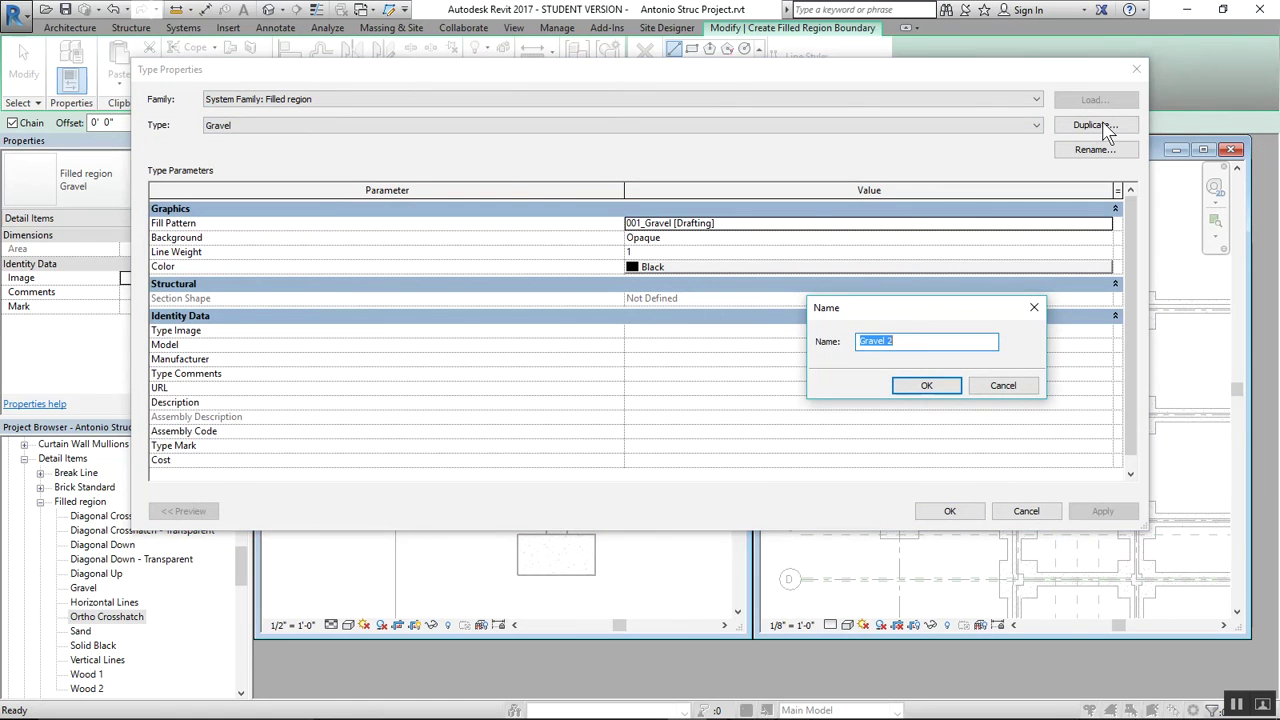
pyautogui.press('Return')
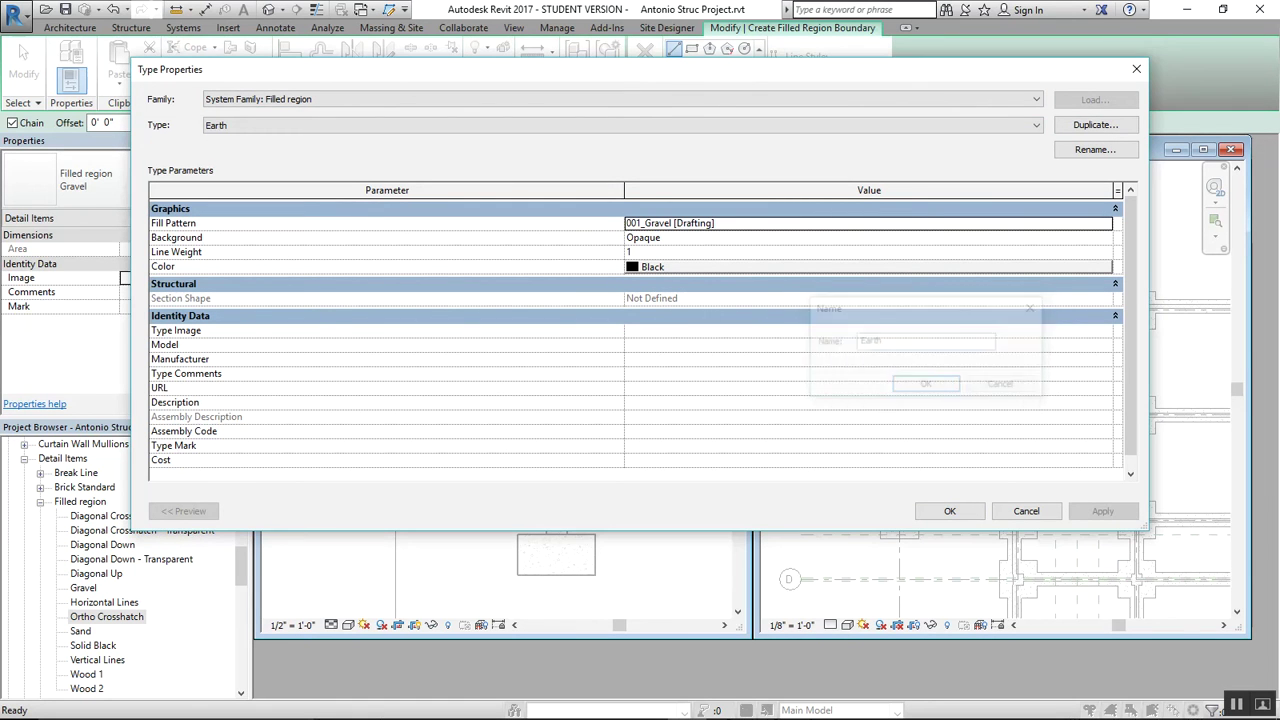
# Assign the Earth drafting pattern as the Earth filled region type's fill pattern
pyautogui.click(1112, 224)
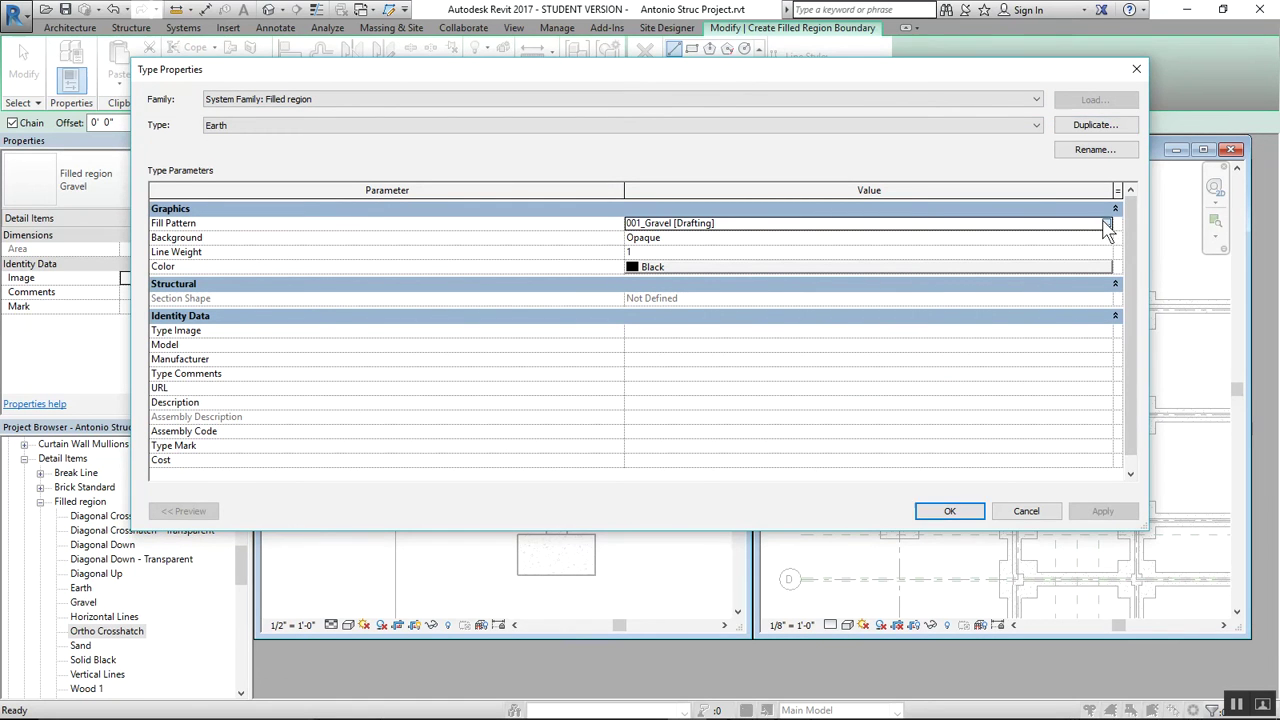
pyautogui.scroll(-5, 438, 428)
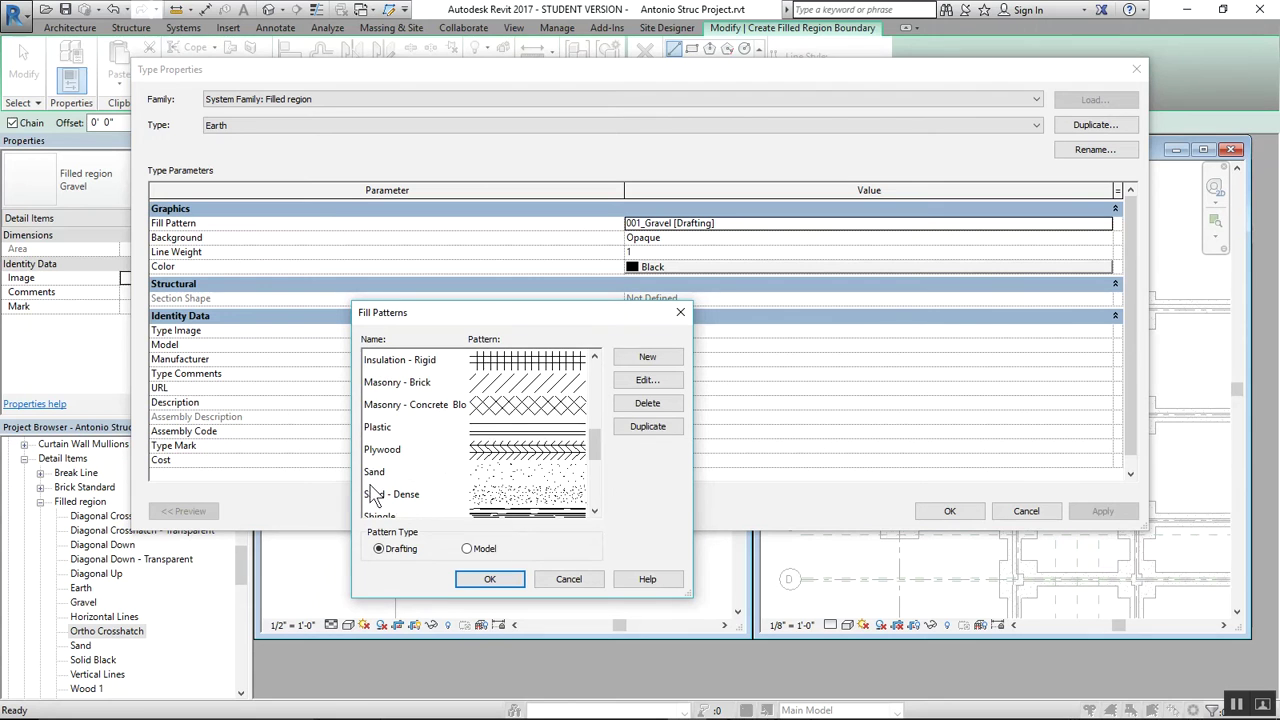
pyautogui.scroll(2, 380, 485)
pyautogui.click(393, 406)
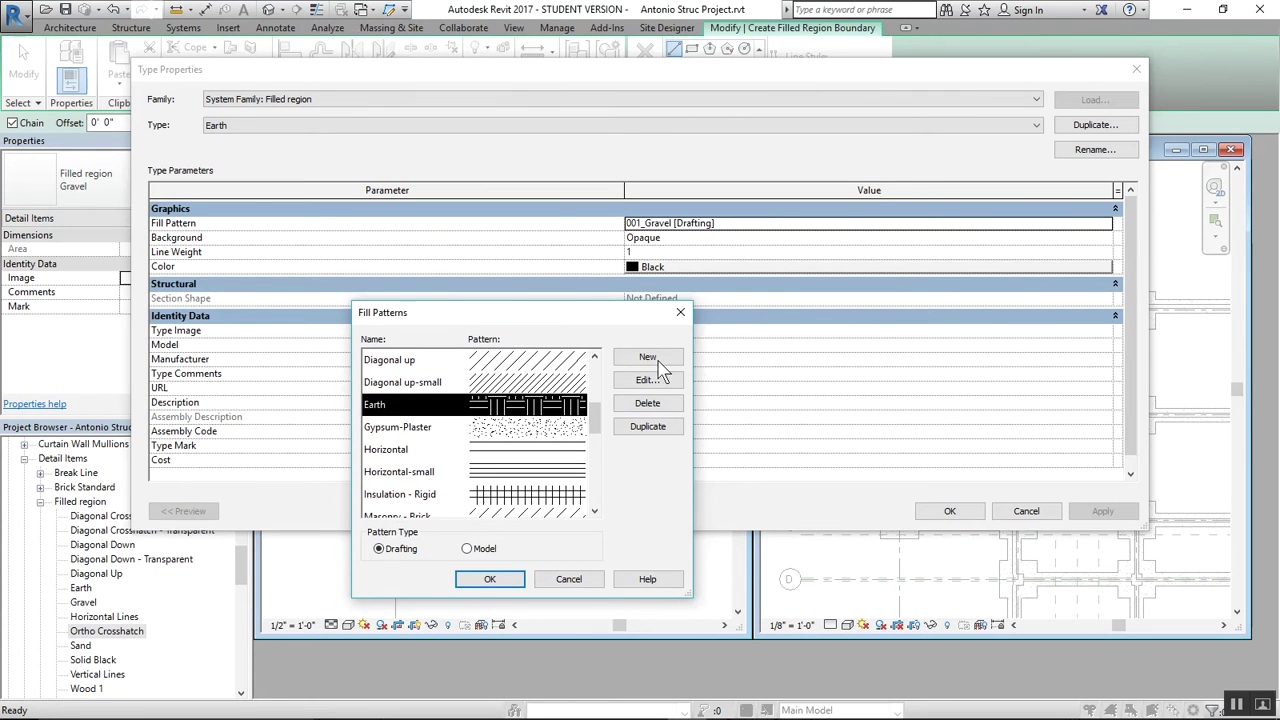
pyautogui.click(490, 580)
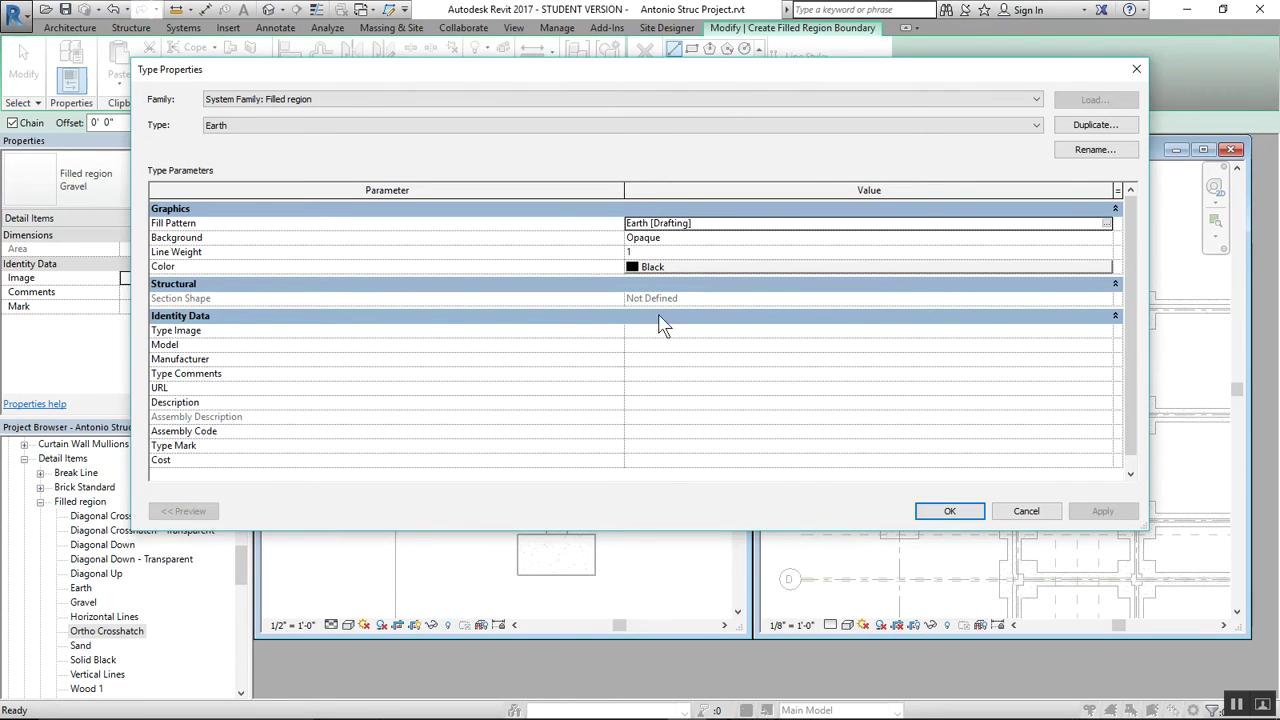
pyautogui.press('Return')
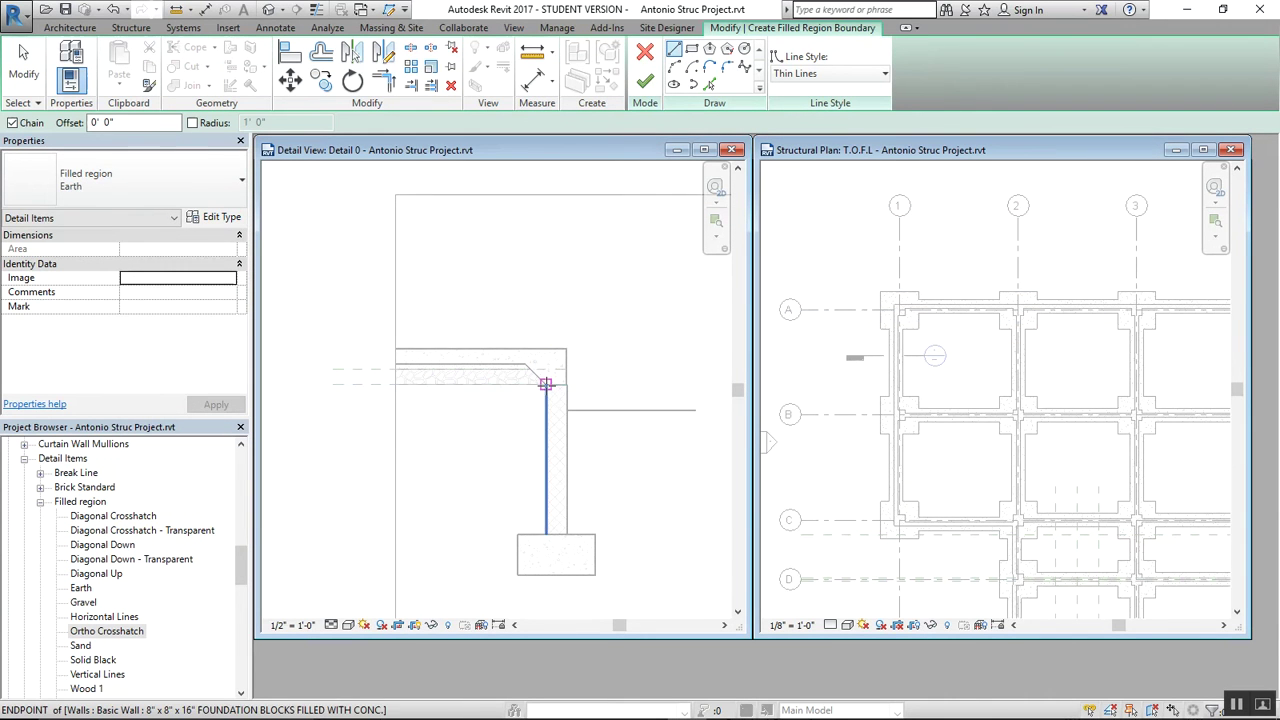
# Sketch the earth region's upper edge about 4'-10" long under the gravel, and a wavy spline from its far end down to the foundation wall
pyautogui.click(546, 384)
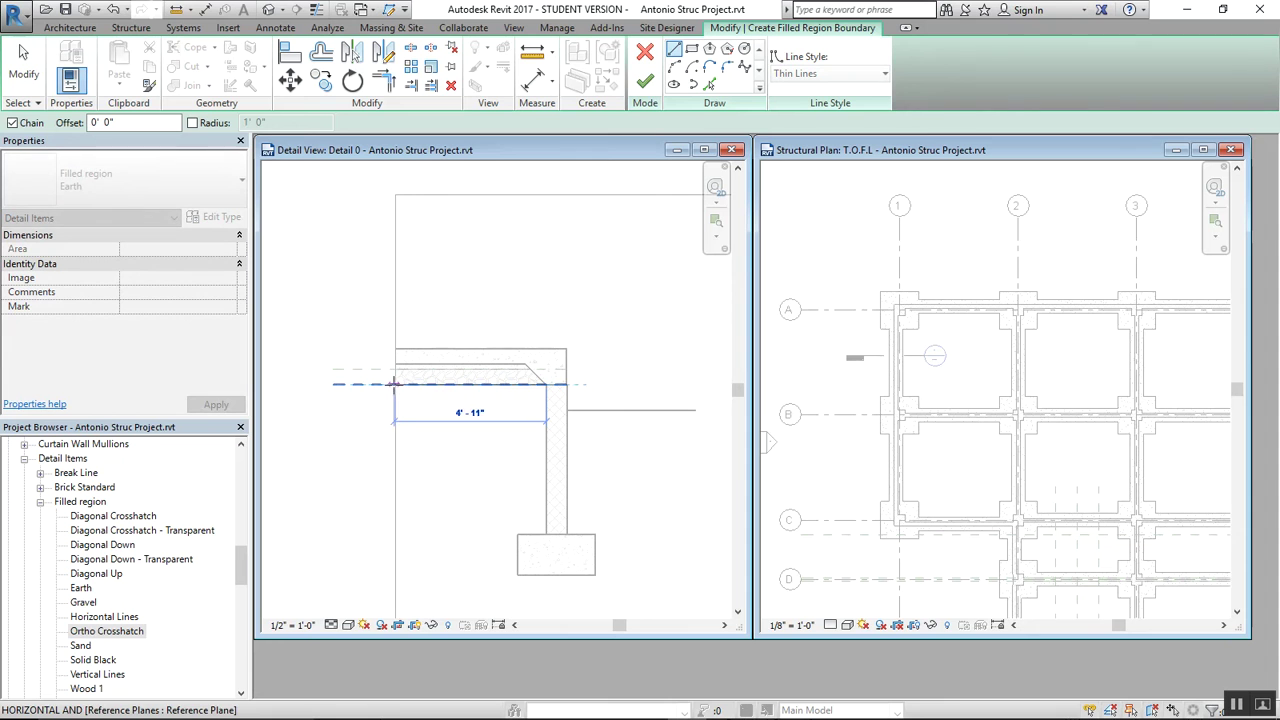
pyautogui.click(397, 384)
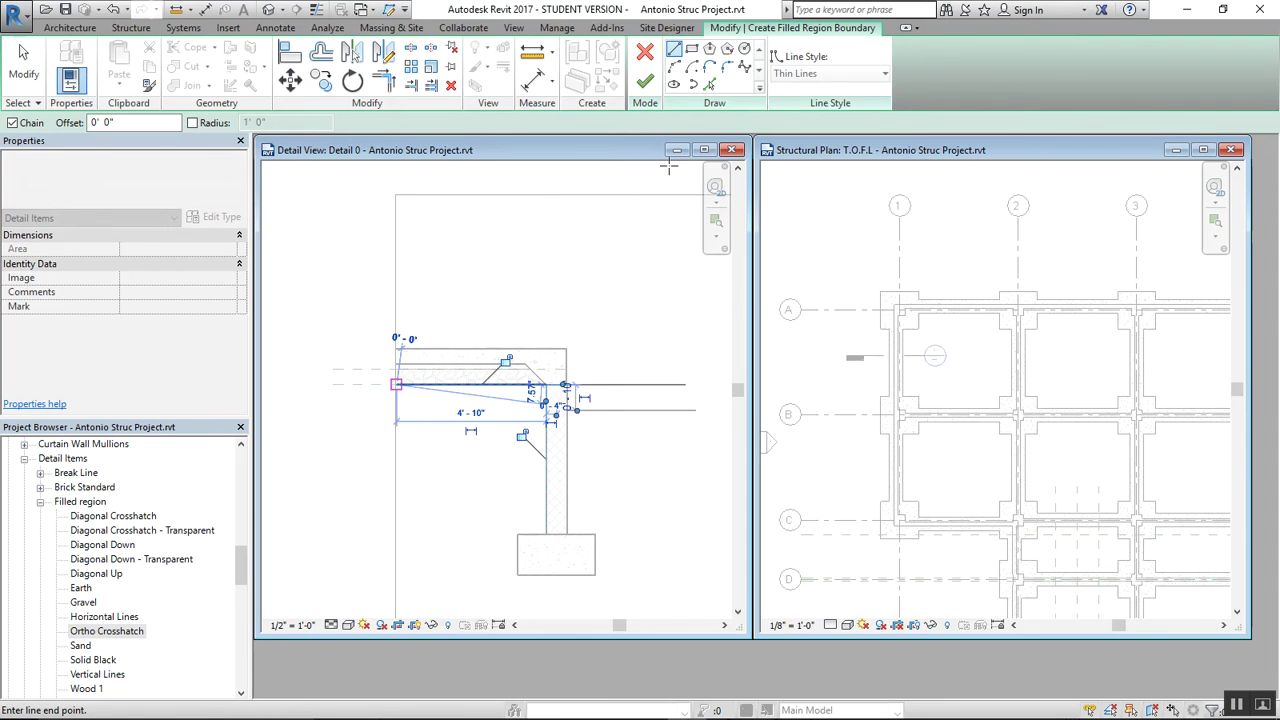
pyautogui.click(743, 70)
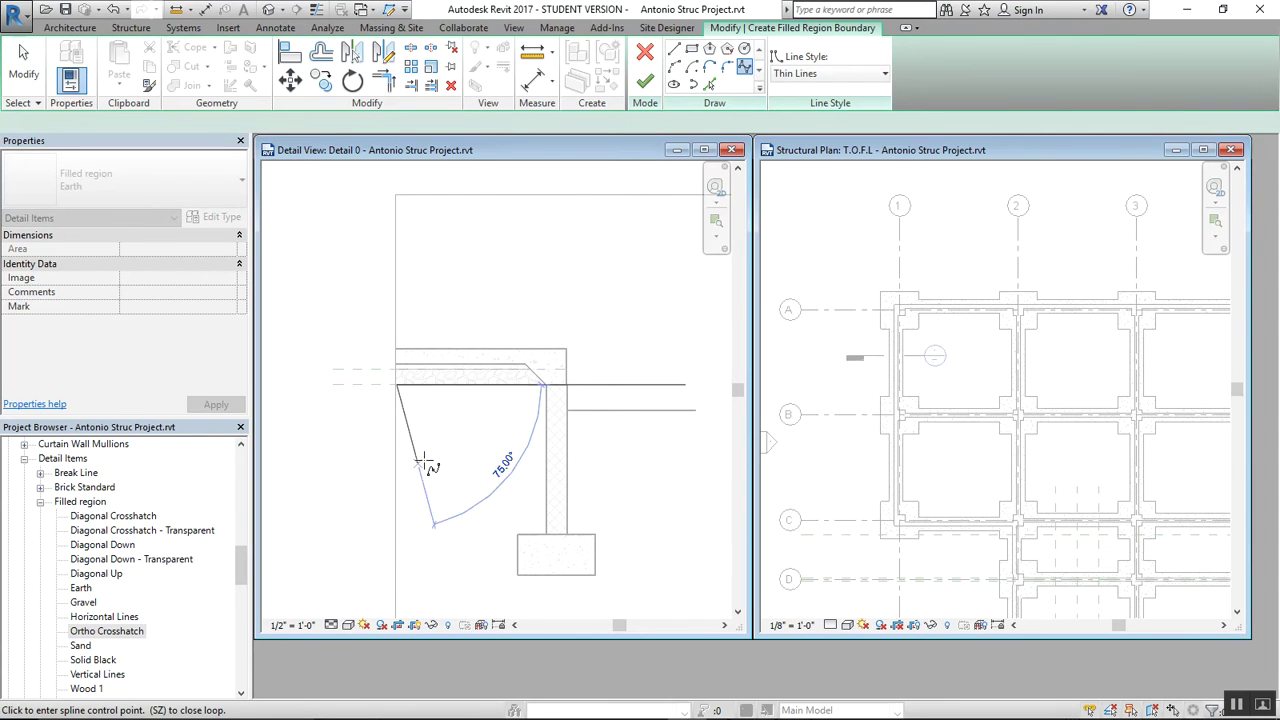
pyautogui.click(408, 425)
pyautogui.click(440, 433)
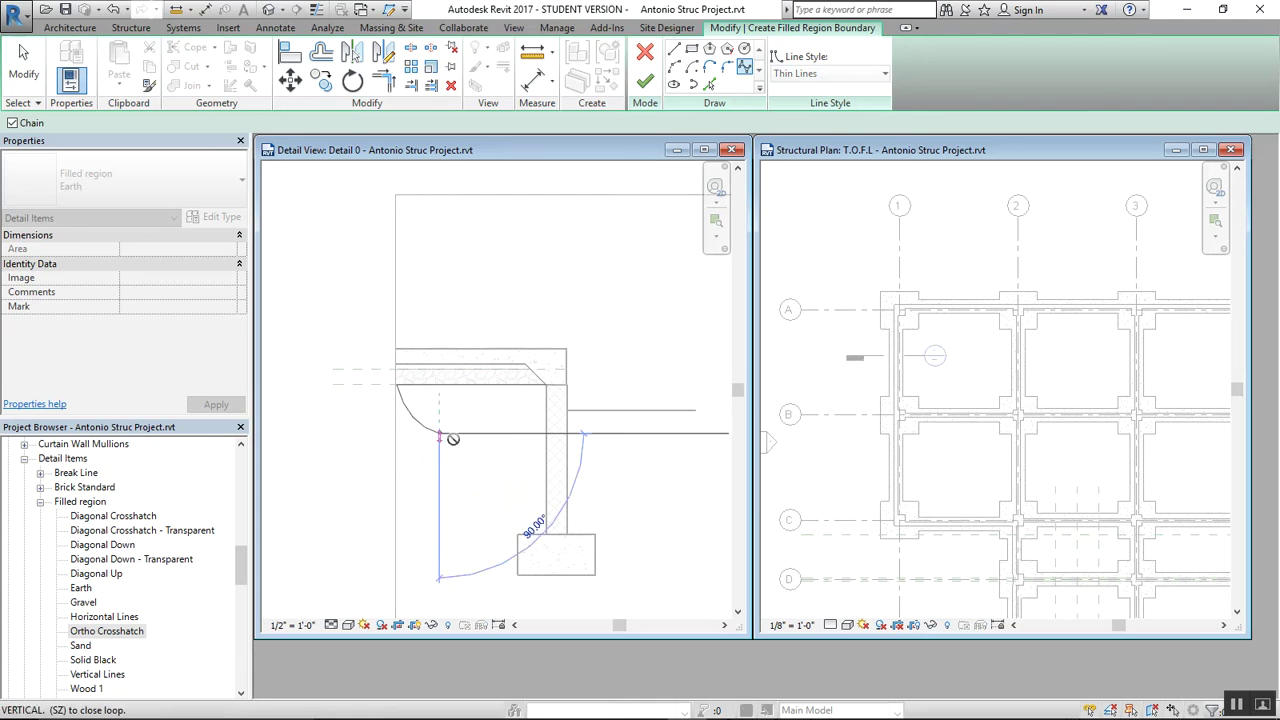
pyautogui.click(468, 462)
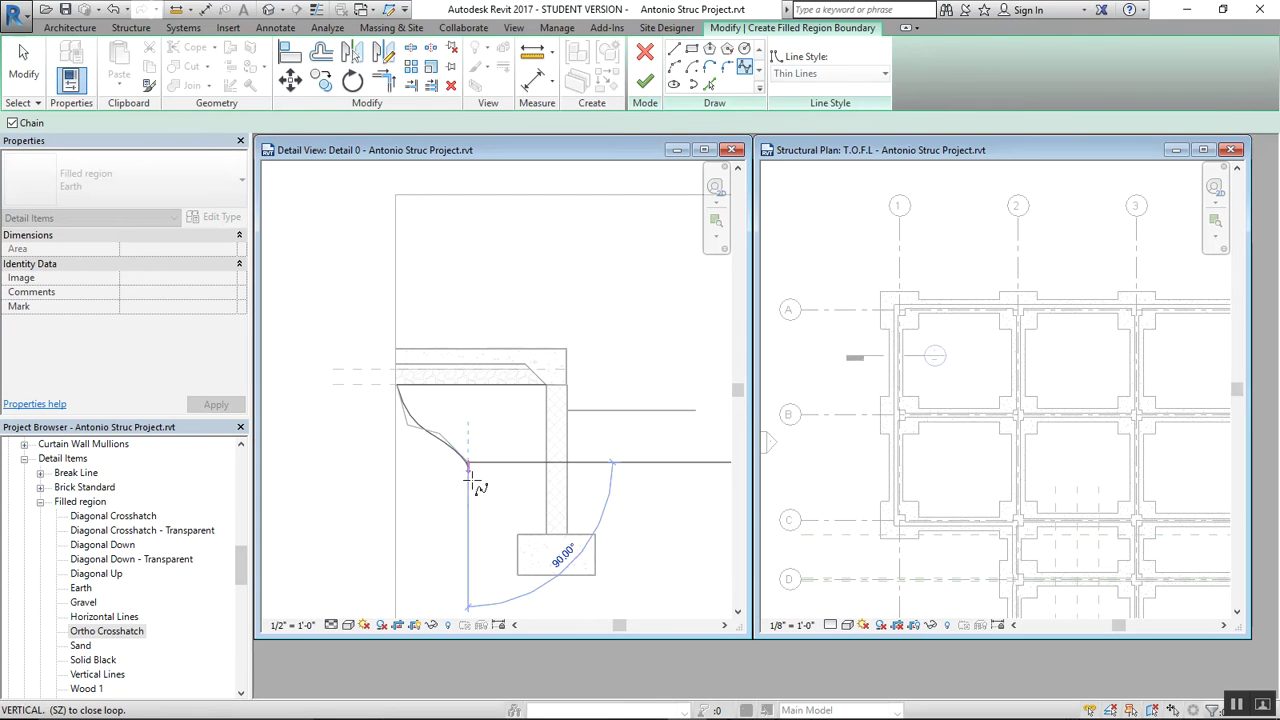
pyautogui.click(533, 497)
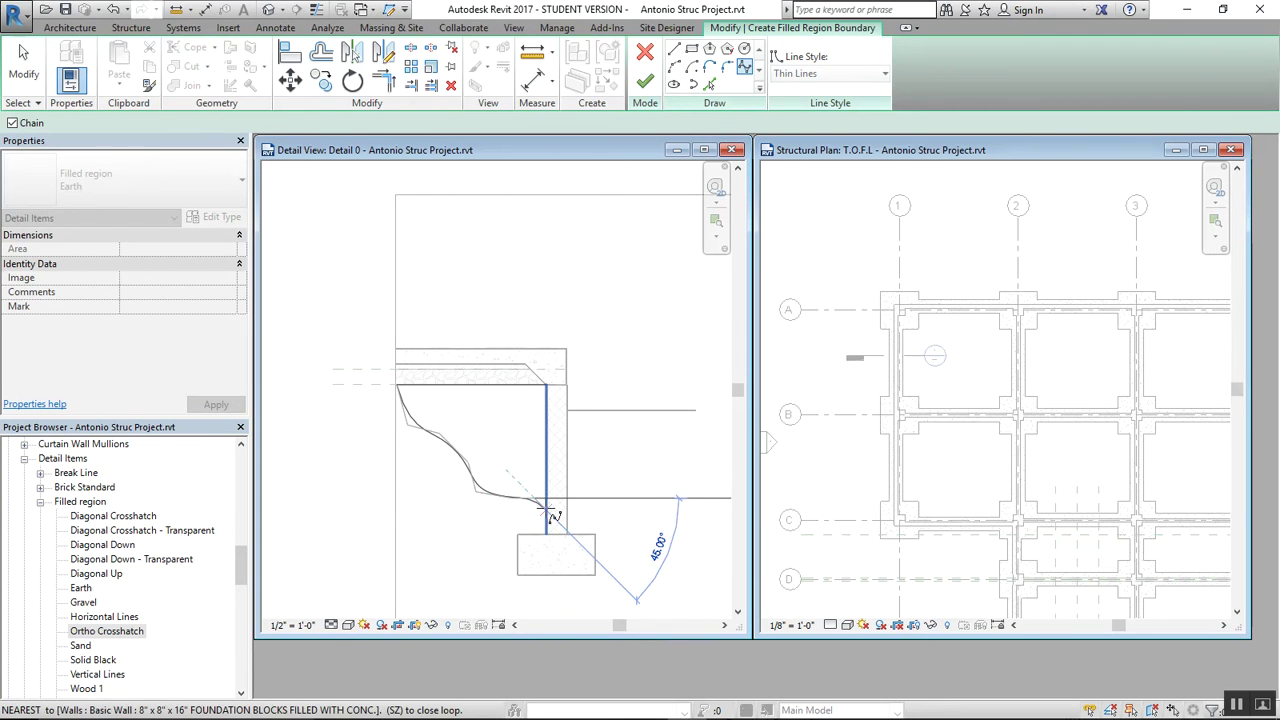
# Close the earth boundary with a vertical line about 4'-0 5/8" long along the foundation wall's inner face
pyautogui.click(674, 48)
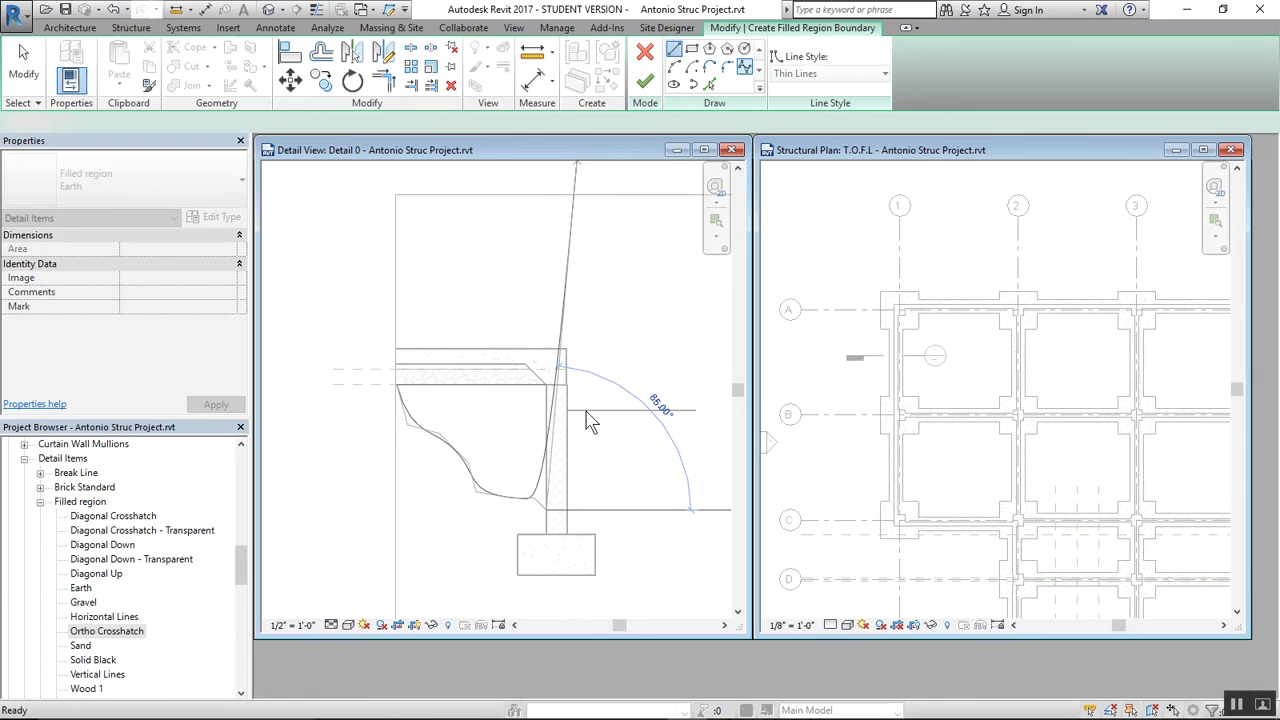
pyautogui.click(545, 508)
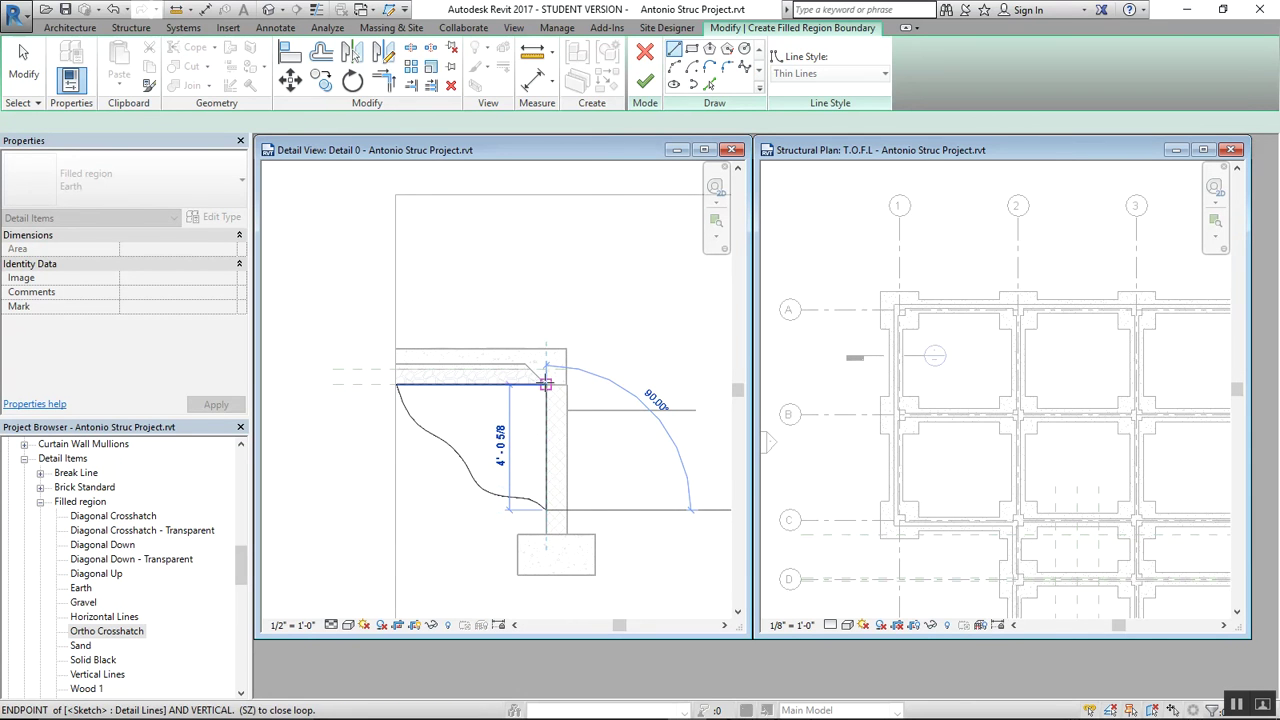
pyautogui.click(545, 383)
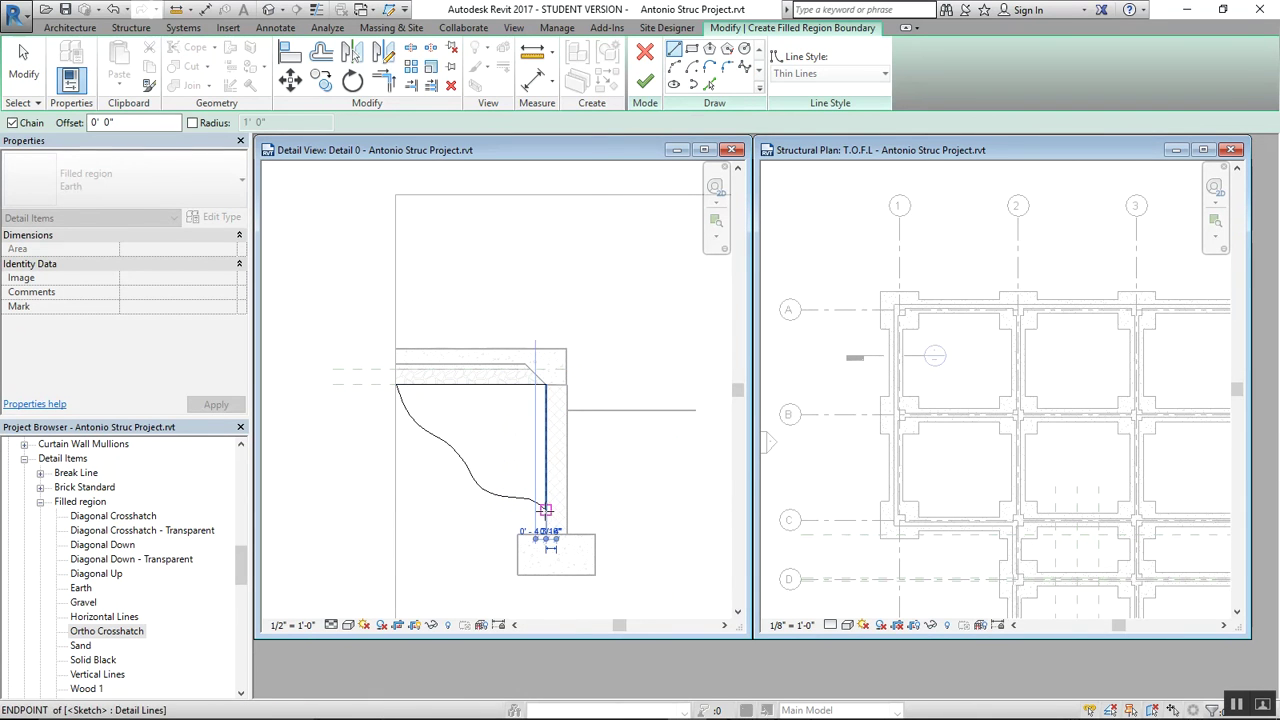
pyautogui.click(545, 508)
pyautogui.press('Escape')
pyautogui.press('Escape')
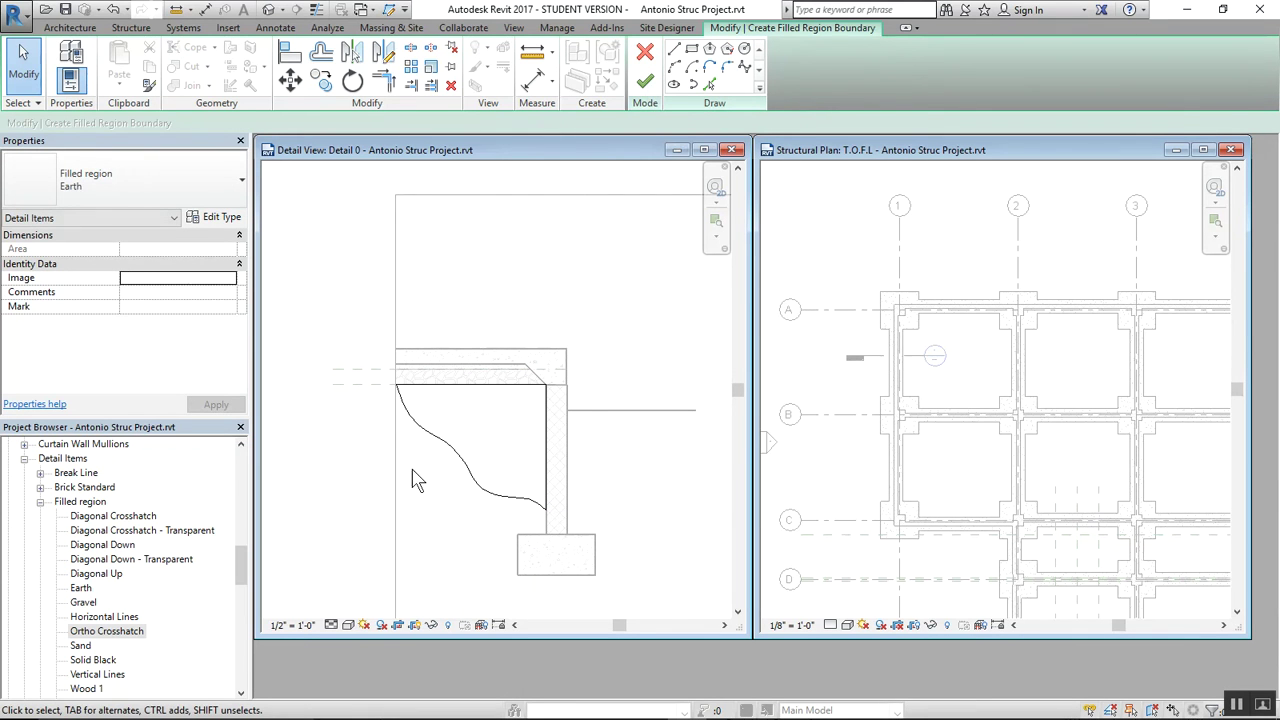
# Set the wavy spline's line style to <Invisible lines> and finish the earth filled region
pyautogui.click(451, 446)
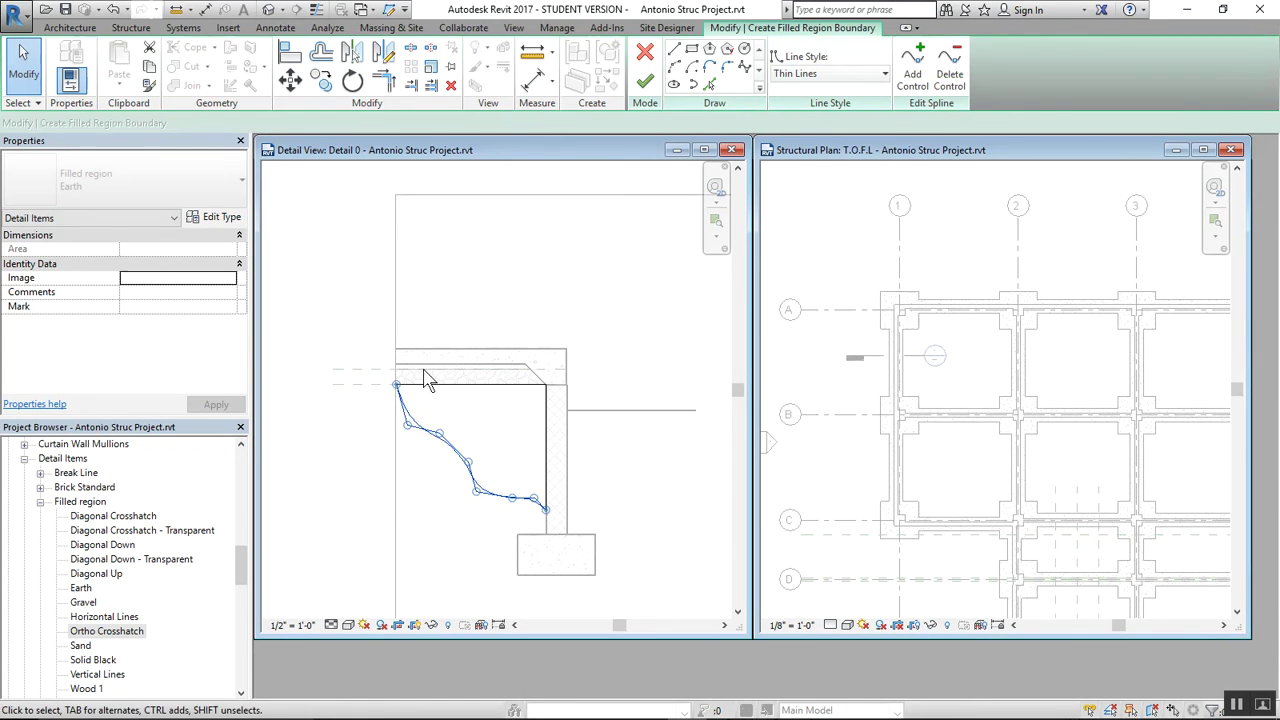
pyautogui.click(415, 428)
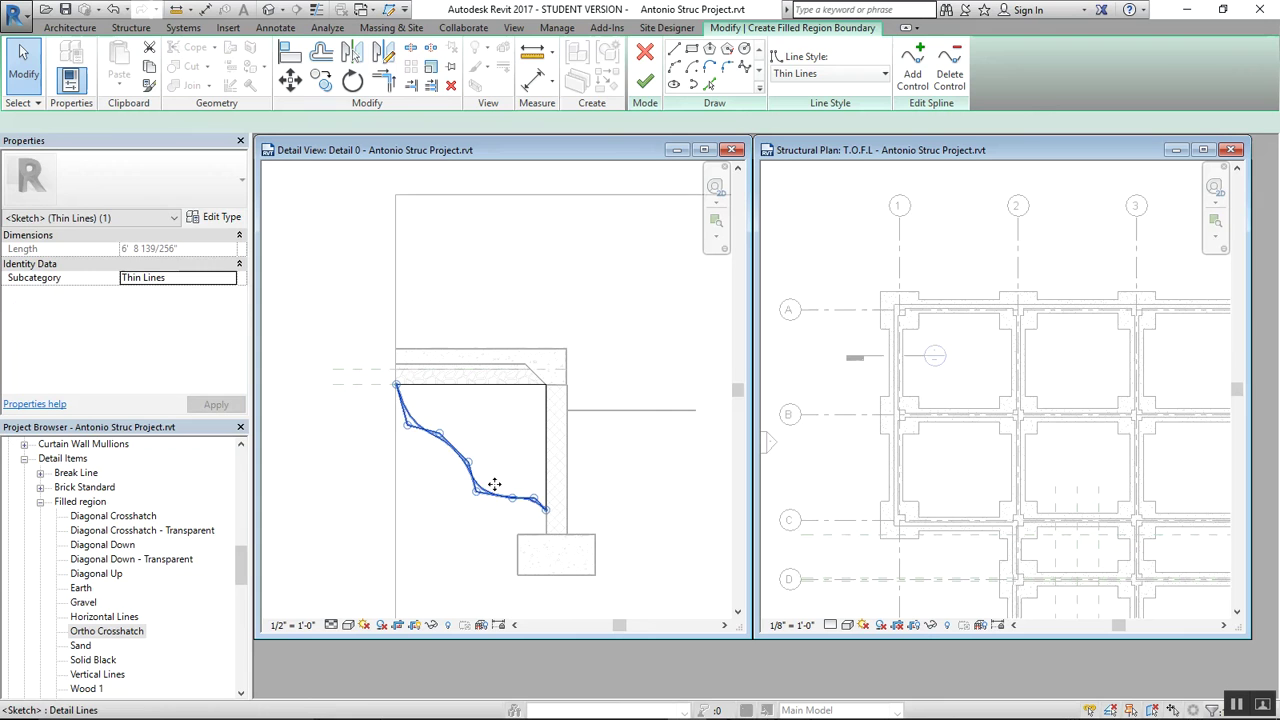
pyautogui.click(813, 78)
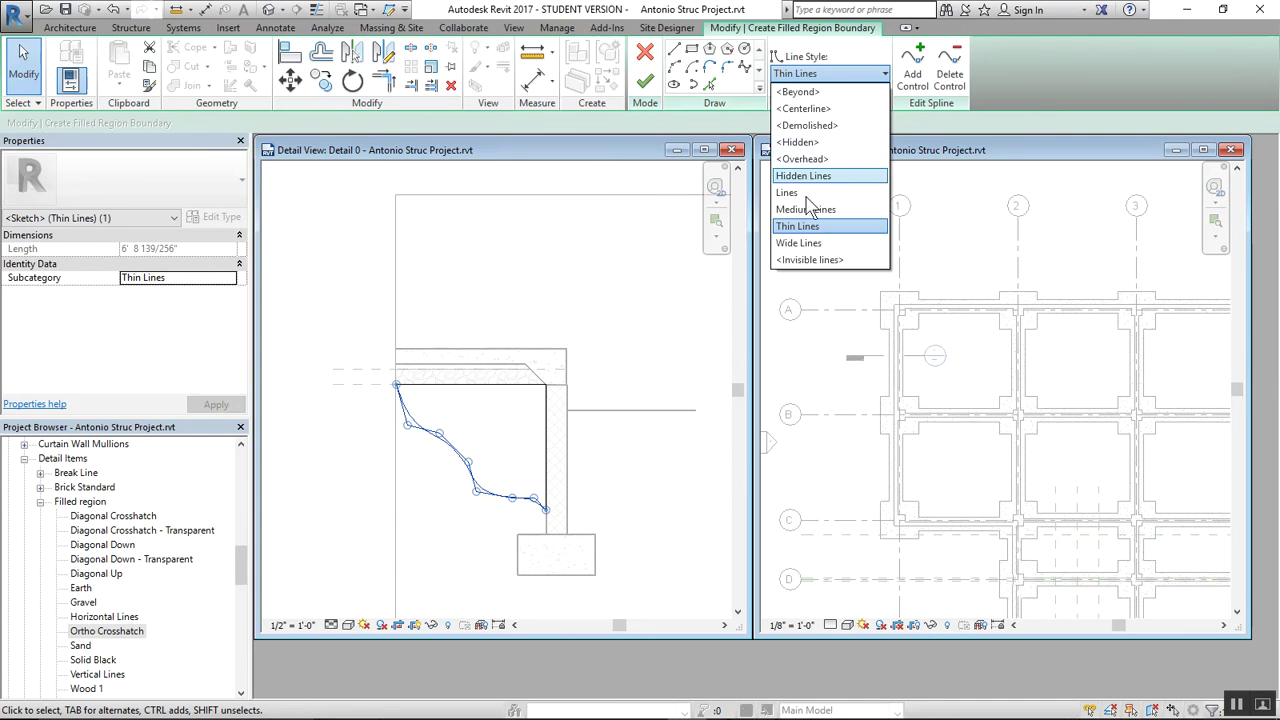
pyautogui.click(808, 259)
pyautogui.click(644, 80)
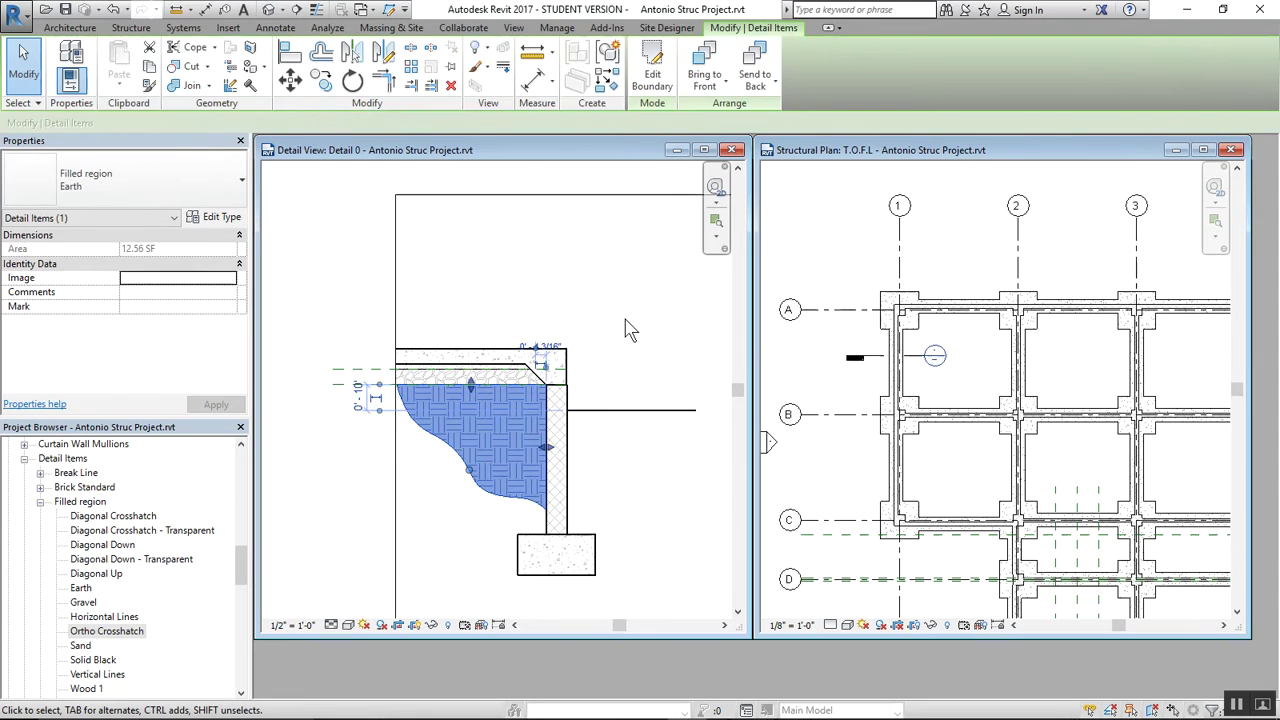
# Mirror the earth filled region about the foundation wall's centre so a copy sits on the wall's outer side
pyautogui.click(628, 330)
pyautogui.moveTo(651, 523)
pyautogui.mouseDown(button='middle')
pyautogui.moveTo(563, 491)
pyautogui.moveTo(591, 492)
pyautogui.mouseUp(button='middle')
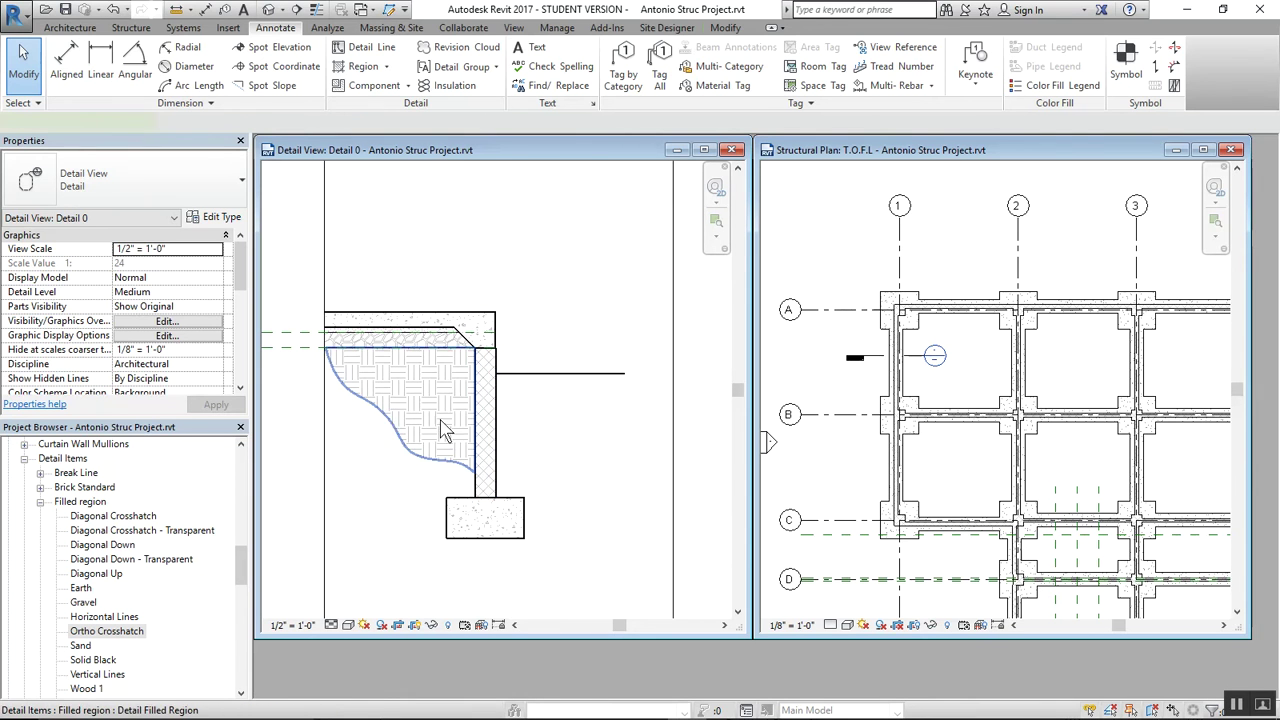
pyautogui.click(395, 430)
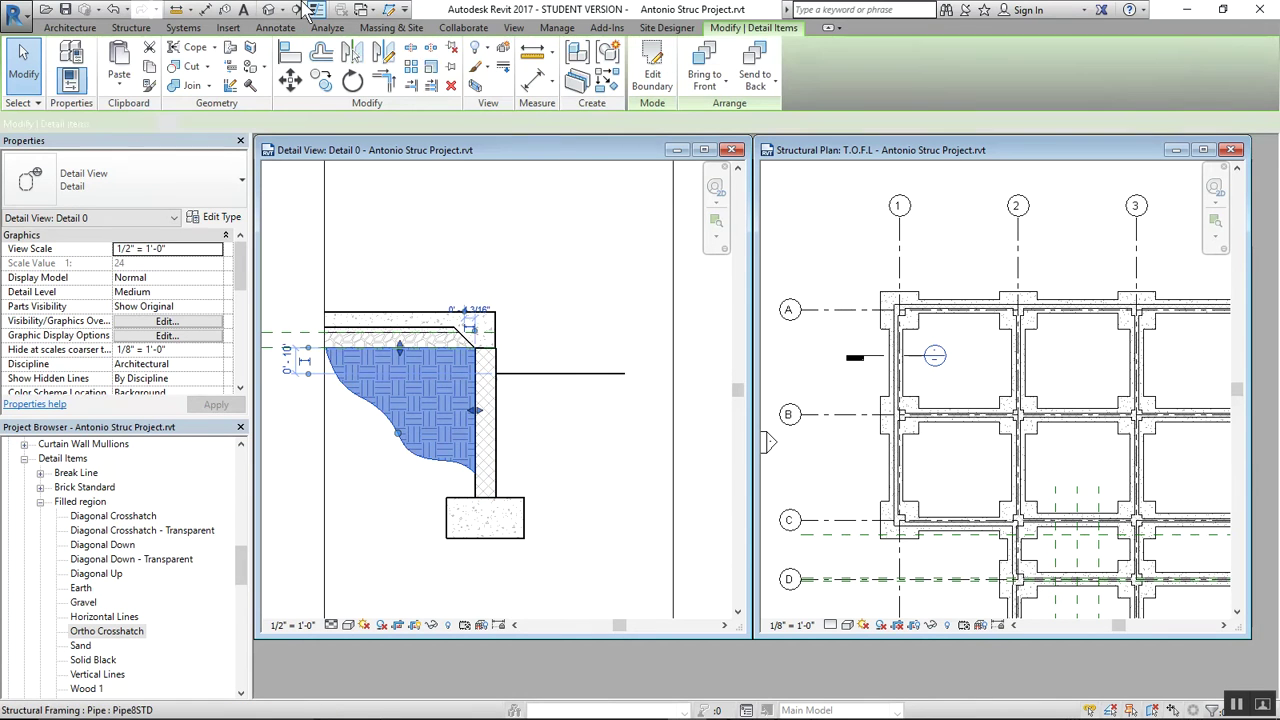
pyautogui.click(485, 539)
pyautogui.click(485, 591)
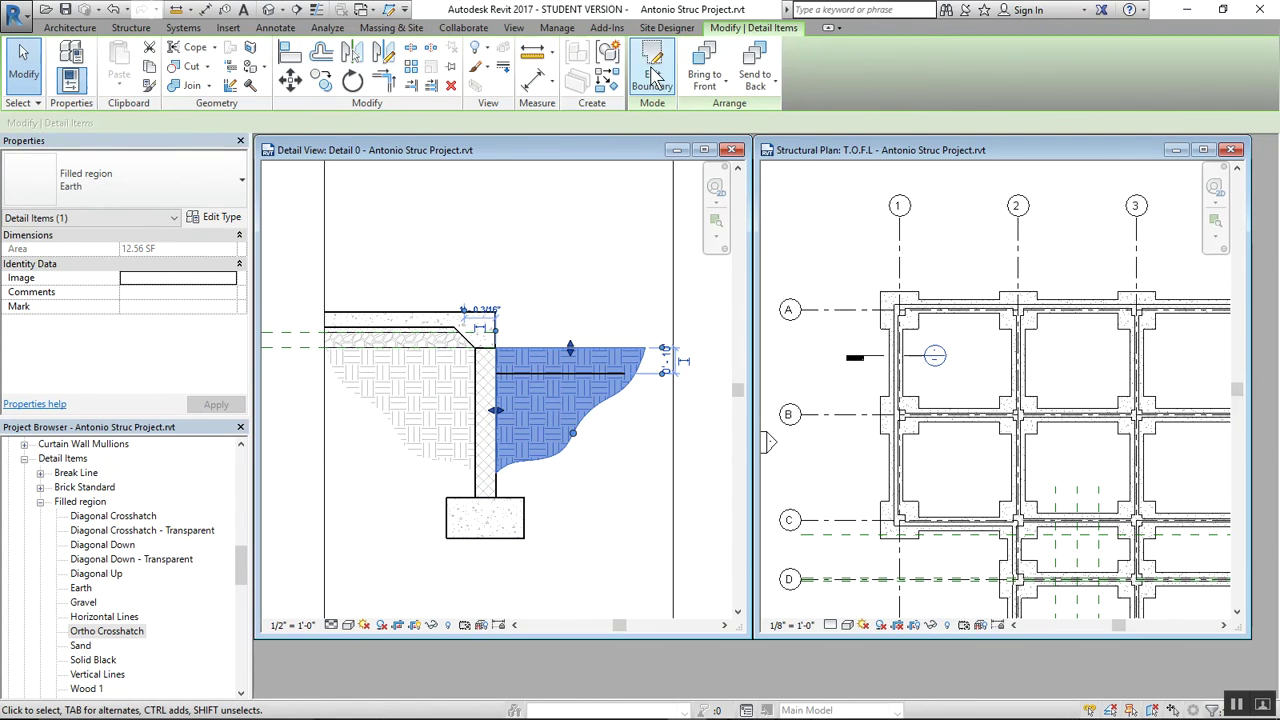
# Edit the mirrored earth region's boundary, align its upper edge to the grade line outside the wall, and finish the sketch
pyautogui.doubleClick(572, 400)
pyautogui.scroll(2, 555, 398)
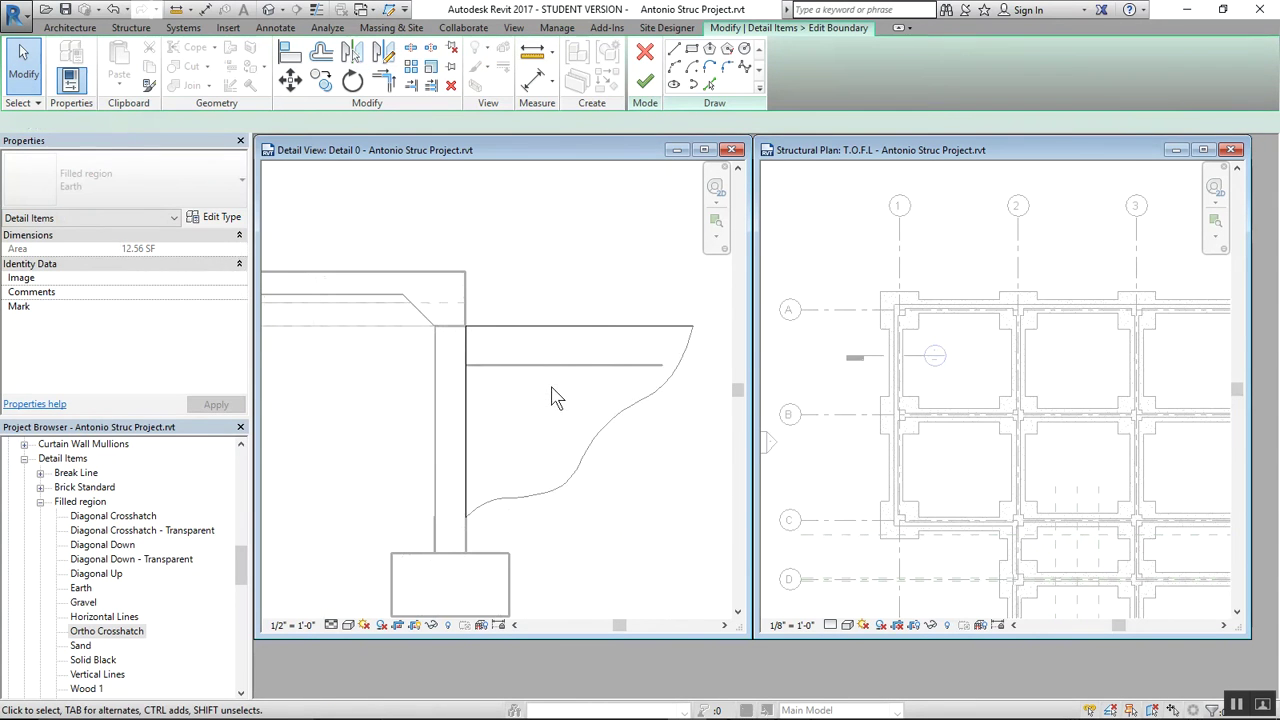
pyautogui.press('a')
pyautogui.press('l')
pyautogui.click(530, 366)
pyautogui.click(561, 331)
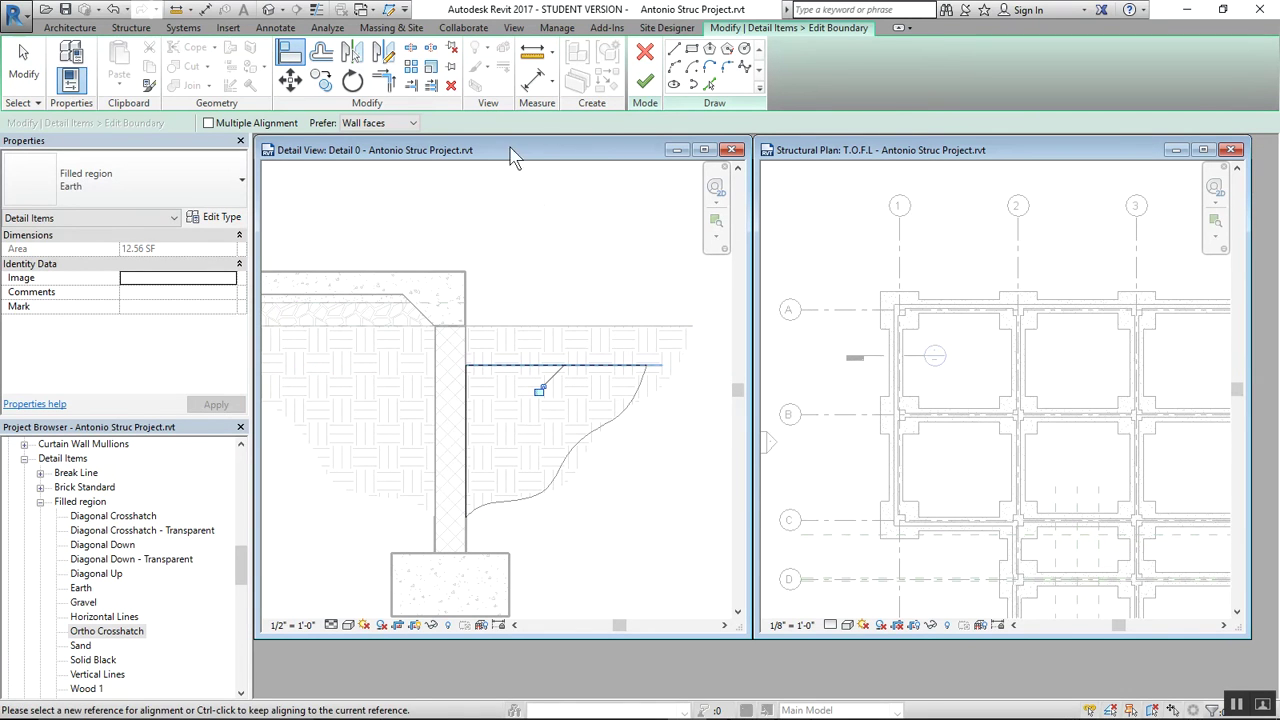
pyautogui.click(645, 82)
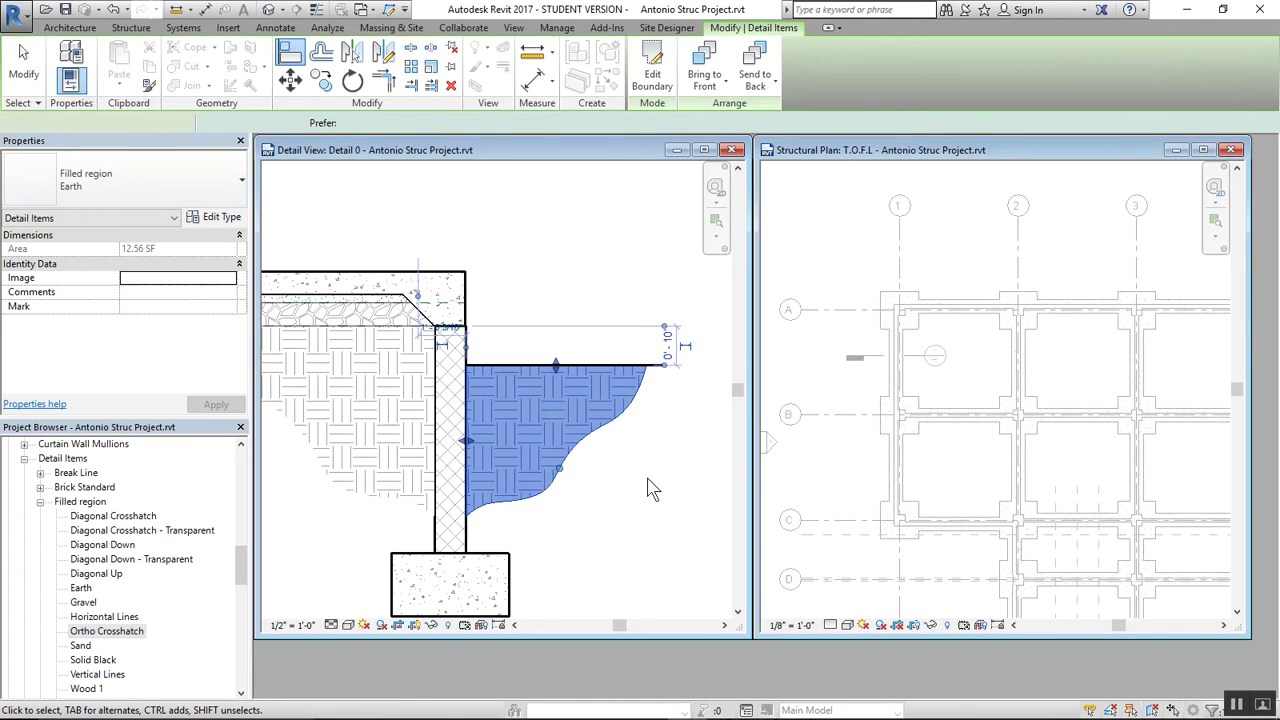
pyautogui.press('Escape')
# Start a Brick repeating detail component and examine its type properties, including the detail items available for repetition
pyautogui.scroll(-2, 621, 492)
pyautogui.moveTo(610, 505)
pyautogui.mouseDown(button='middle')
pyautogui.moveTo(597, 474)
pyautogui.moveTo(539, 467)
pyautogui.mouseUp(button='middle')
pyautogui.scroll(1, 455, 412)
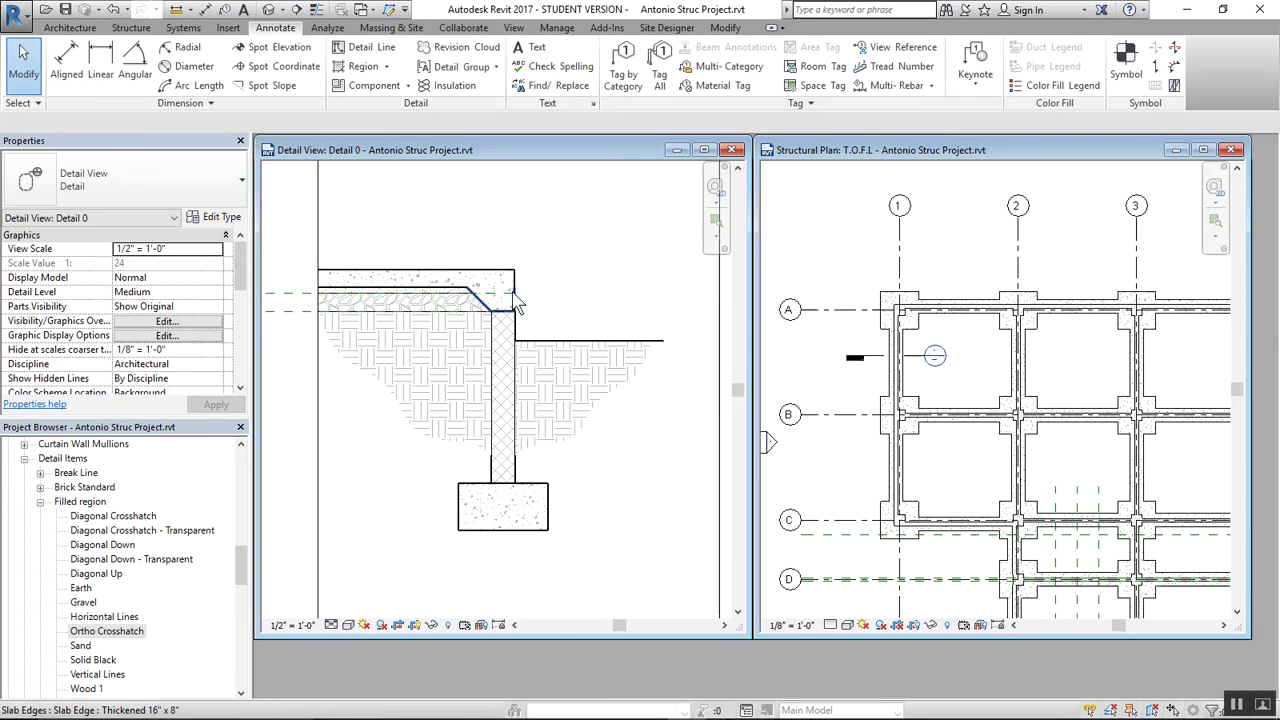
pyautogui.scroll(-2, 516, 299)
pyautogui.moveTo(575, 303); pyautogui.dragTo(558, 353, button='middle')
pyautogui.scroll(1, 492, 328)
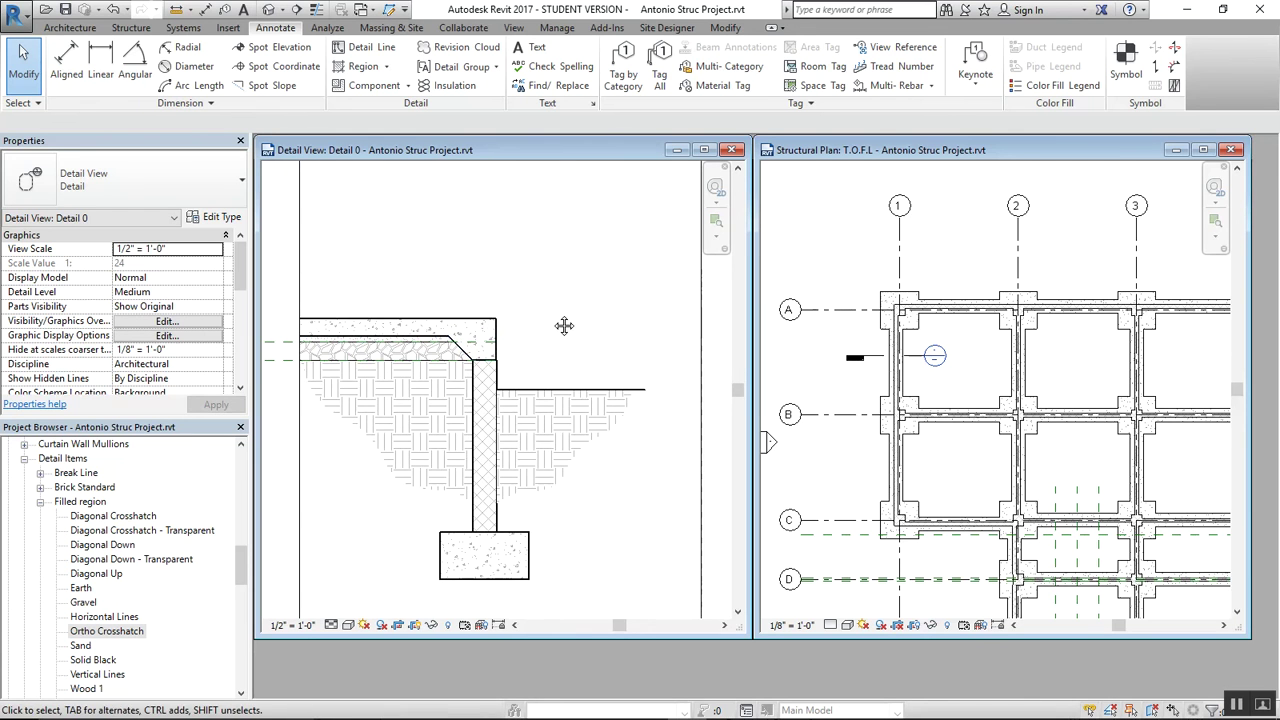
pyautogui.moveTo(643, 323); pyautogui.dragTo(644, 349, button='middle')
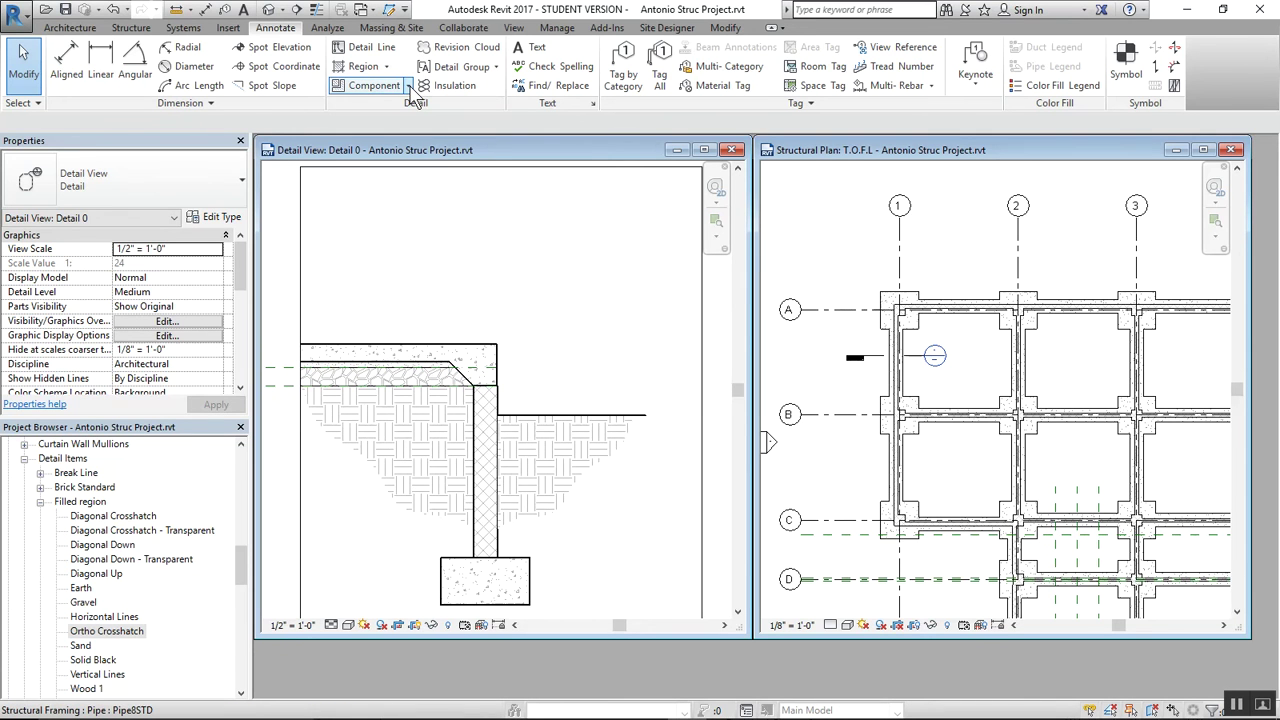
pyautogui.click(408, 86)
pyautogui.click(404, 142)
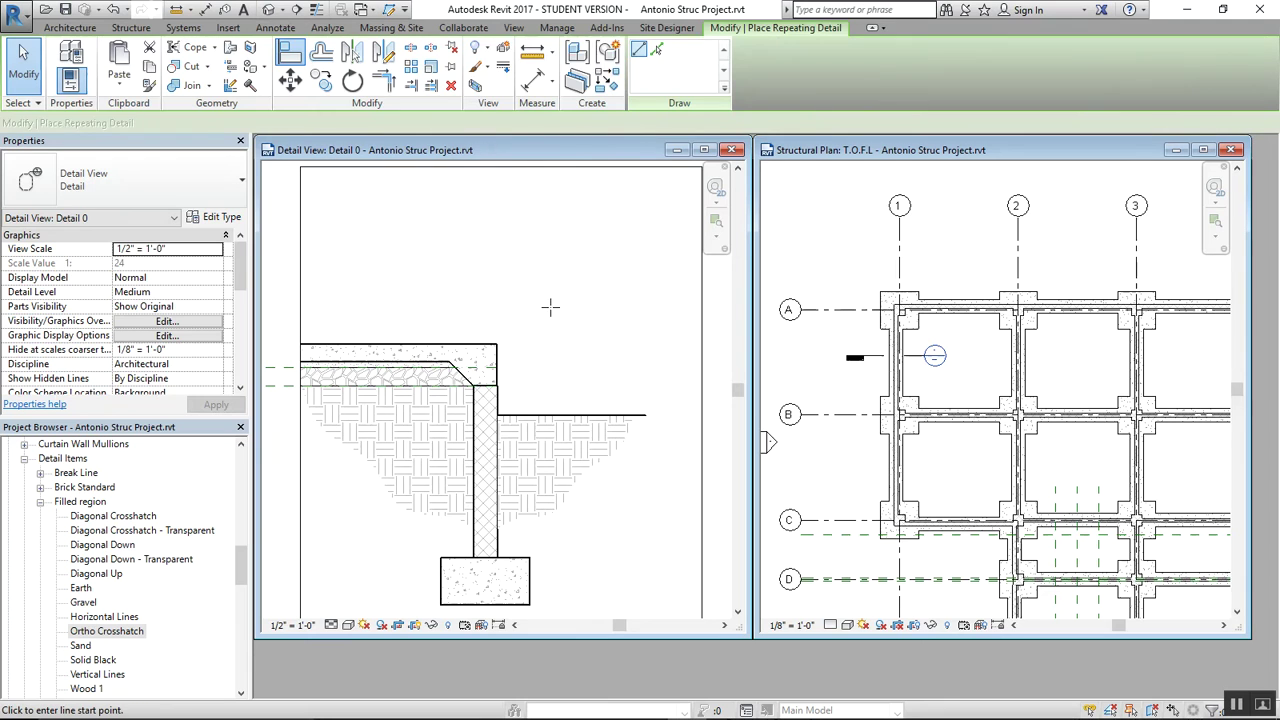
pyautogui.click(206, 203)
pyautogui.click(206, 203)
pyautogui.click(218, 216)
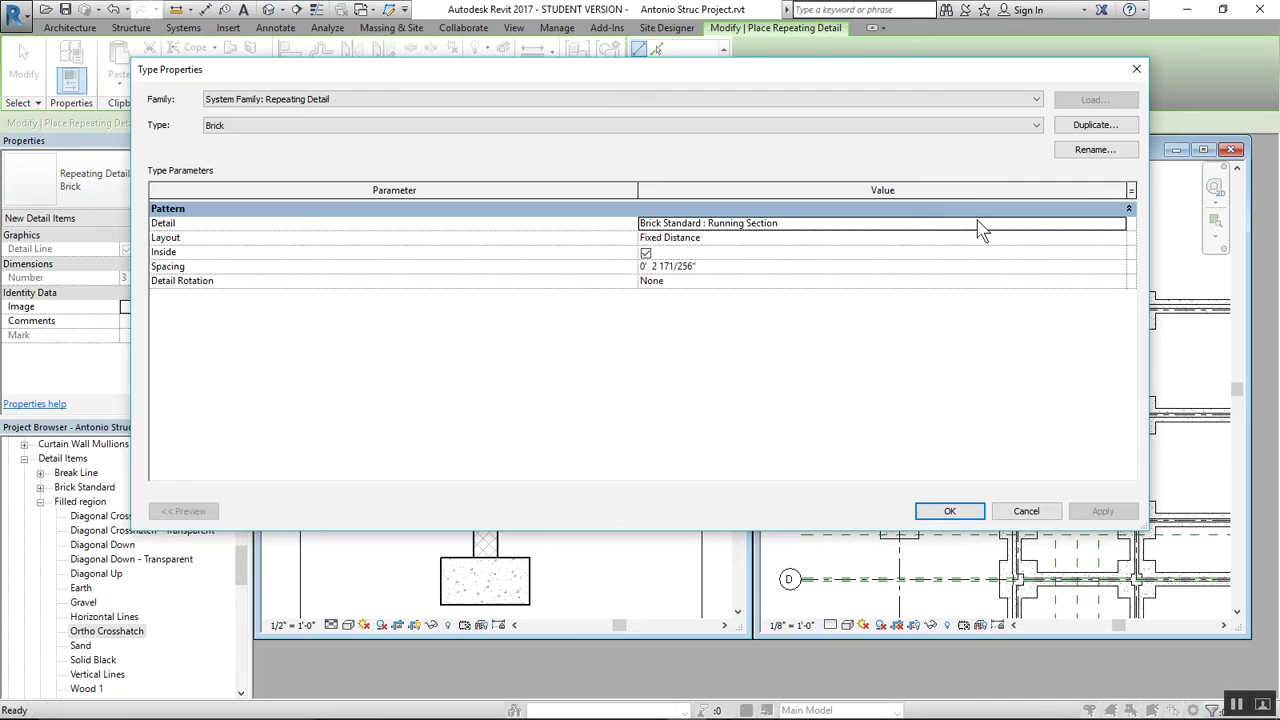
pyautogui.click(979, 223)
pyautogui.click(1119, 226)
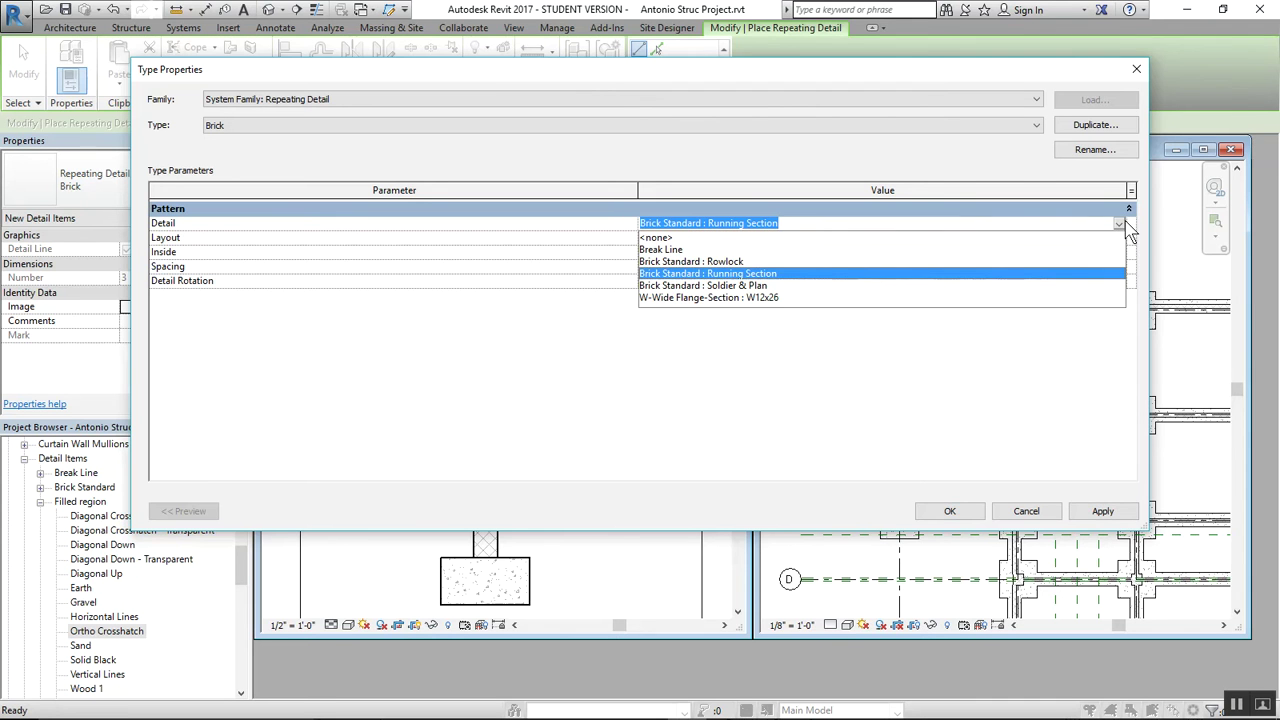
pyautogui.click(1126, 230)
pyautogui.click(950, 511)
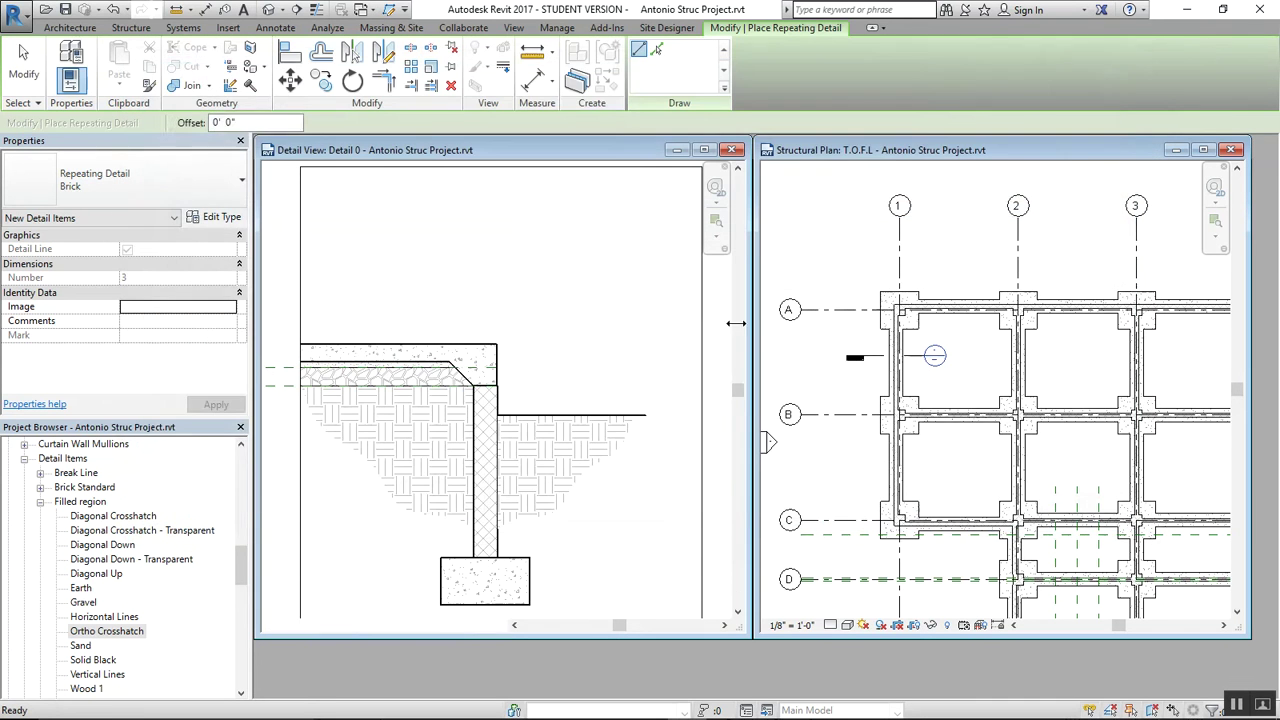
pyautogui.click(482, 345)
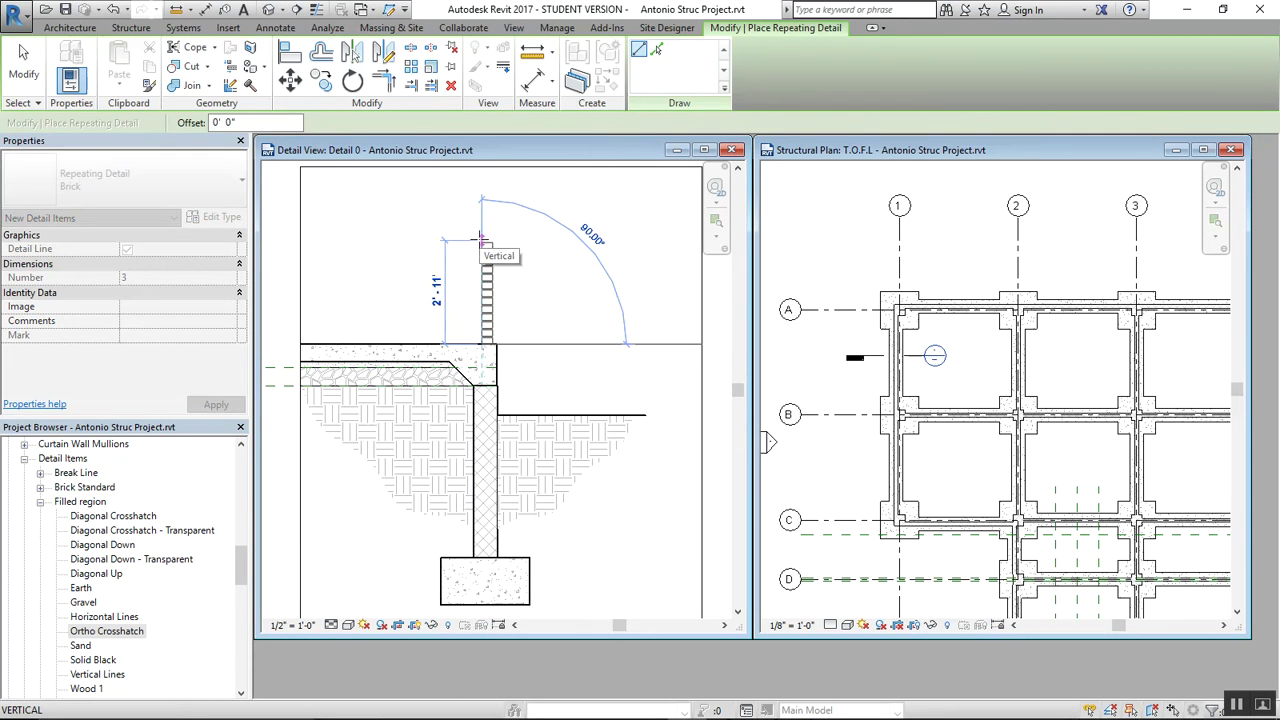
pyautogui.press('Escape')
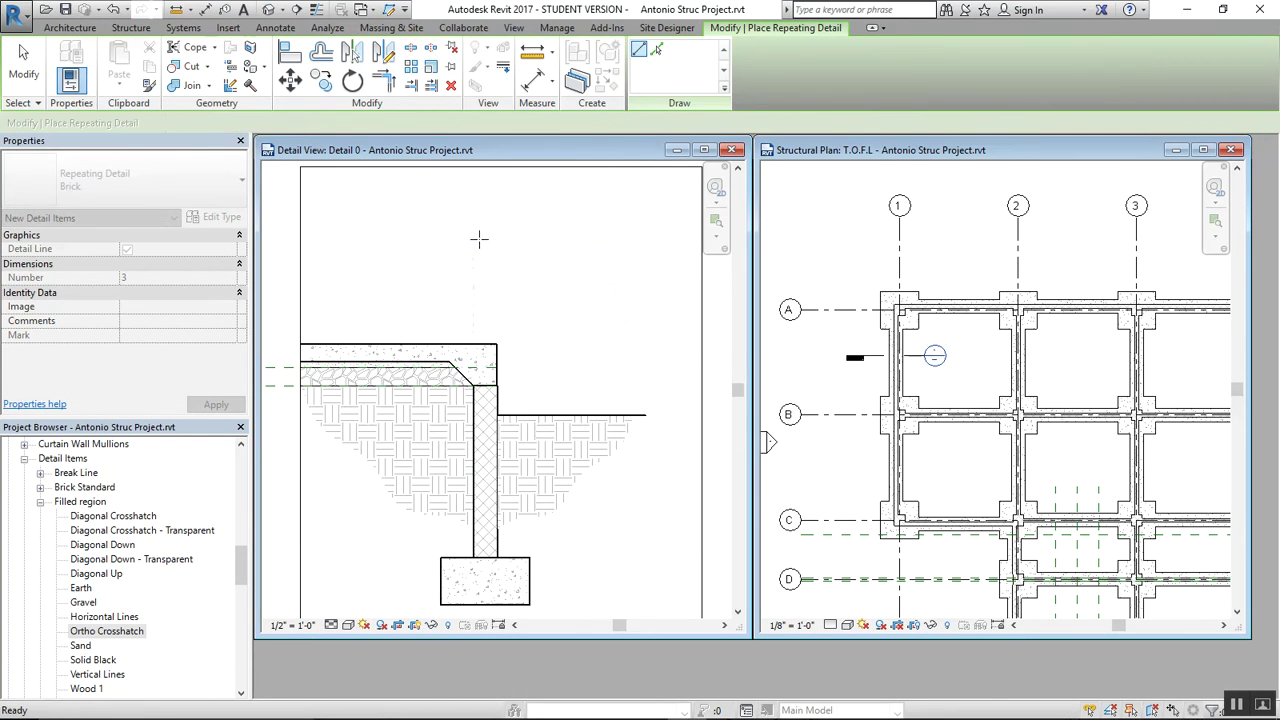
pyautogui.press('Escape')
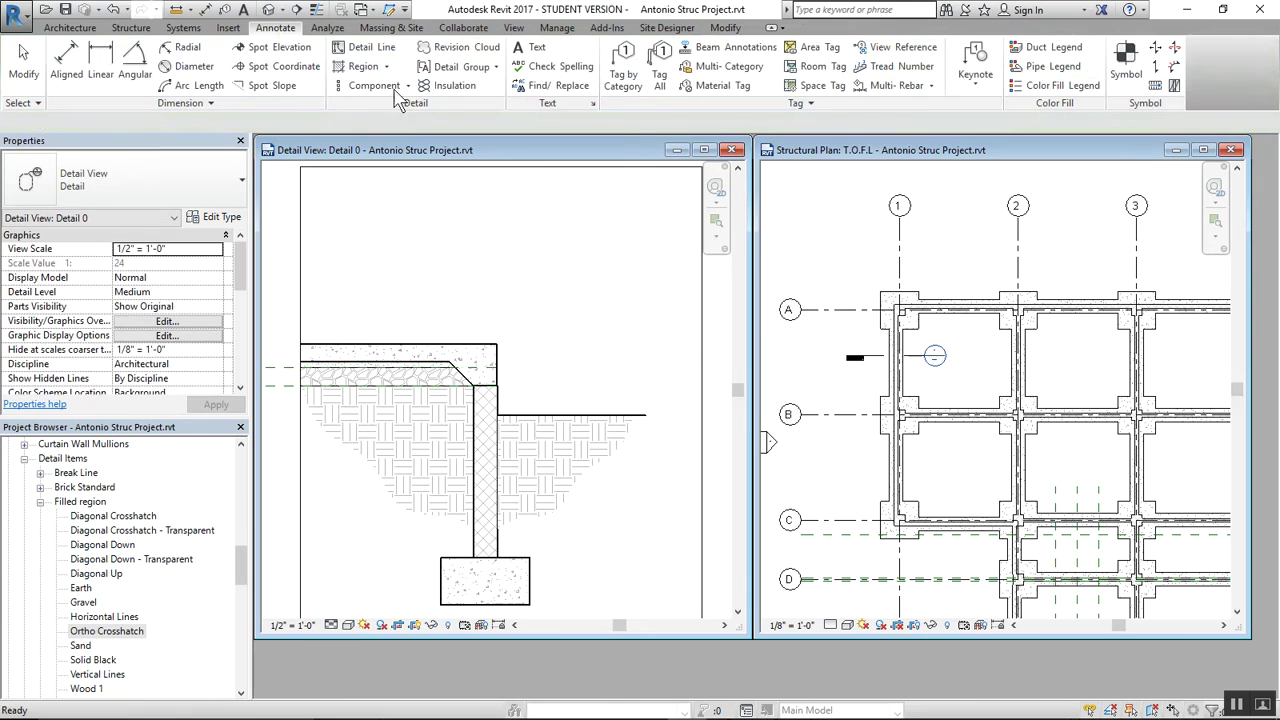
pyautogui.click(373, 88)
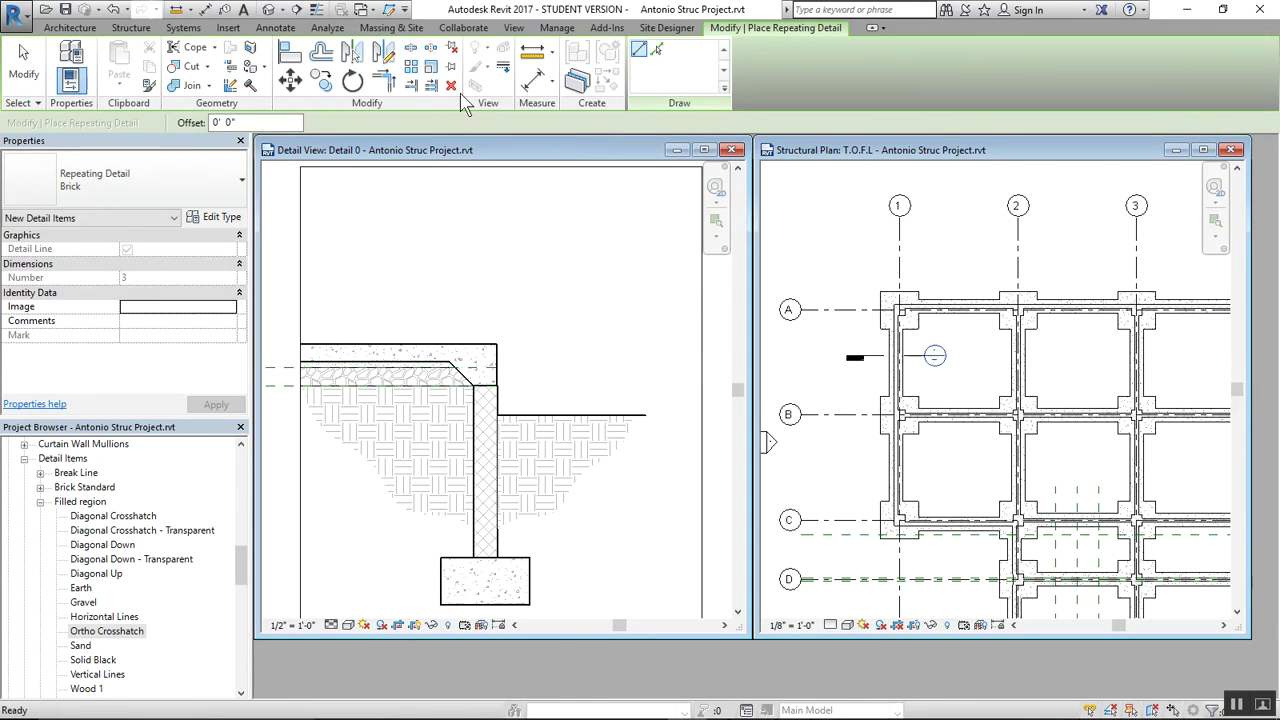
pyautogui.click(183, 191)
pyautogui.press('Escape')
pyautogui.press('Escape')
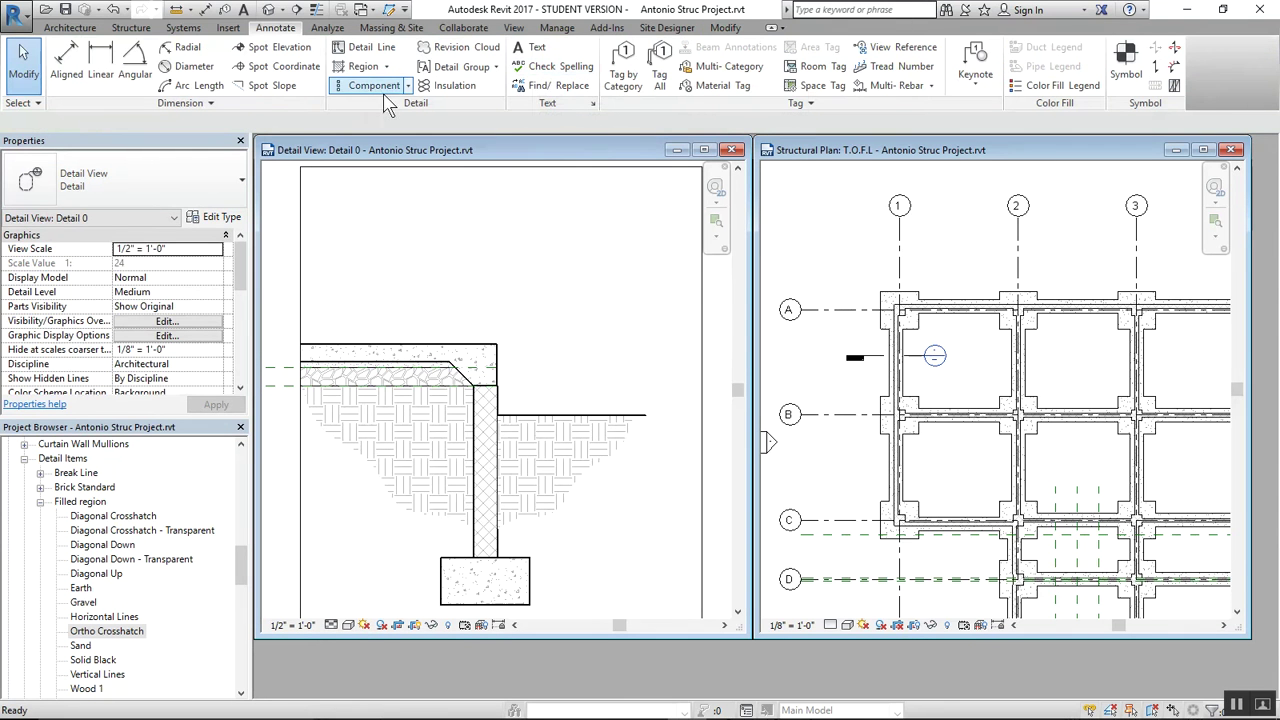
# Start placing a detail component and load CMU-3 Core-Section.rfa from the Detail Items, Div 04-Masonry, 042200-Concrete Unit Masonry folder
pyautogui.click(388, 67)
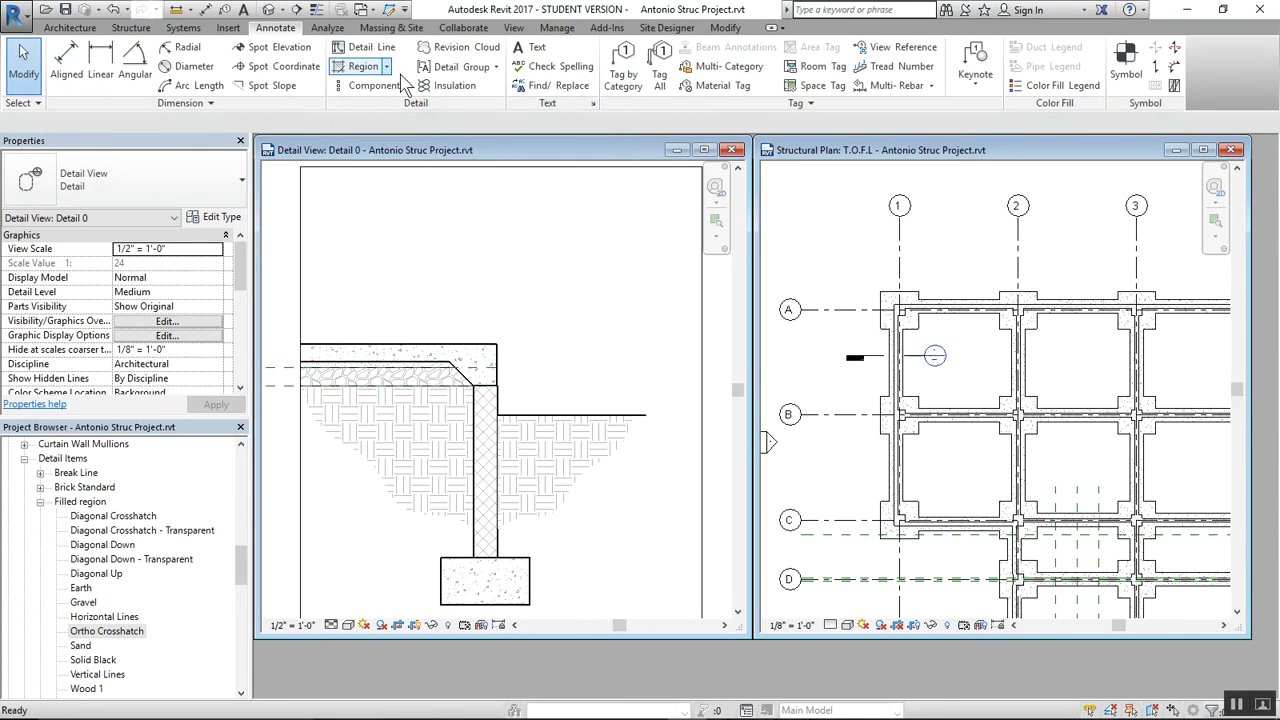
pyautogui.click(408, 86)
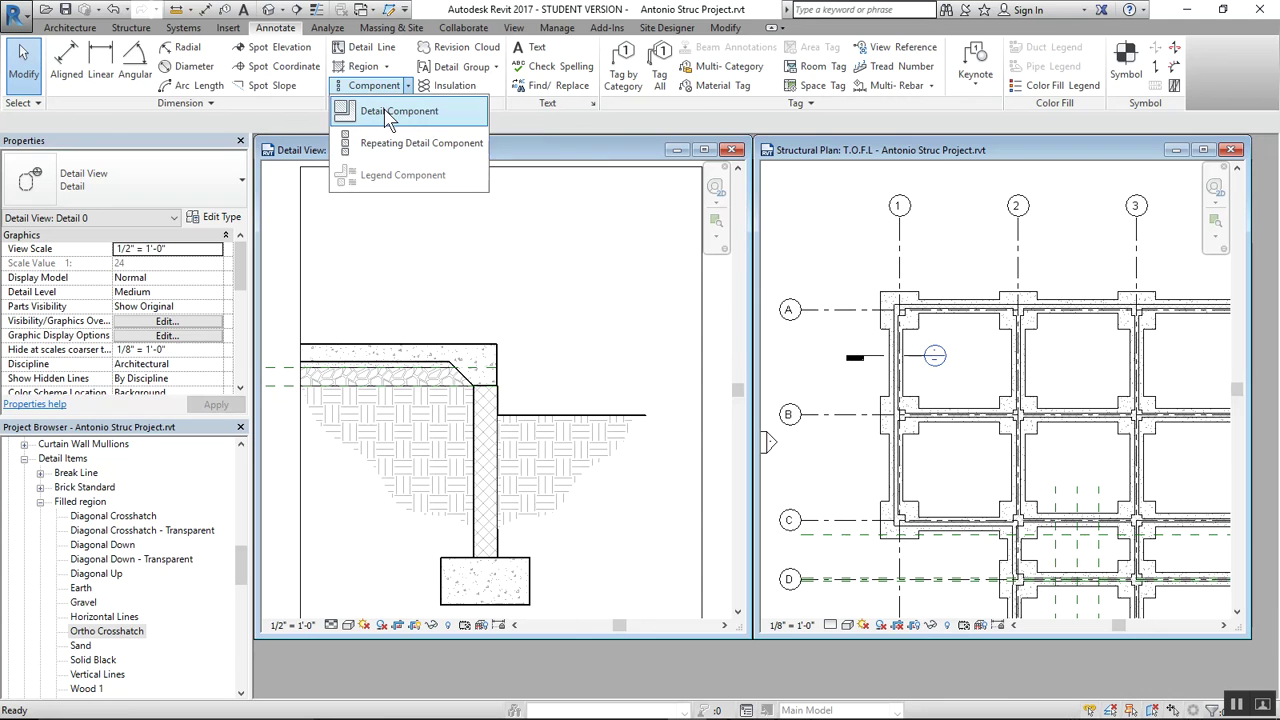
pyautogui.click(392, 112)
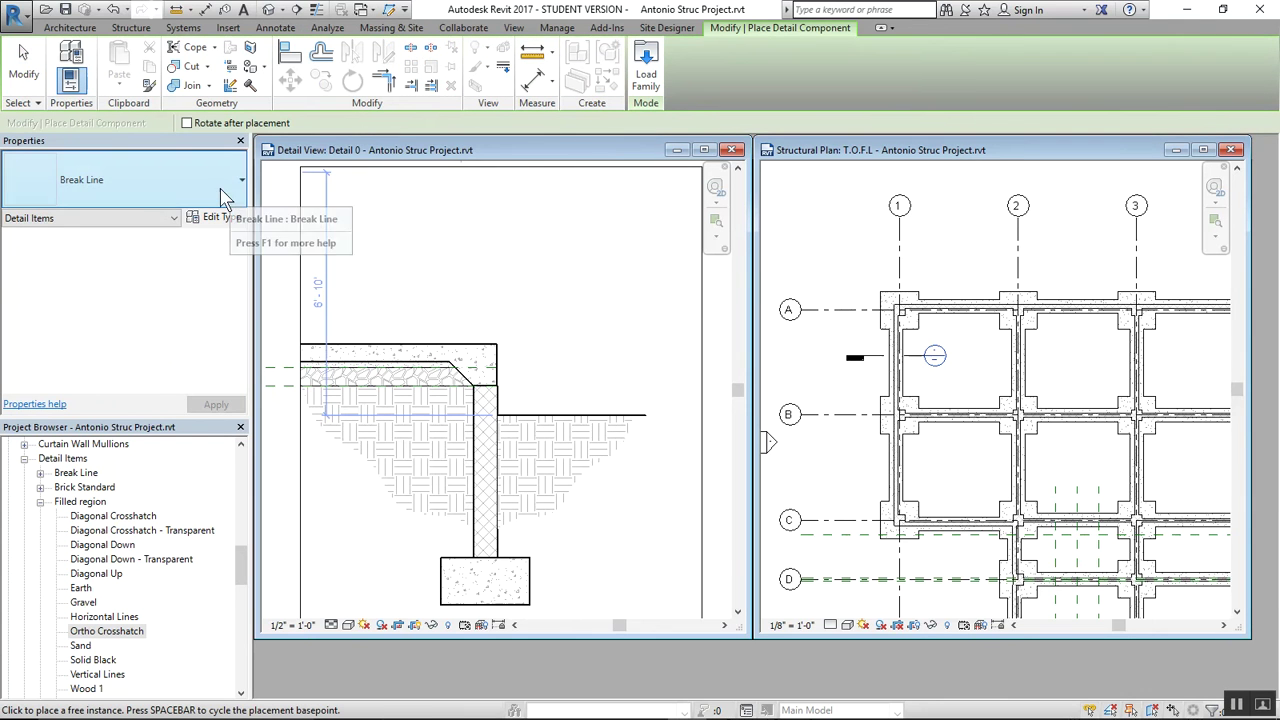
pyautogui.click(222, 197)
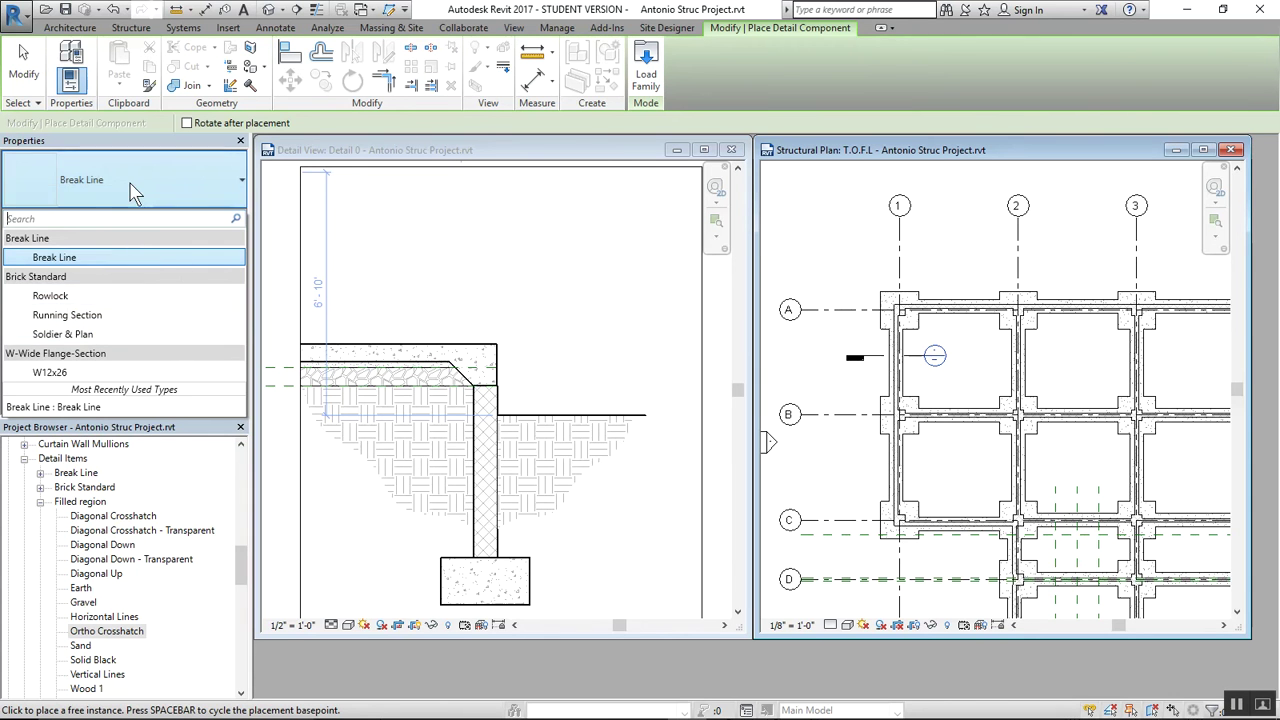
pyautogui.click(115, 258)
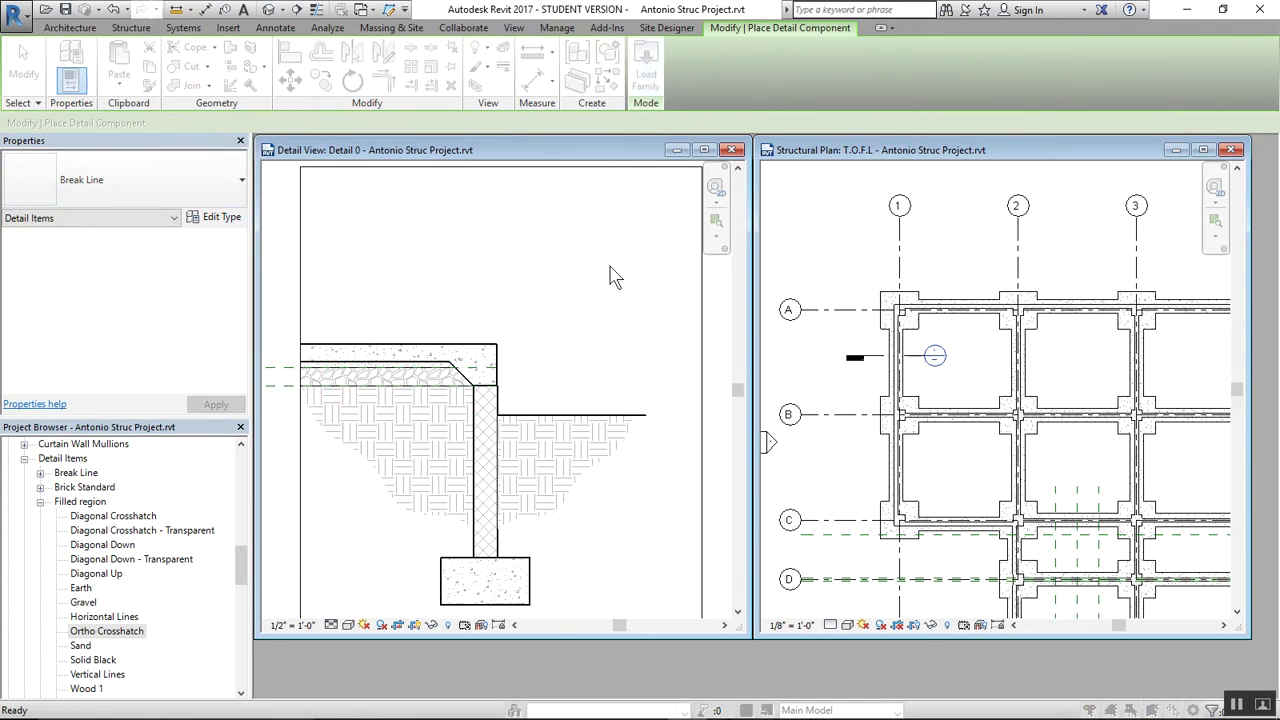
pyautogui.click(645, 68)
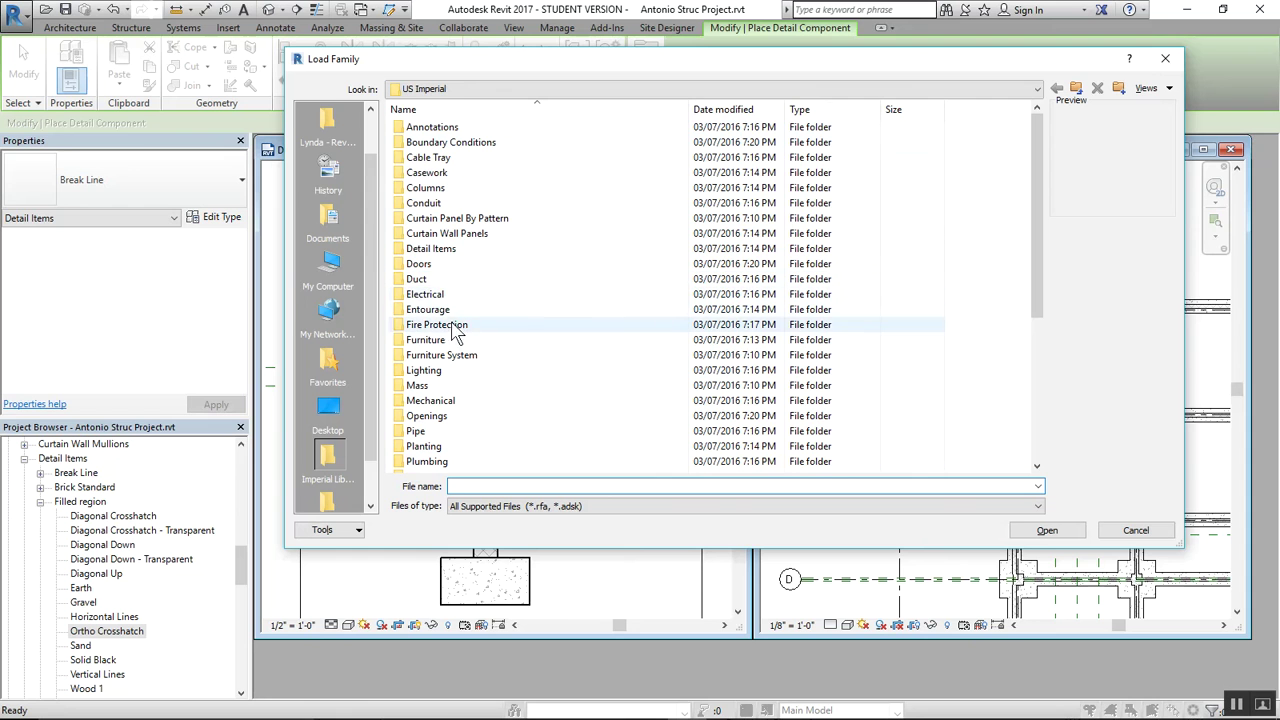
pyautogui.doubleClick(443, 249)
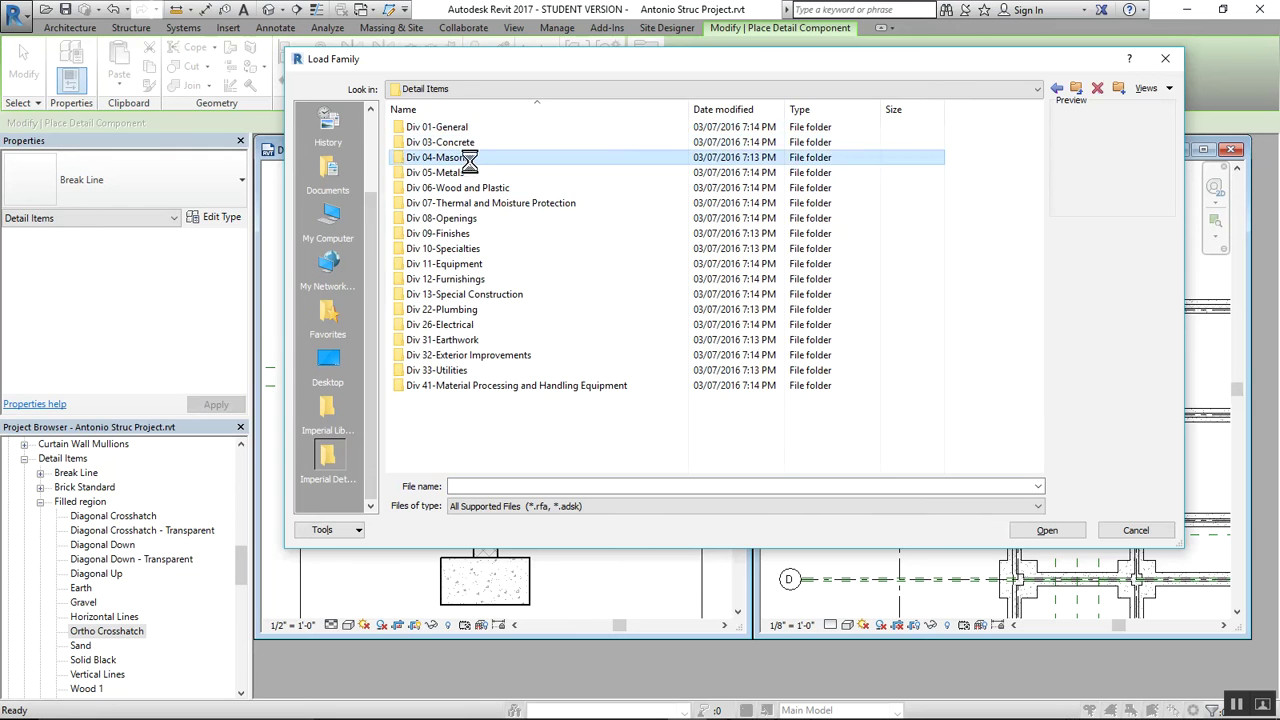
pyautogui.doubleClick(472, 160)
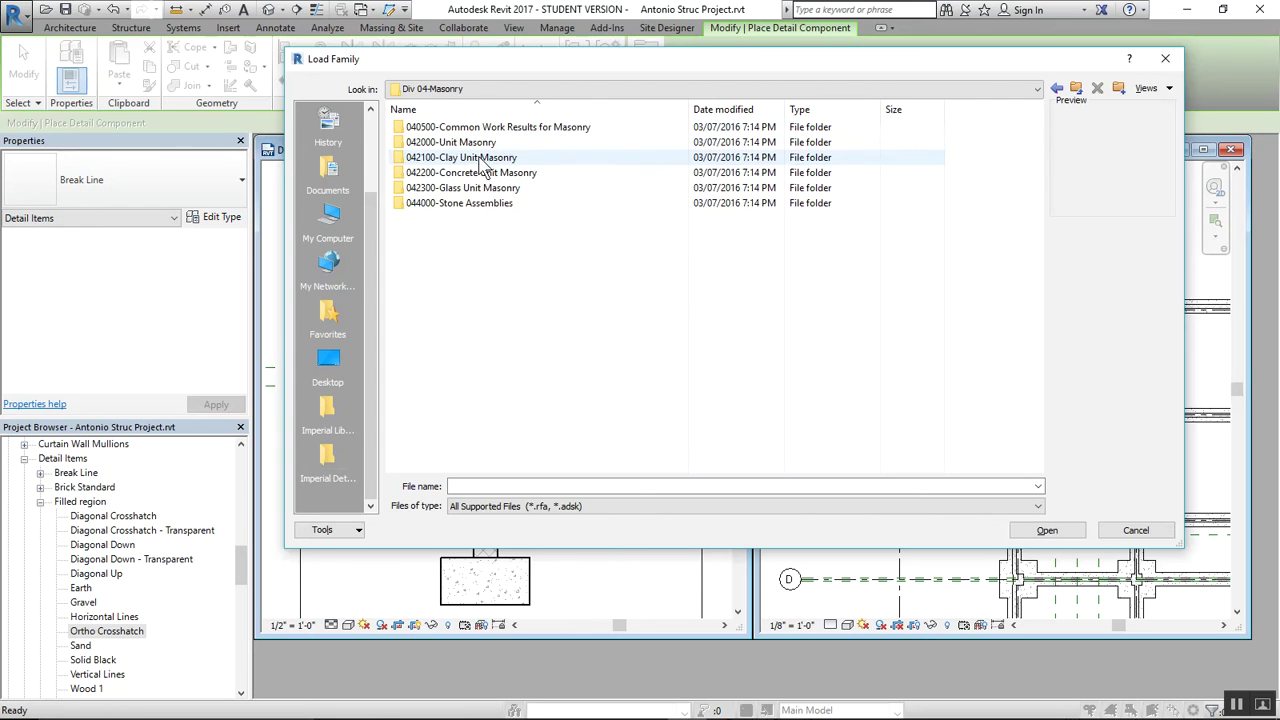
pyautogui.click(527, 179)
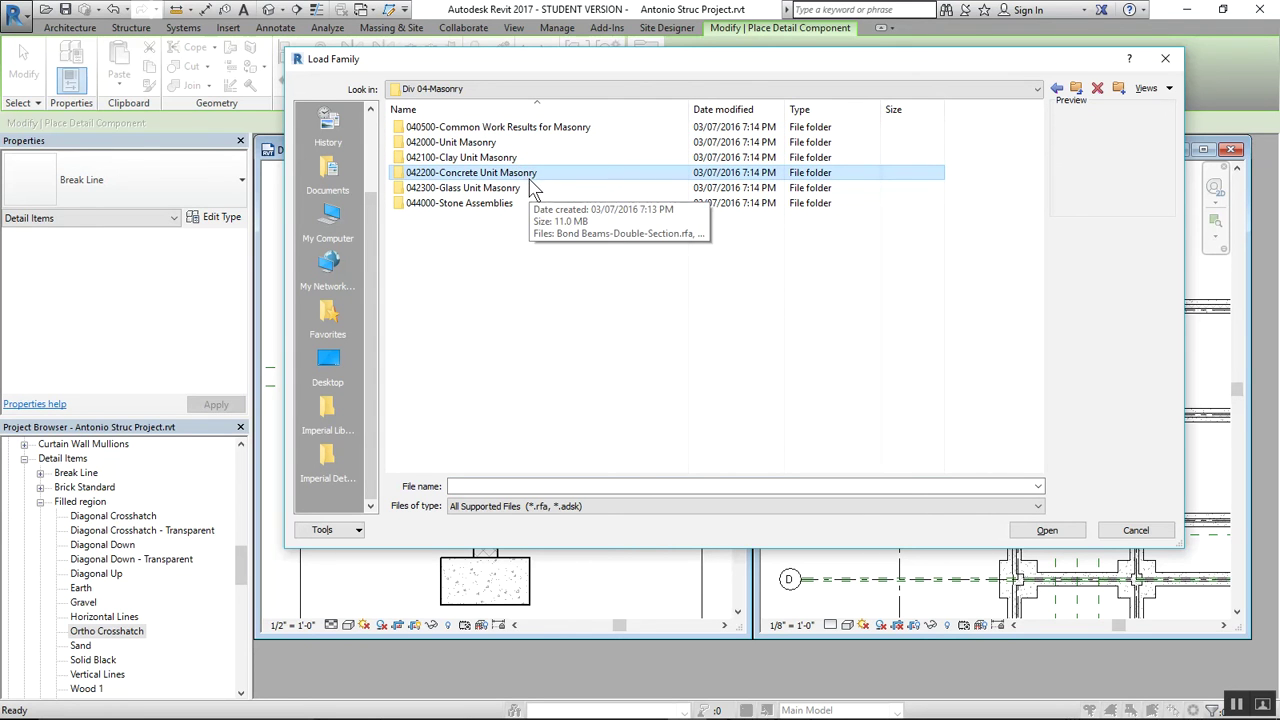
pyautogui.doubleClick(485, 175)
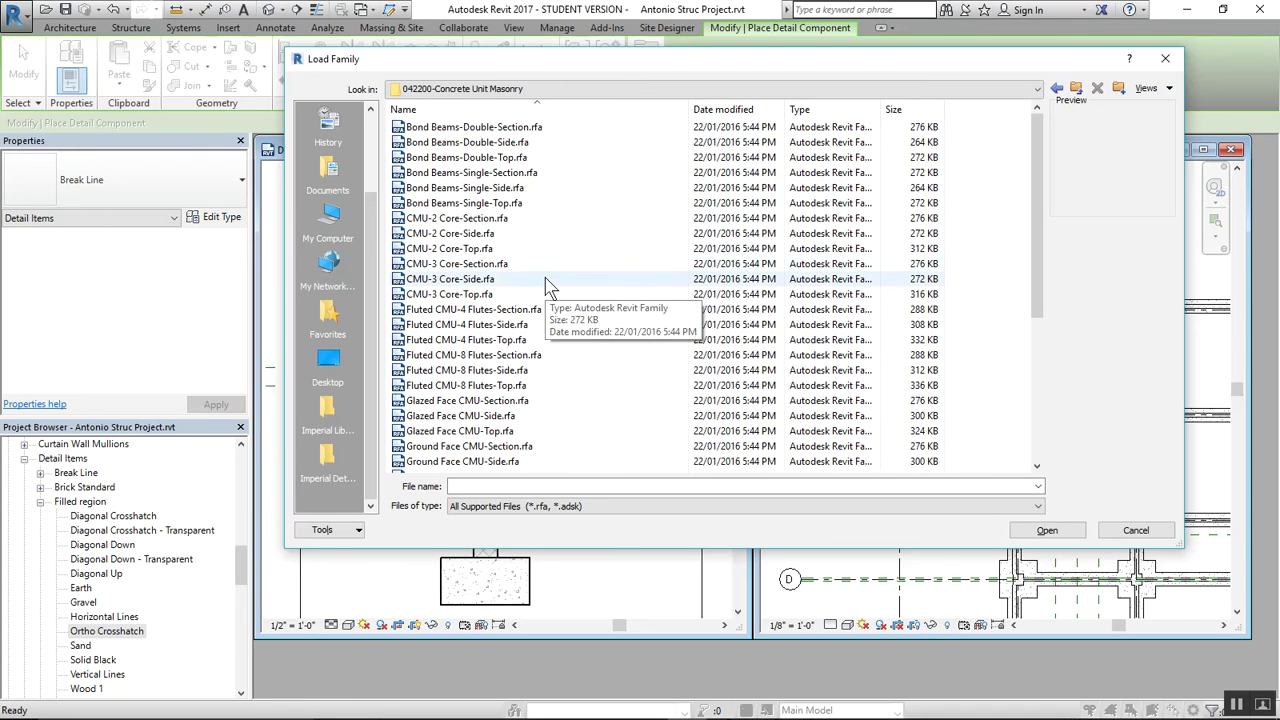
pyautogui.click(462, 236)
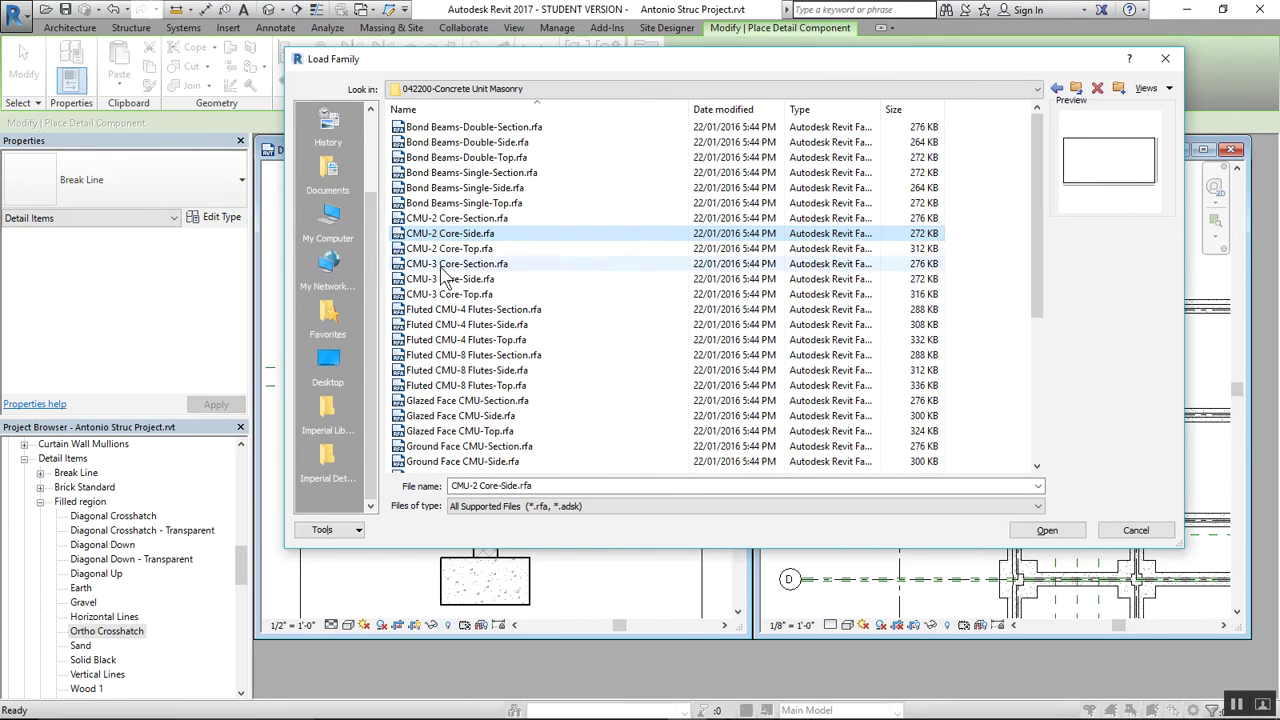
pyautogui.click(454, 266)
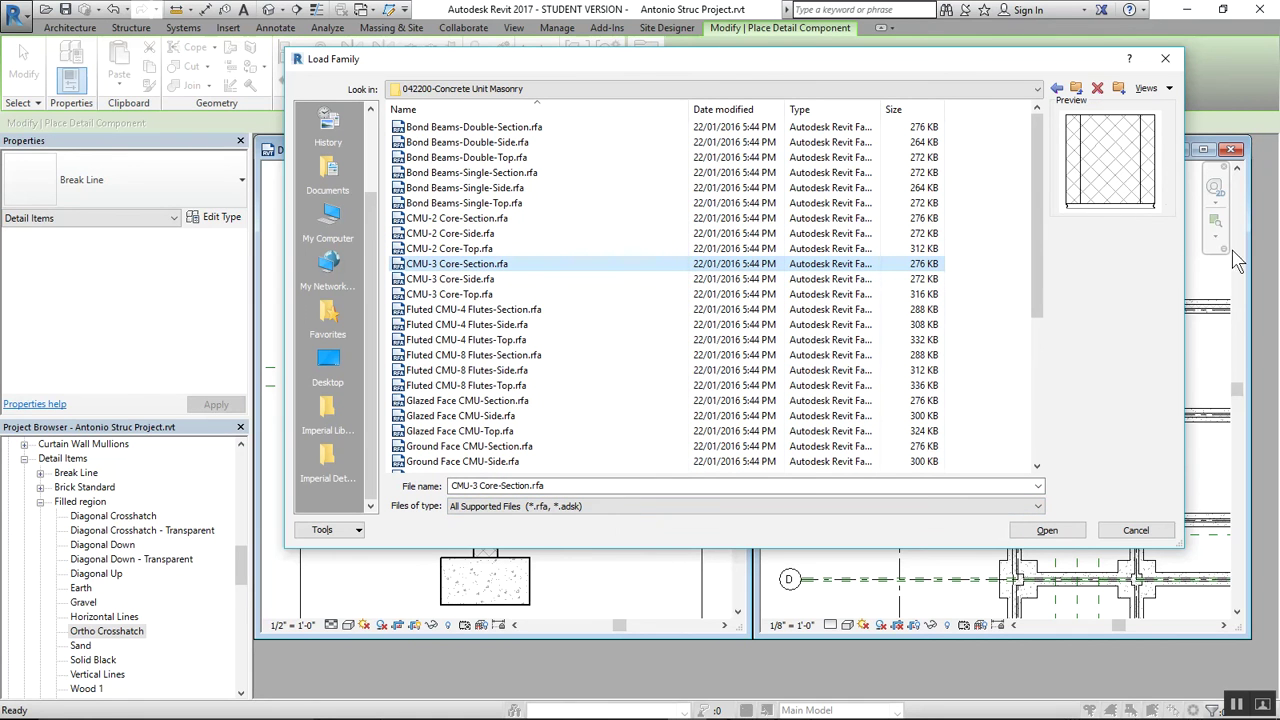
pyautogui.click(1048, 530)
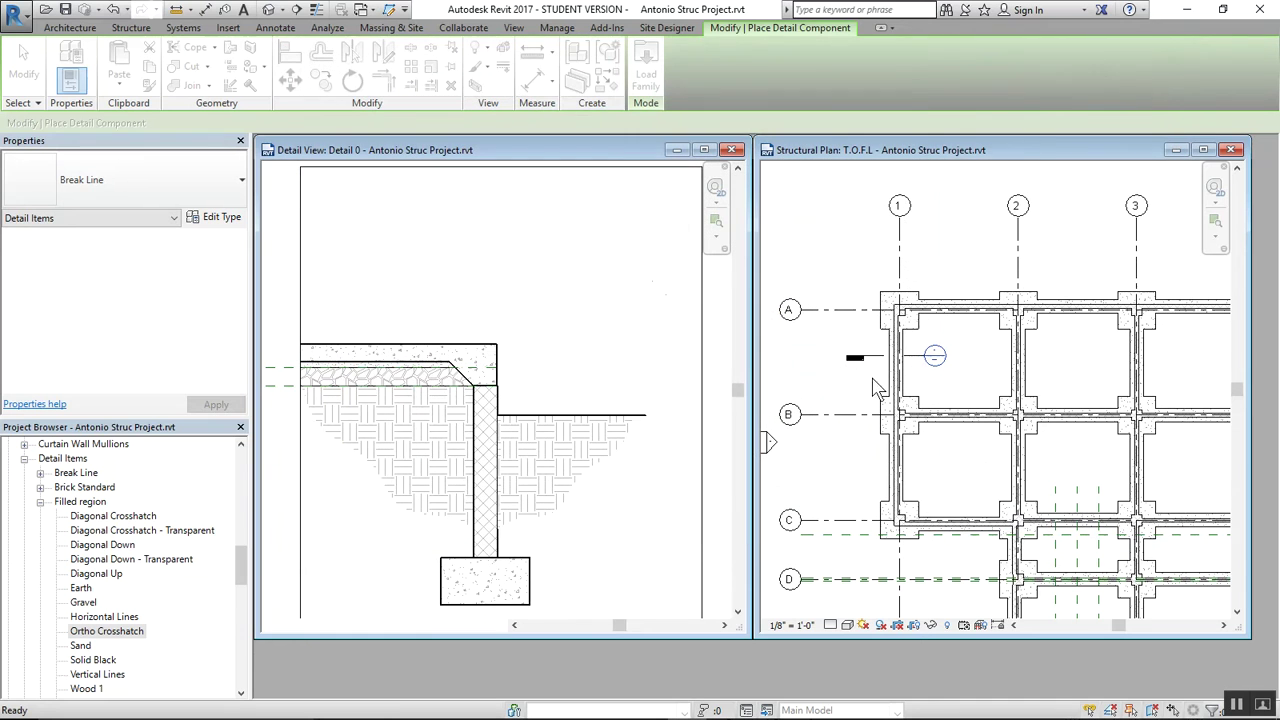
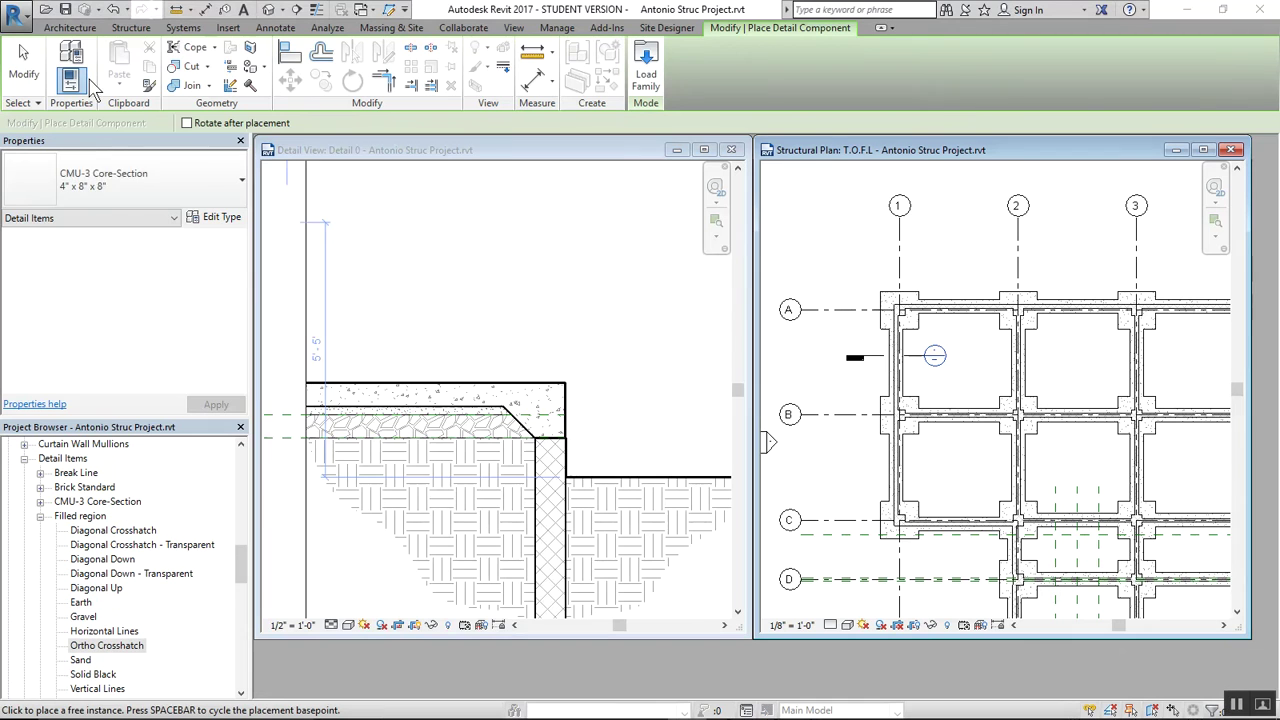
# Load the CMU-2 Core-Section.rfa detail component from the Detail Items, Div 04-Masonry, 042200-Concrete Unit Masonry folder
pyautogui.click(165, 203)
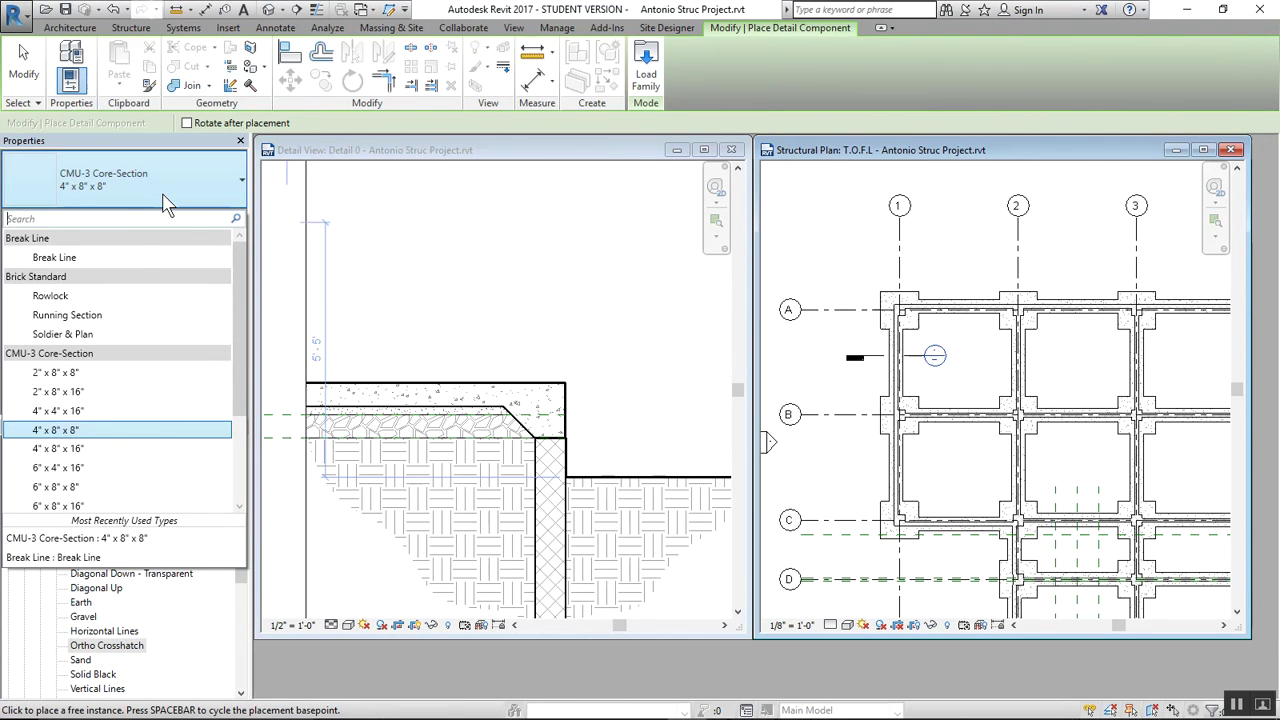
pyautogui.scroll(-3, 210, 393)
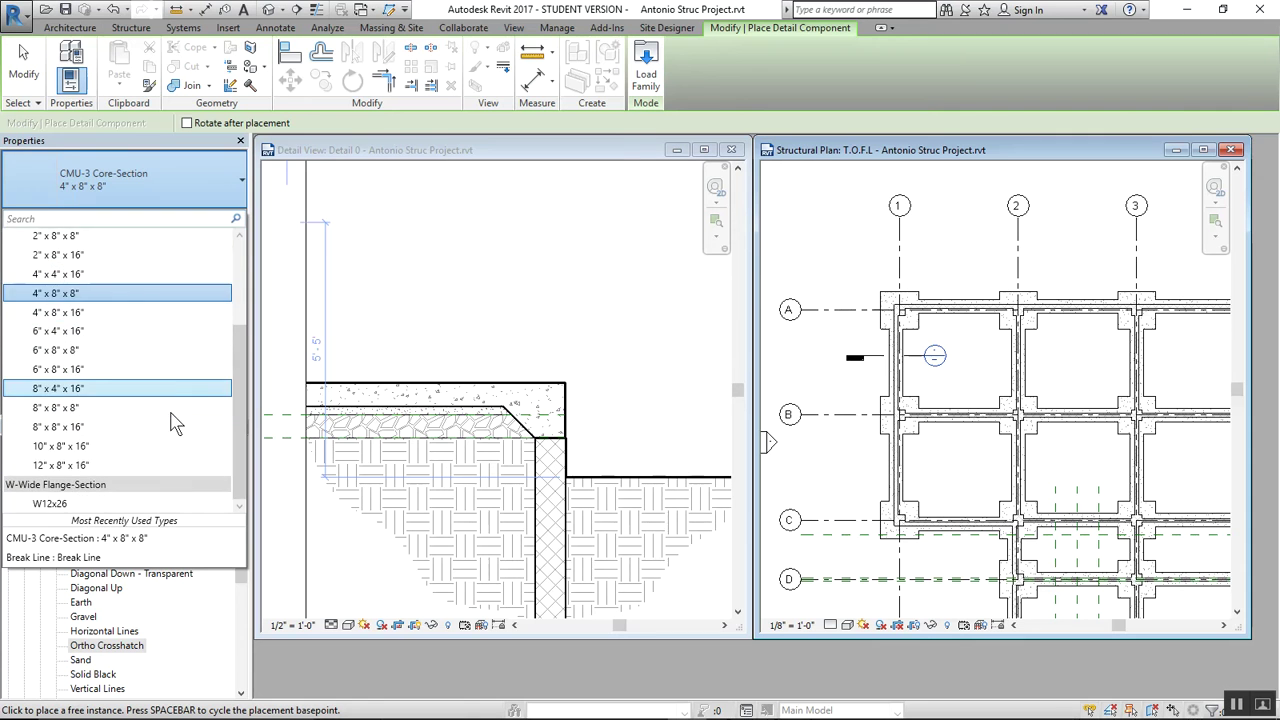
pyautogui.scroll(3, 175, 423)
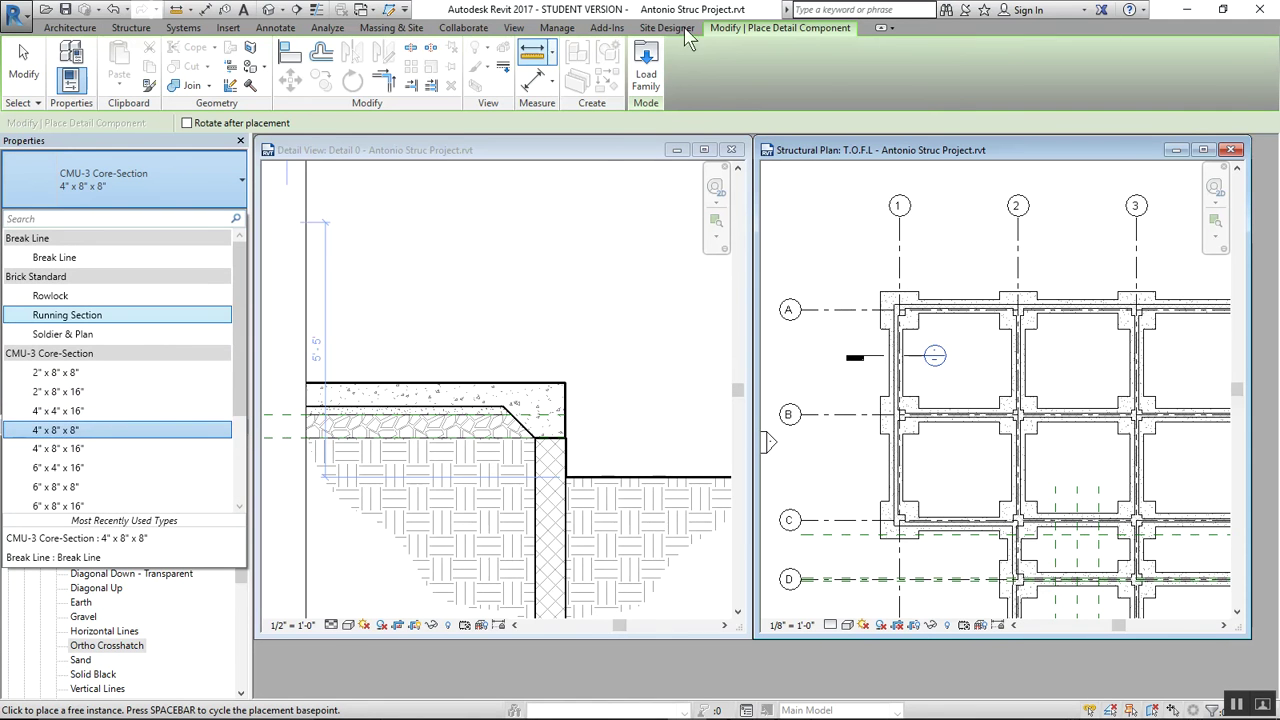
pyautogui.click(645, 72)
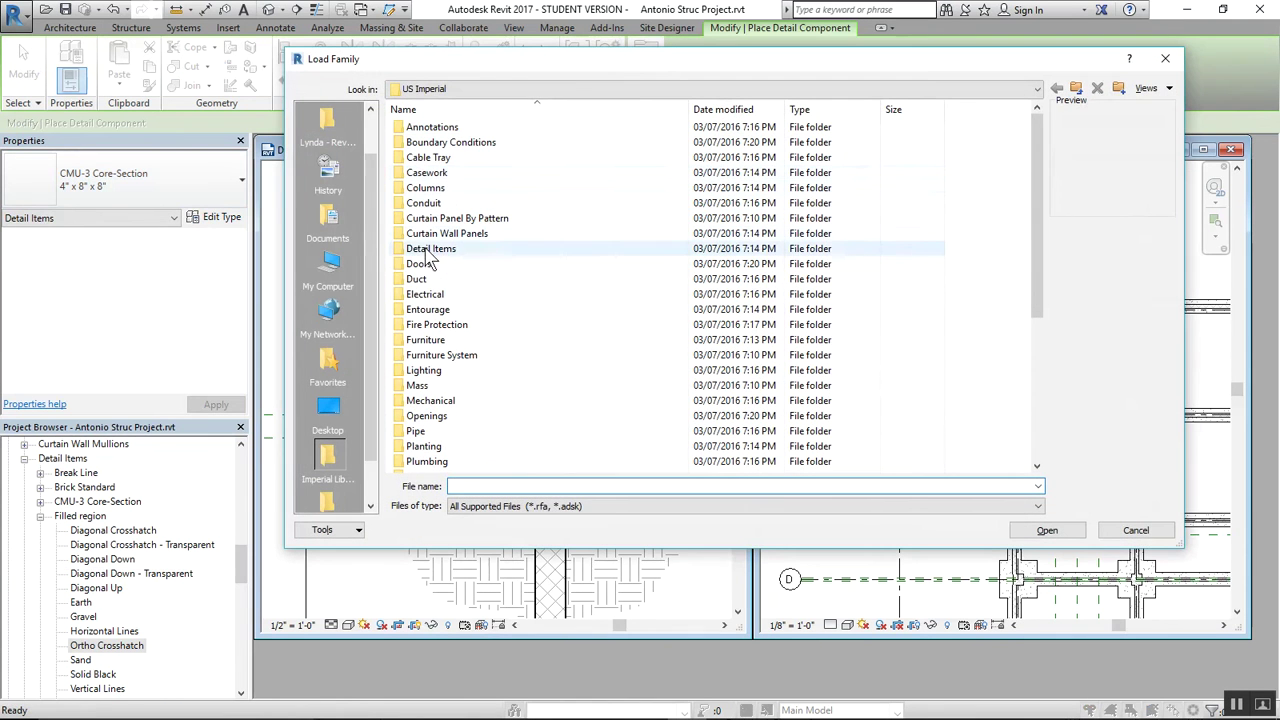
pyautogui.doubleClick(440, 252)
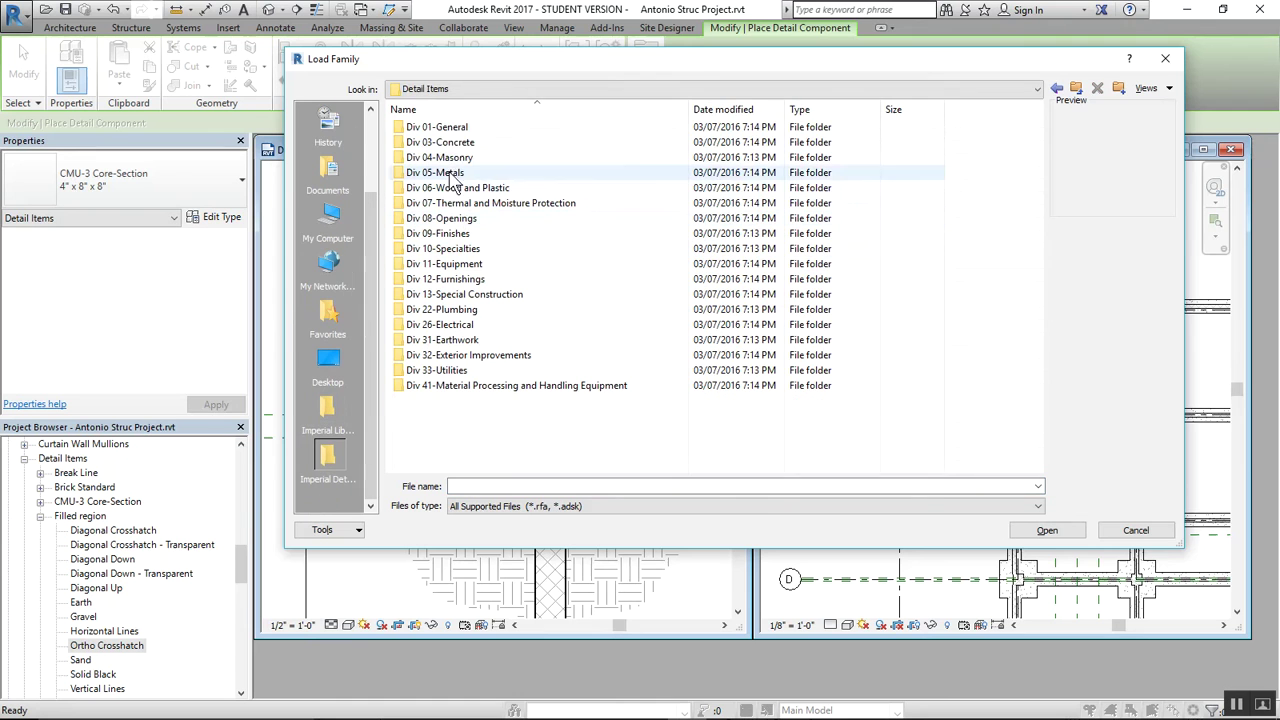
pyautogui.click(454, 158)
pyautogui.doubleClick(454, 160)
pyautogui.doubleClick(464, 174)
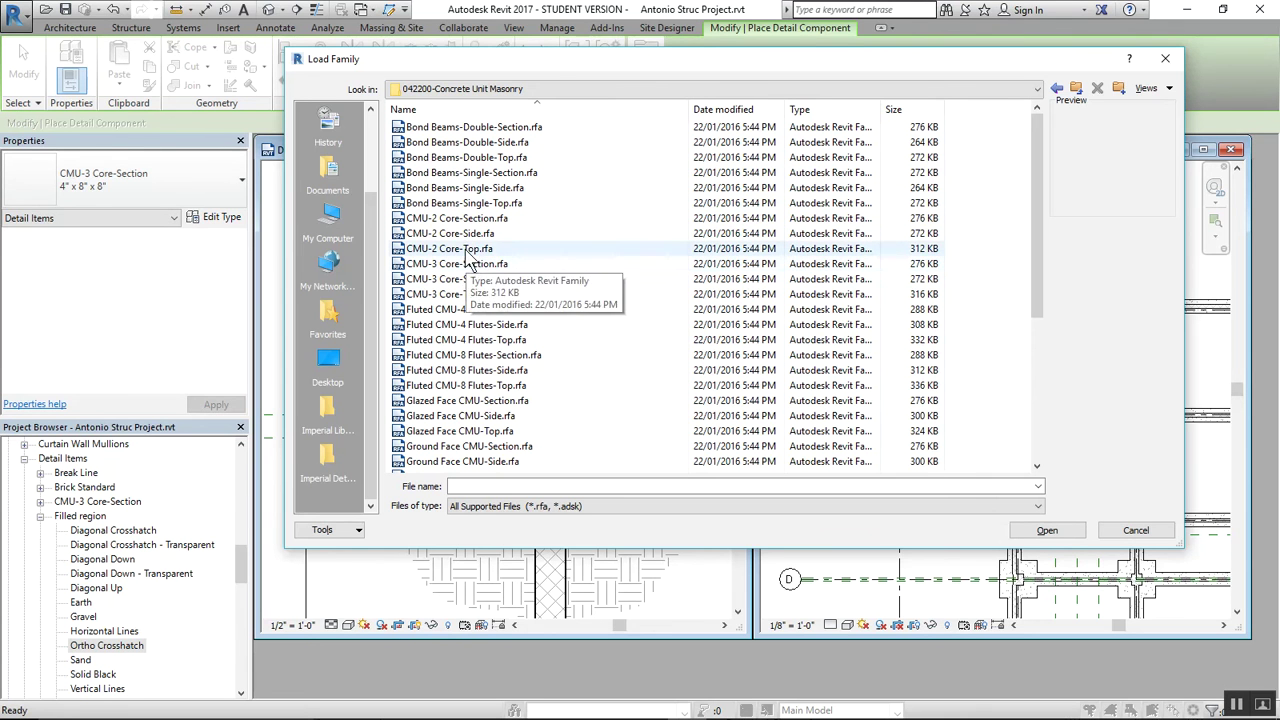
pyautogui.click(456, 218)
pyautogui.click(1047, 530)
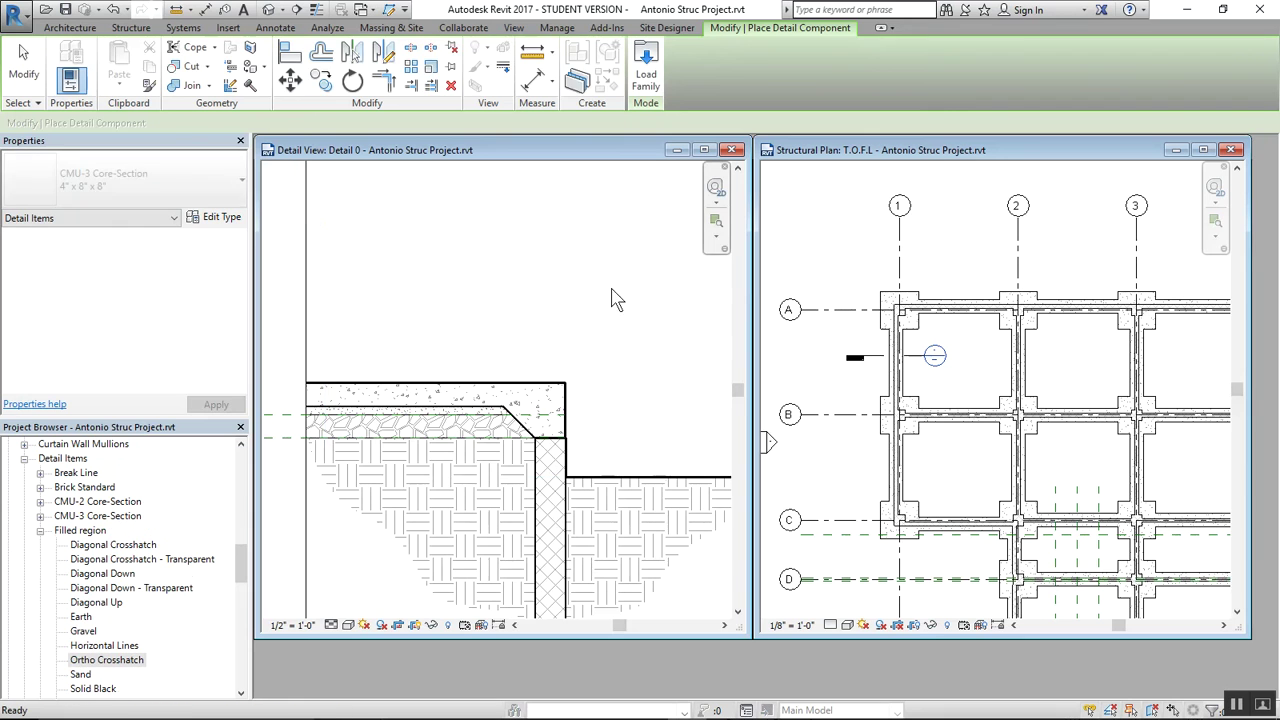
# Try placing a single 6" x 8" x 16" CMU-2 Core-Section block on top of the slab's outer edge, and undo it
pyautogui.scroll(3, 535, 343)
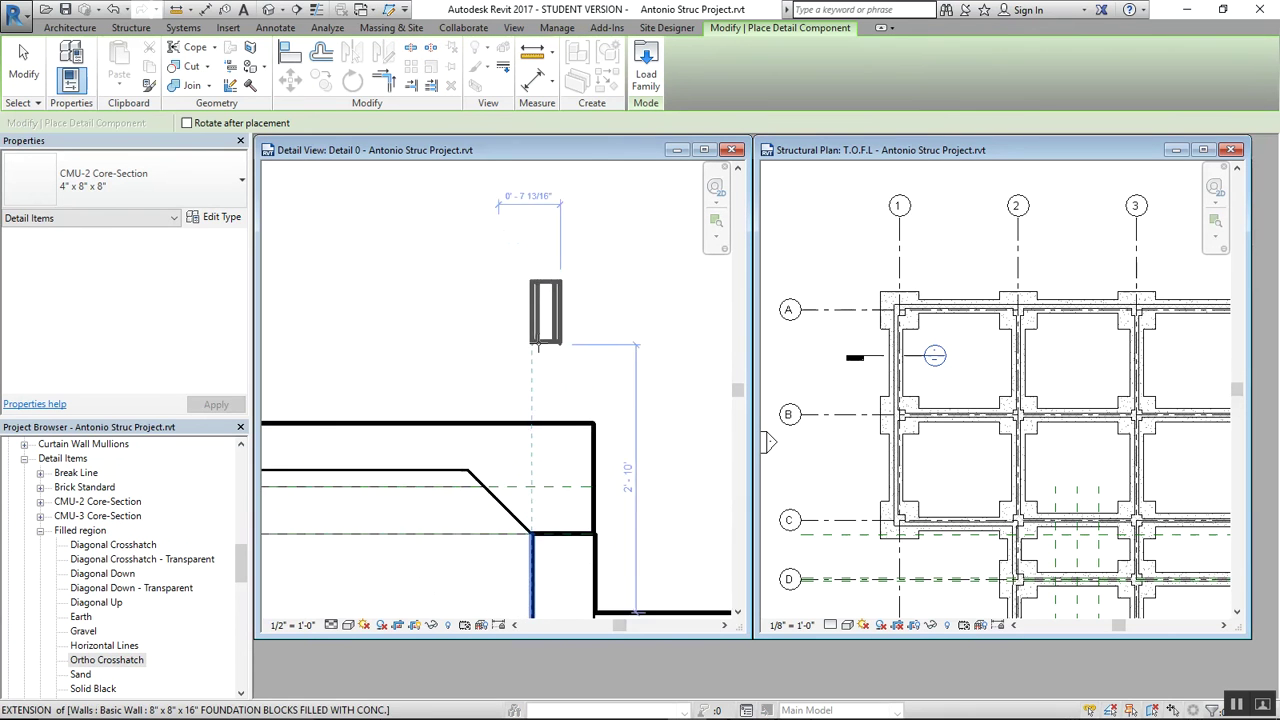
pyautogui.click(128, 195)
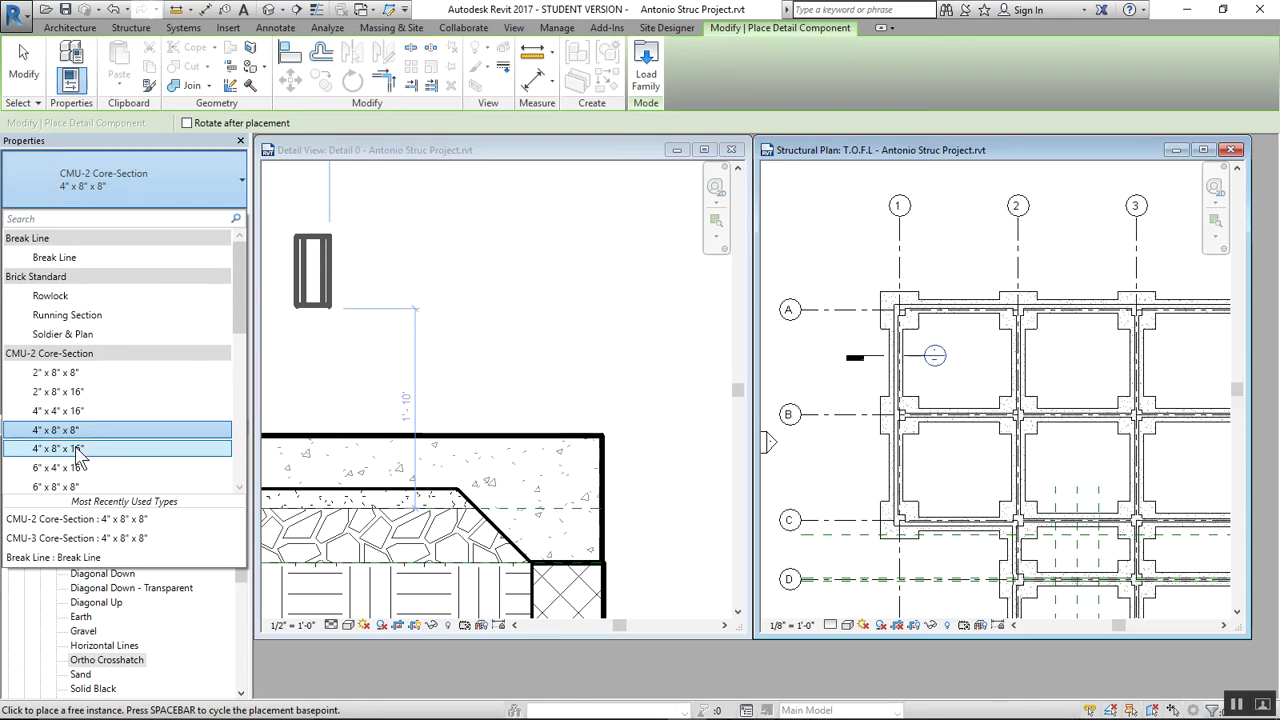
pyautogui.scroll(-1, 64, 468)
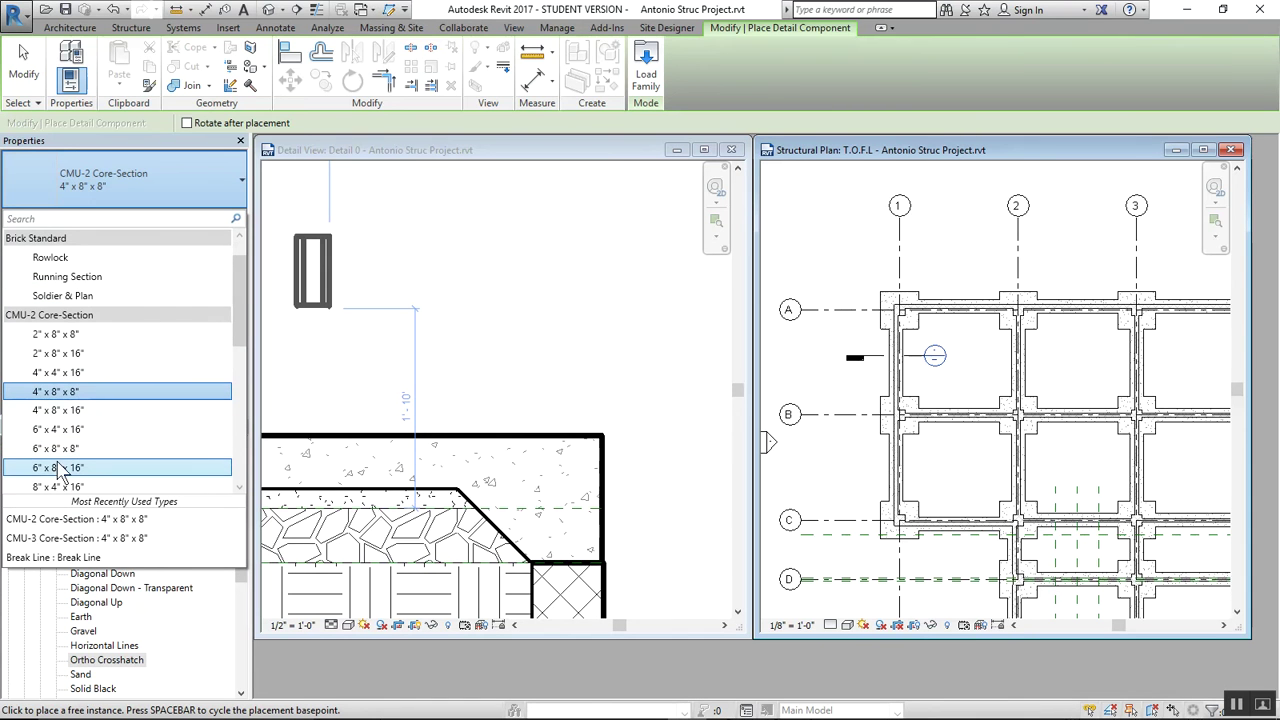
pyautogui.click(60, 467)
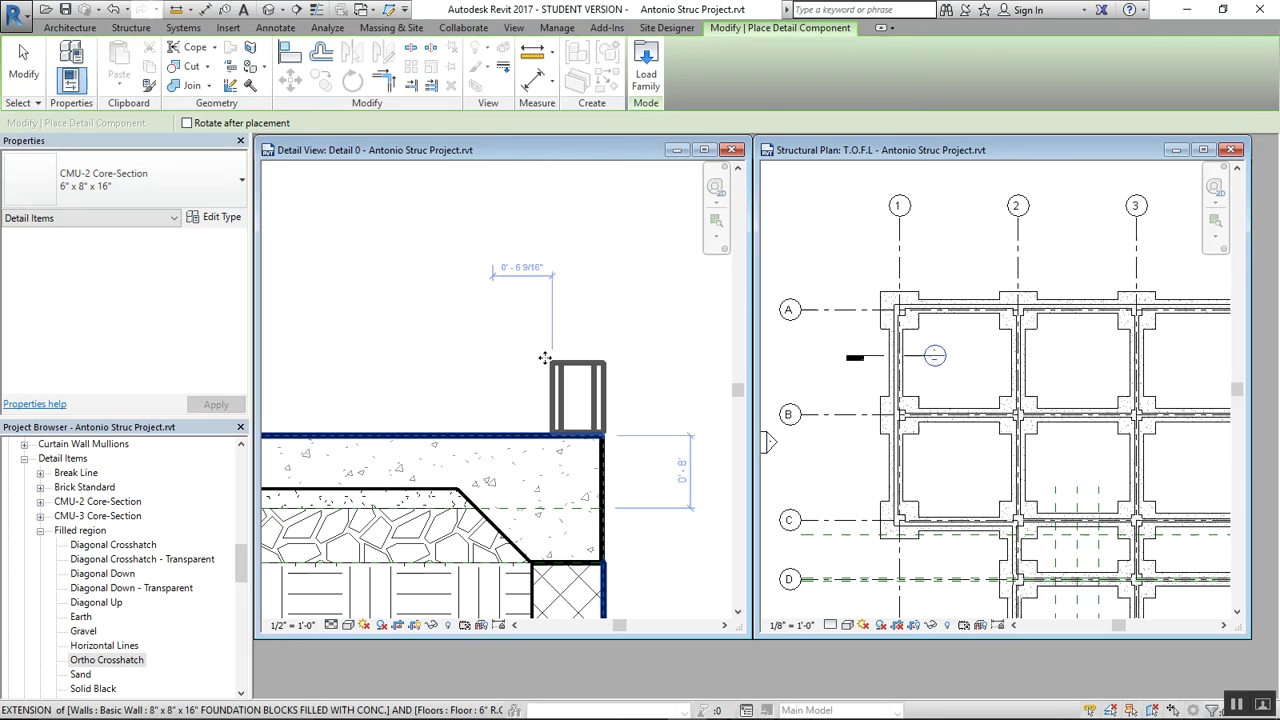
pyautogui.click(544, 358)
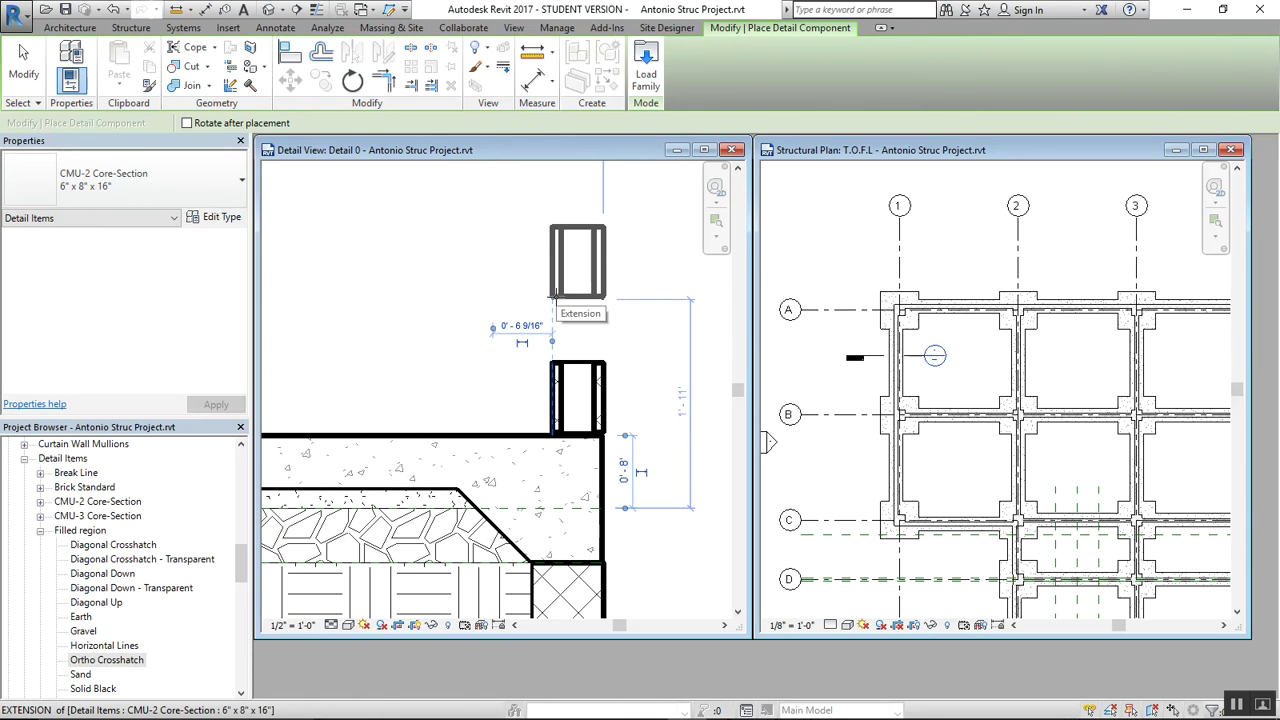
pyautogui.hotkey('ctrl', 'z')
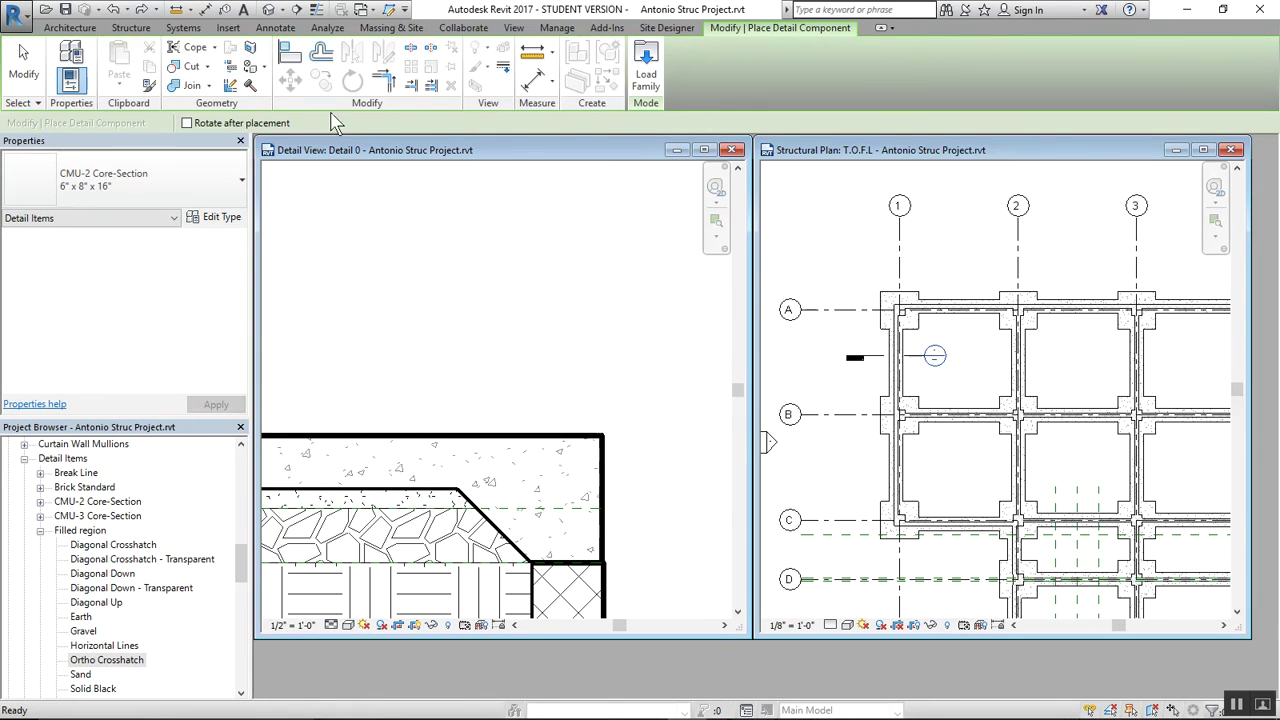
pyautogui.press('Escape')
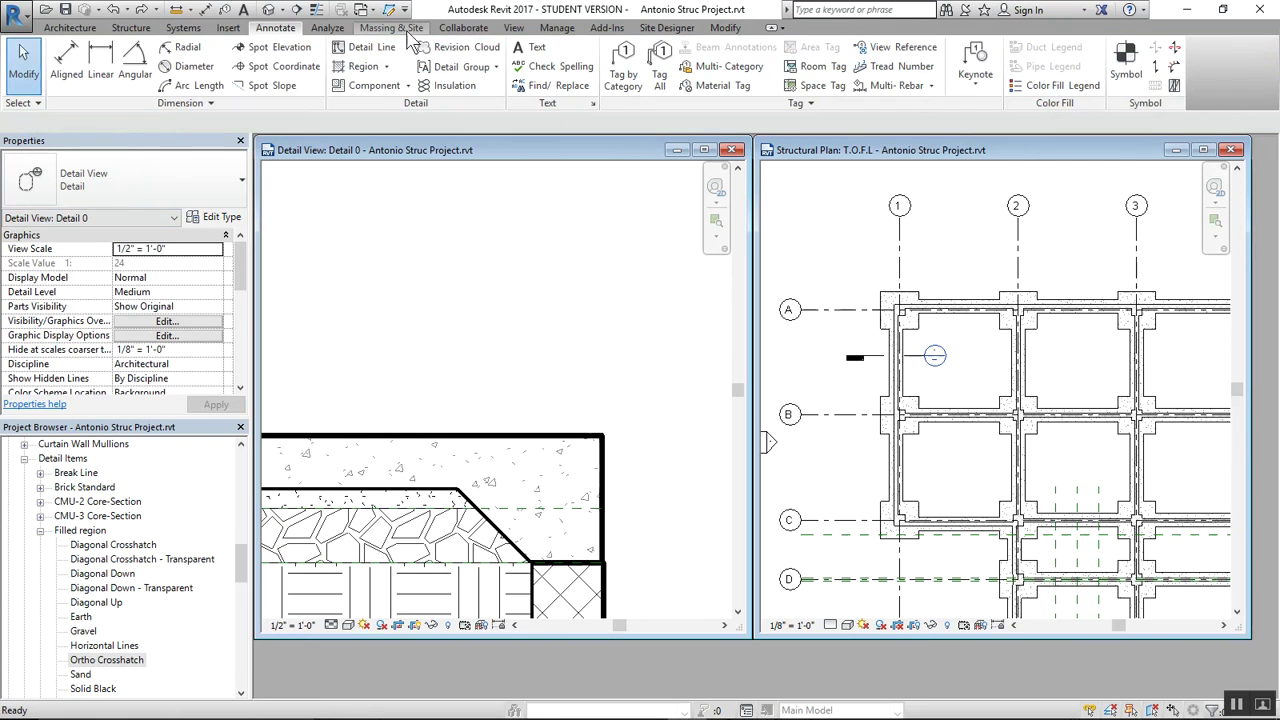
# Start a repeating detail component in the detail view and check which repeating detail types are available
pyautogui.click(407, 86)
pyautogui.click(410, 86)
pyautogui.click(410, 86)
pyautogui.click(403, 150)
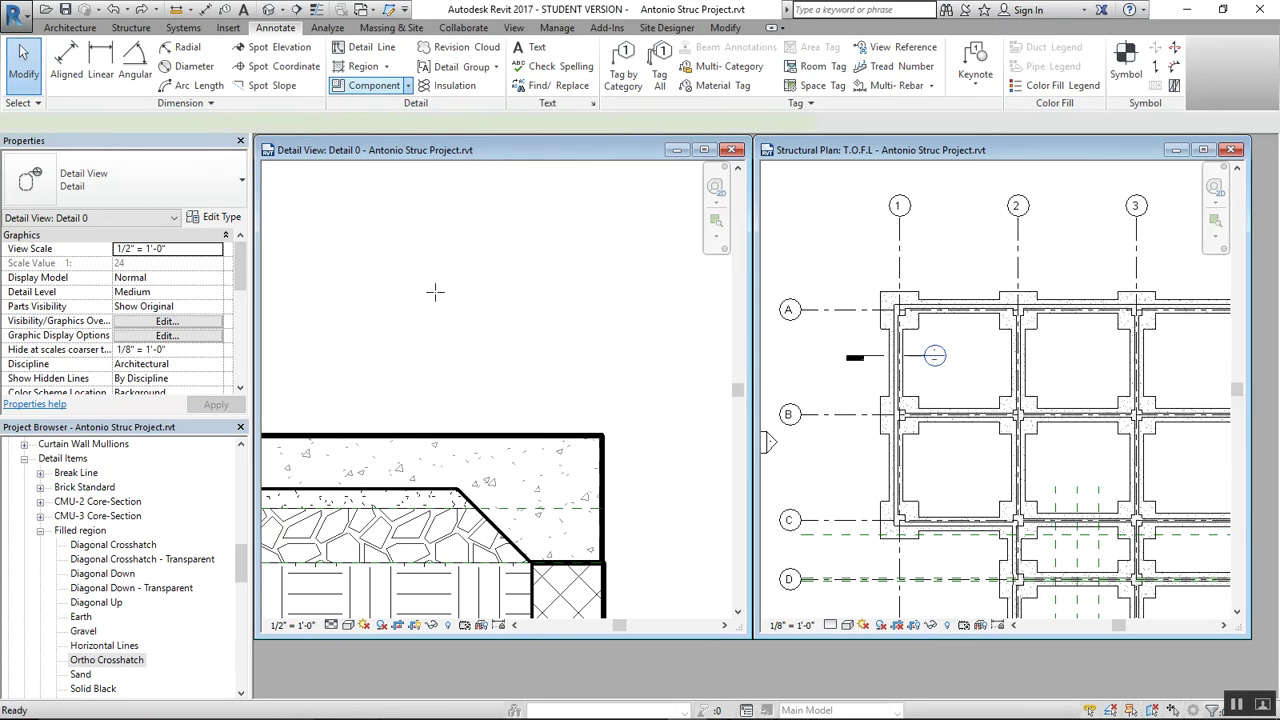
pyautogui.click(210, 195)
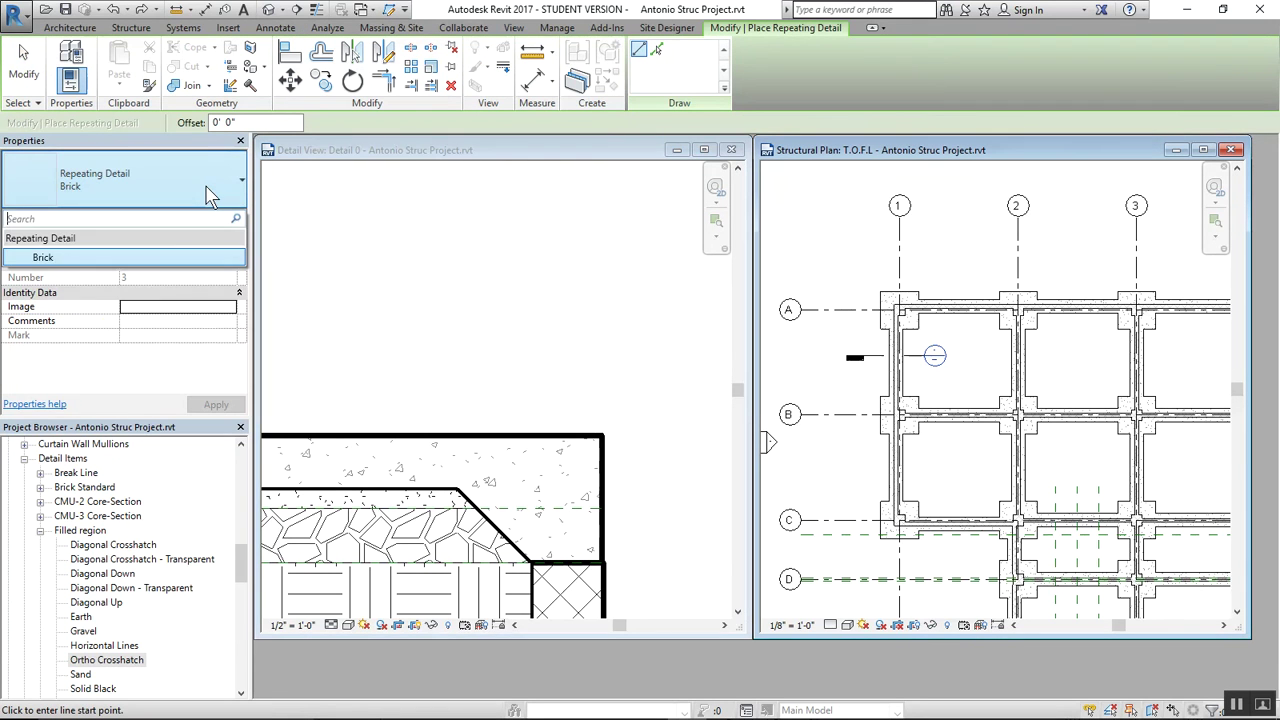
pyautogui.click(207, 194)
pyautogui.click(207, 194)
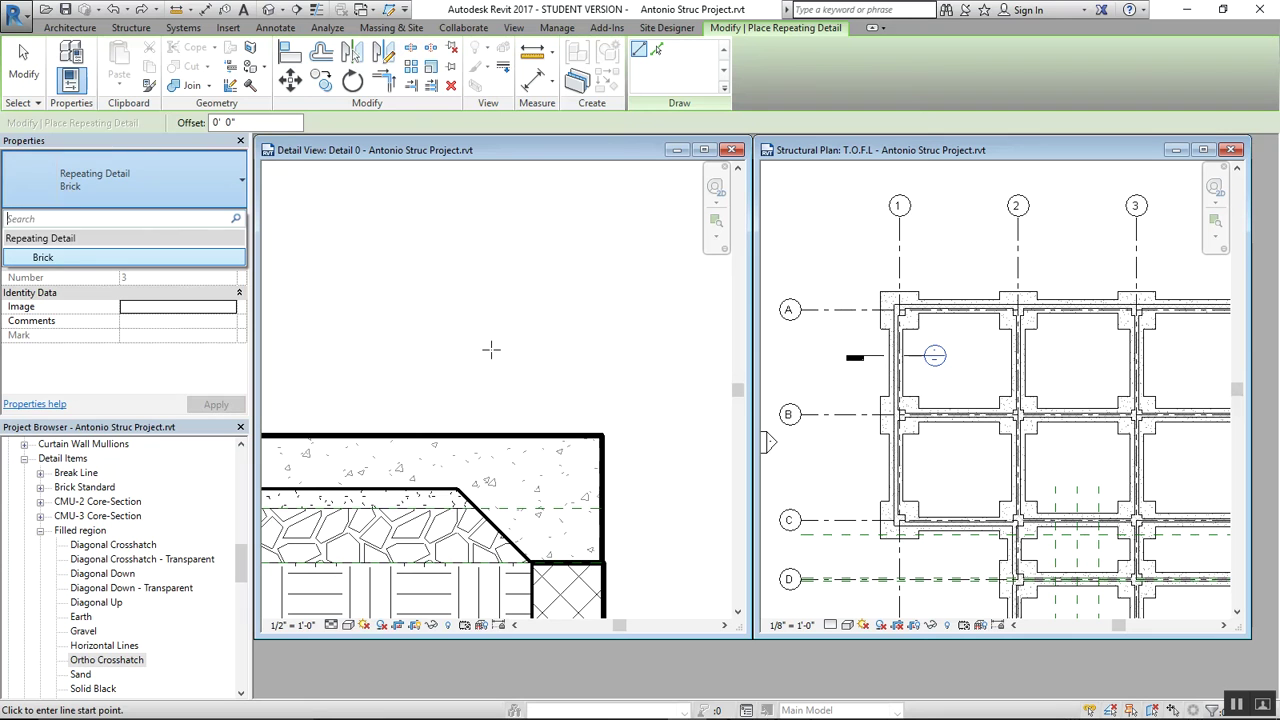
pyautogui.press('Escape')
pyautogui.press('Escape')
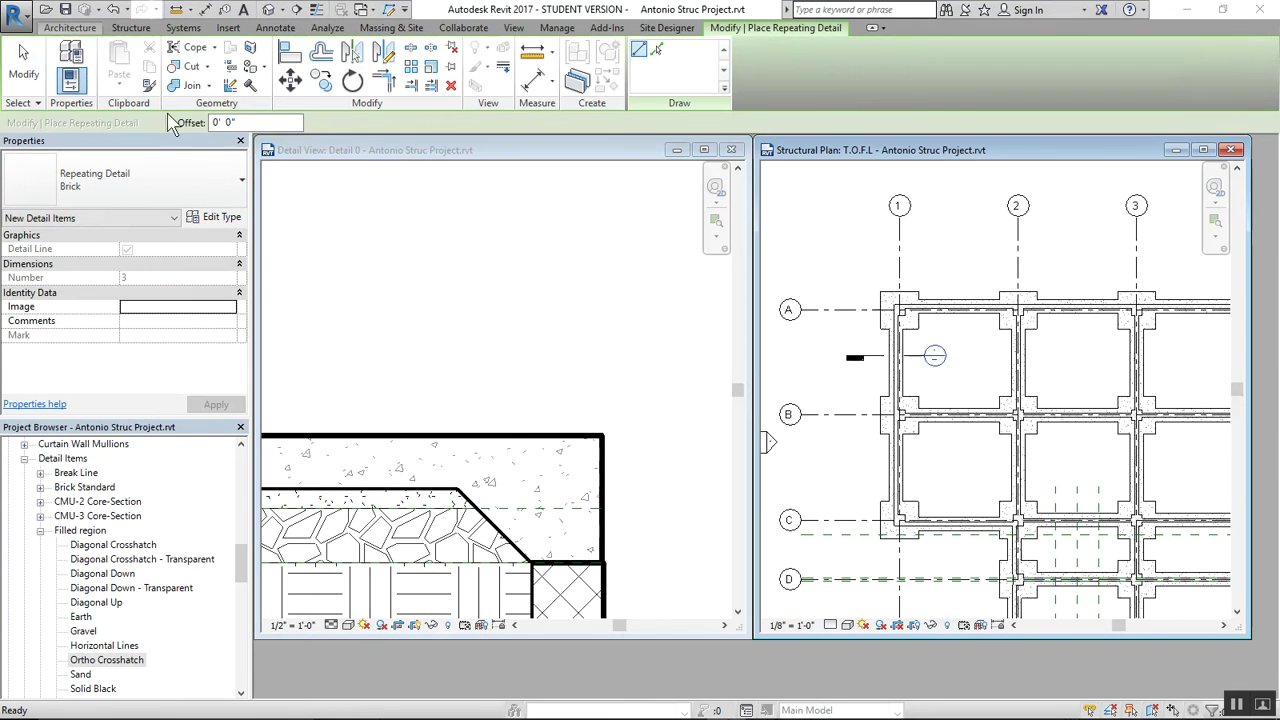
# Duplicate the Brick repeating detail type and name the new type 6" x 8" x 16" CMU Block
pyautogui.click(276, 28)
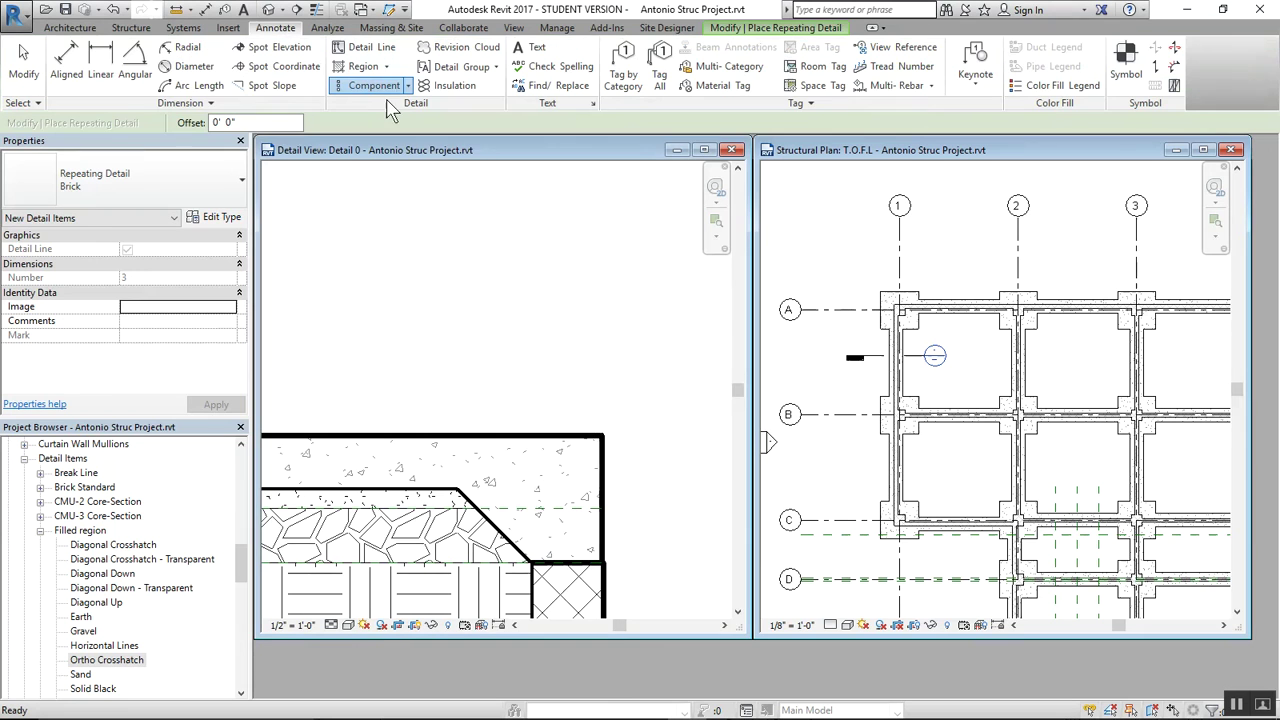
pyautogui.click(407, 86)
pyautogui.click(418, 167)
pyautogui.click(86, 190)
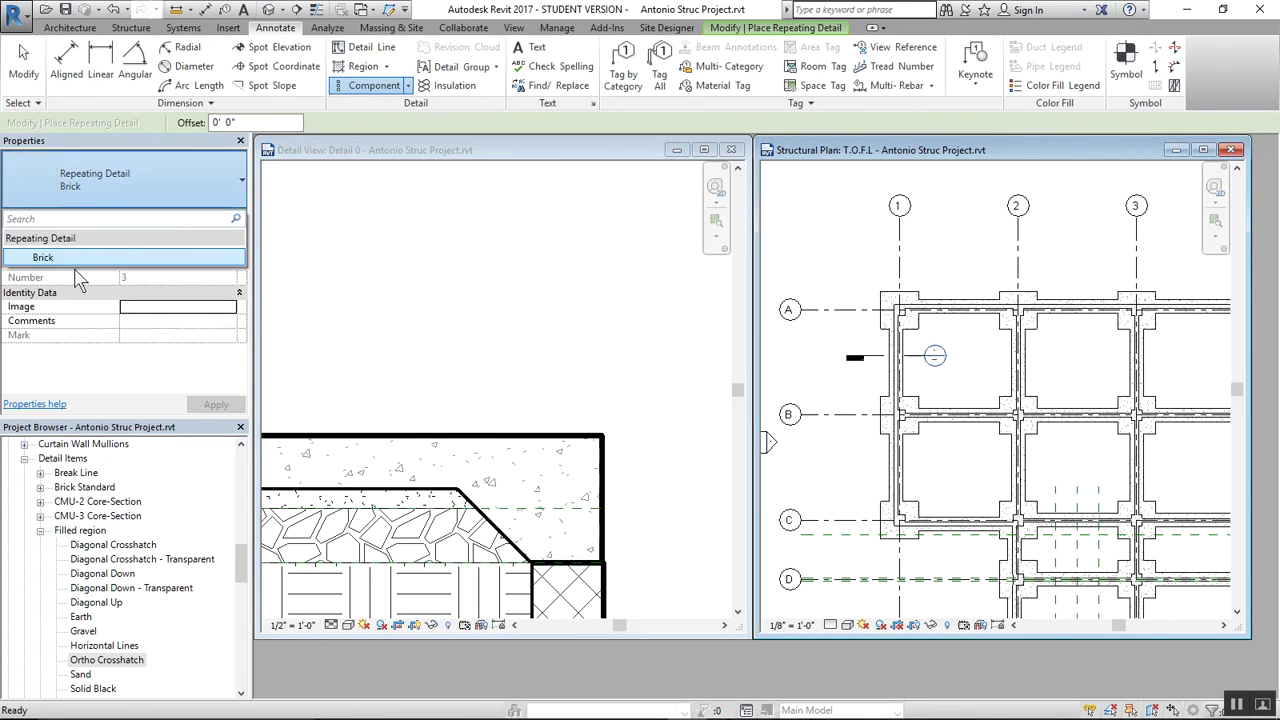
pyautogui.click(216, 198)
pyautogui.click(222, 218)
pyautogui.click(1133, 125)
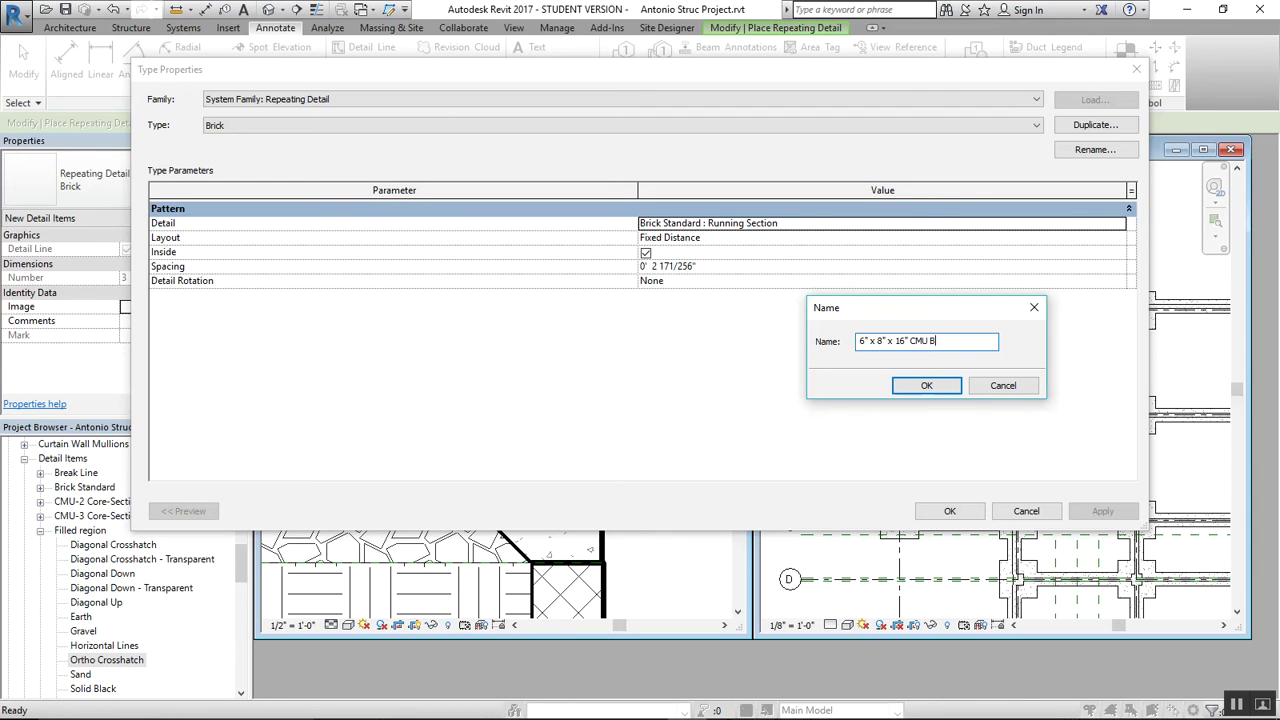
pyautogui.press('Return')
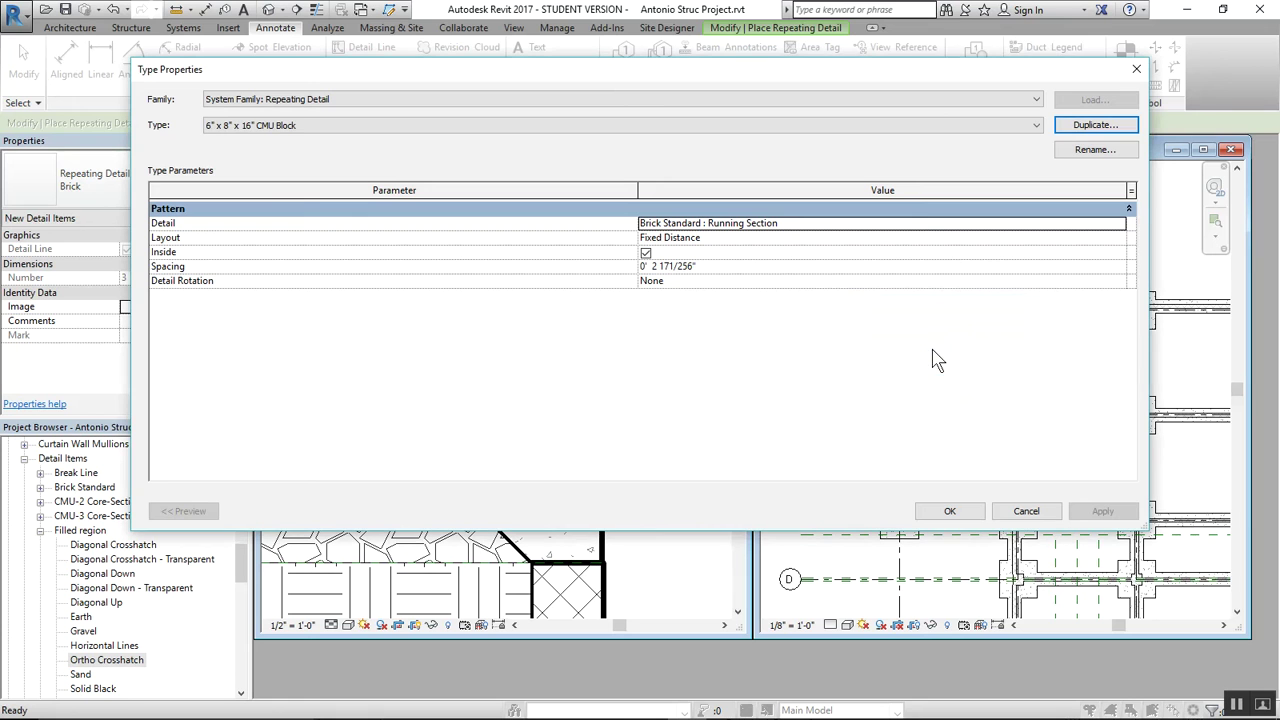
# Set the new type's repeated detail to CMU-2 Core-Section : 6" x 8" x 16" and accept the type properties
pyautogui.click(1121, 228)
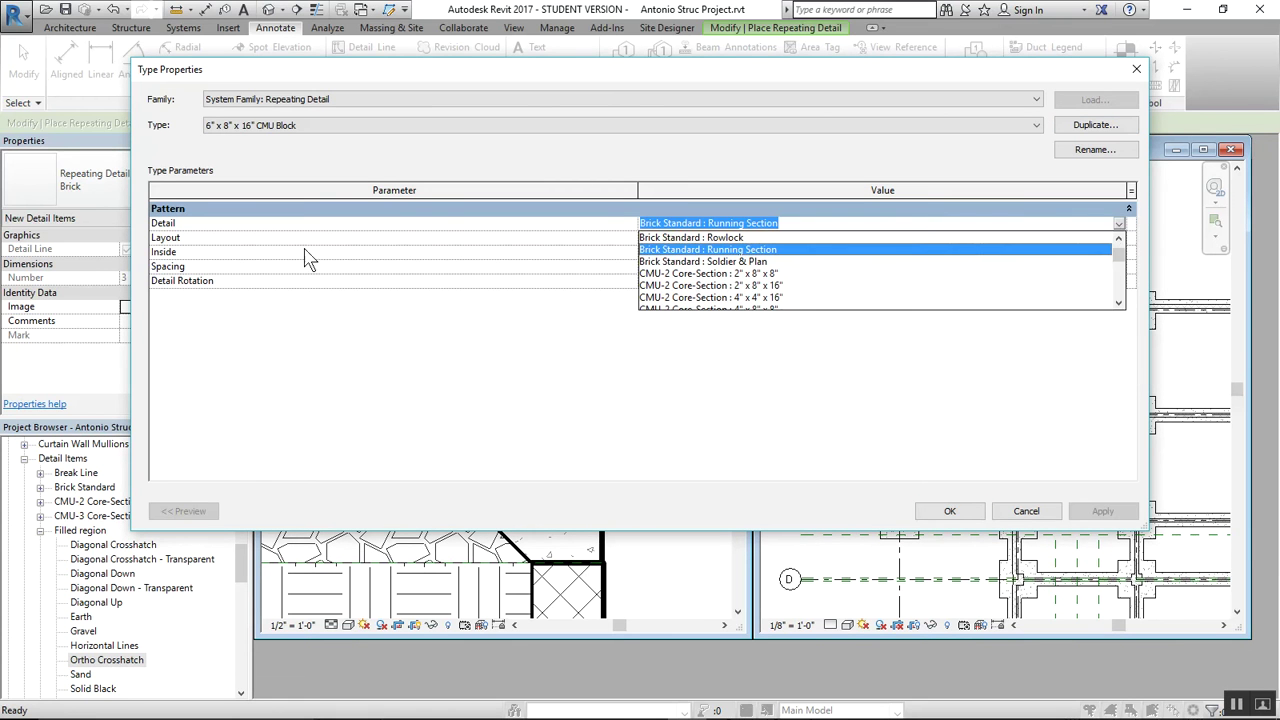
pyautogui.scroll(-1, 740, 287)
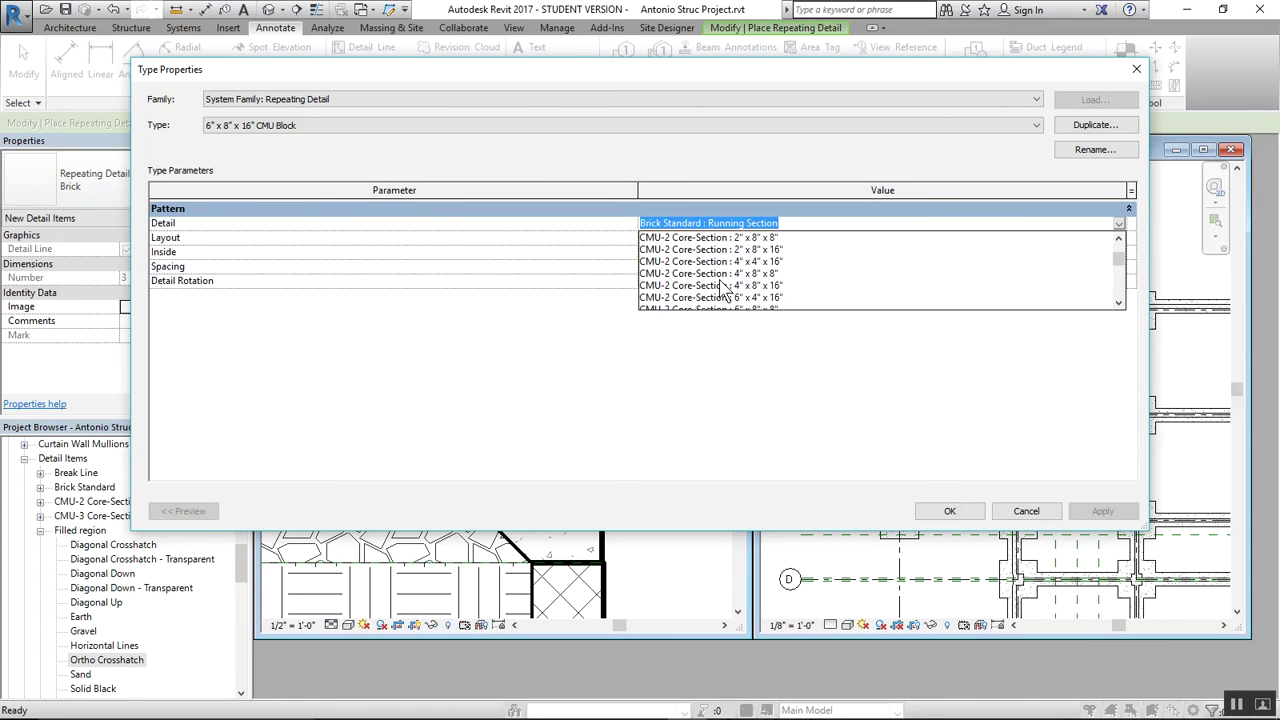
pyautogui.scroll(-1, 752, 298)
pyautogui.click(758, 286)
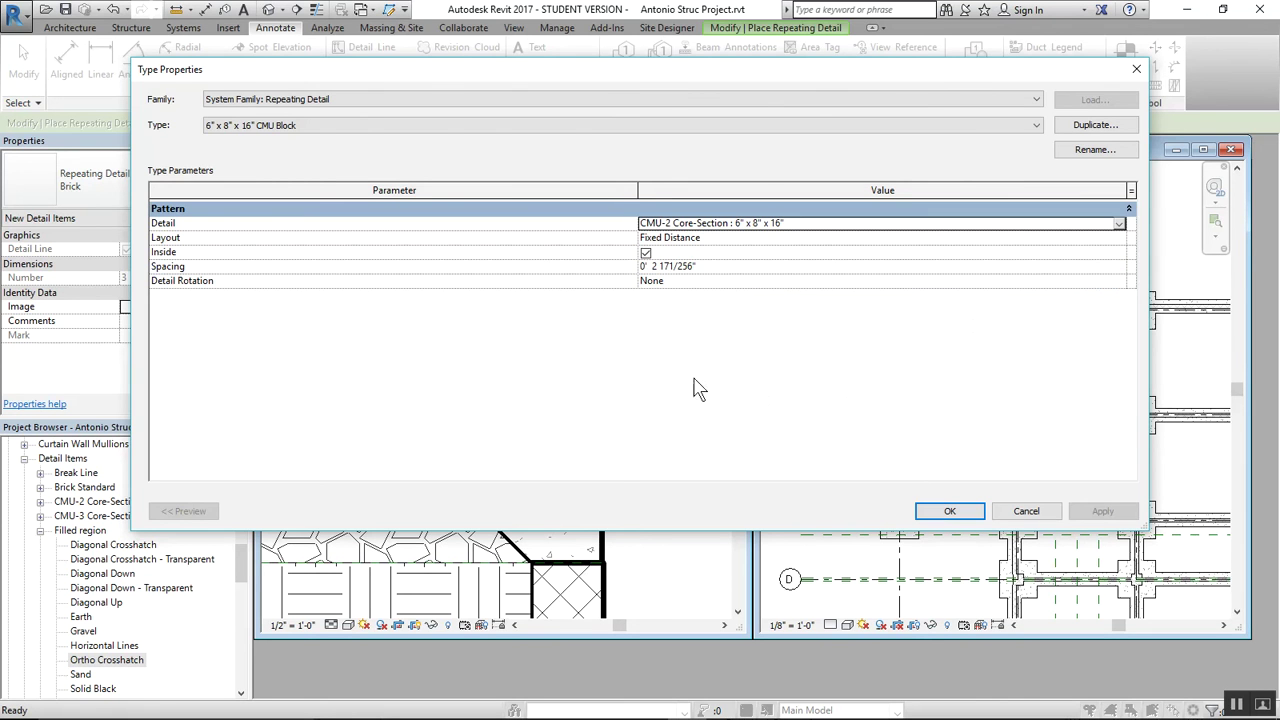
pyautogui.click(948, 514)
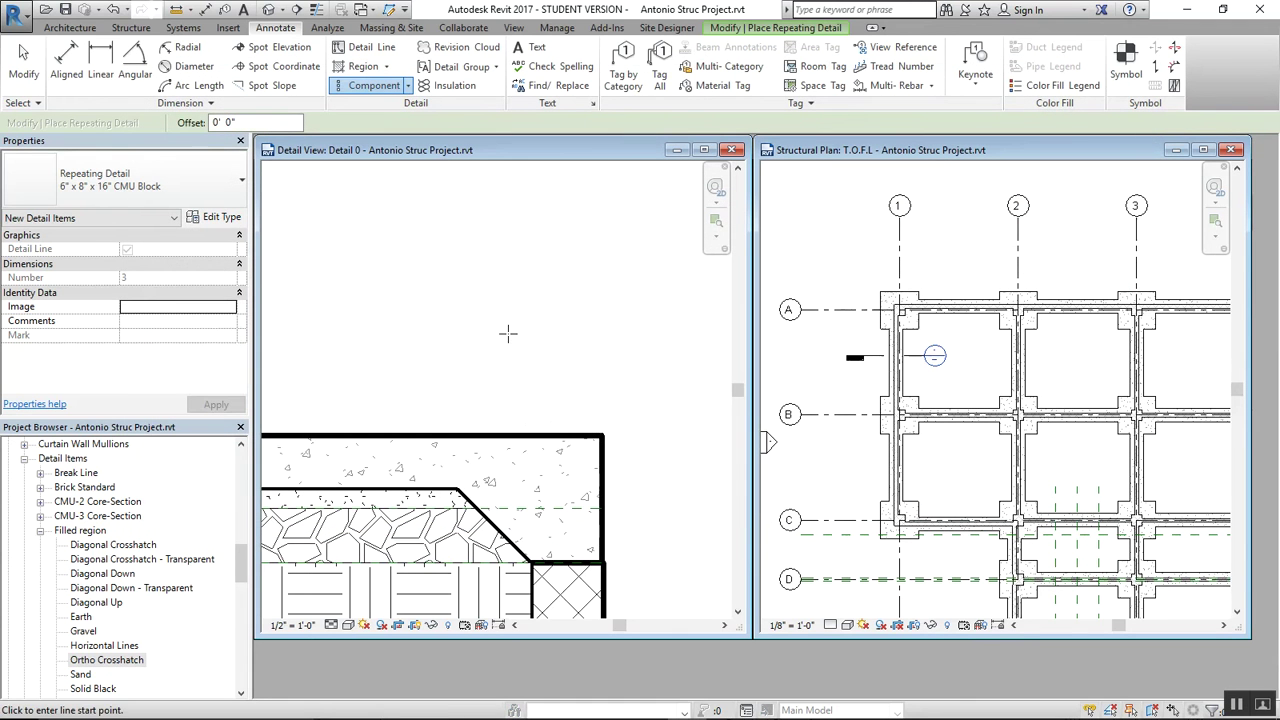
# Place the CMU block repeating detail vertically upward from the slab's top surface, about 6" in from its outer edge
pyautogui.click(555, 435)
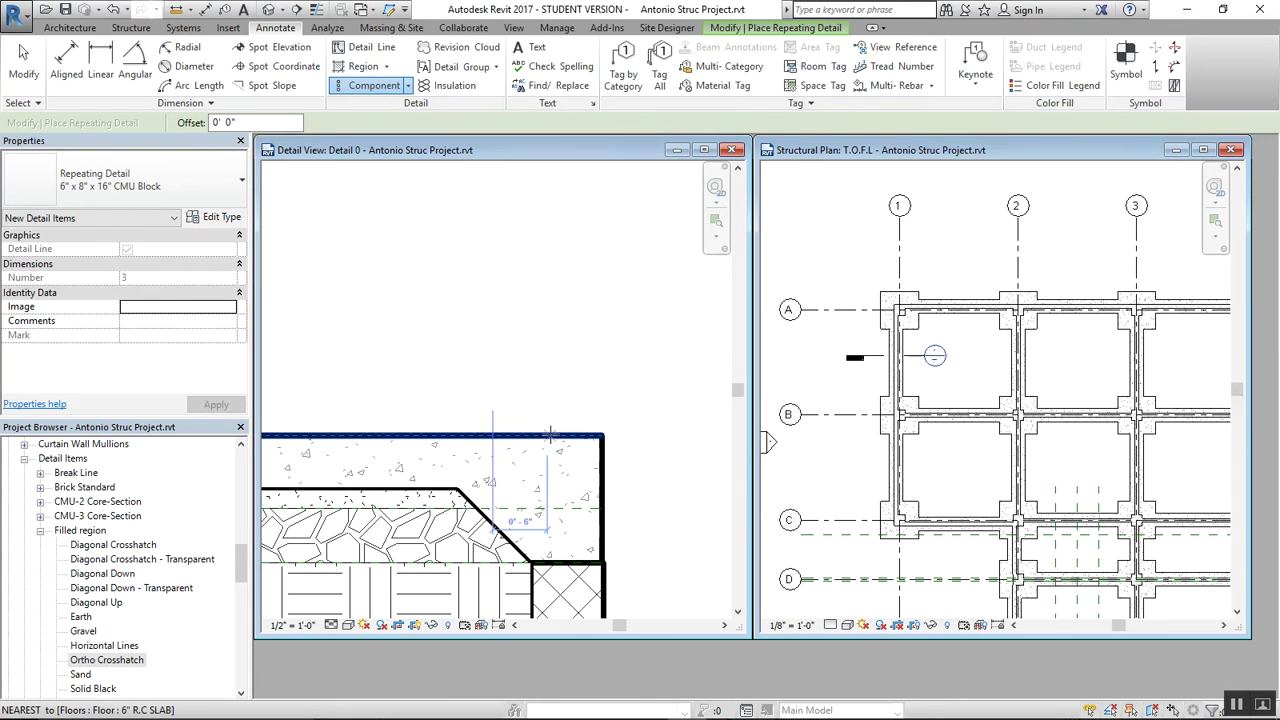
pyautogui.click(548, 435)
pyautogui.scroll(-1, 548, 245)
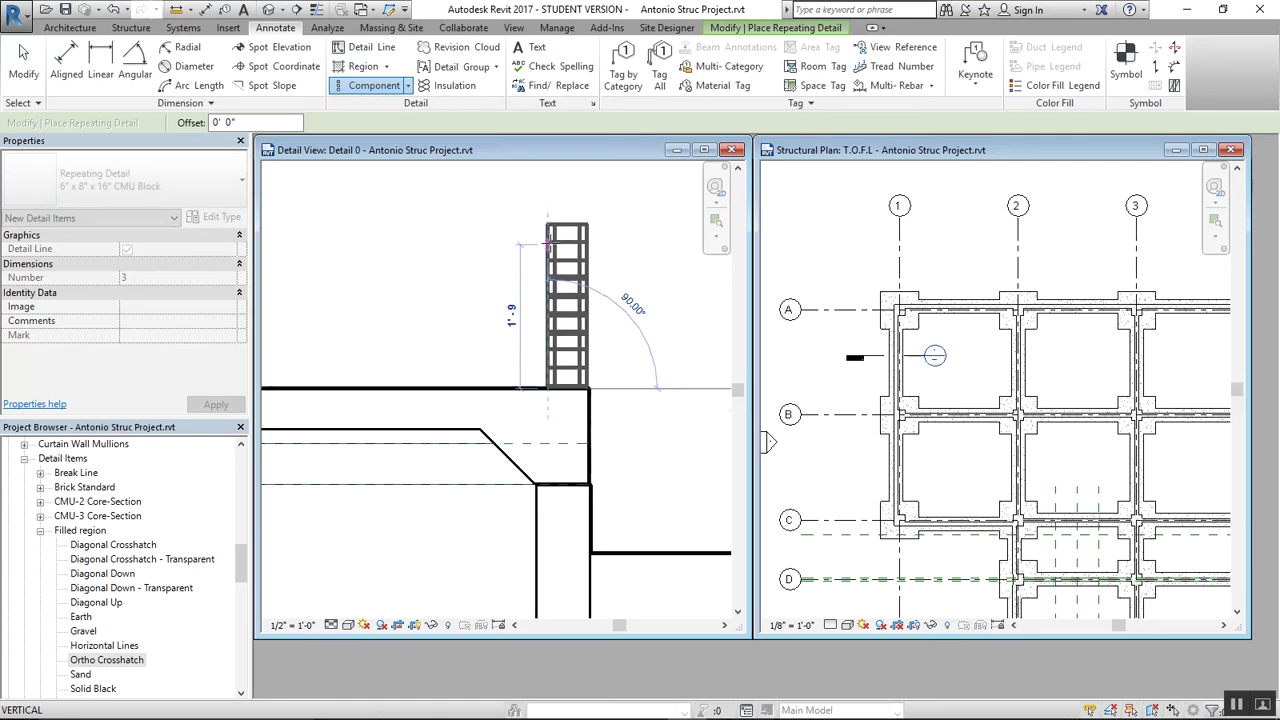
pyautogui.scroll(-2, 560, 255)
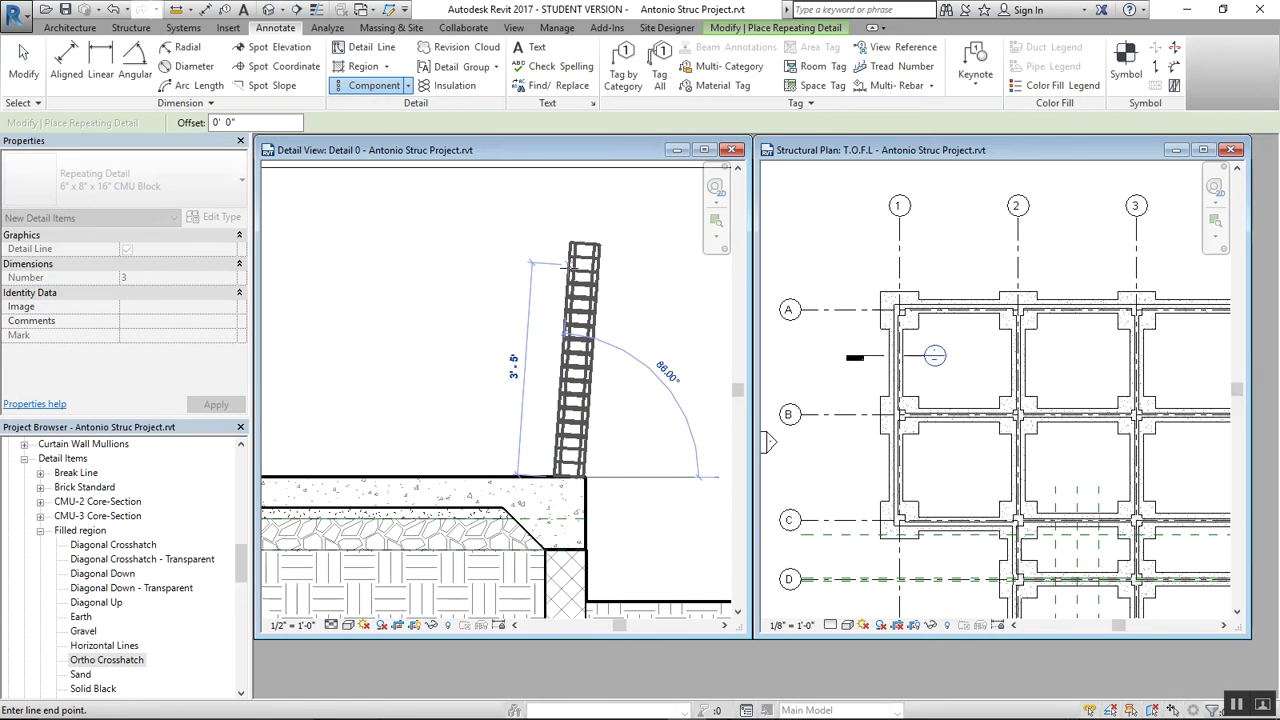
pyautogui.click(553, 336)
pyautogui.press('Escape')
pyautogui.press('Escape')
# Align the outer face of the CMU block repeating detail with the slab's vertical outer edge
pyautogui.scroll(2, 590, 345)
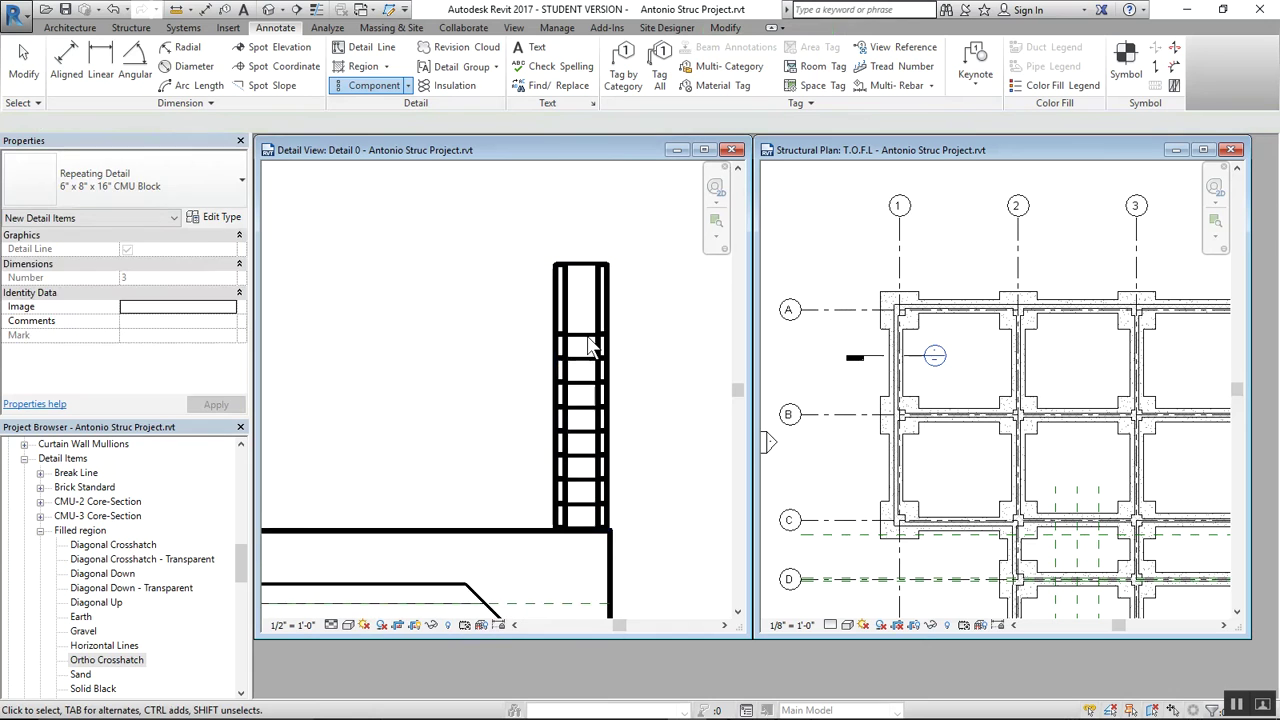
pyautogui.scroll(1, 592, 322)
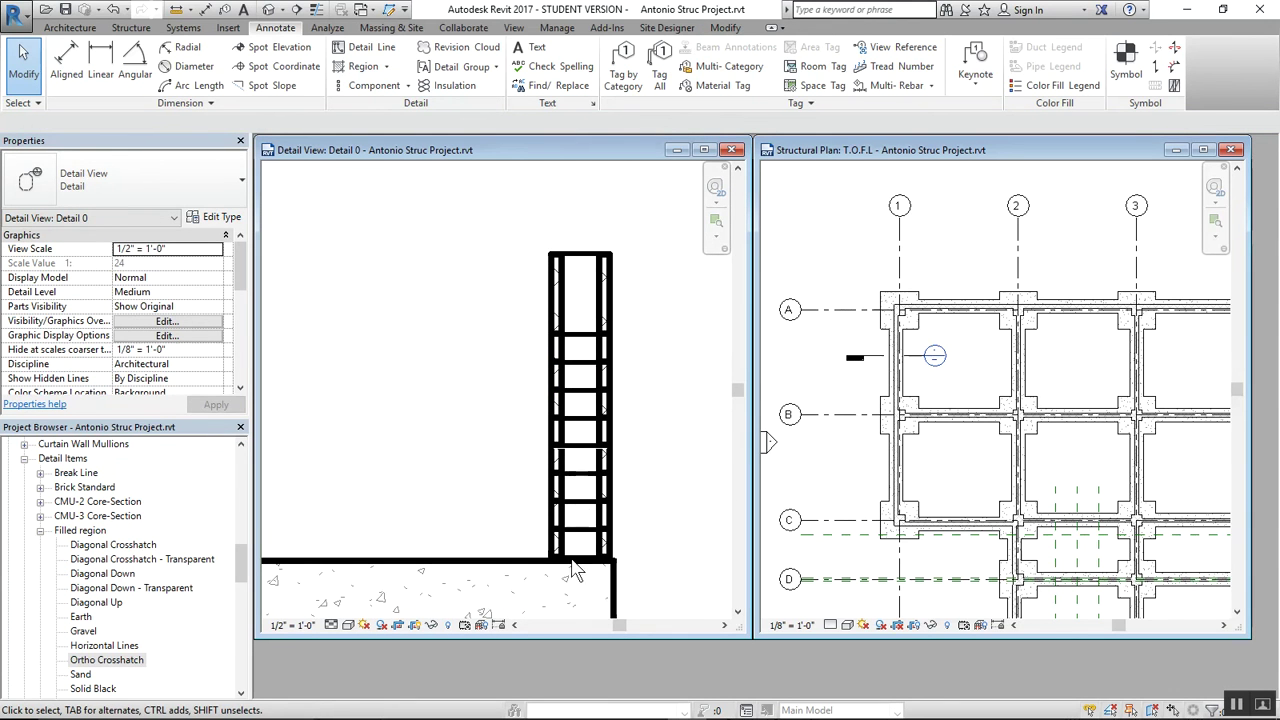
pyautogui.scroll(2, 571, 578)
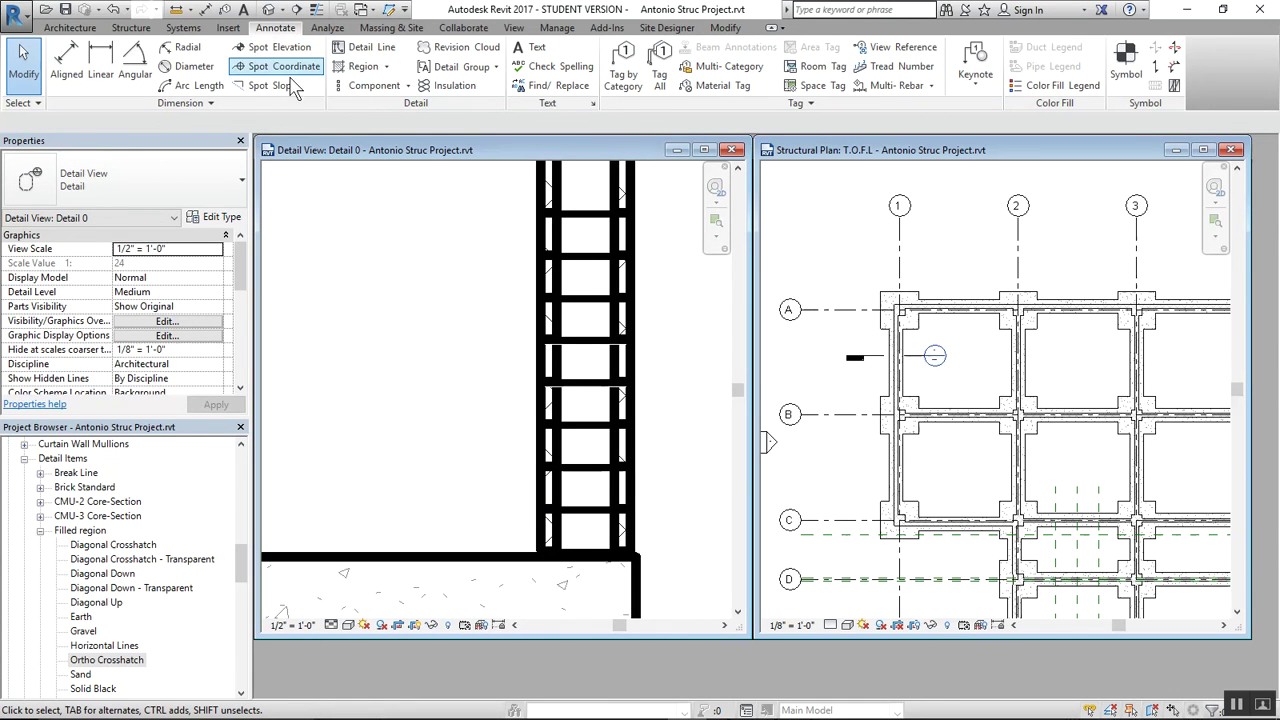
pyautogui.click(738, 28)
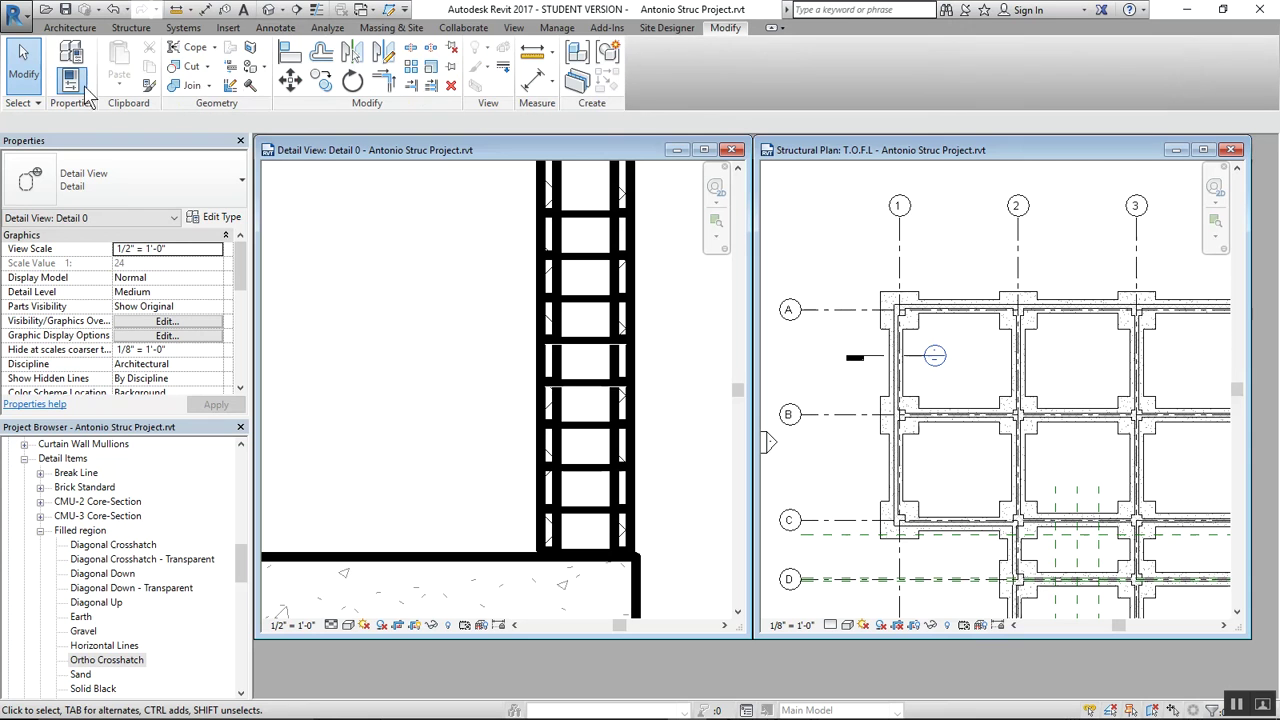
pyautogui.click(290, 52)
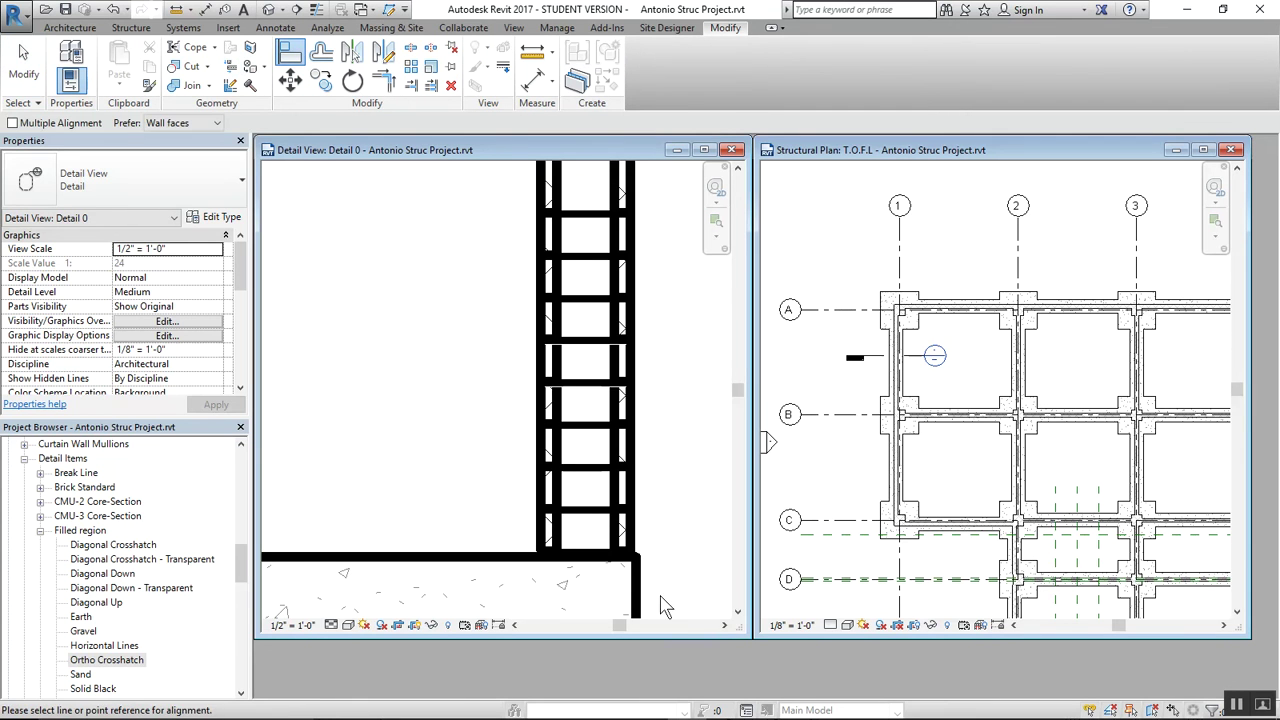
pyautogui.click(640, 483)
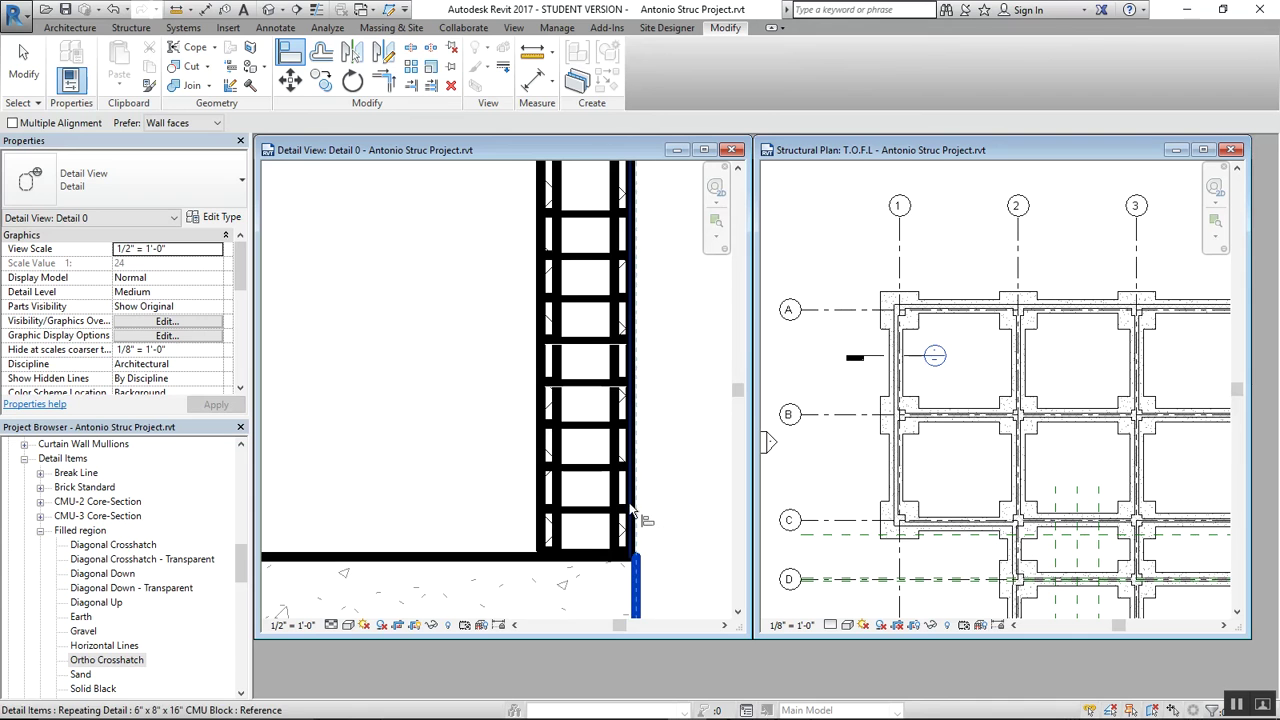
pyautogui.click(632, 510)
pyautogui.scroll(-5, 650, 480)
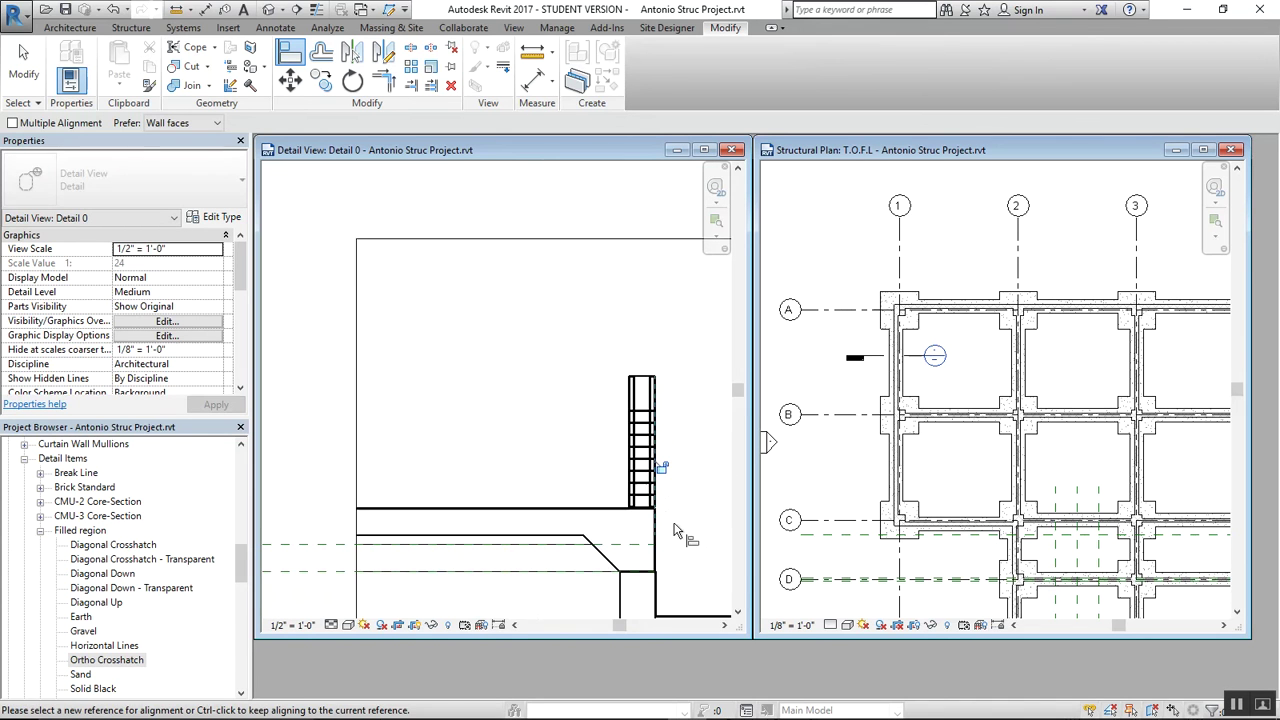
pyautogui.scroll(3, 630, 468)
pyautogui.press('Escape')
pyautogui.press('Escape')
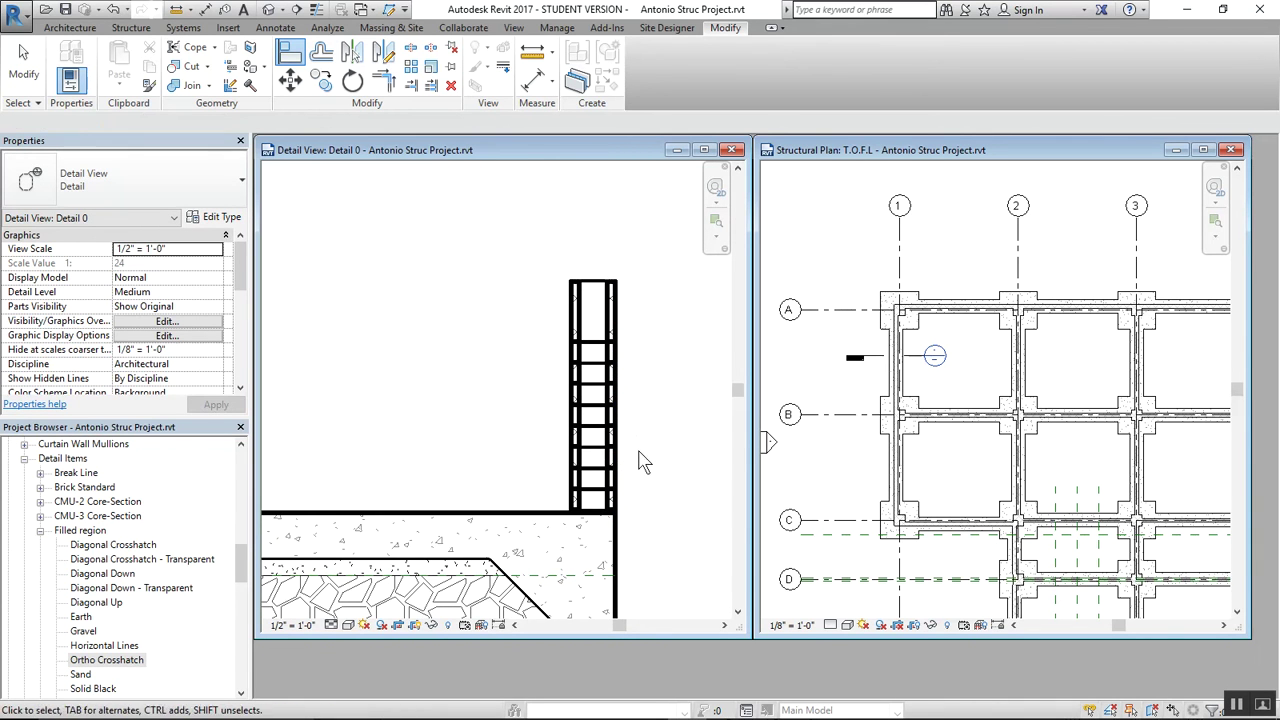
# Delete the CMU block repeating detail standing on the slab
pyautogui.scroll(-2, 587, 432)
pyautogui.scroll(2, 586, 358)
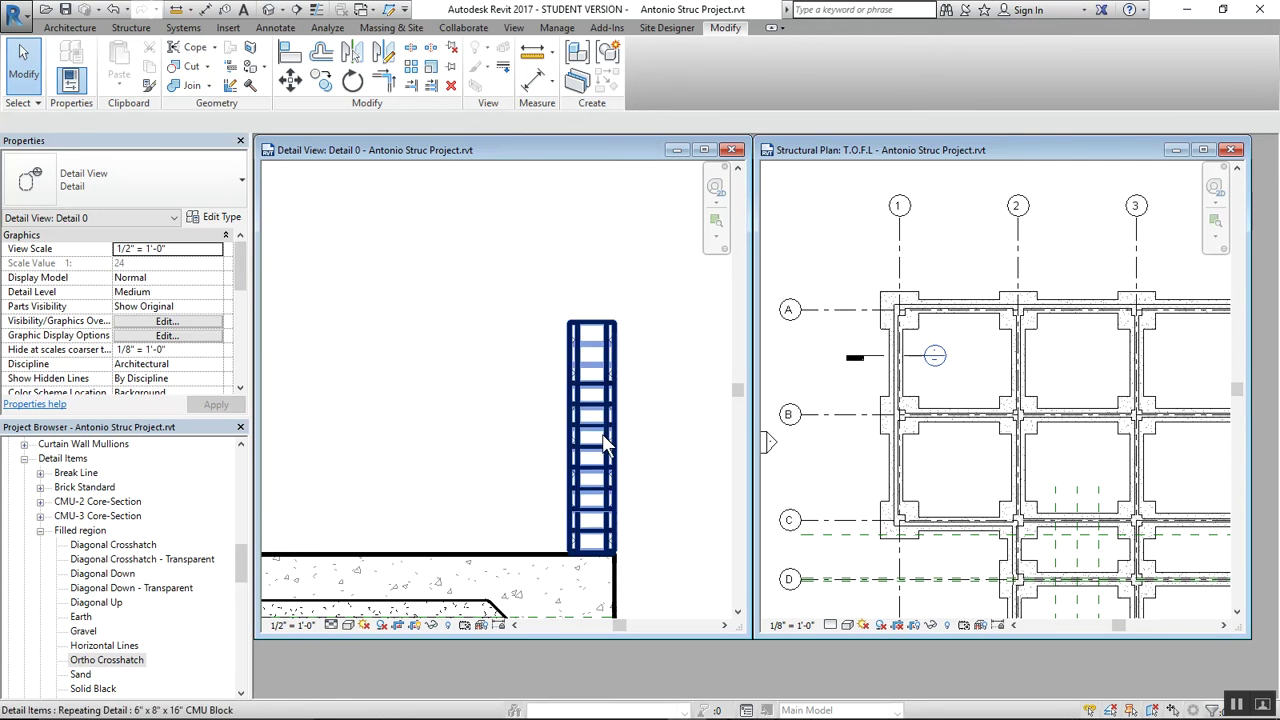
pyautogui.click(601, 322)
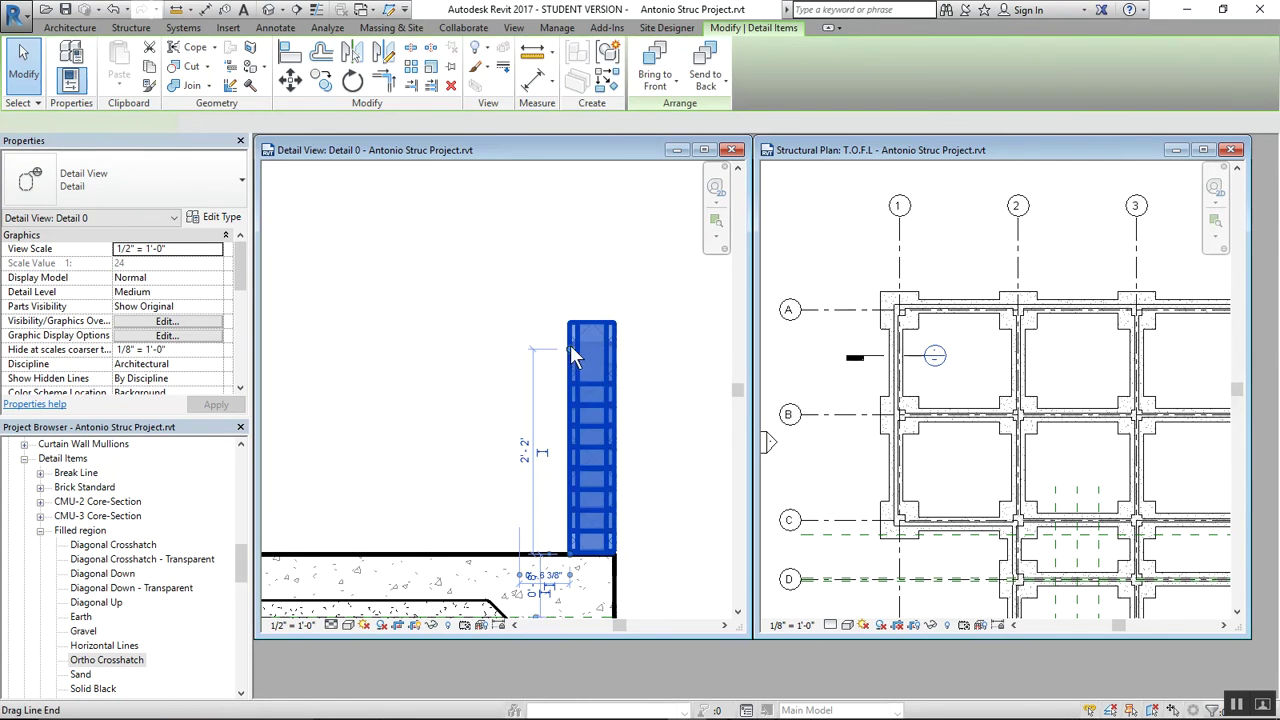
pyautogui.scroll(-2, 595, 370)
pyautogui.moveTo(660, 443); pyautogui.dragTo(592, 415, button='middle')
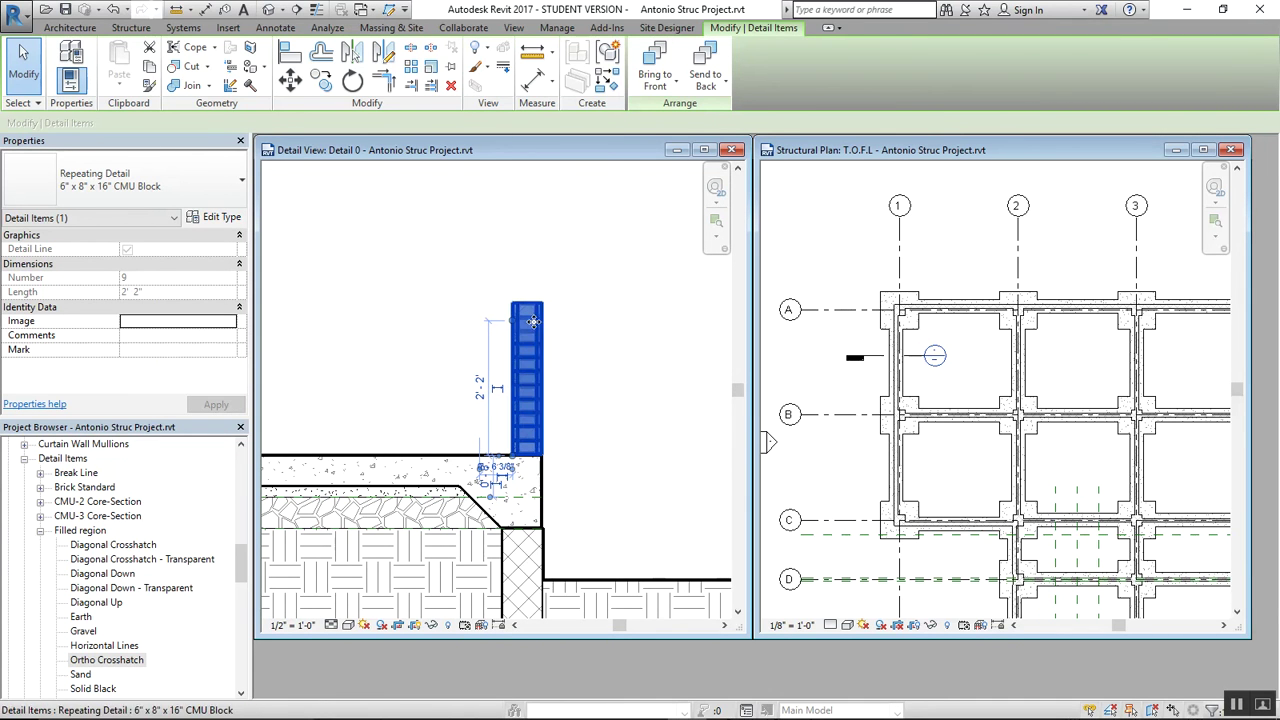
pyautogui.click(451, 85)
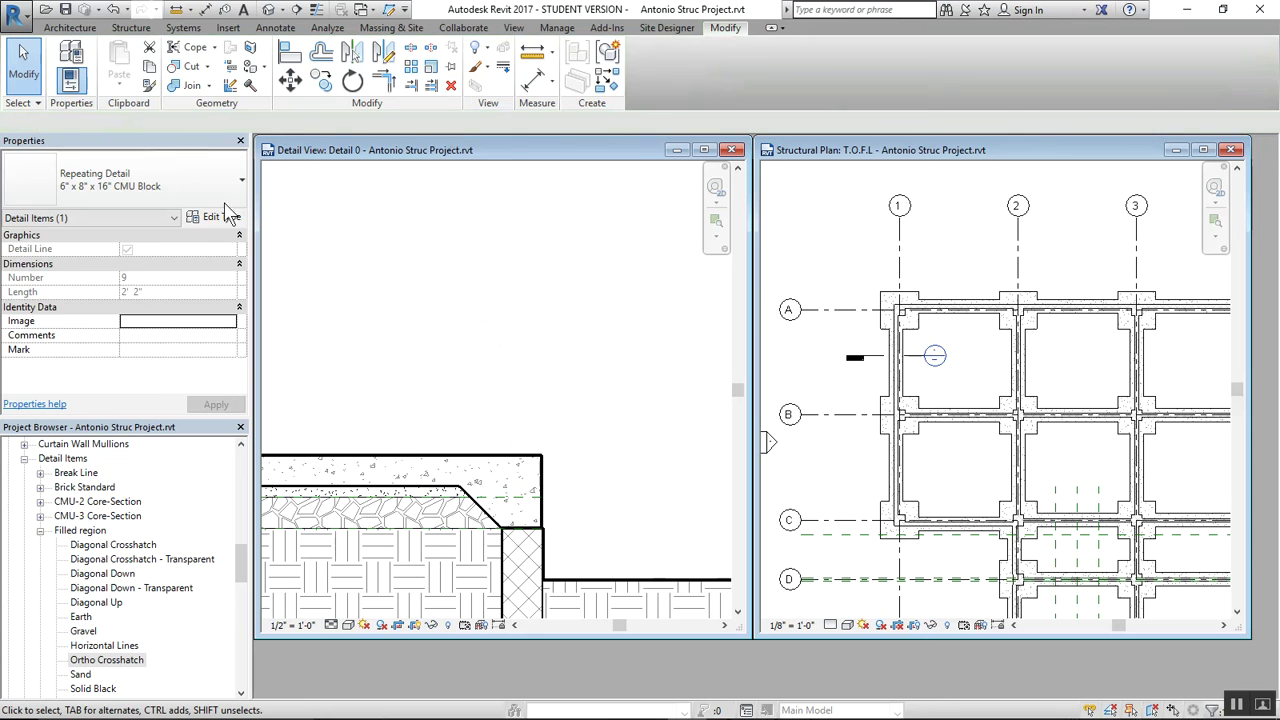
# Place a 6" x 8" x 16" CMU Block repeating detail vertically upward from the slab's top outer corner, about 3' 5" long
pyautogui.click(275, 29)
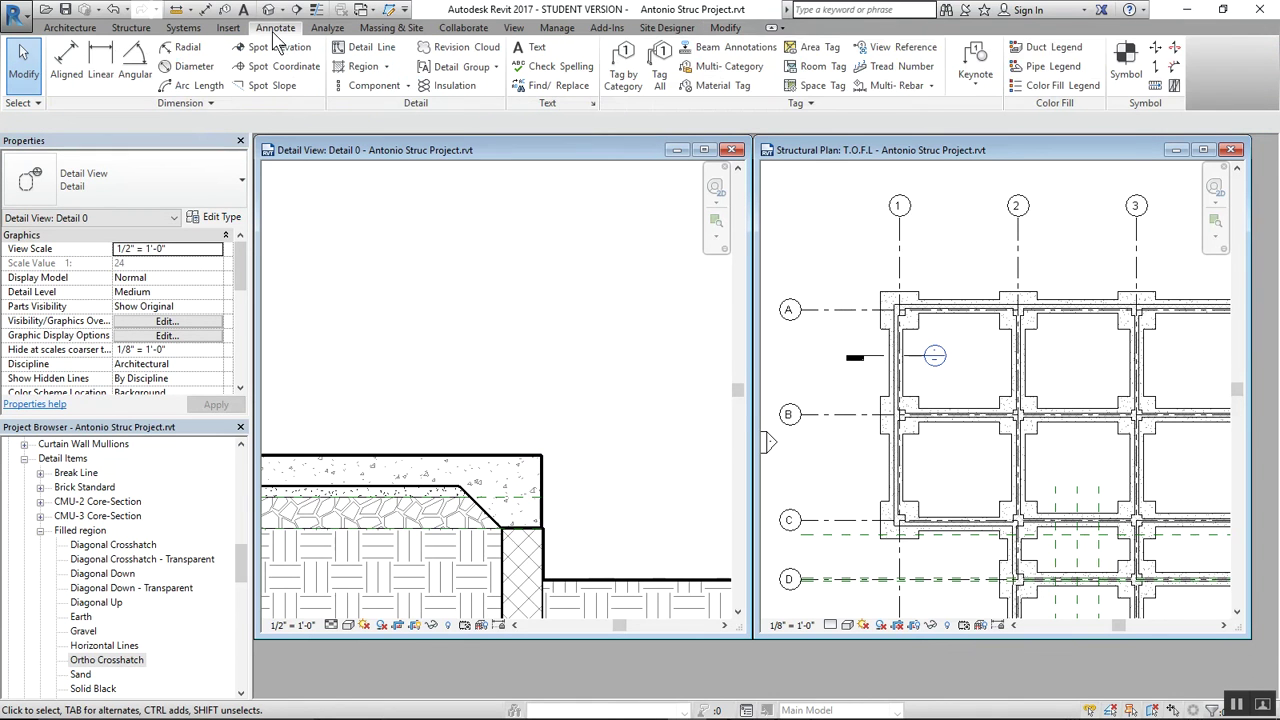
pyautogui.click(384, 92)
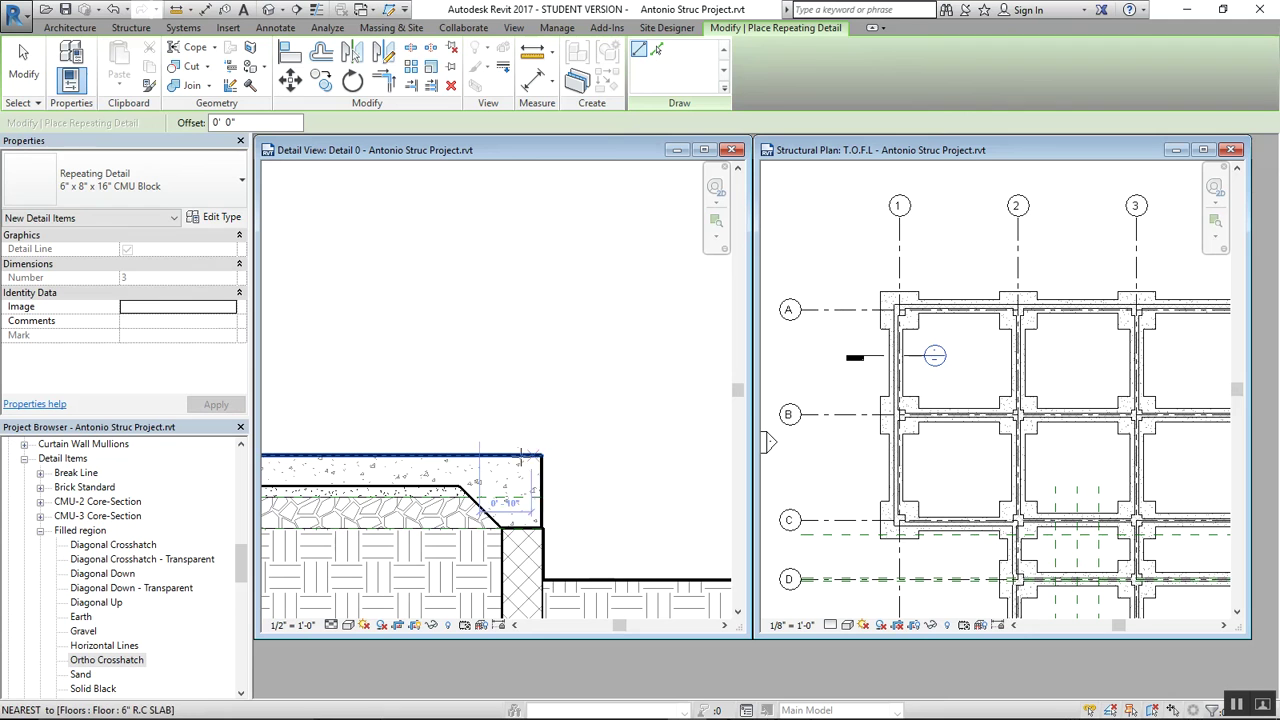
pyautogui.click(514, 456)
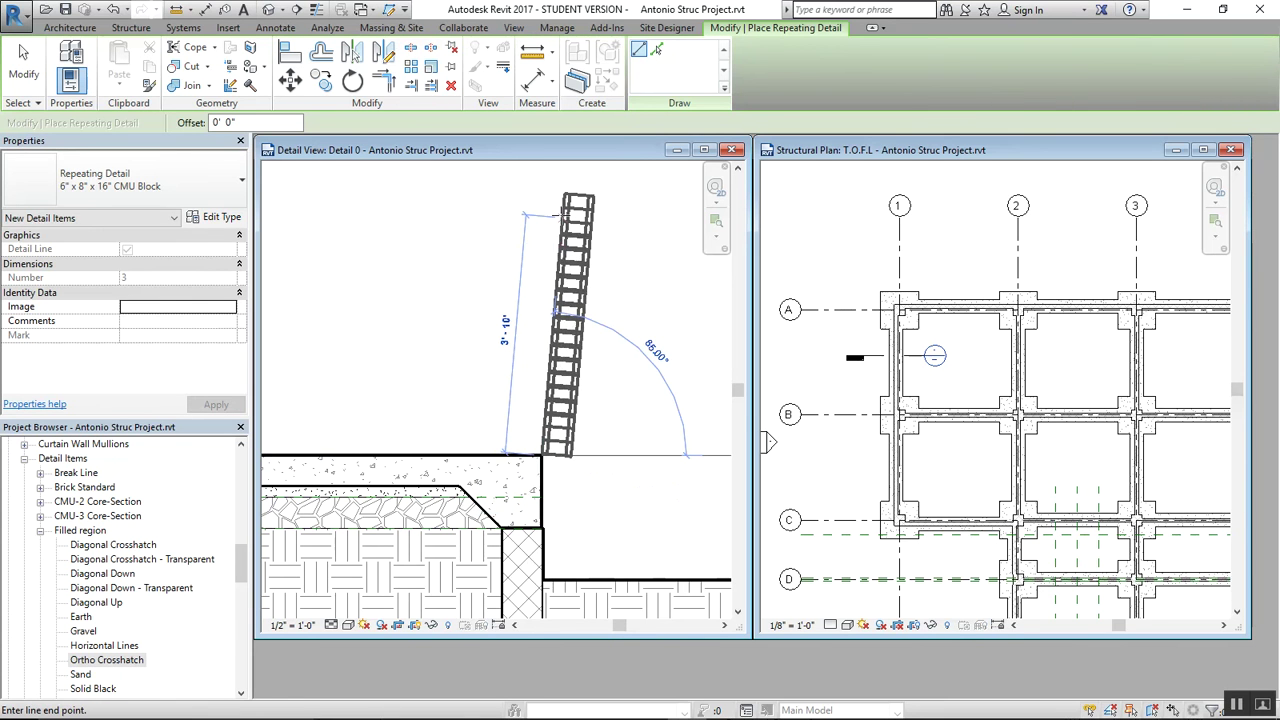
pyautogui.moveTo(540, 200); pyautogui.dragTo(566, 337, button='middle')
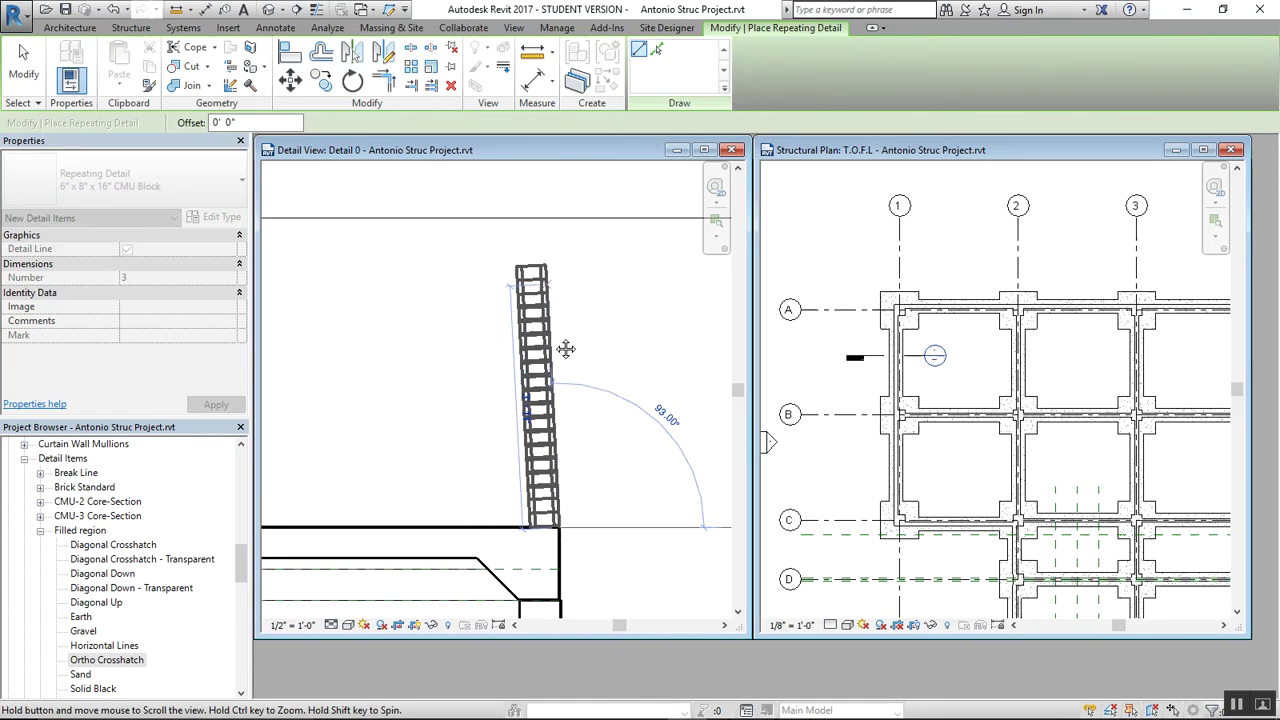
pyautogui.scroll(-1, 556, 339)
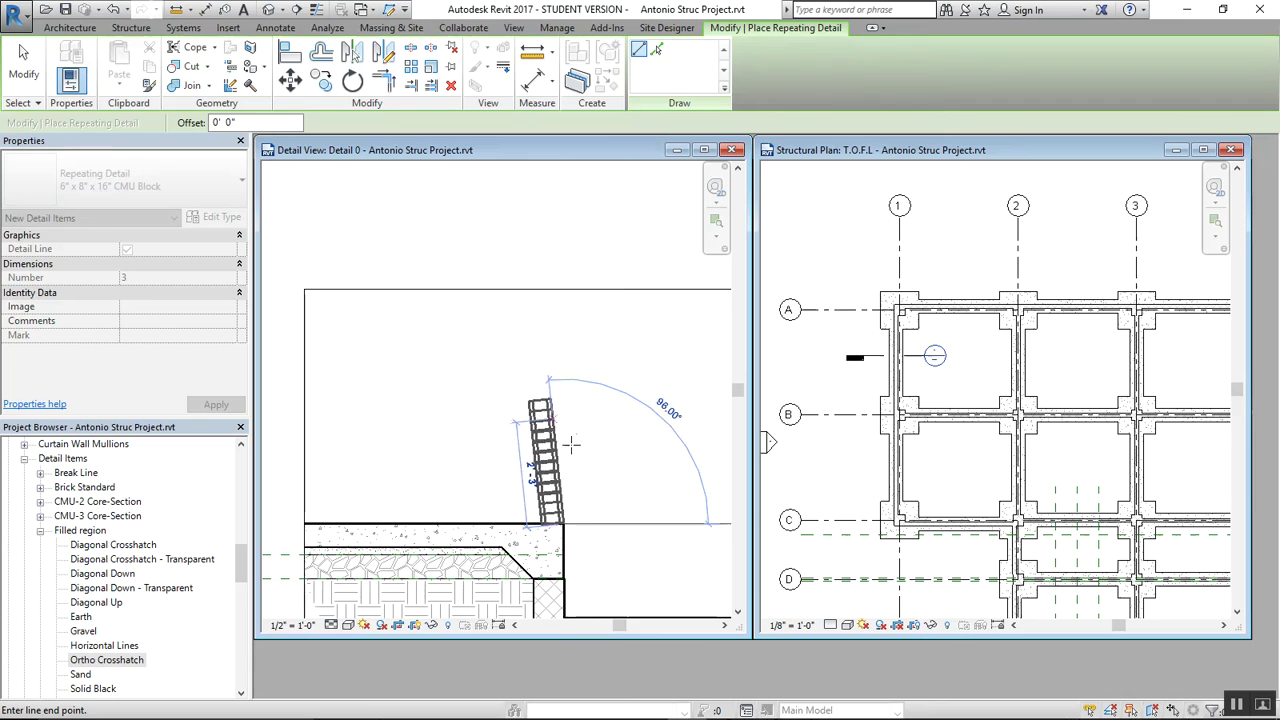
pyautogui.scroll(-1, 573, 445)
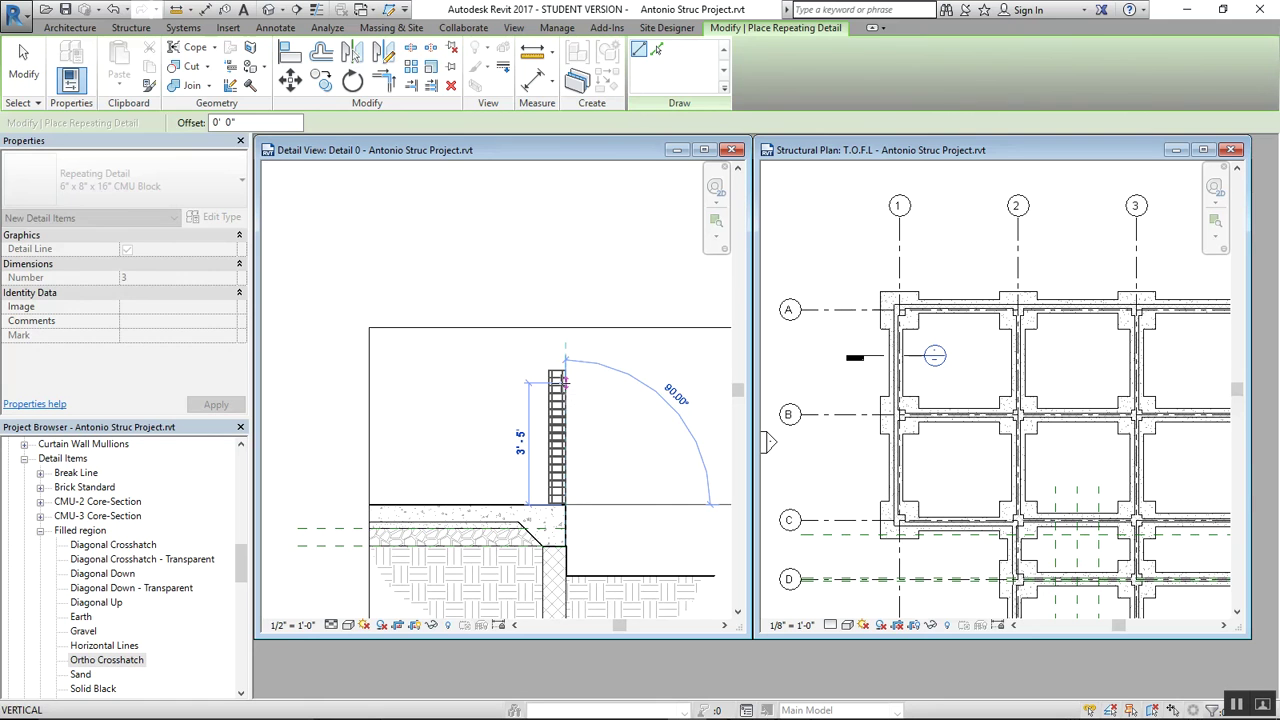
pyautogui.click(563, 376)
pyautogui.press('Escape')
pyautogui.press('Escape')
pyautogui.scroll(3, 597, 411)
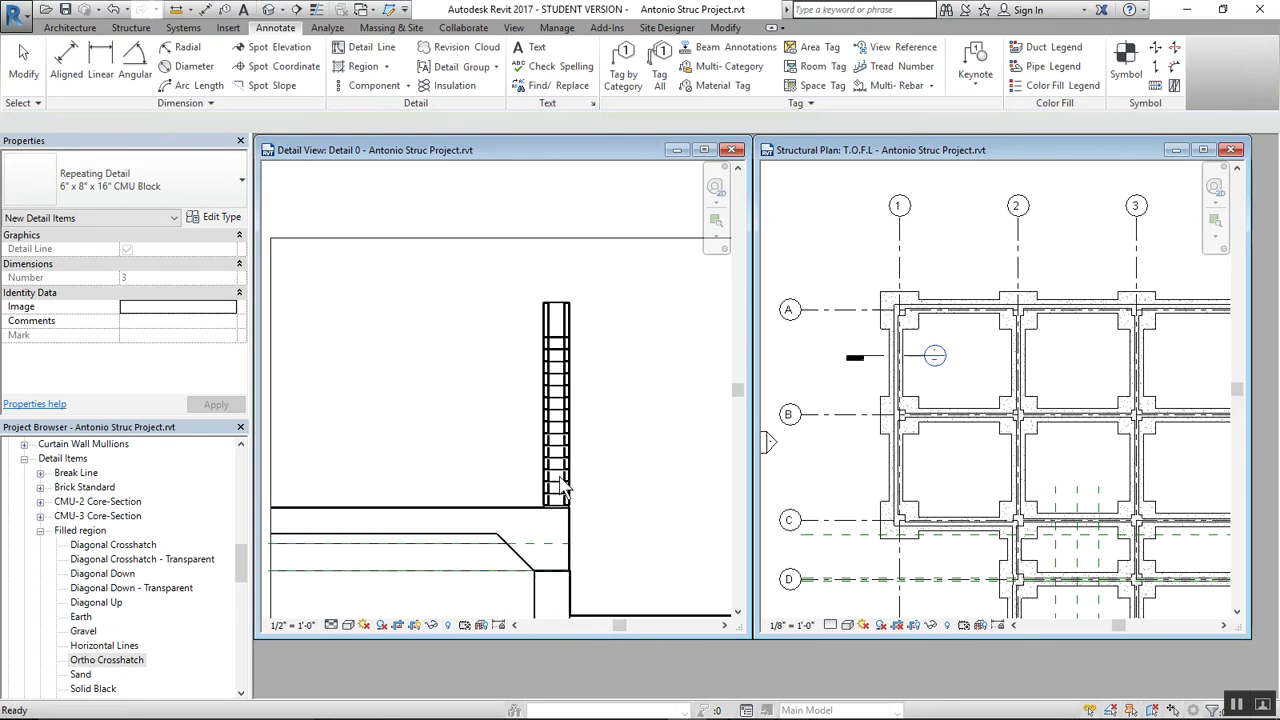
pyautogui.scroll(2, 614, 281)
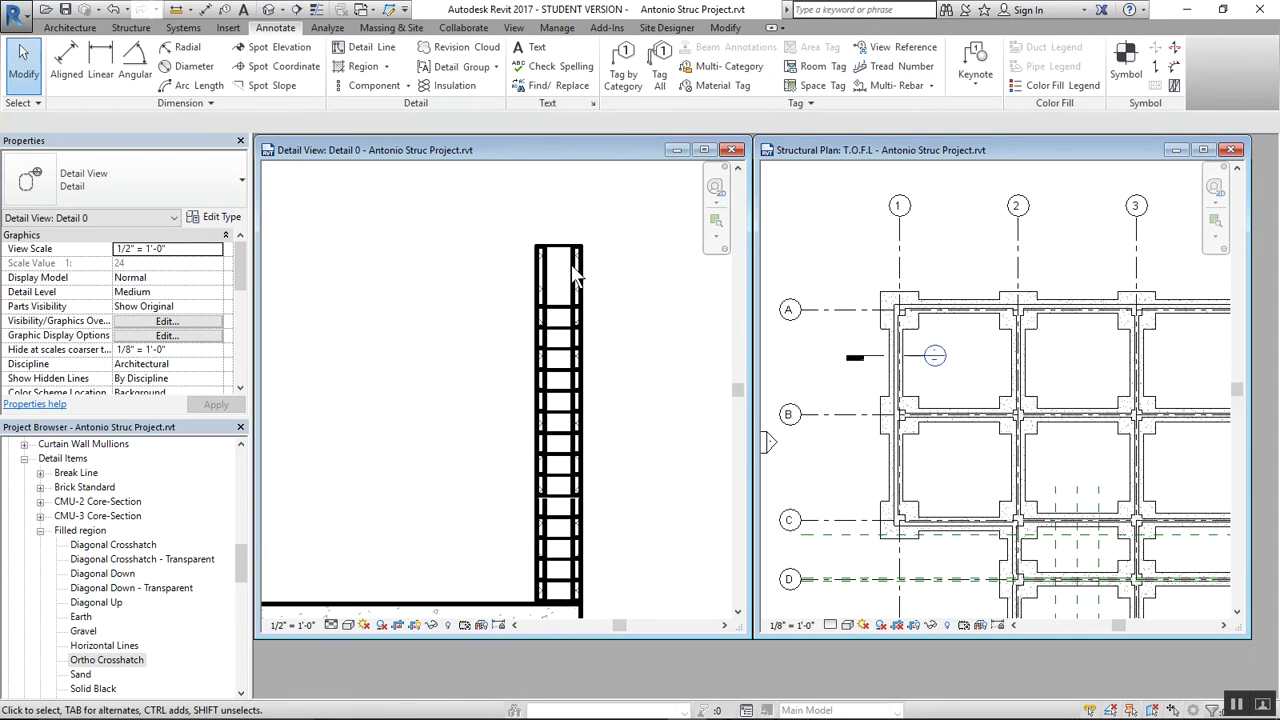
pyautogui.scroll(2, 580, 278)
pyautogui.scroll(-5, 590, 285)
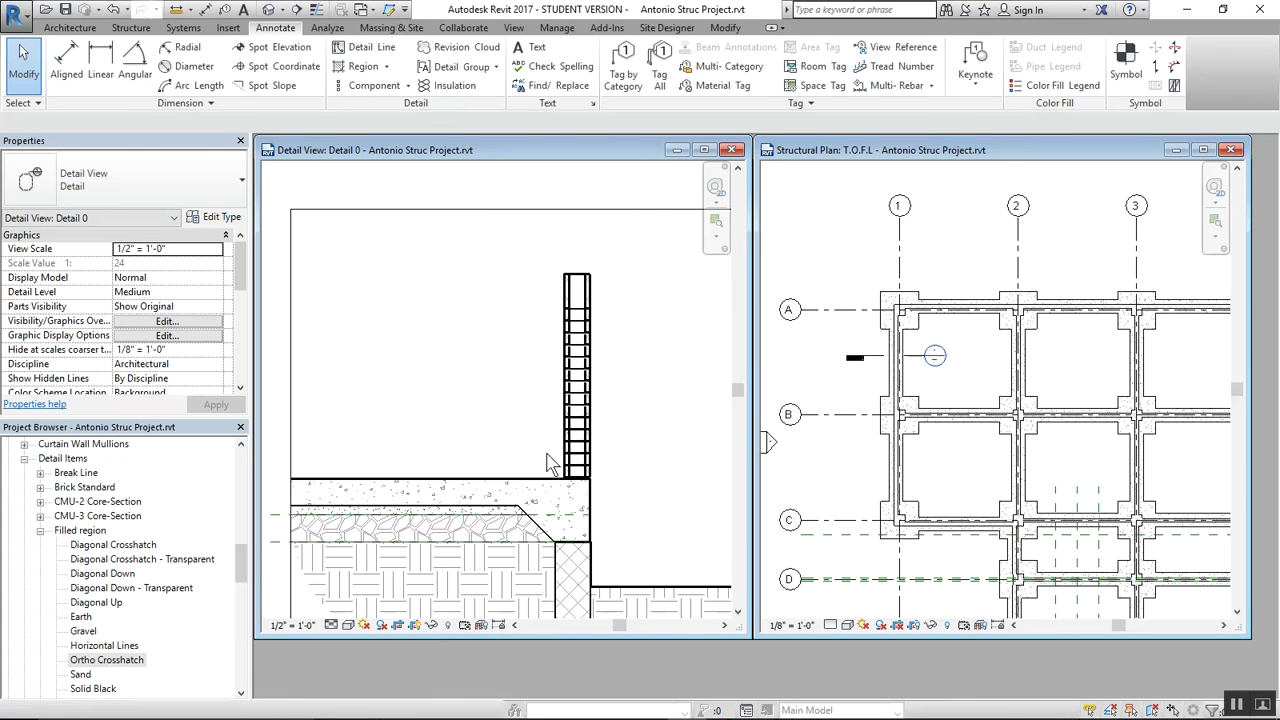
pyautogui.scroll(2, 565, 402)
pyautogui.scroll(1, 604, 385)
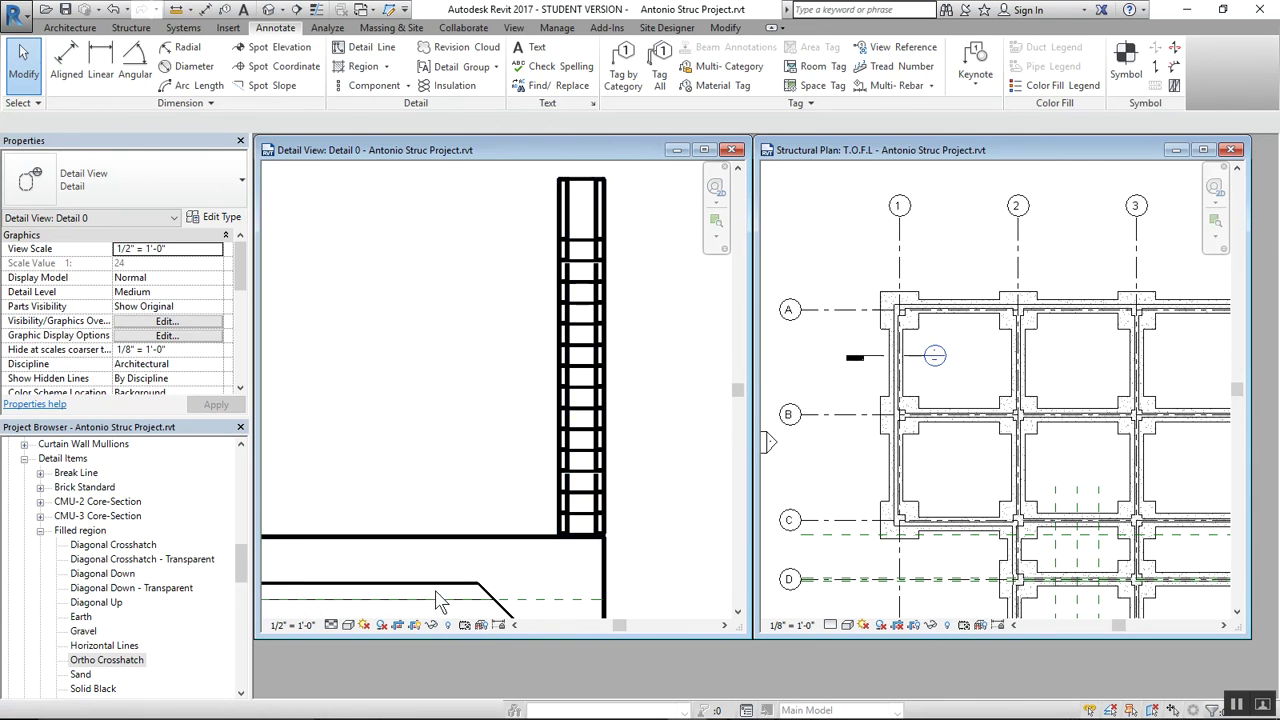
pyautogui.click(1235, 706)
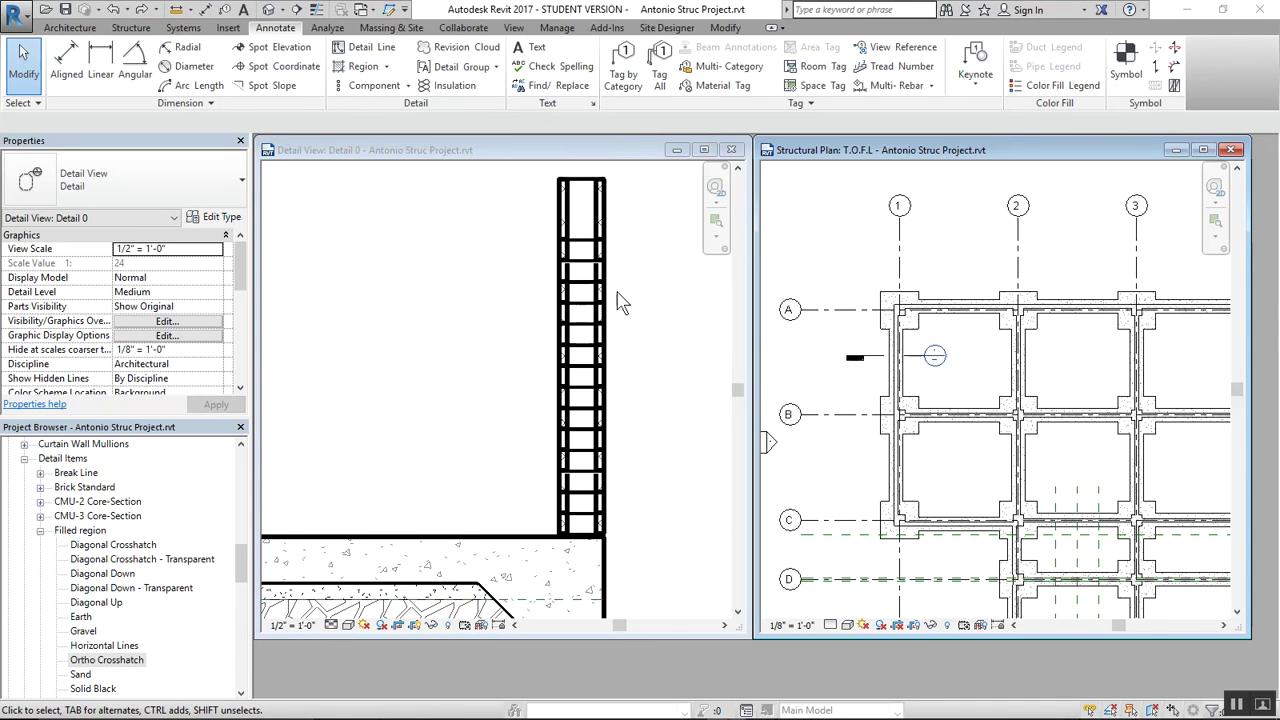
# Set the spacing of the 6" x 8" x 16" CMU Block repeating detail type to 0' 8"
pyautogui.click(455, 218)
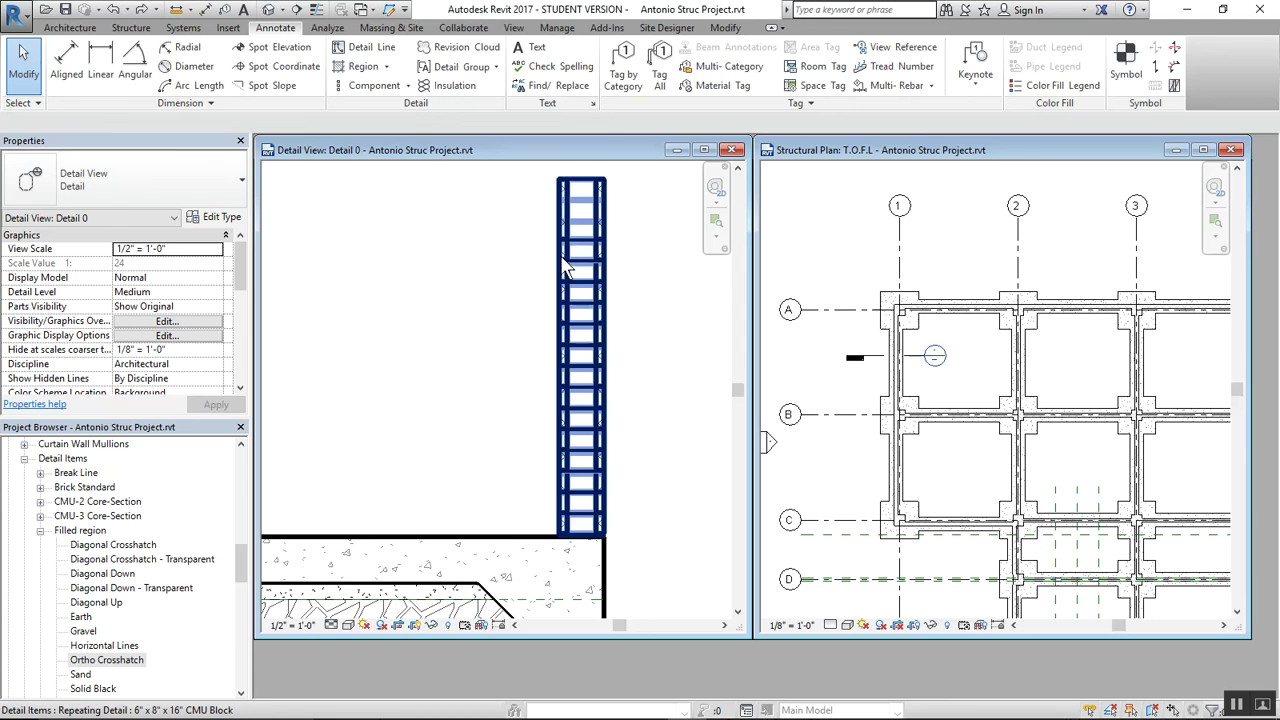
pyautogui.click(572, 270)
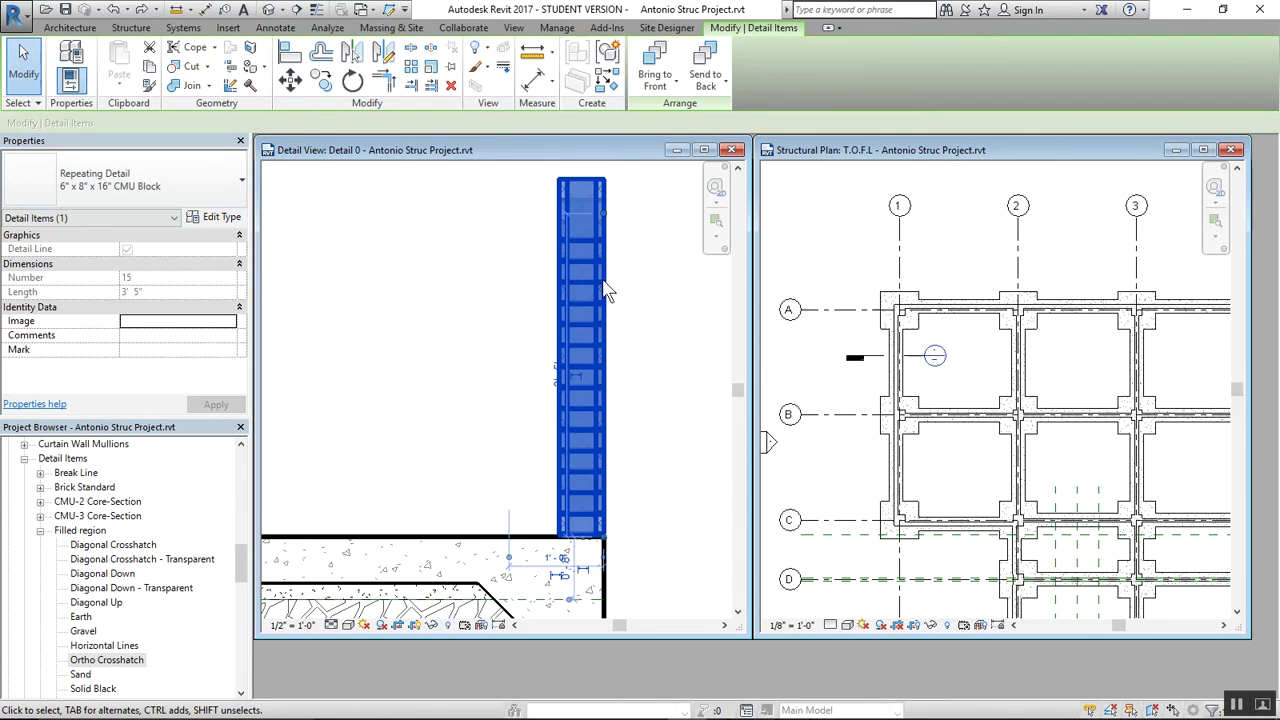
pyautogui.click(215, 217)
pyautogui.click(740, 266)
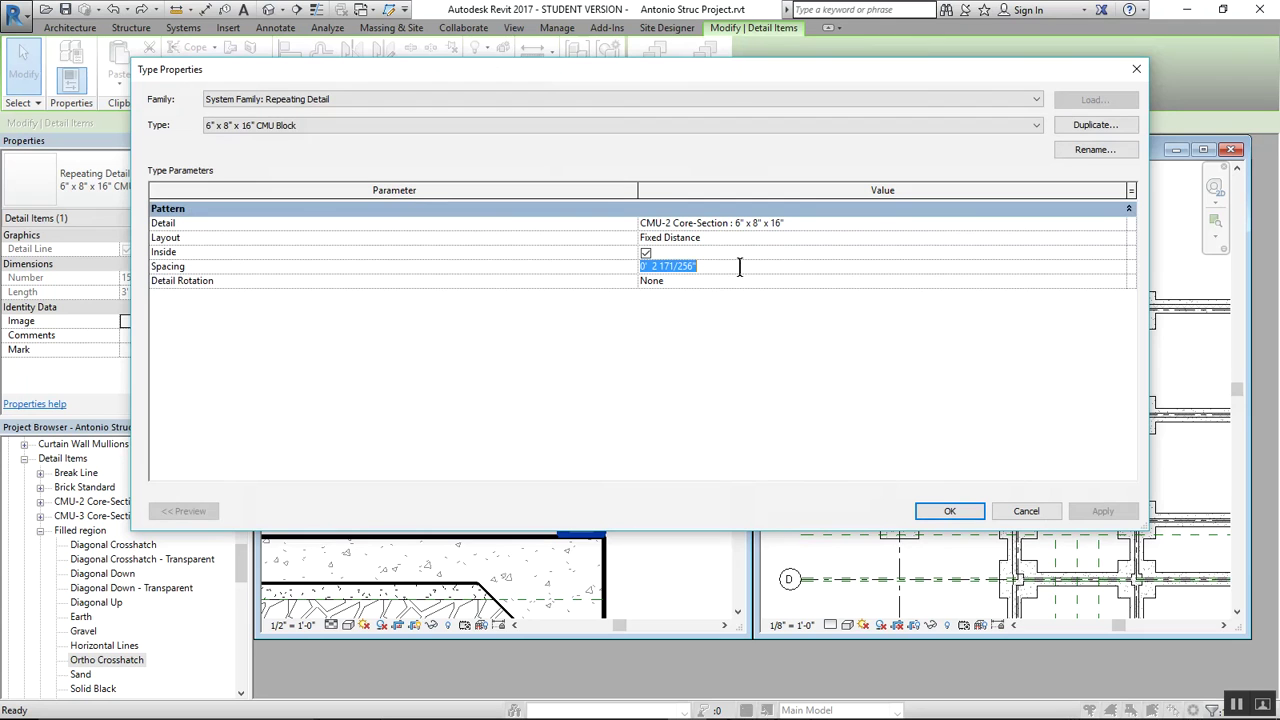
pyautogui.write('0')
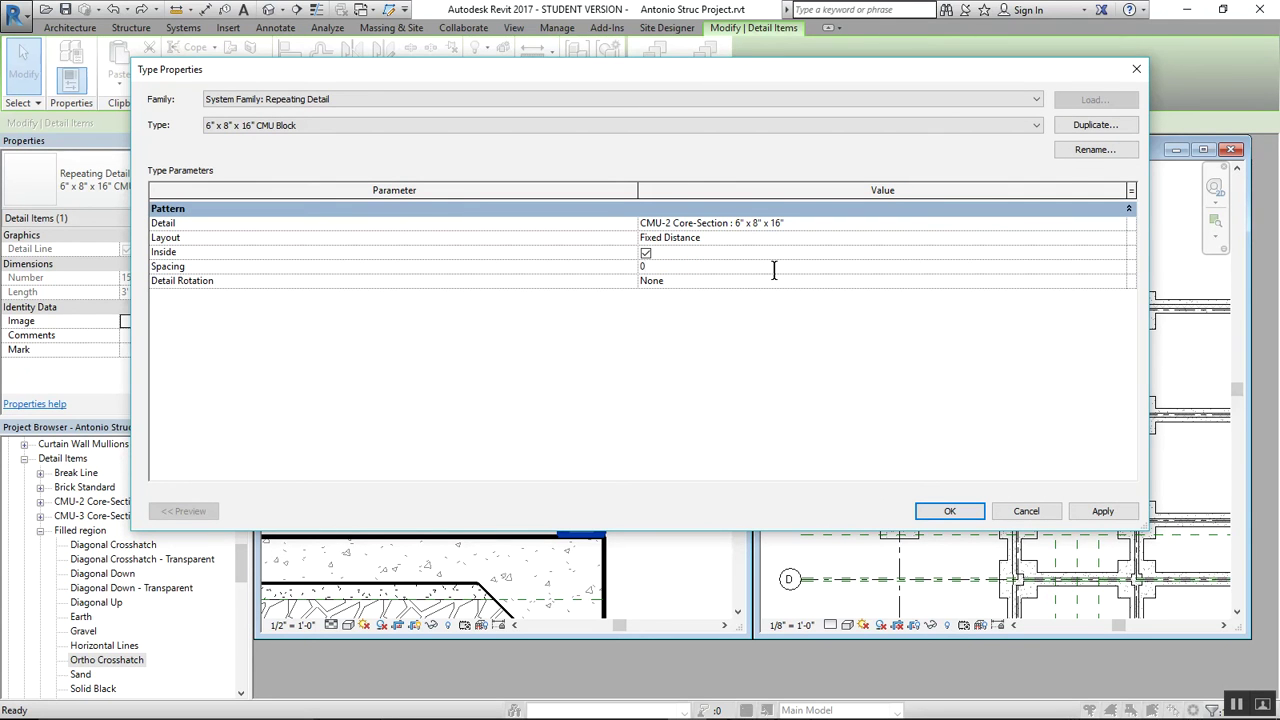
pyautogui.press('Return')
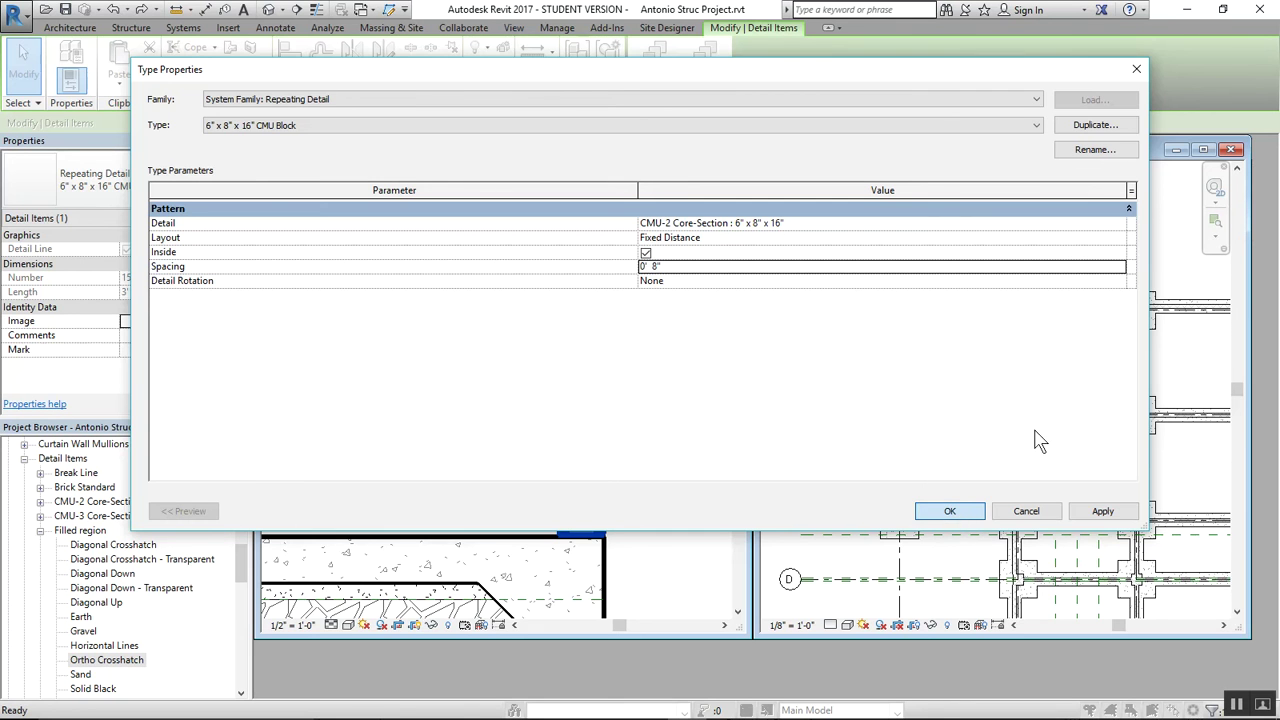
pyautogui.click(952, 512)
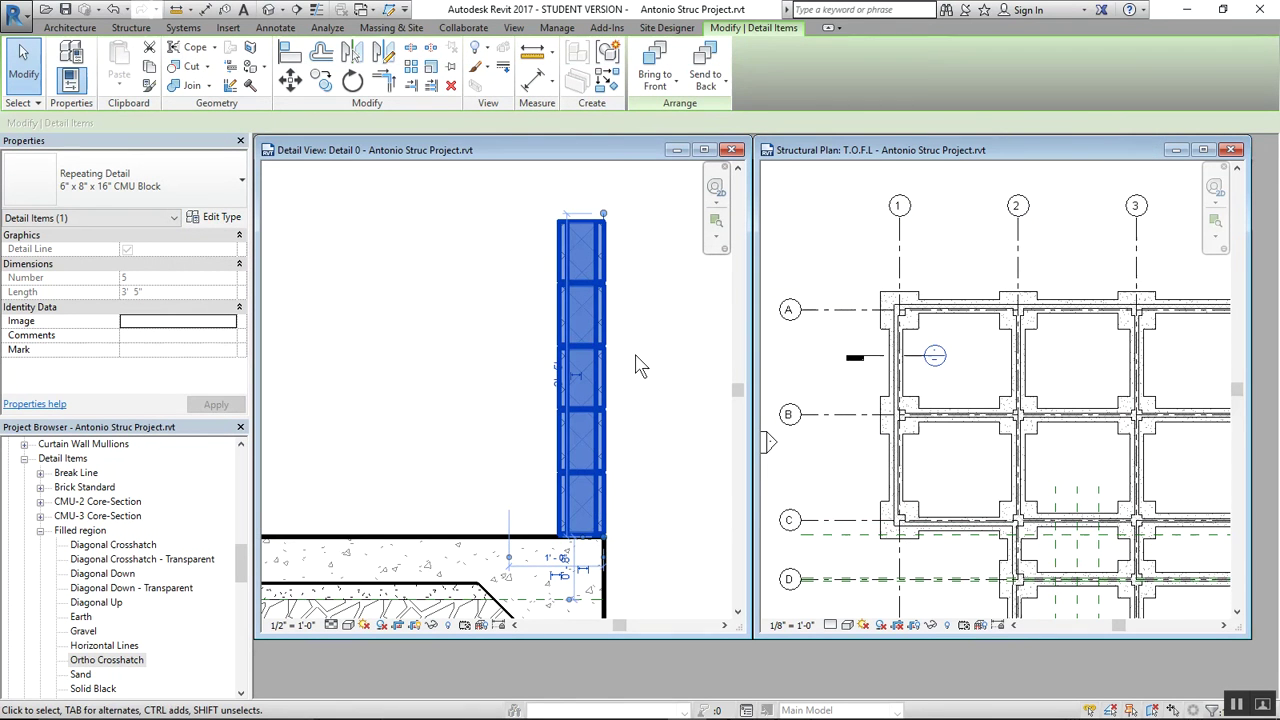
pyautogui.scroll(6, 592, 281)
pyautogui.click(655, 285)
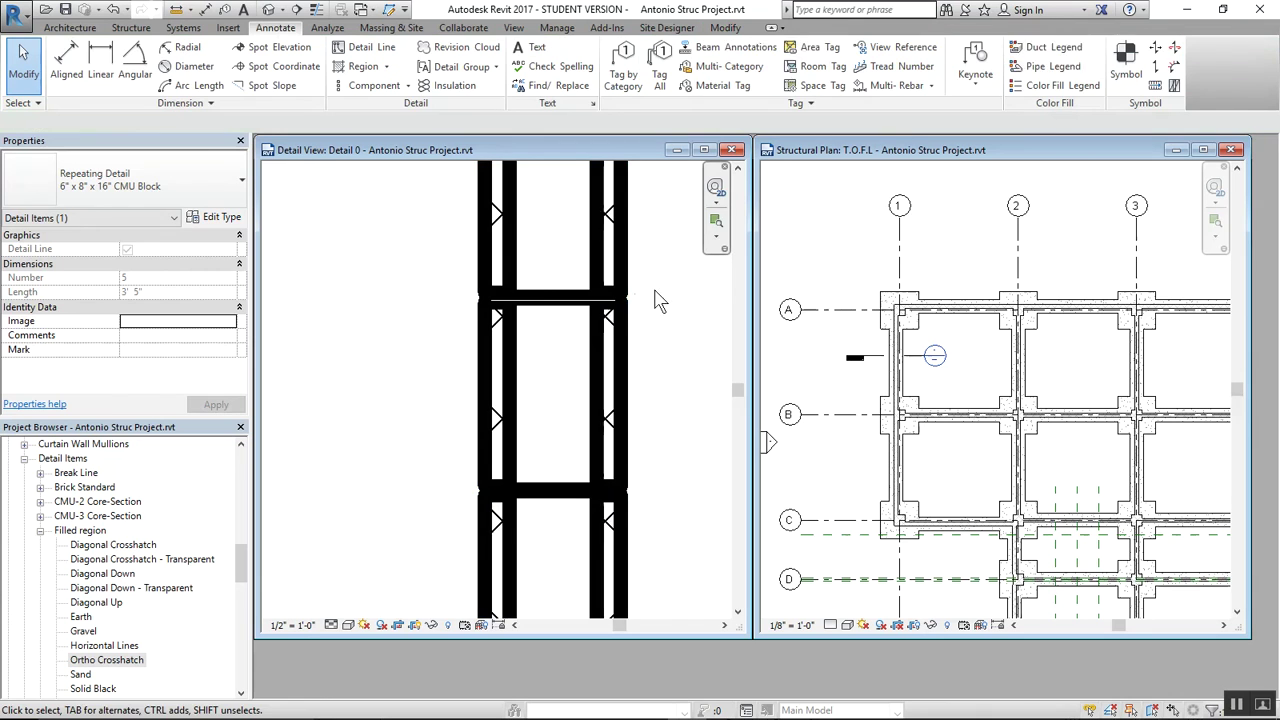
# Set the spacing of the 6" x 8" x 16" CMU Block repeating detail type to 0' 8 1/2"
pyautogui.scroll(-2, 466, 530)
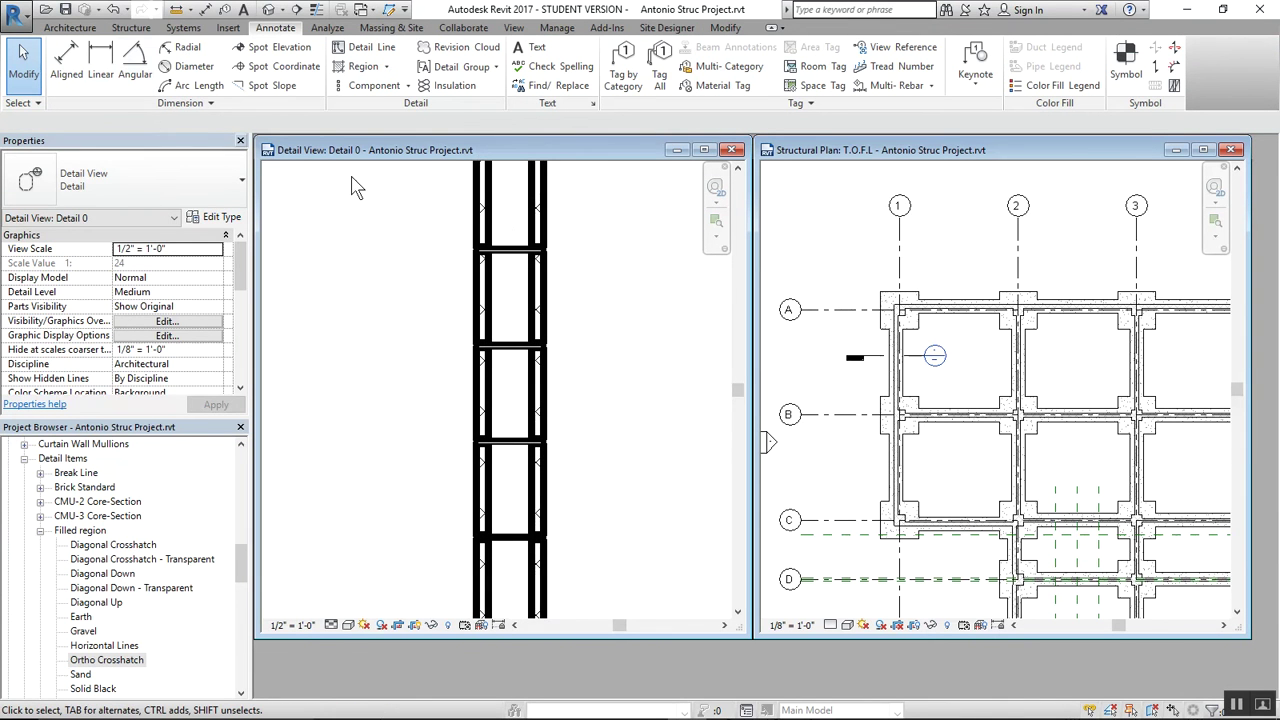
pyautogui.click(531, 255)
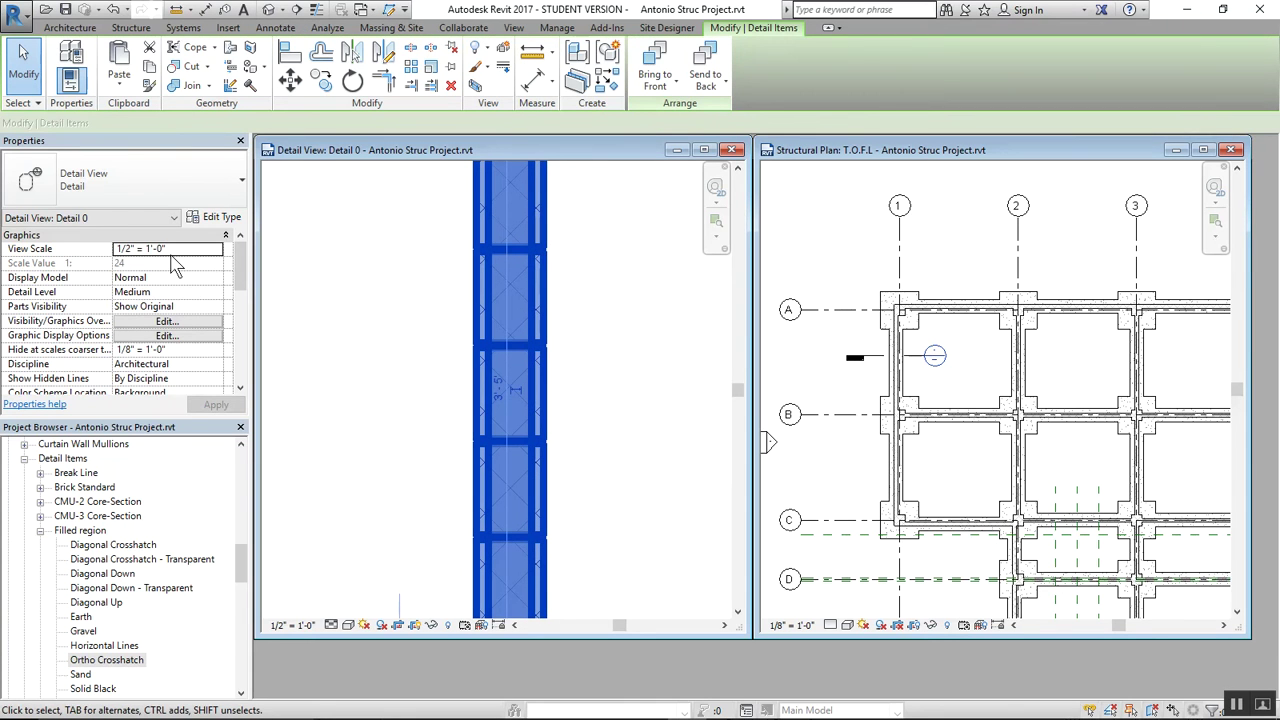
pyautogui.click(220, 217)
pyautogui.click(725, 267)
pyautogui.write('0-5')
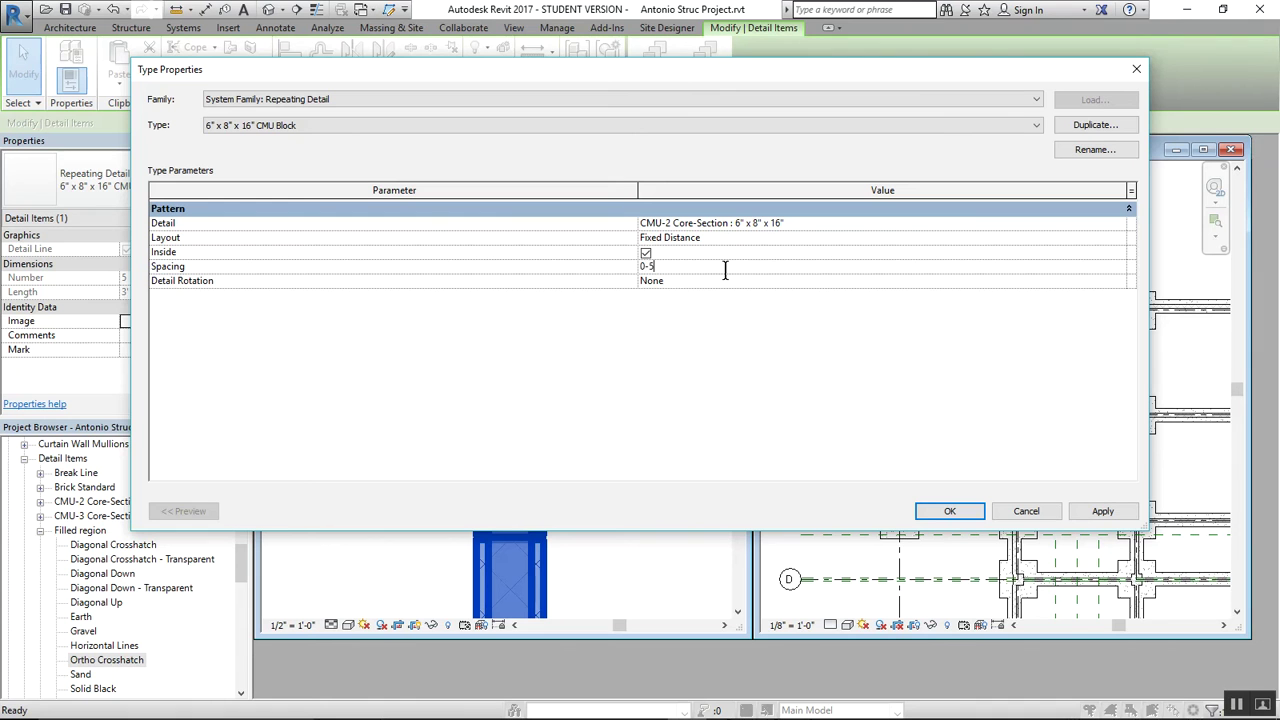
pyautogui.press('BackSpace')
pyautogui.write('8.5')
pyautogui.press('Return')
pyautogui.click(945, 508)
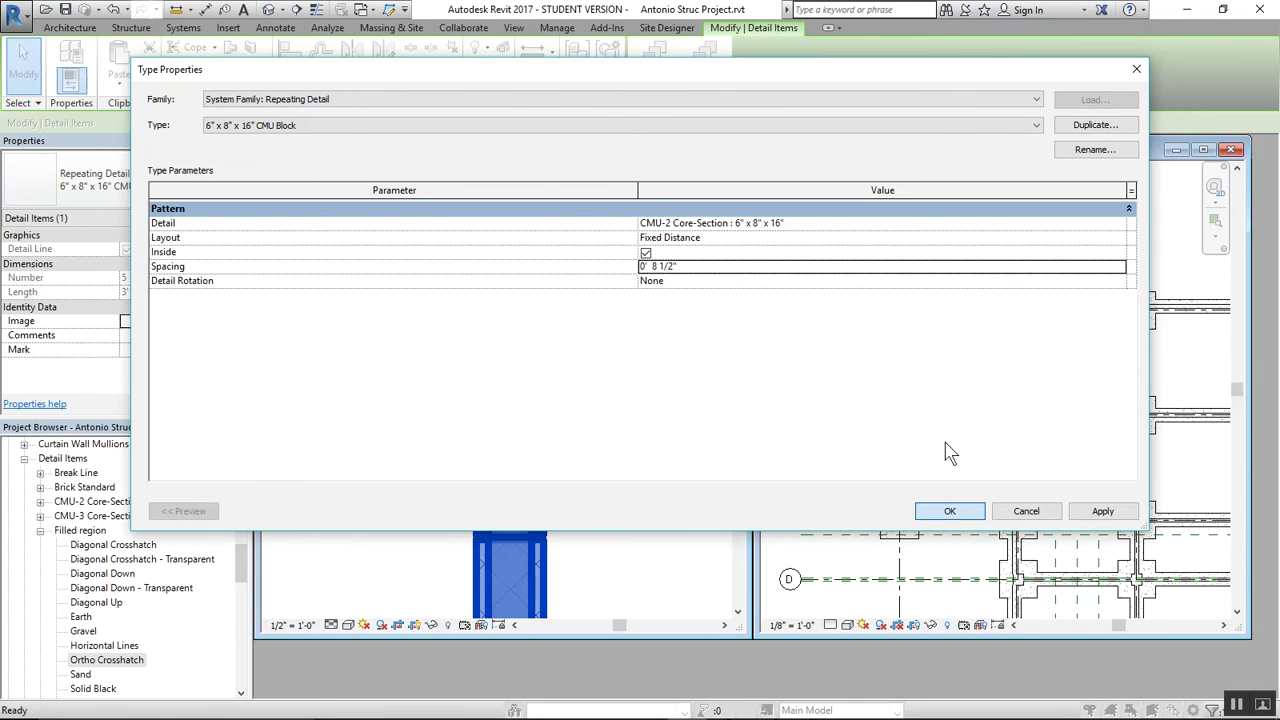
pyautogui.click(607, 378)
pyautogui.scroll(2, 503, 325)
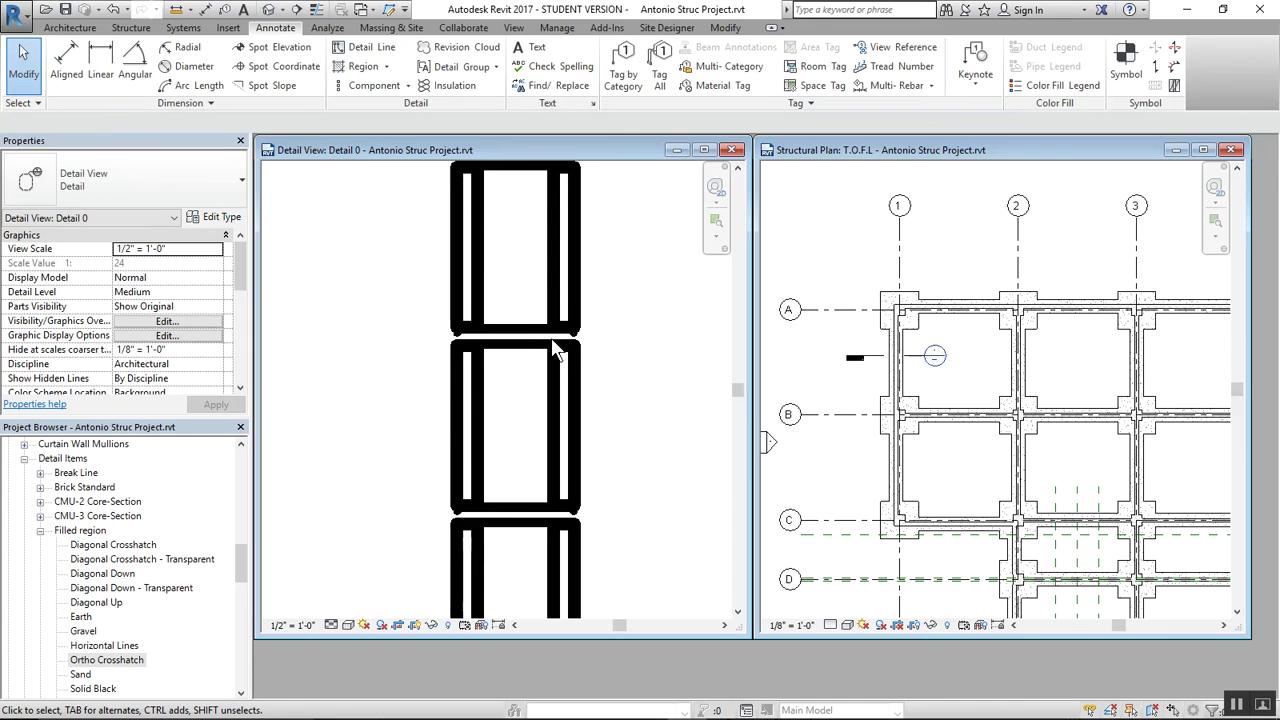
# Switch the detail view to thin lines and dismiss the save reminder without saving the project
pyautogui.scroll(2, 573, 335)
pyautogui.scroll(2, 602, 334)
pyautogui.scroll(-2, 602, 334)
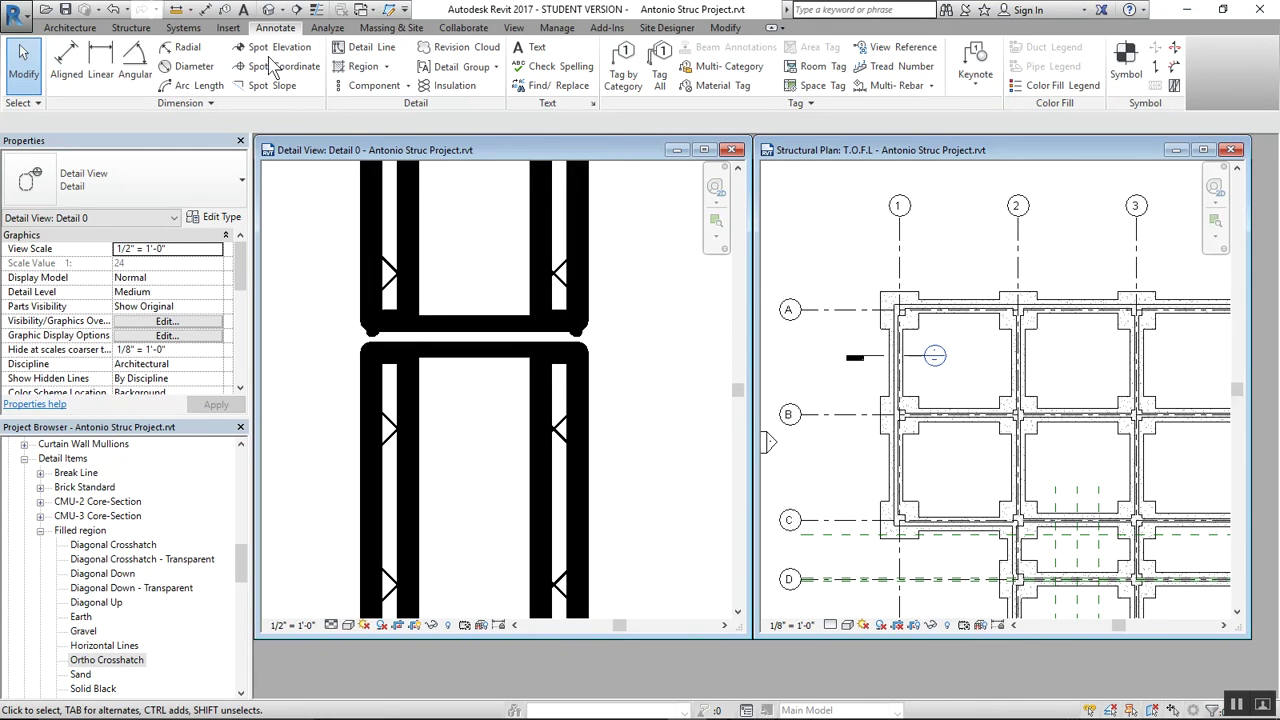
pyautogui.scroll(-2, 390, 310)
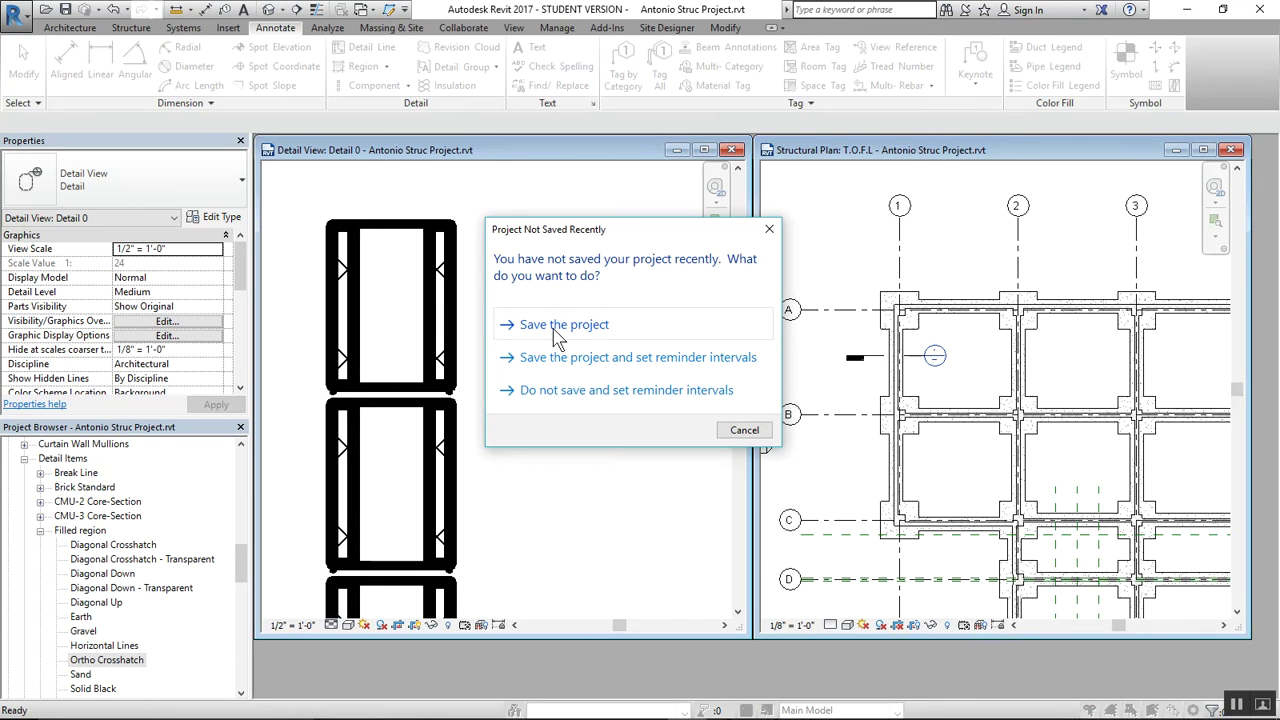
pyautogui.click(727, 432)
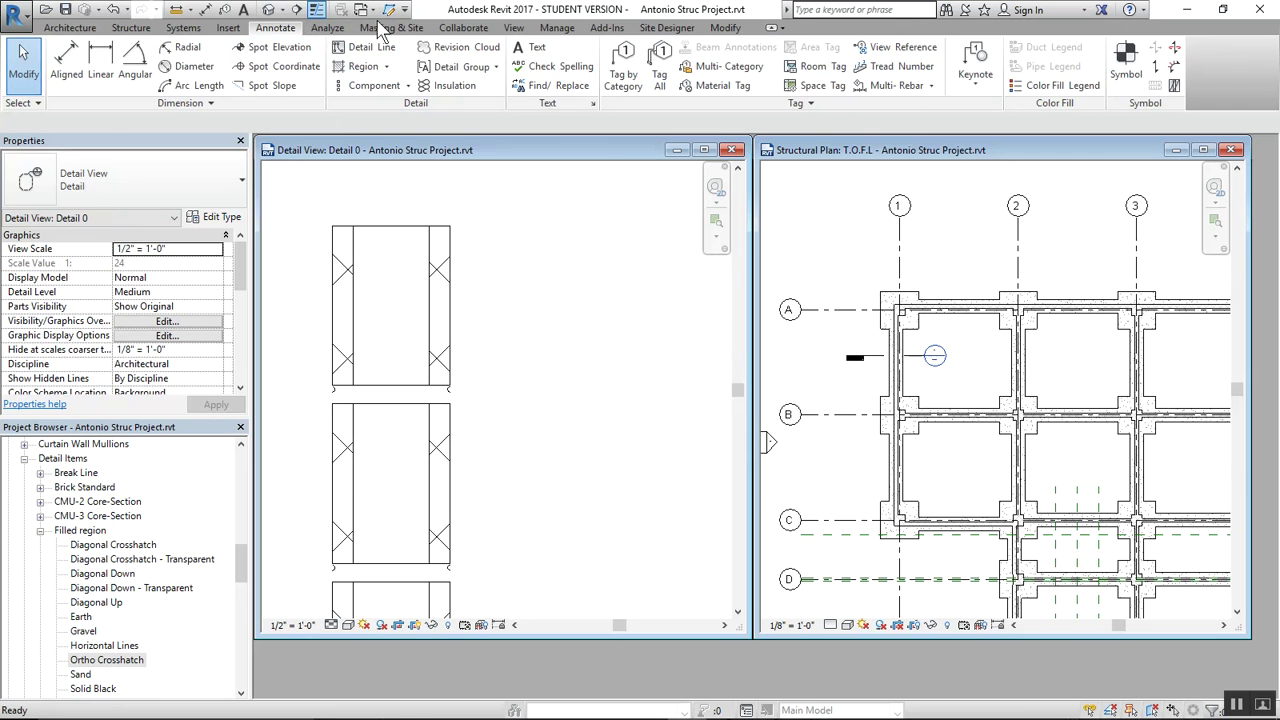
# Measure along the wall's outer face from the top block's upper corner to the top of the block below
pyautogui.click(187, 10)
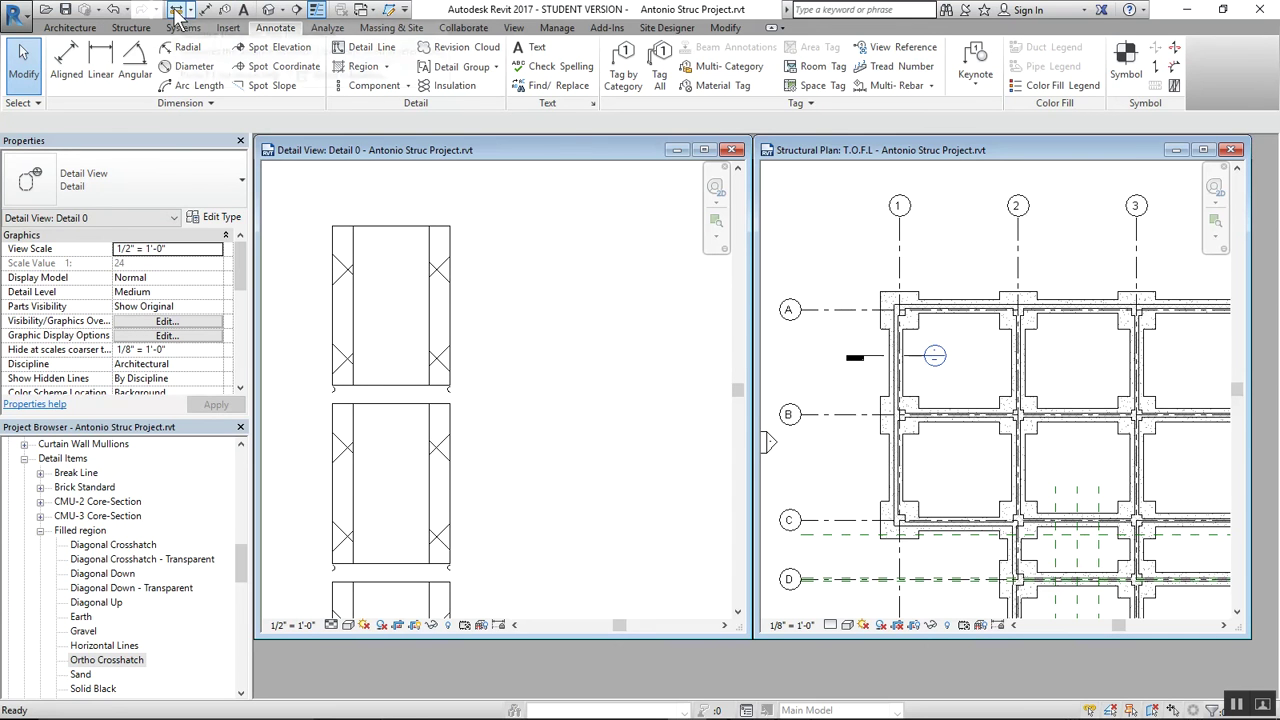
pyautogui.click(450, 226)
pyautogui.scroll(5, 449, 376)
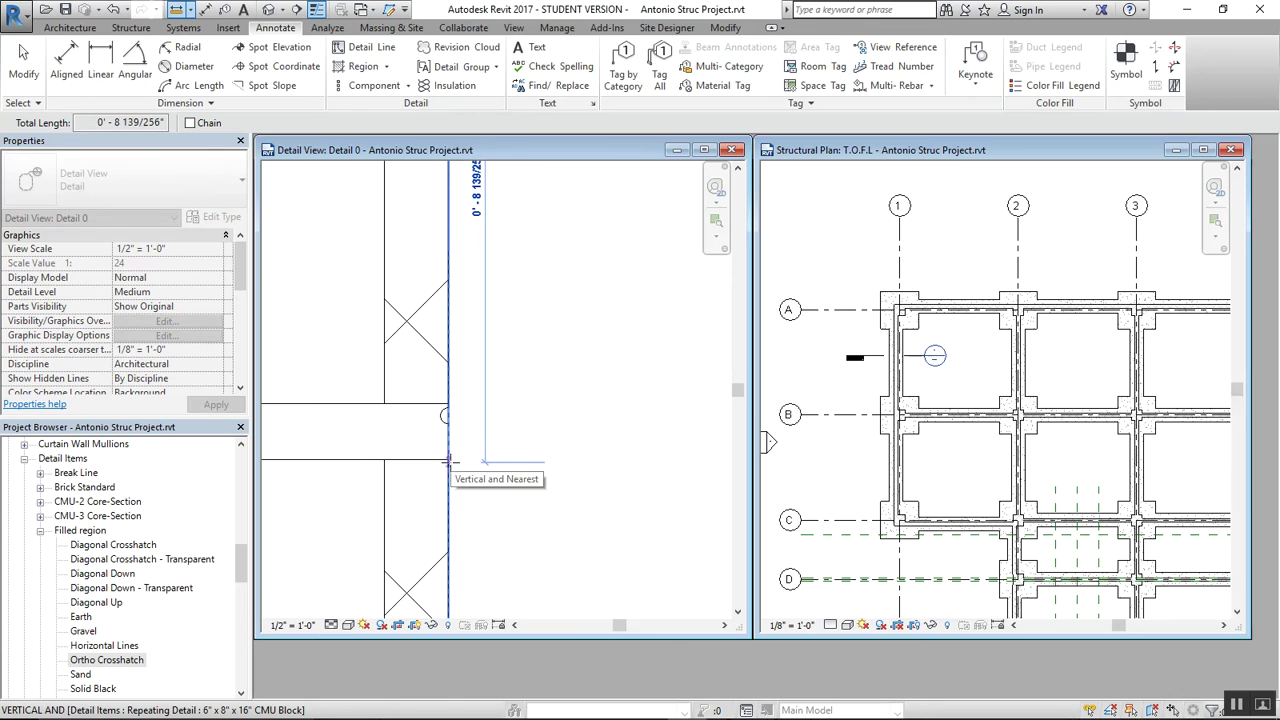
pyautogui.scroll(-3, 450, 462)
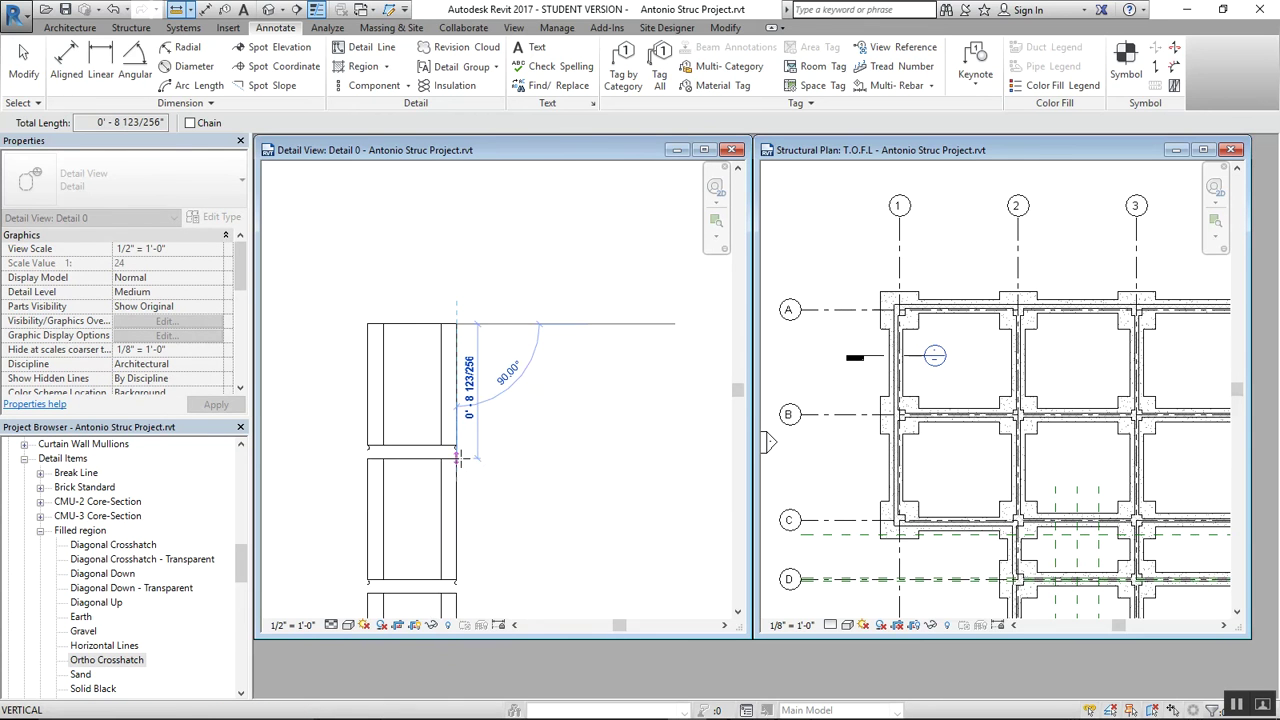
pyautogui.scroll(2, 457, 459)
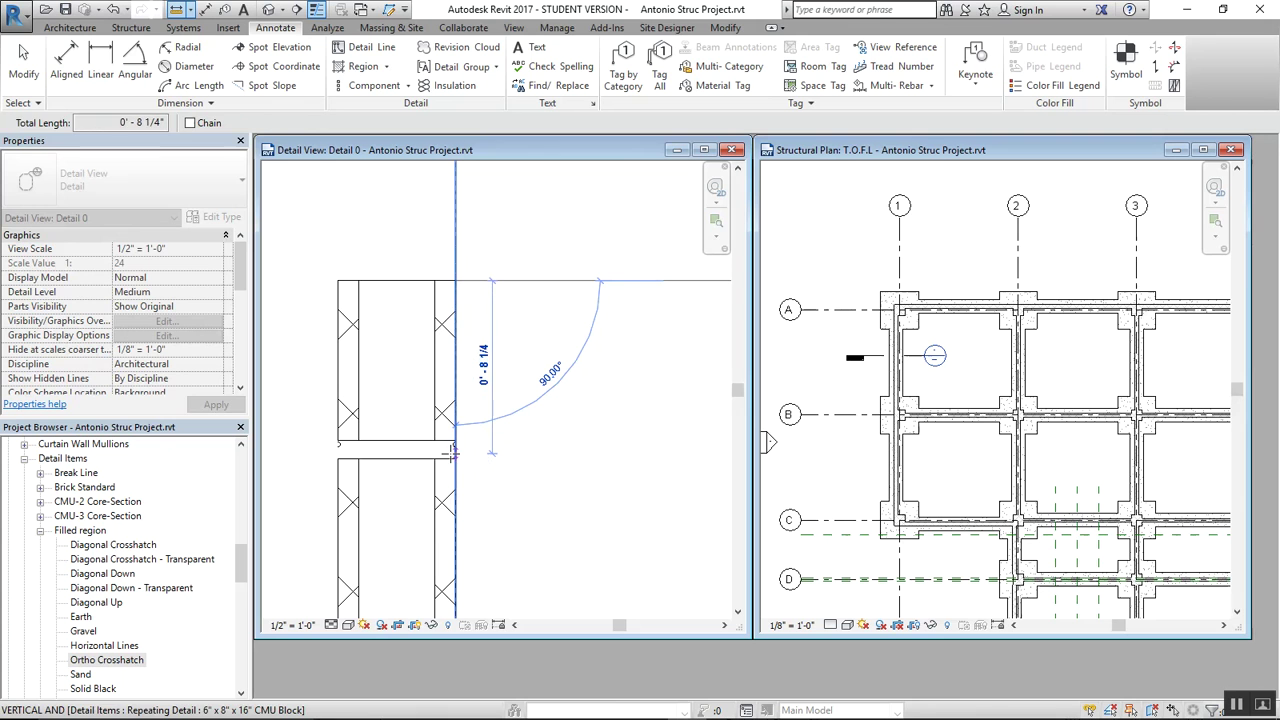
pyautogui.press('Escape')
pyautogui.press('Escape')
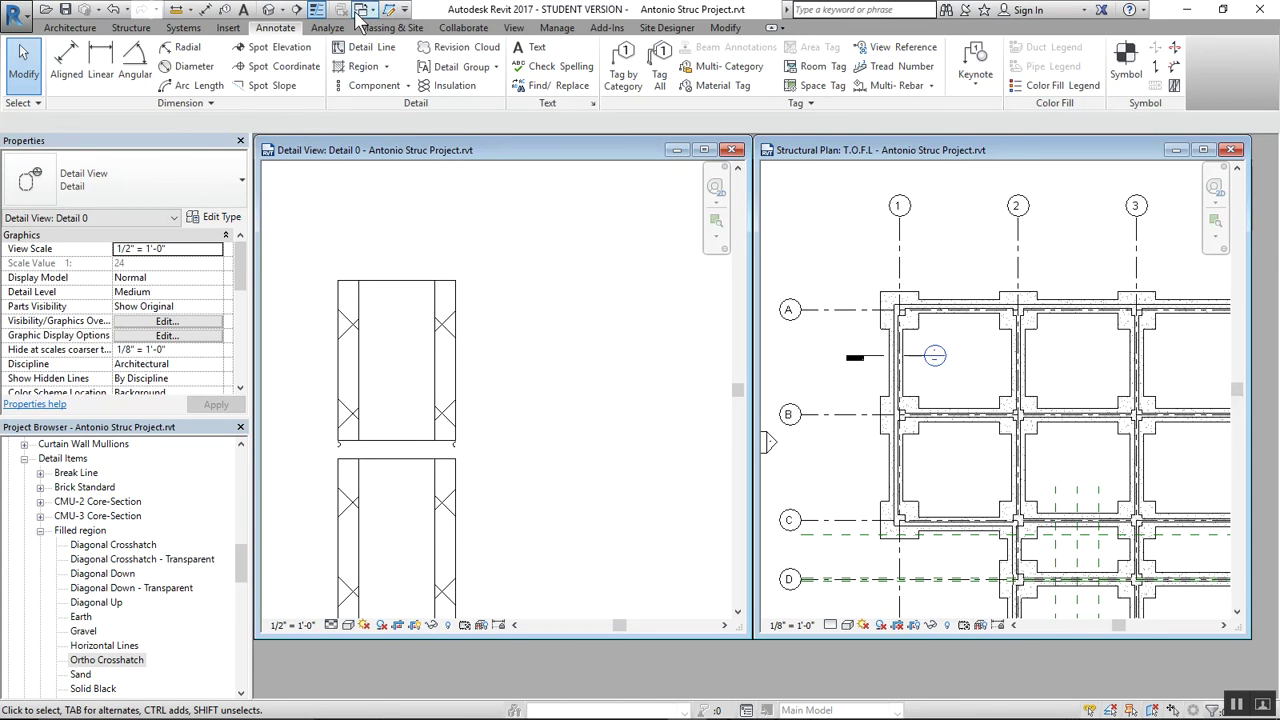
# Measure from the midpoint of the top block's upper edge straight down to the next block's upper edge
pyautogui.click(176, 9)
pyautogui.click(396, 281)
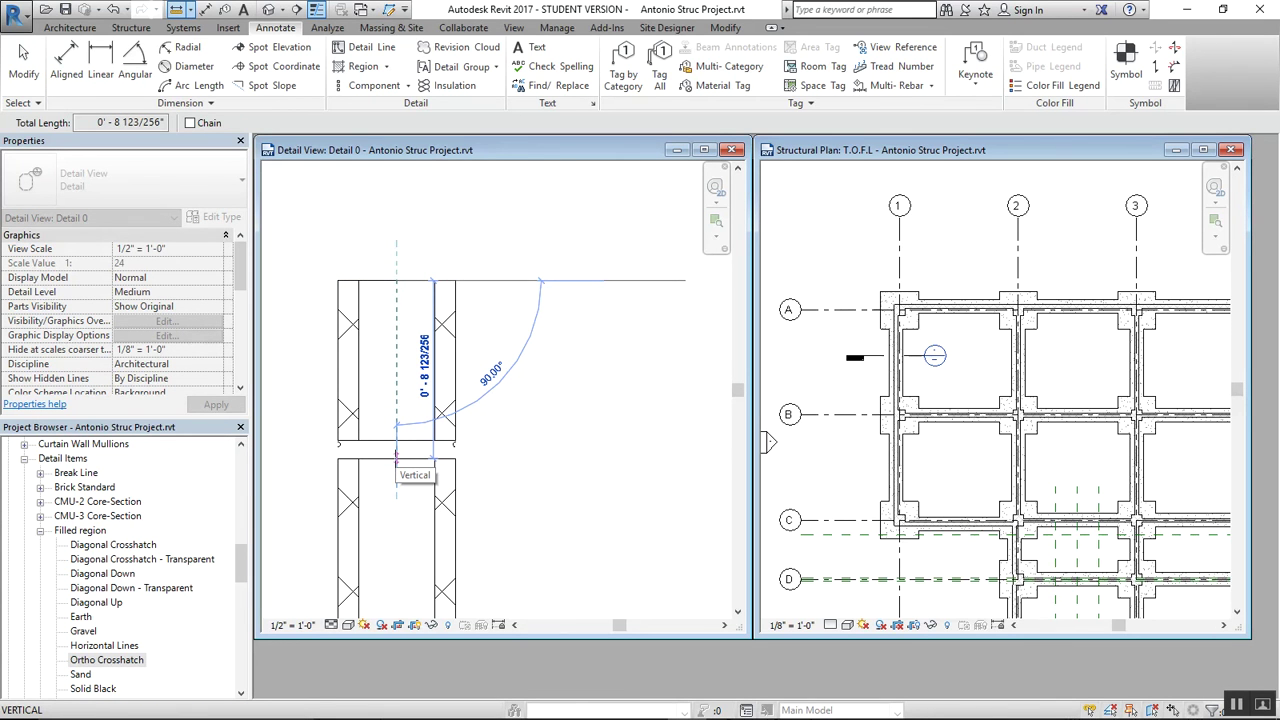
pyautogui.press('Escape')
pyautogui.press('Escape')
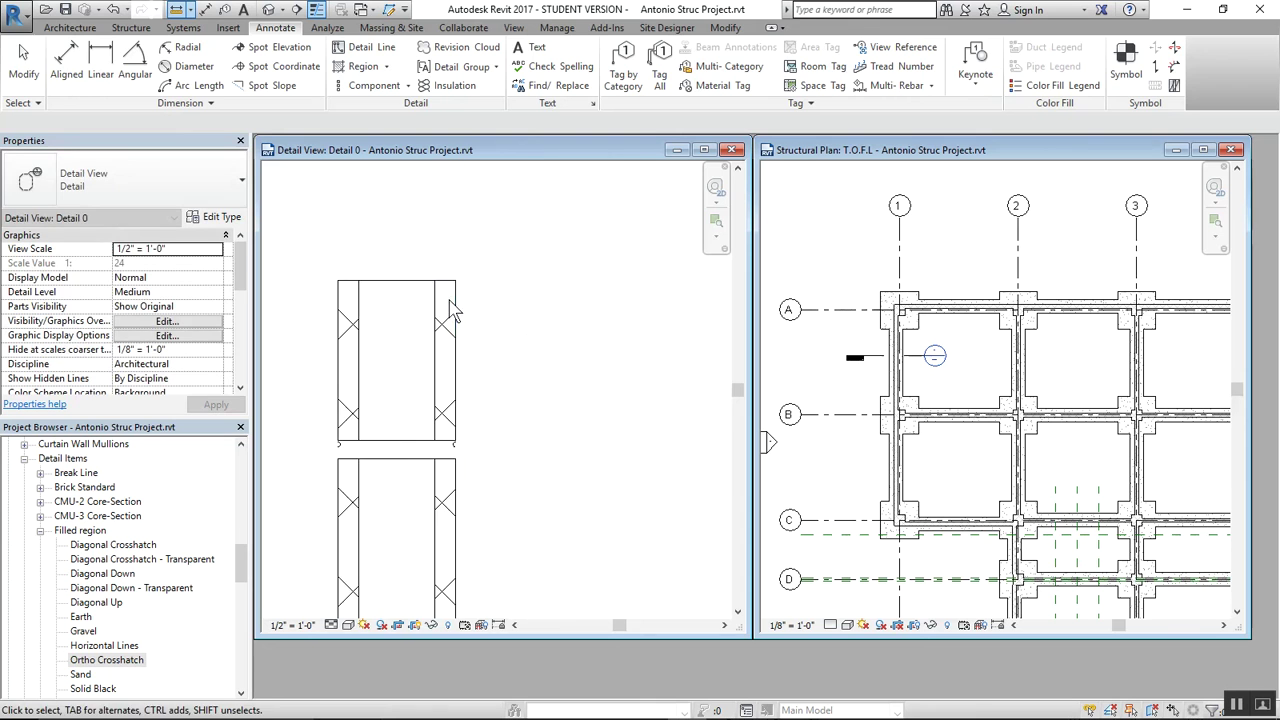
# Set the spacing of the 6" x 8" x 16" CMU Block repeating detail type to 0' 8 3/8"
pyautogui.click(440, 326)
pyautogui.click(212, 219)
pyautogui.click(730, 267)
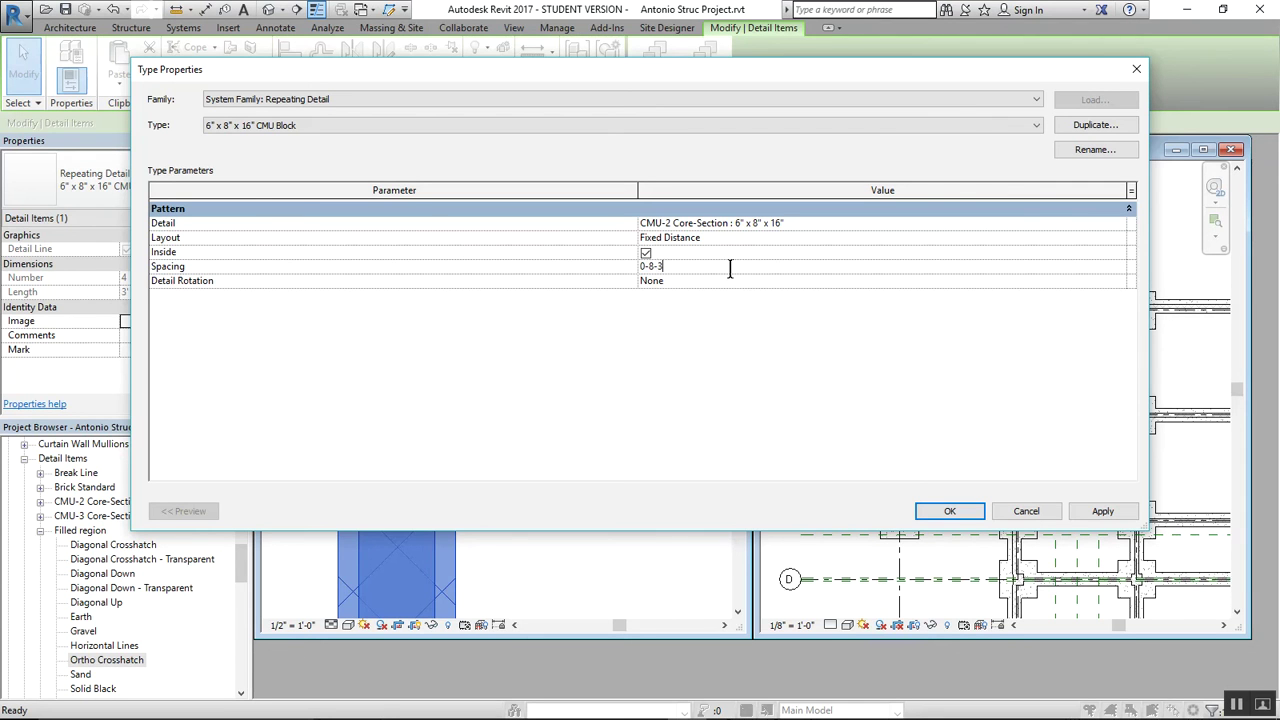
pyautogui.press('Return')
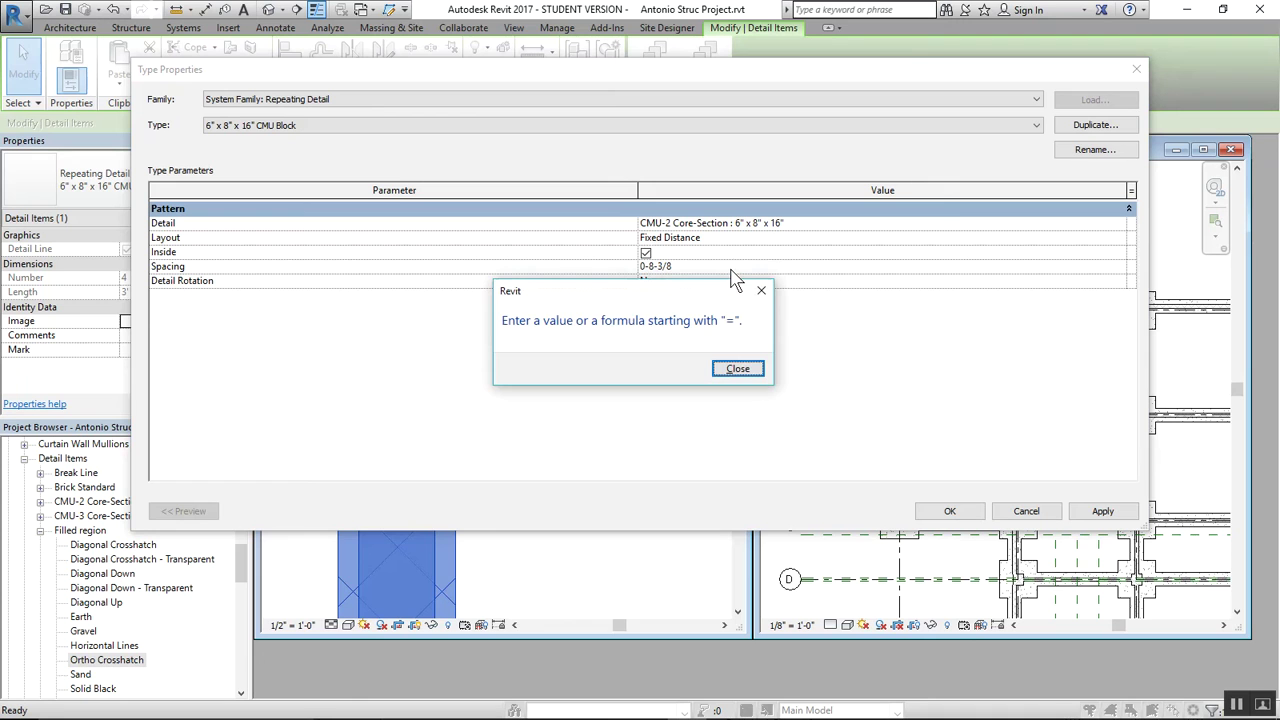
pyautogui.click(738, 369)
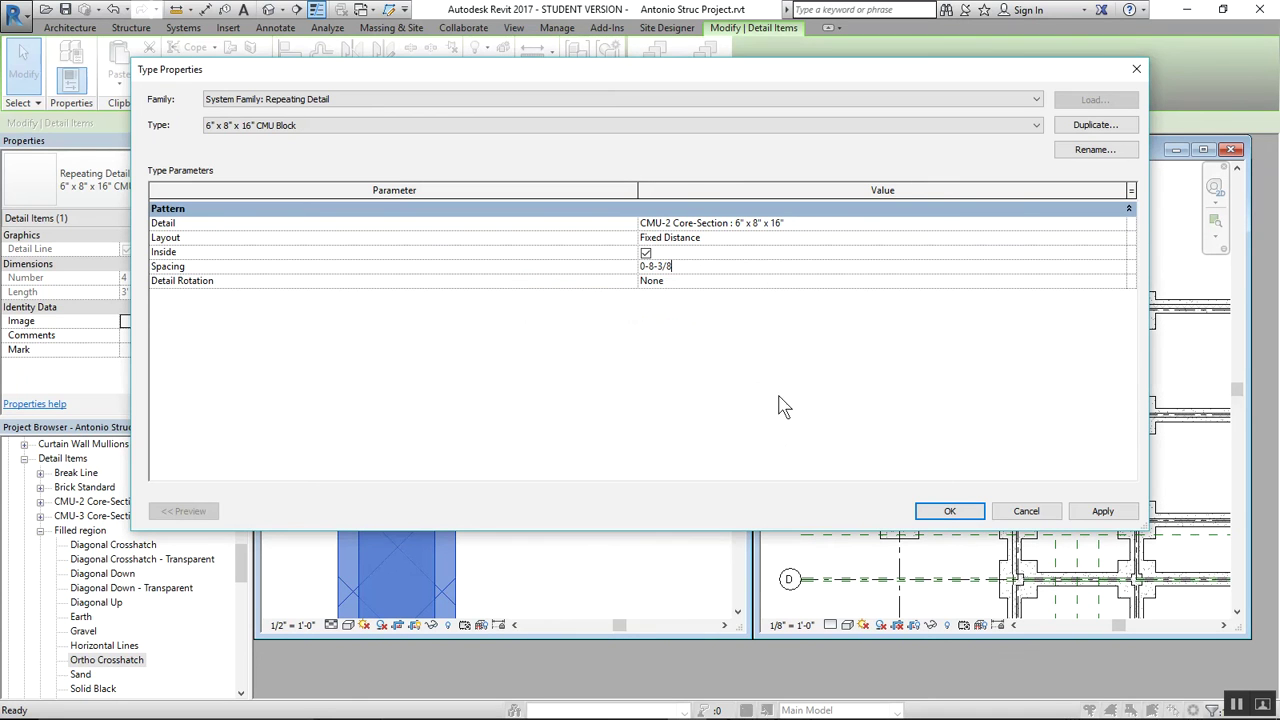
pyautogui.moveTo(687, 265); pyautogui.dragTo(646, 256)
pyautogui.press('Return')
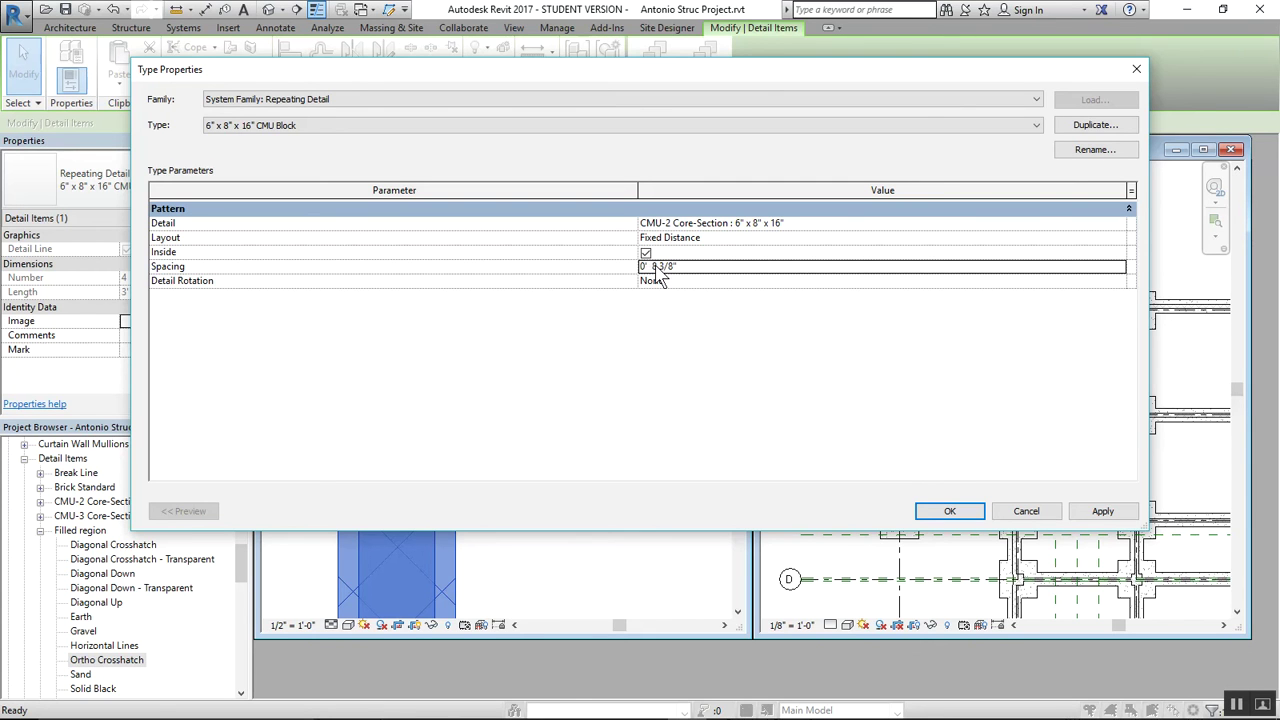
pyautogui.click(1106, 511)
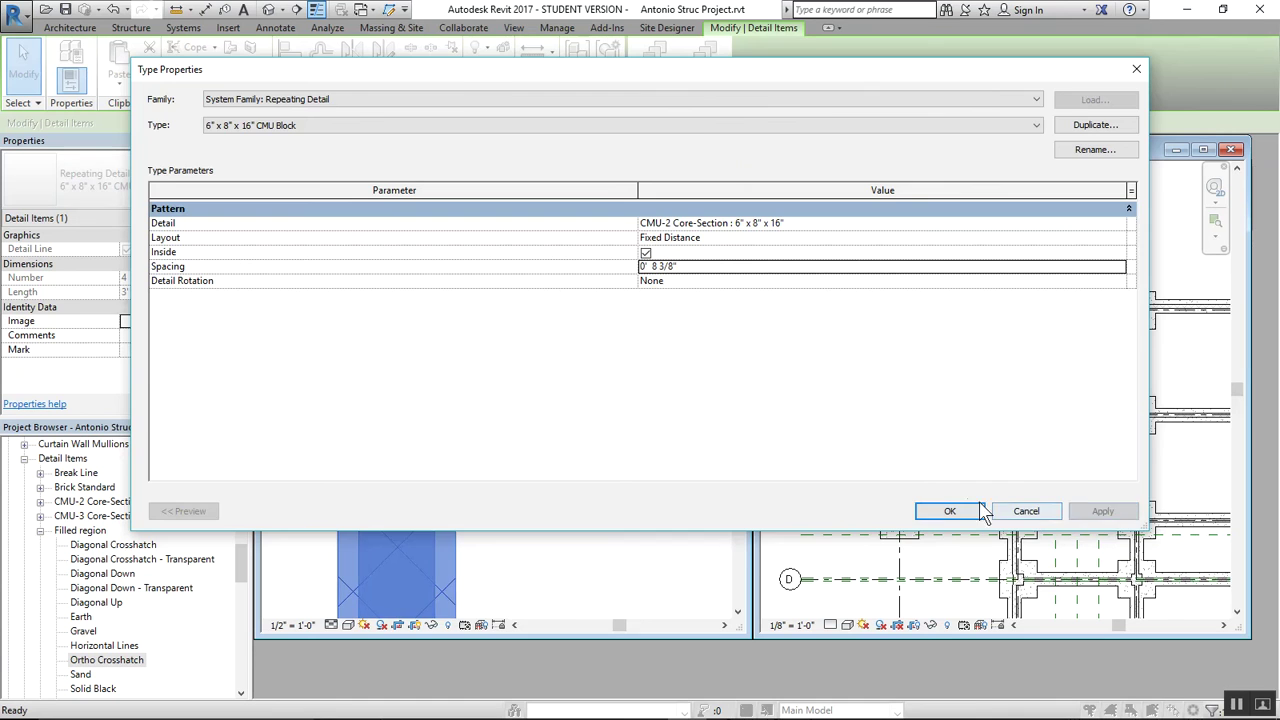
pyautogui.press('Return')
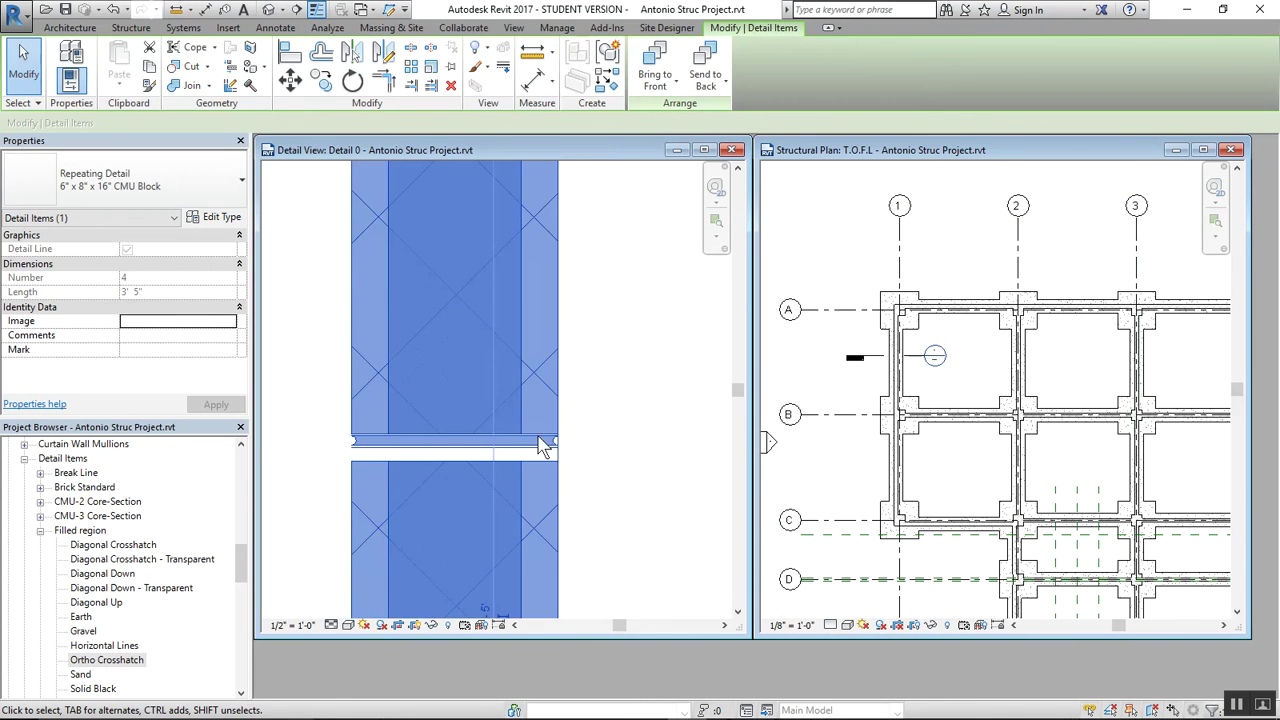
pyautogui.click(590, 449)
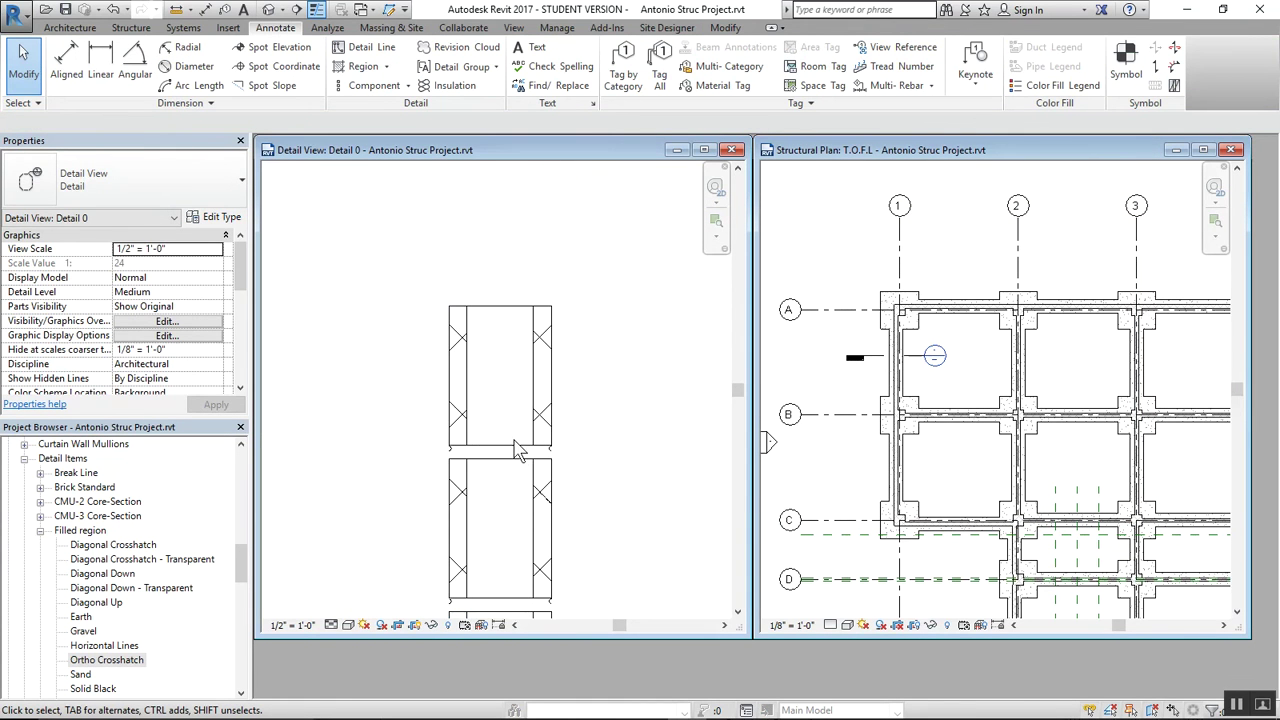
# Set the spacing of the 6" x 8" x 16" CMU Block repeating detail type back to 0' 8"
pyautogui.click(540, 325)
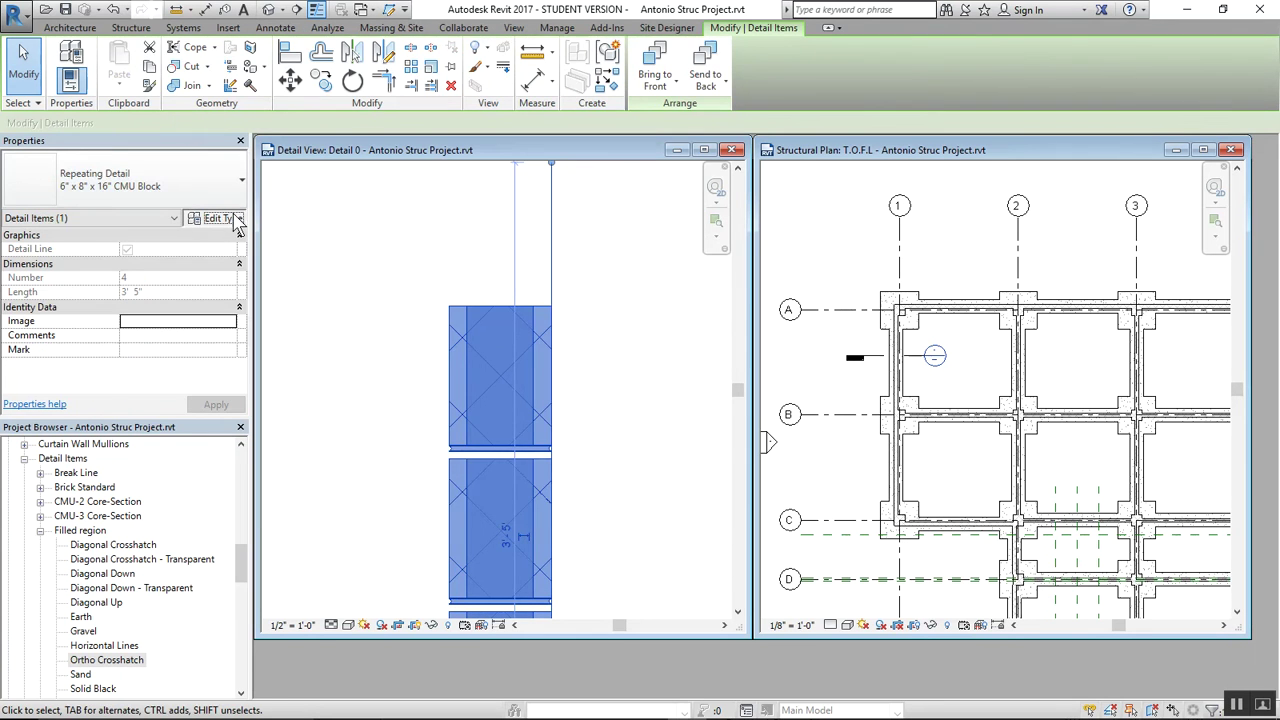
pyautogui.click(213, 218)
pyautogui.click(700, 265)
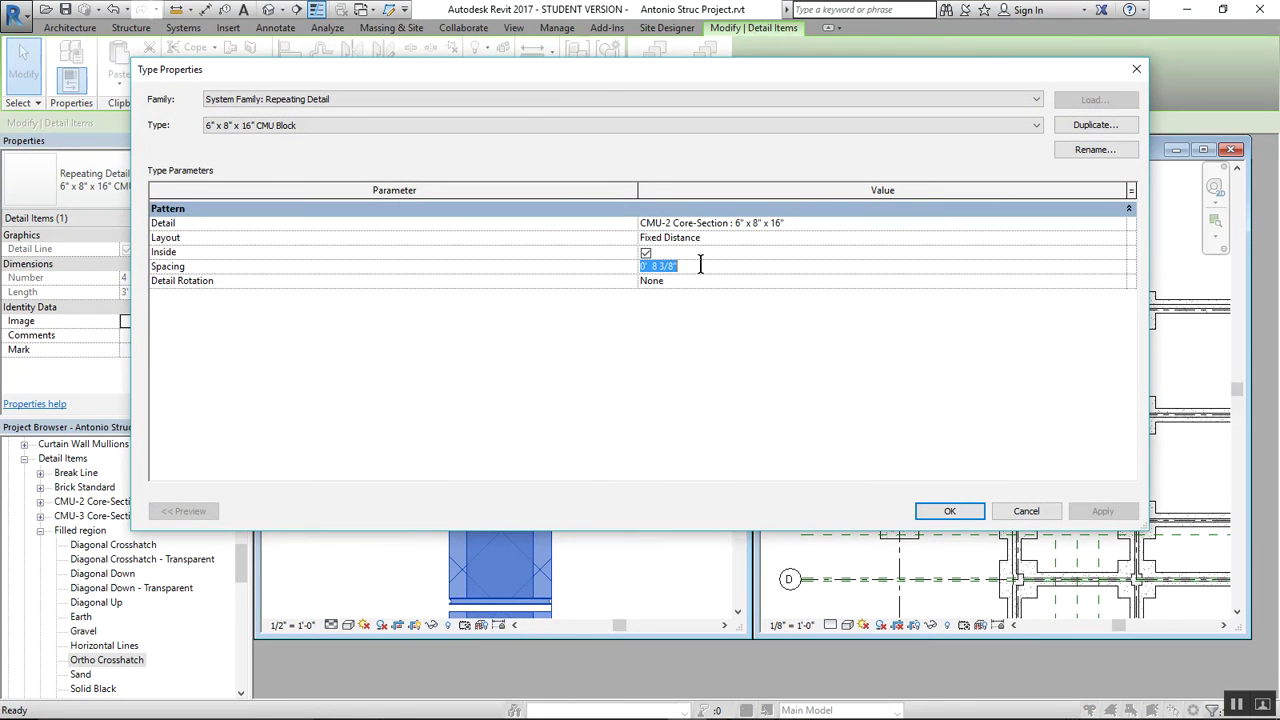
pyautogui.write('0-8')
pyautogui.press('Return')
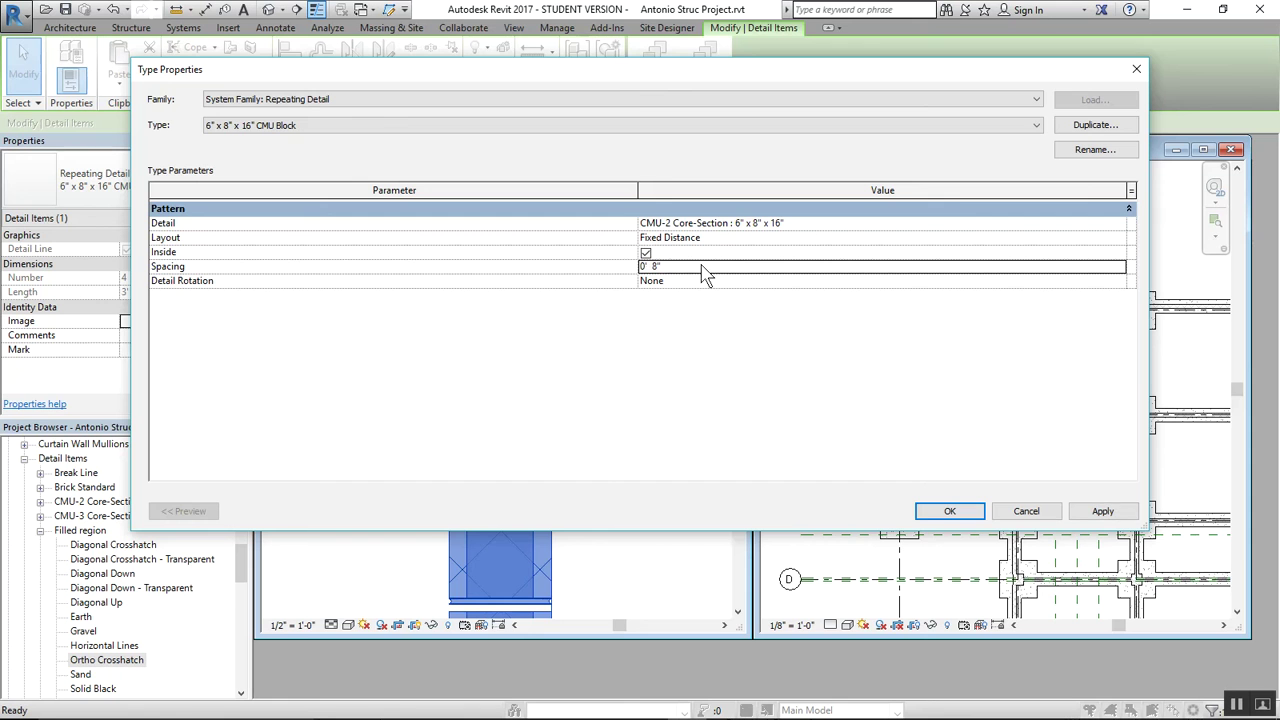
pyautogui.click(950, 511)
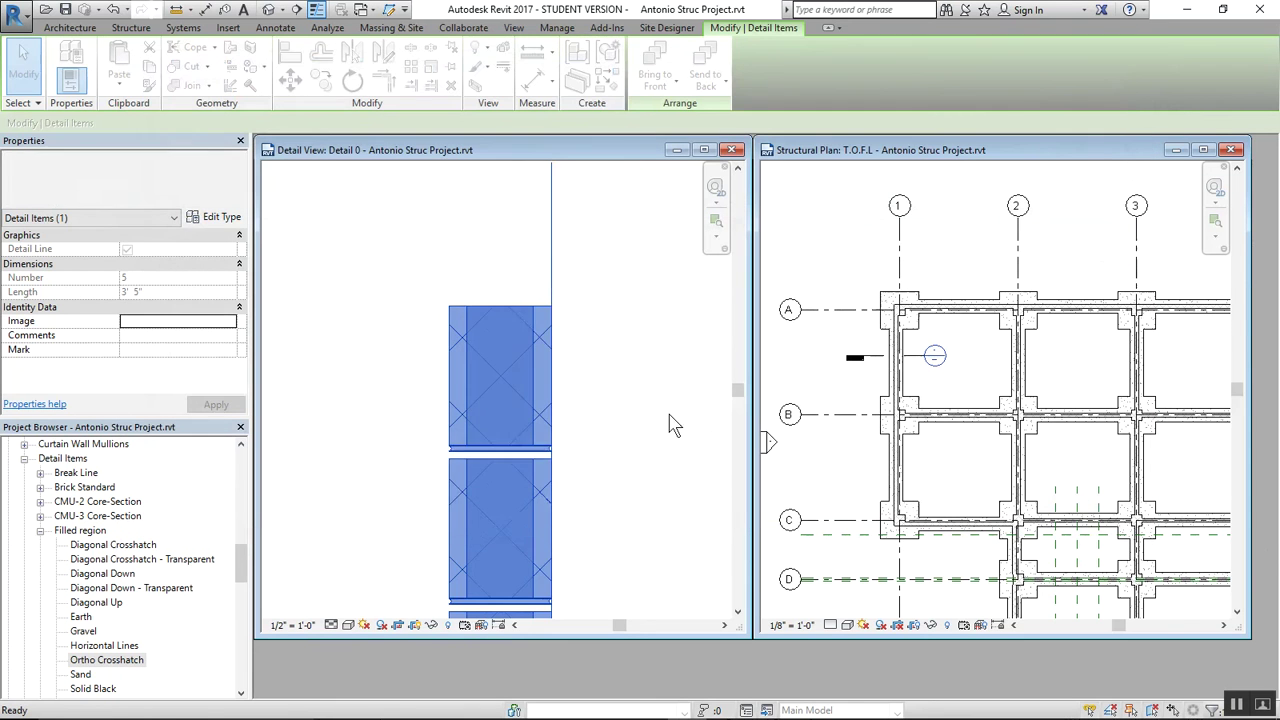
pyautogui.click(660, 408)
pyautogui.scroll(3, 610, 405)
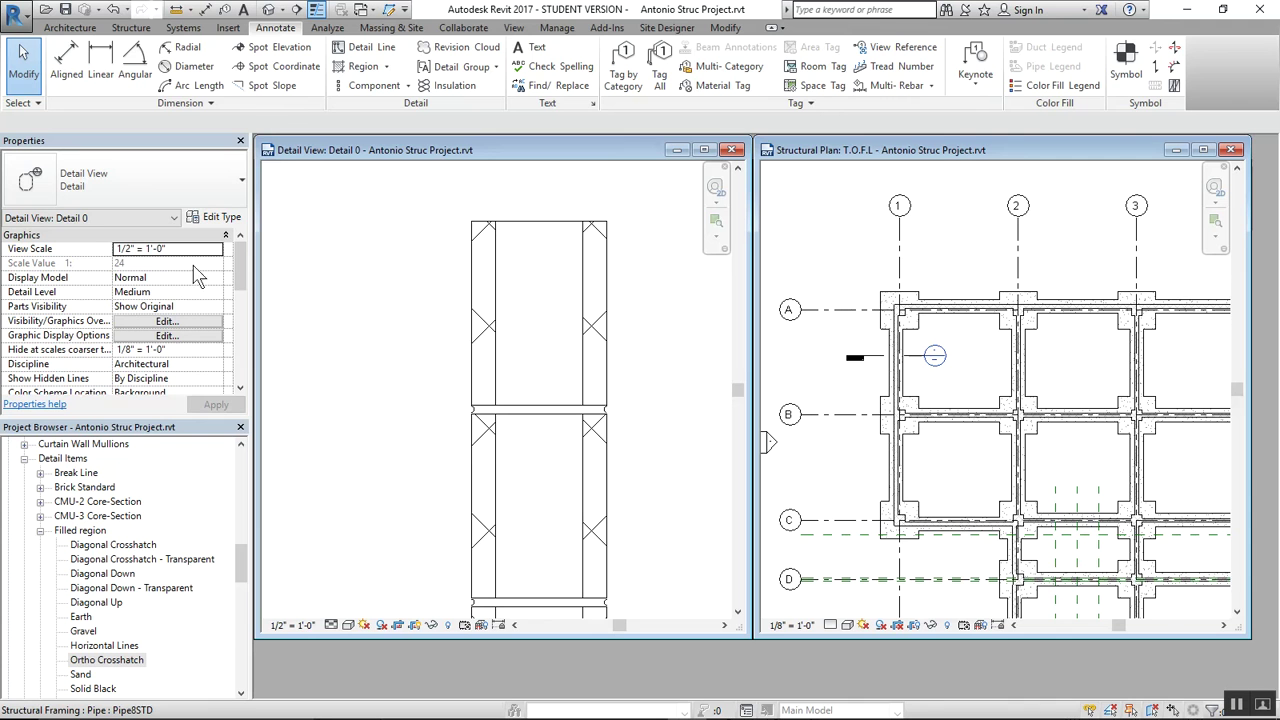
# Set the spacing of the 6" x 8" x 16" CMU Block repeating detail type to 0' 7 5/8"
pyautogui.click(222, 218)
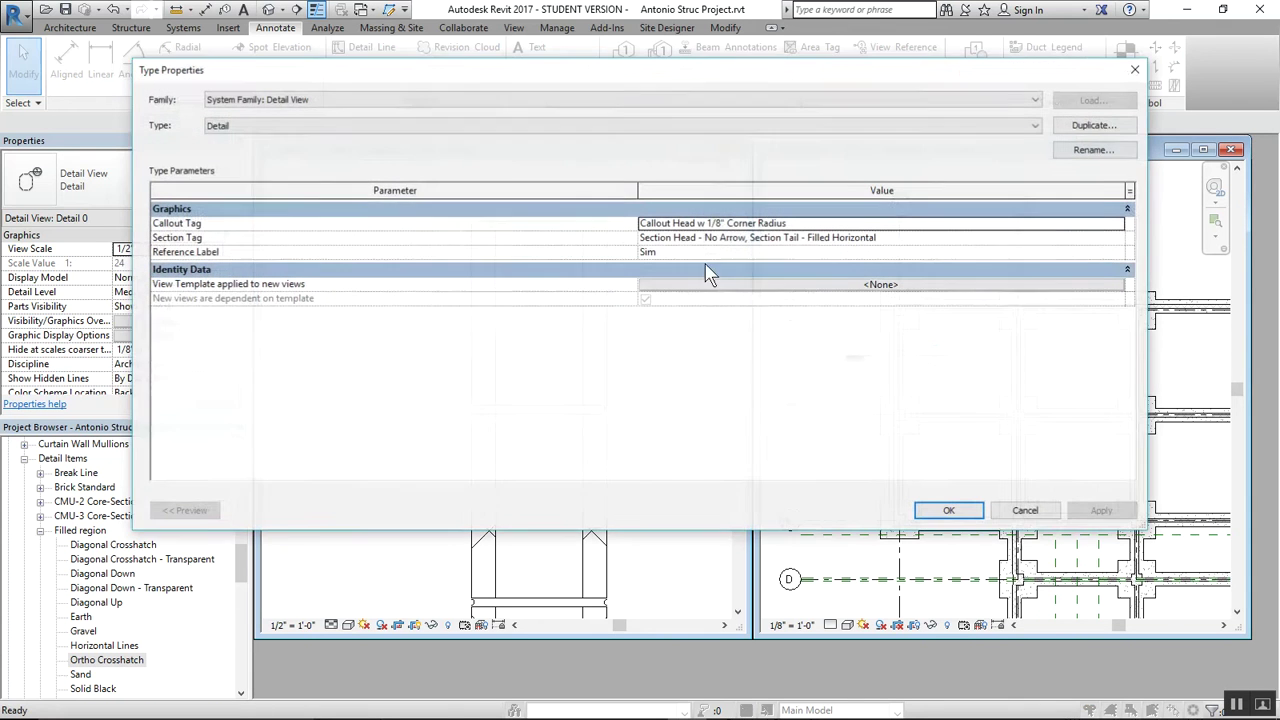
pyautogui.click(1136, 69)
pyautogui.click(607, 452)
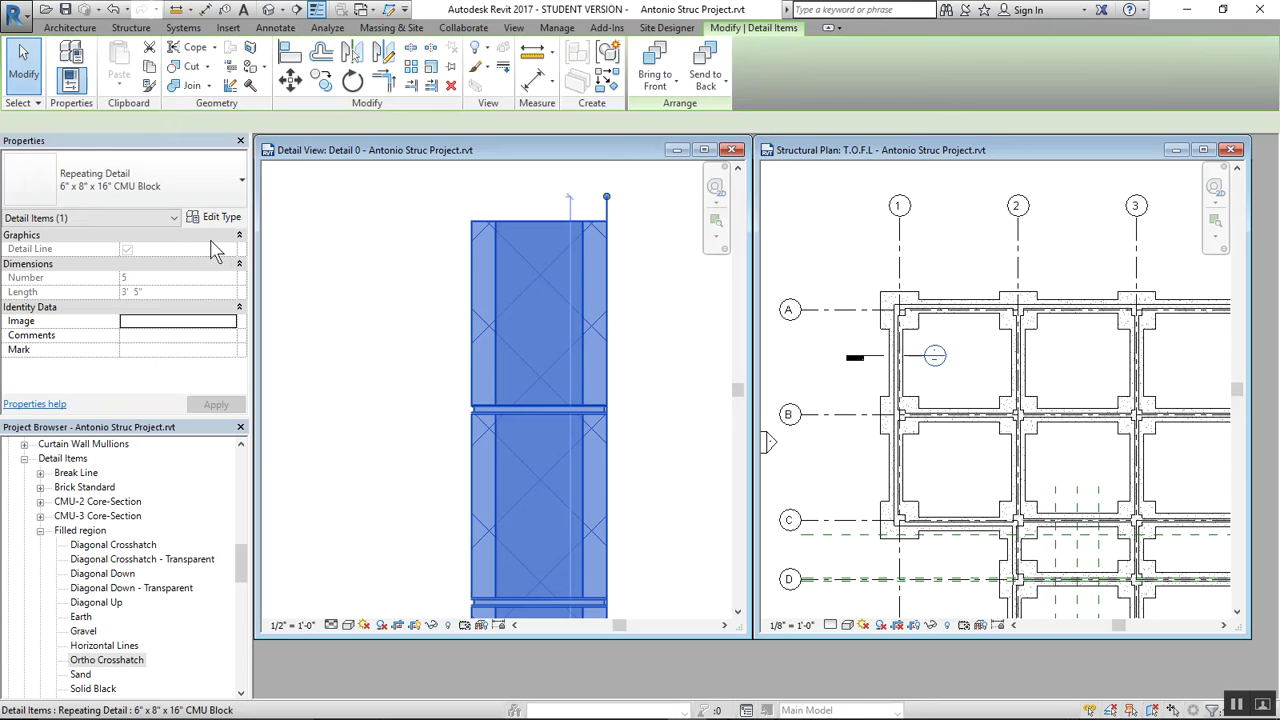
pyautogui.click(222, 218)
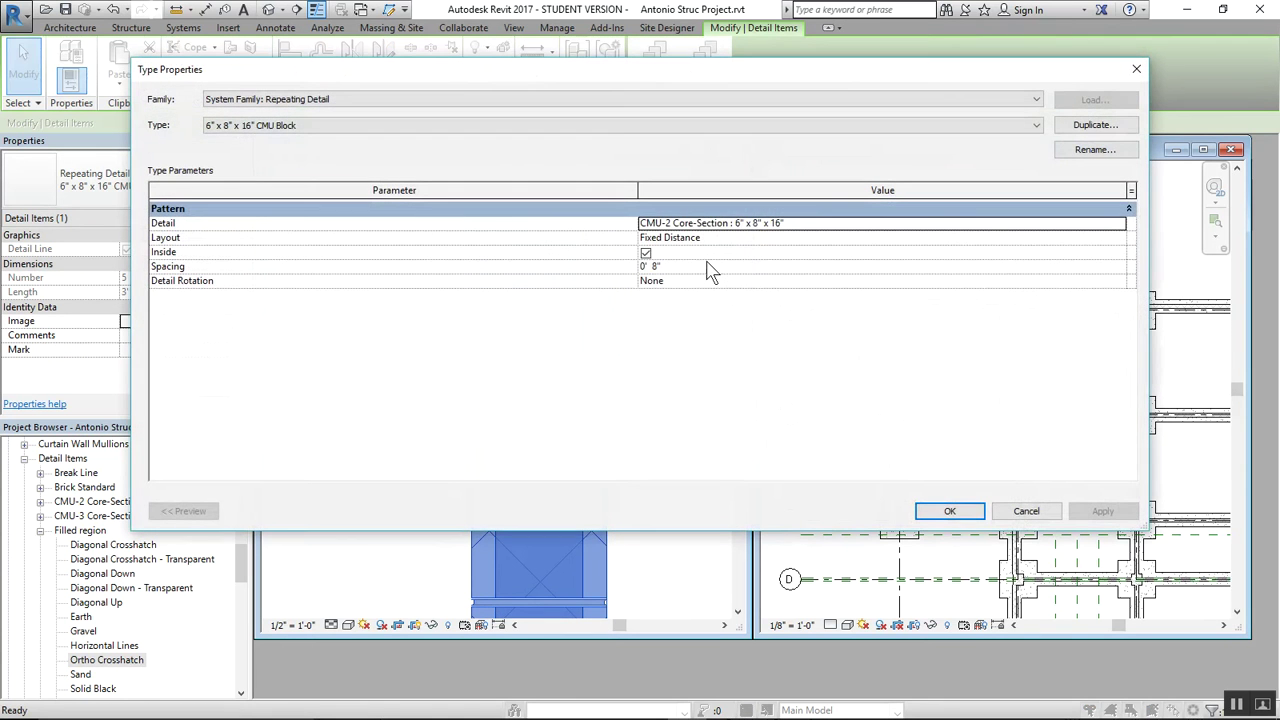
pyautogui.click(703, 266)
pyautogui.write('0')
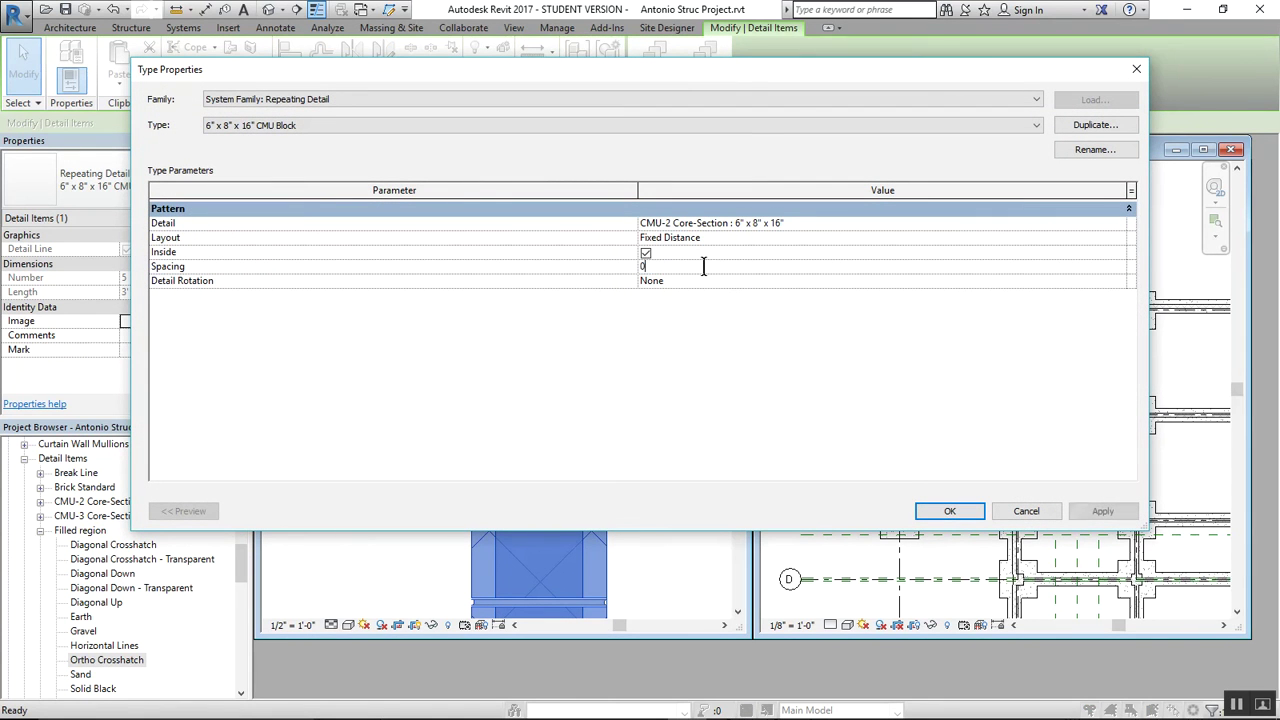
pyautogui.write('-7.625')
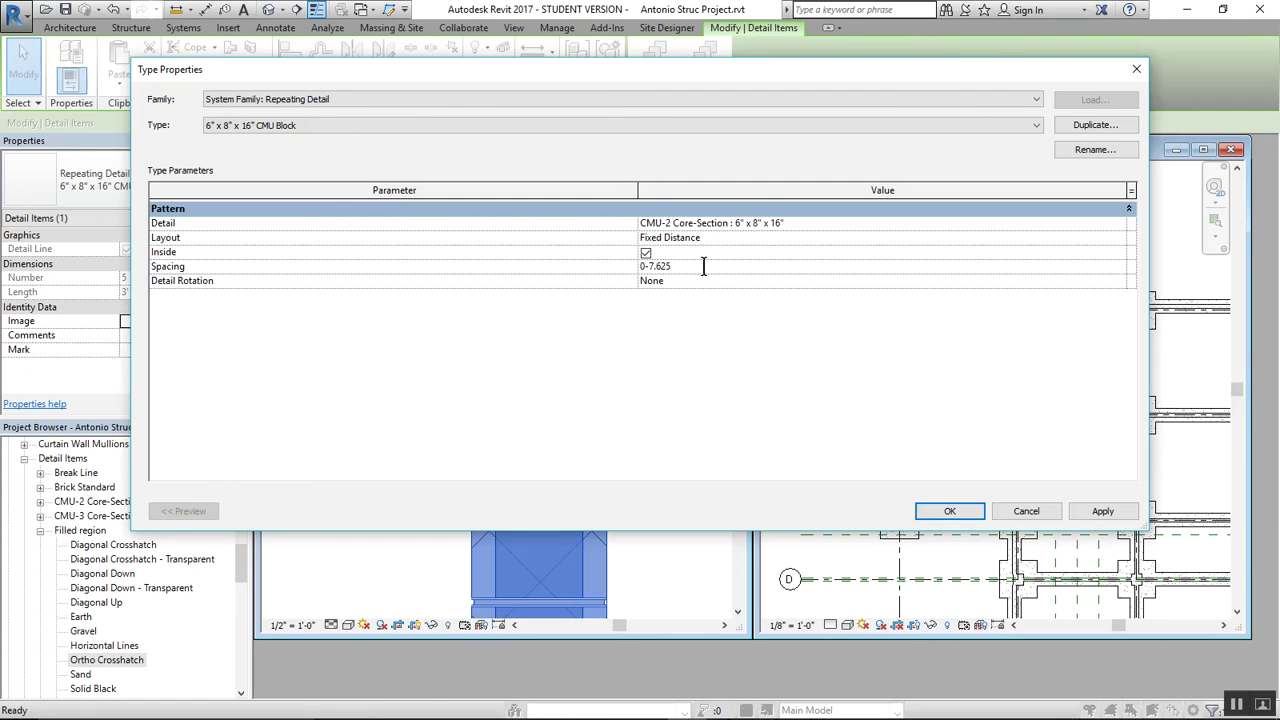
pyautogui.press('Return')
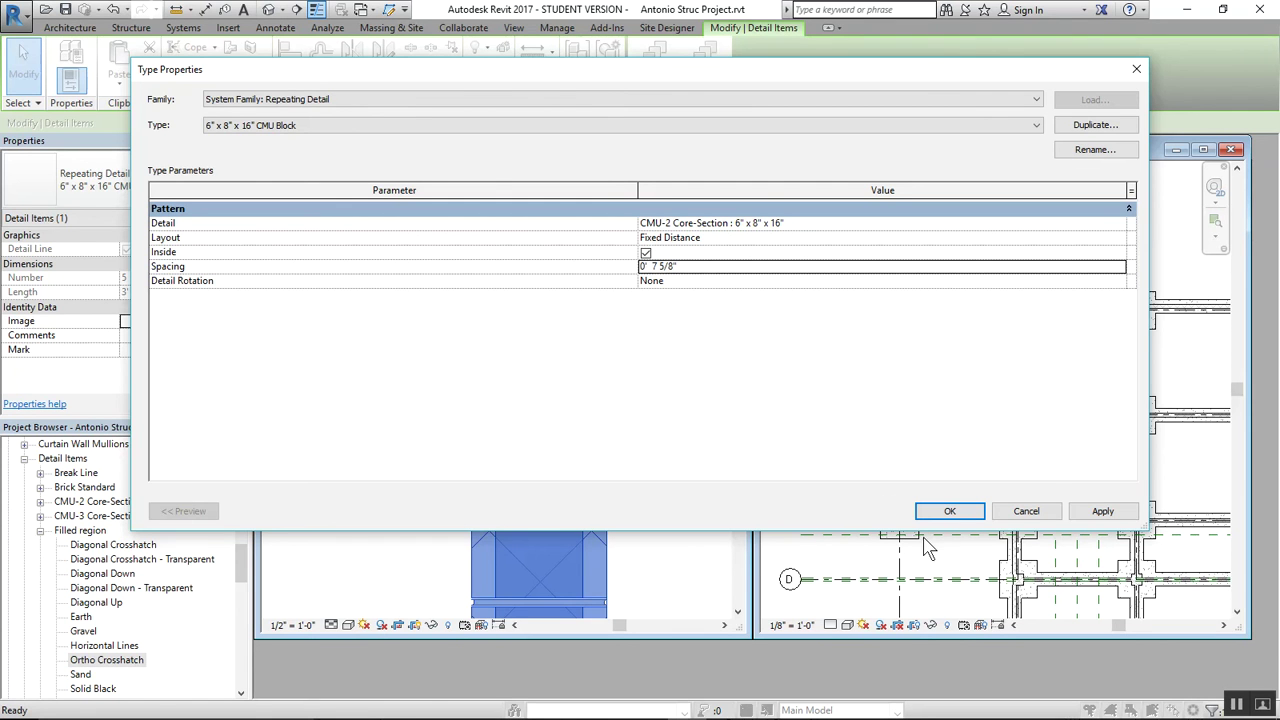
pyautogui.click(950, 513)
pyautogui.click(634, 450)
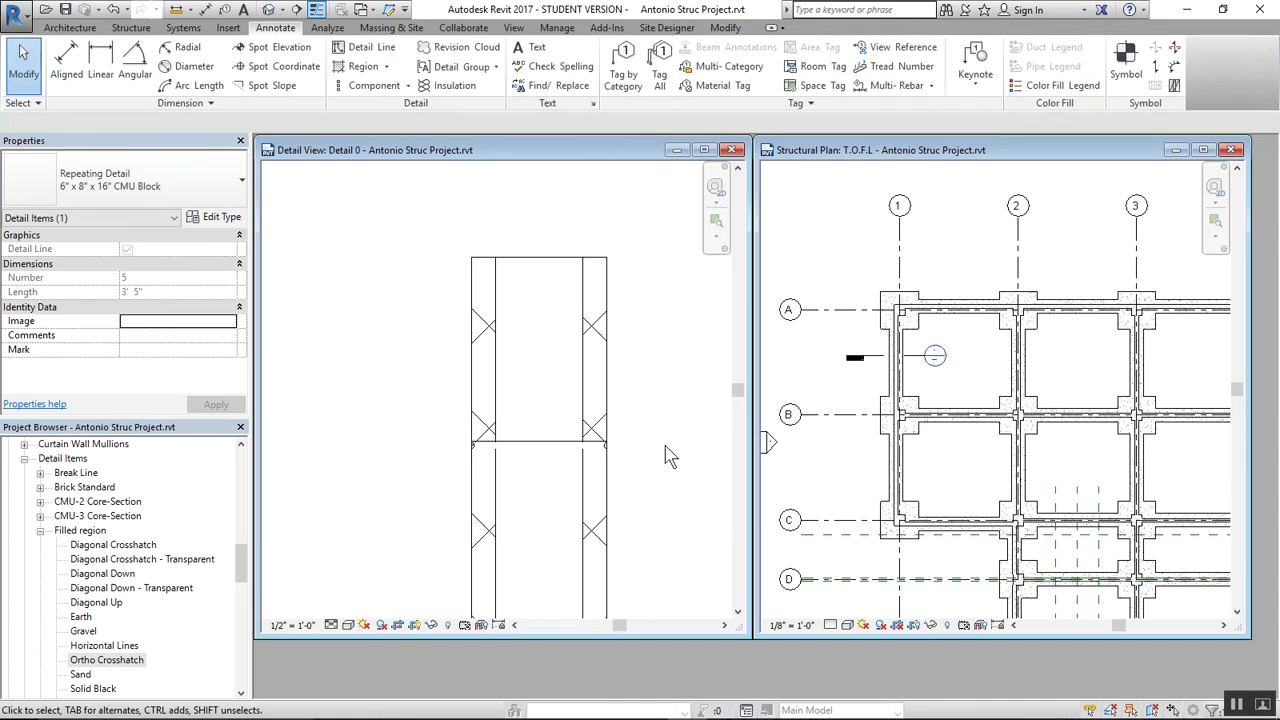
# Measure the height of the mortar joint between the two upper blocks, along the wall face
pyautogui.scroll(4, 470, 458)
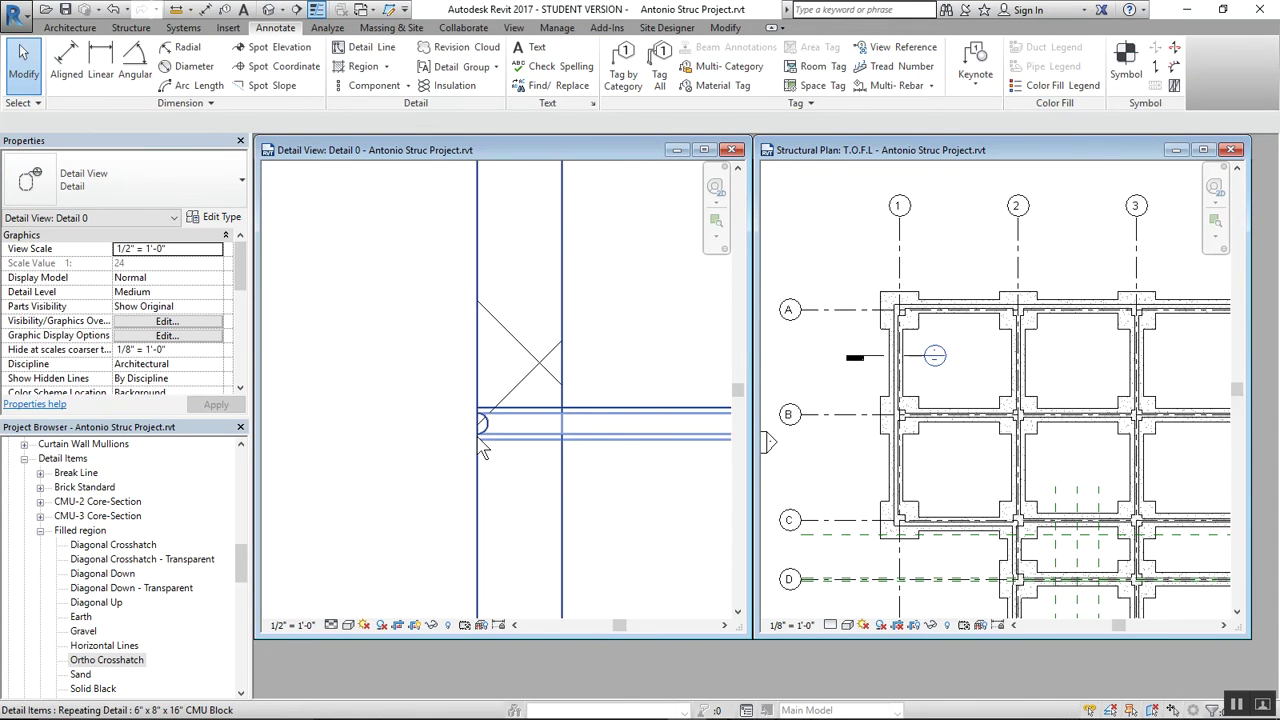
pyautogui.scroll(2, 447, 451)
pyautogui.scroll(1, 447, 451)
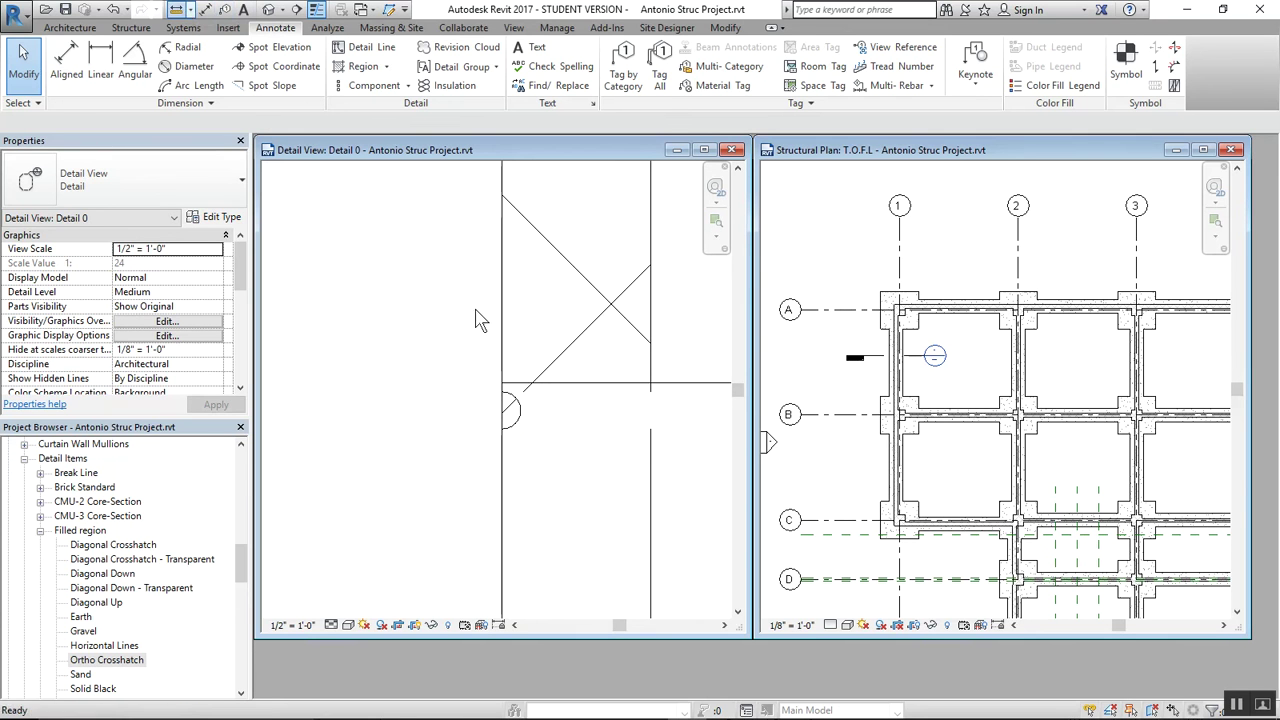
pyautogui.click(502, 383)
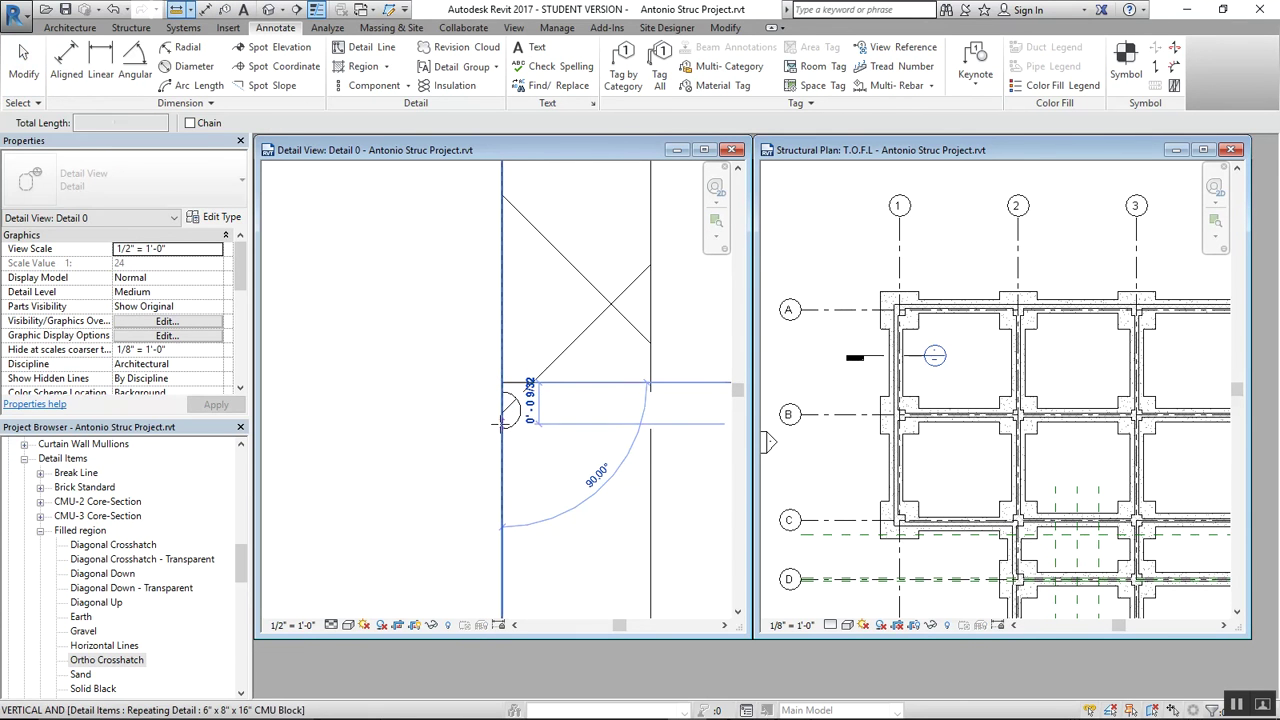
pyautogui.click(501, 423)
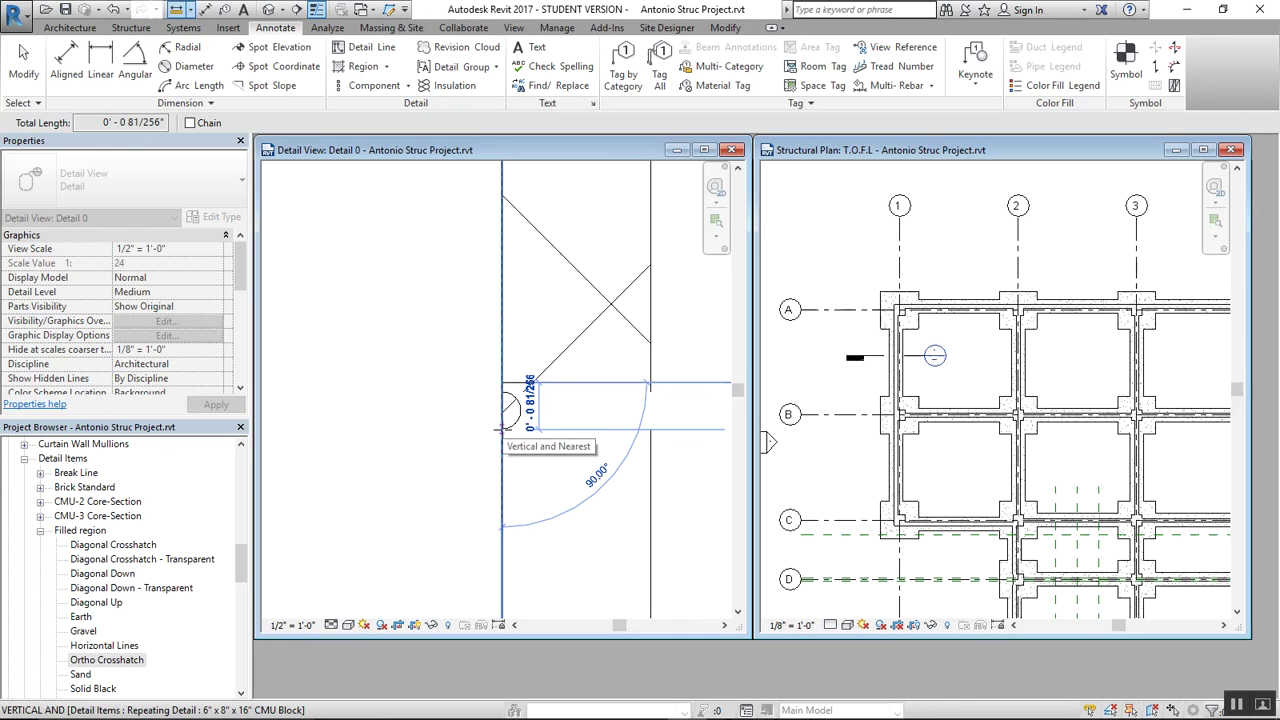
pyautogui.press('Escape')
pyautogui.press('Escape')
pyautogui.scroll(-3, 511, 416)
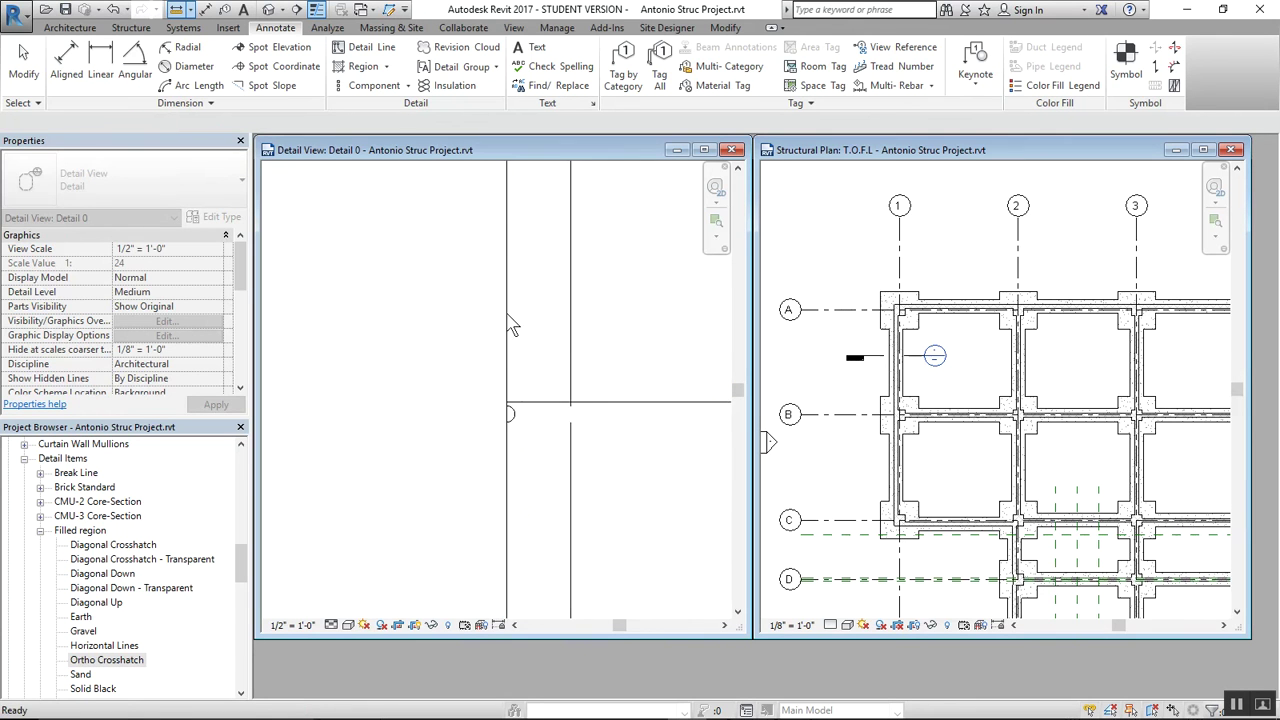
# Set the spacing of the 6" x 8" x 16" CMU Block repeating detail type with the formula =7.625"+.375"
pyautogui.click(510, 288)
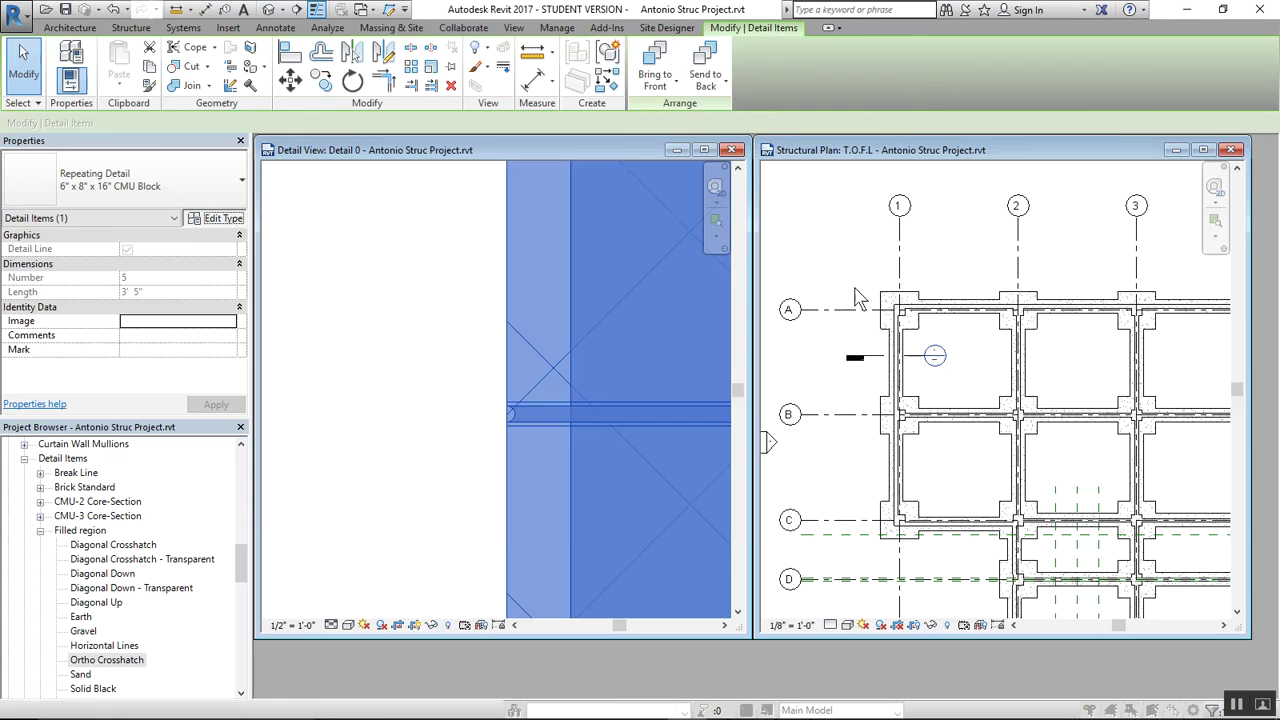
pyautogui.click(222, 217)
pyautogui.click(720, 266)
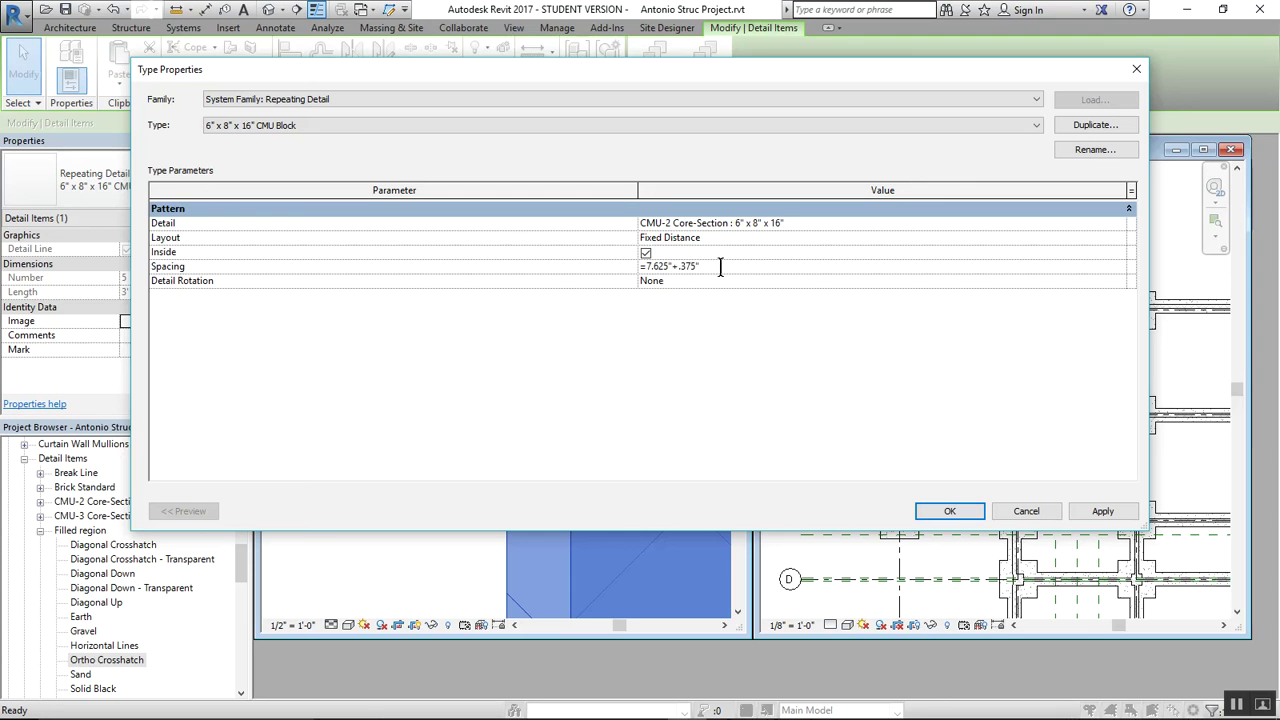
pyautogui.press('Return')
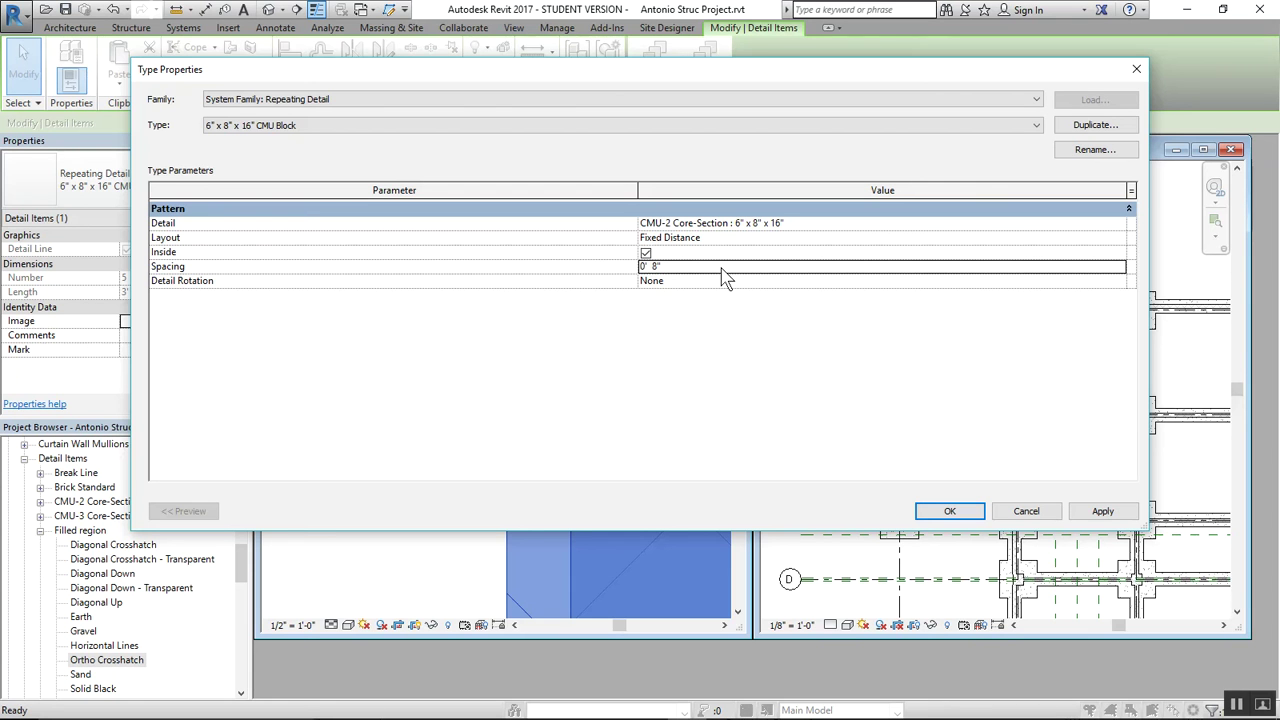
pyautogui.click(950, 511)
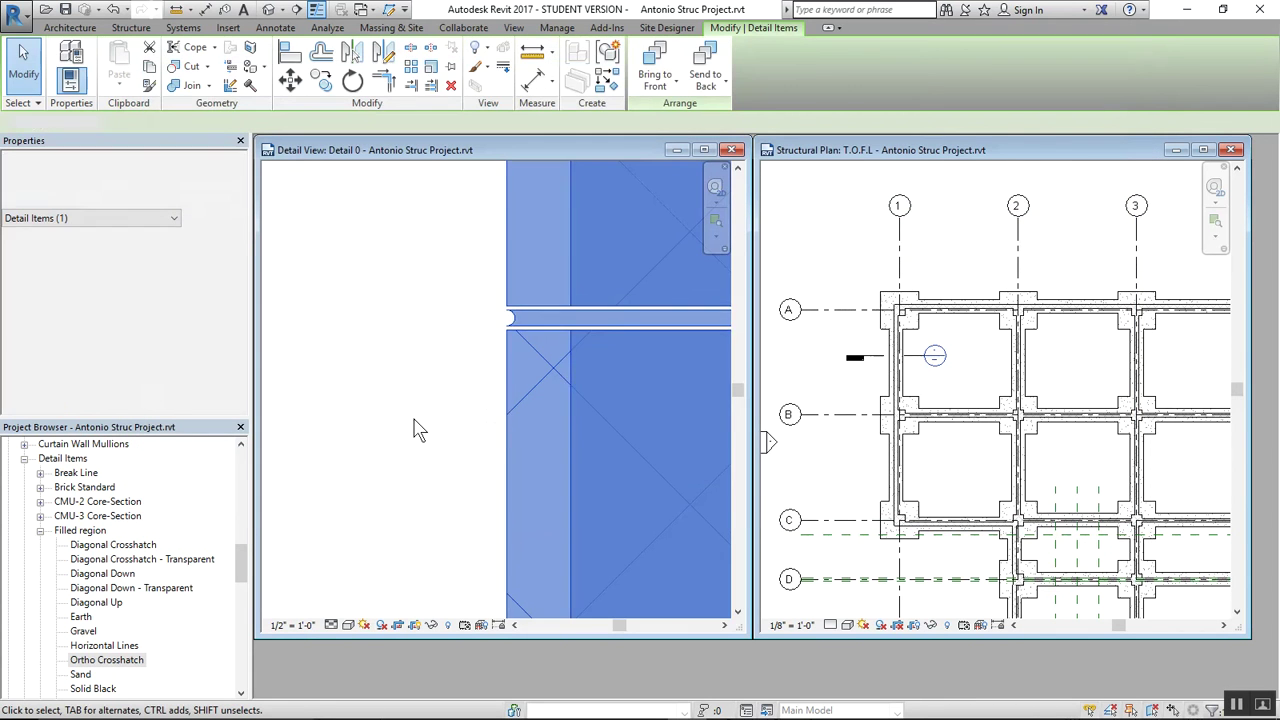
pyautogui.click(416, 430)
pyautogui.scroll(-2, 415, 420)
pyautogui.scroll(-7, 537, 395)
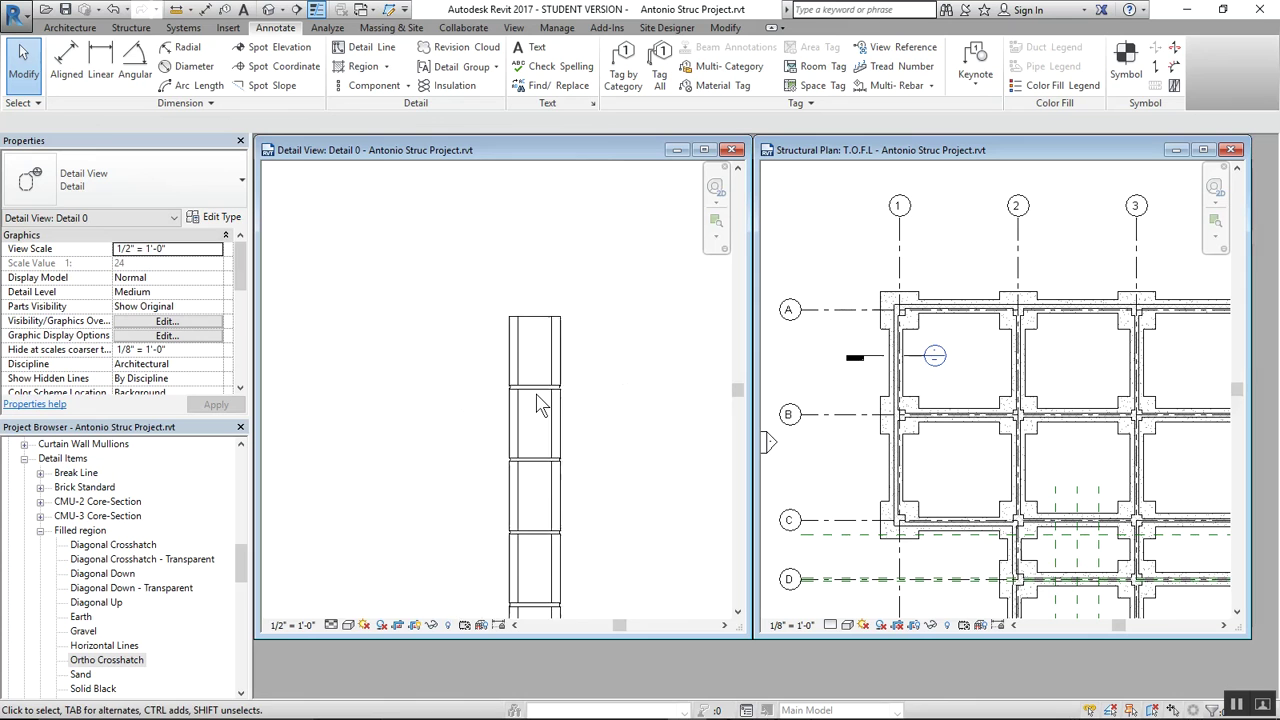
pyautogui.scroll(7, 518, 557)
pyautogui.moveTo(634, 566); pyautogui.dragTo(549, 438, button='middle')
pyautogui.scroll(-3, 555, 451)
pyautogui.scroll(-3, 562, 455)
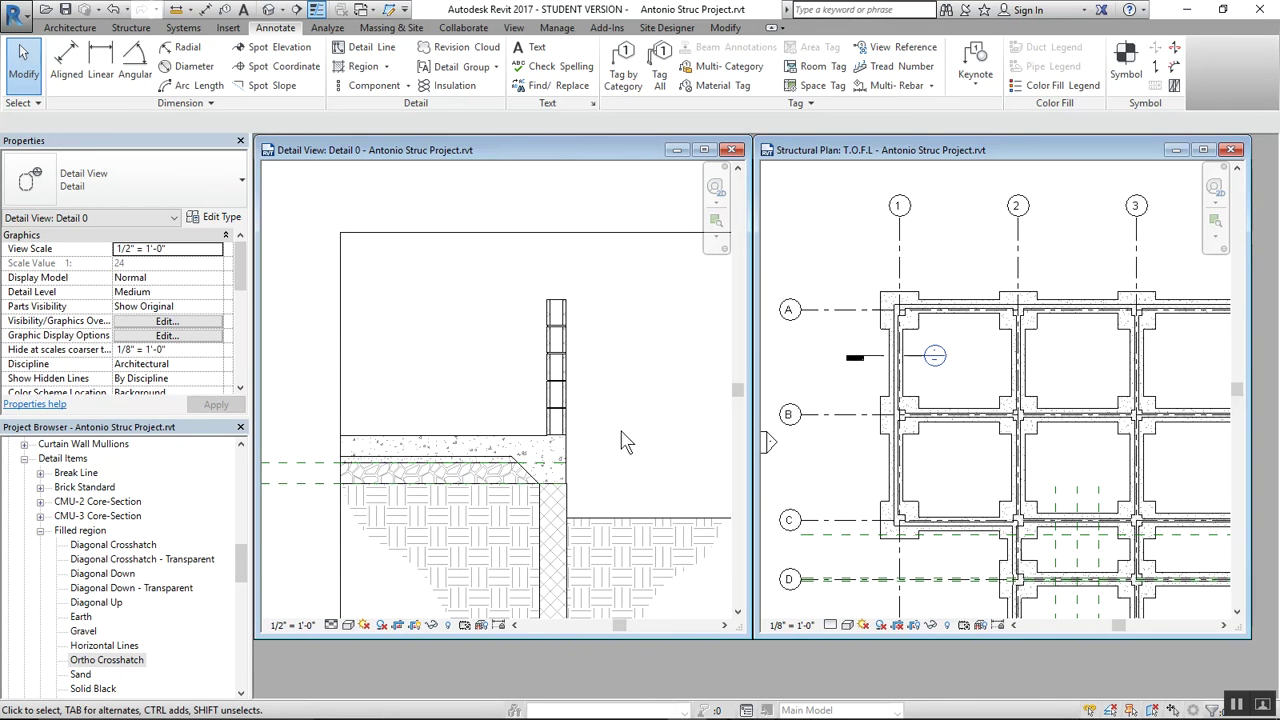
# Lower the upper edge of the detail view's crop region closer to the top of the block wall
pyautogui.click(1236, 704)
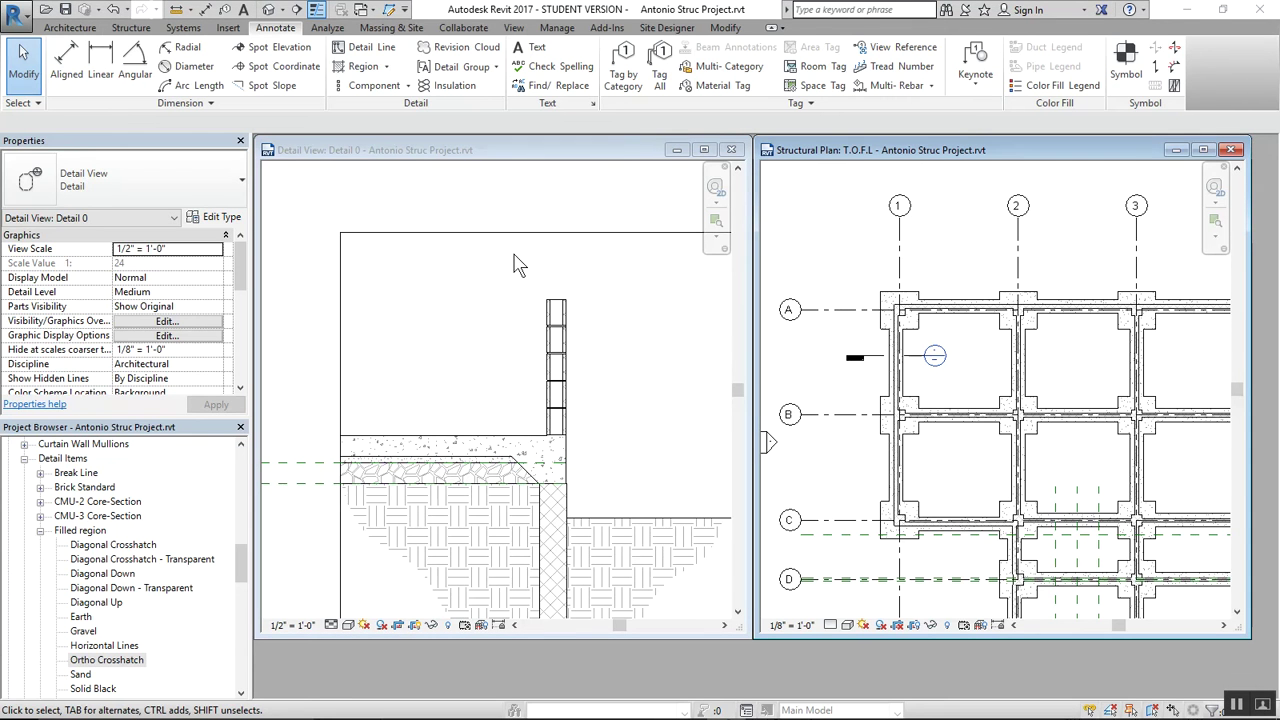
pyautogui.scroll(-2, 626, 342)
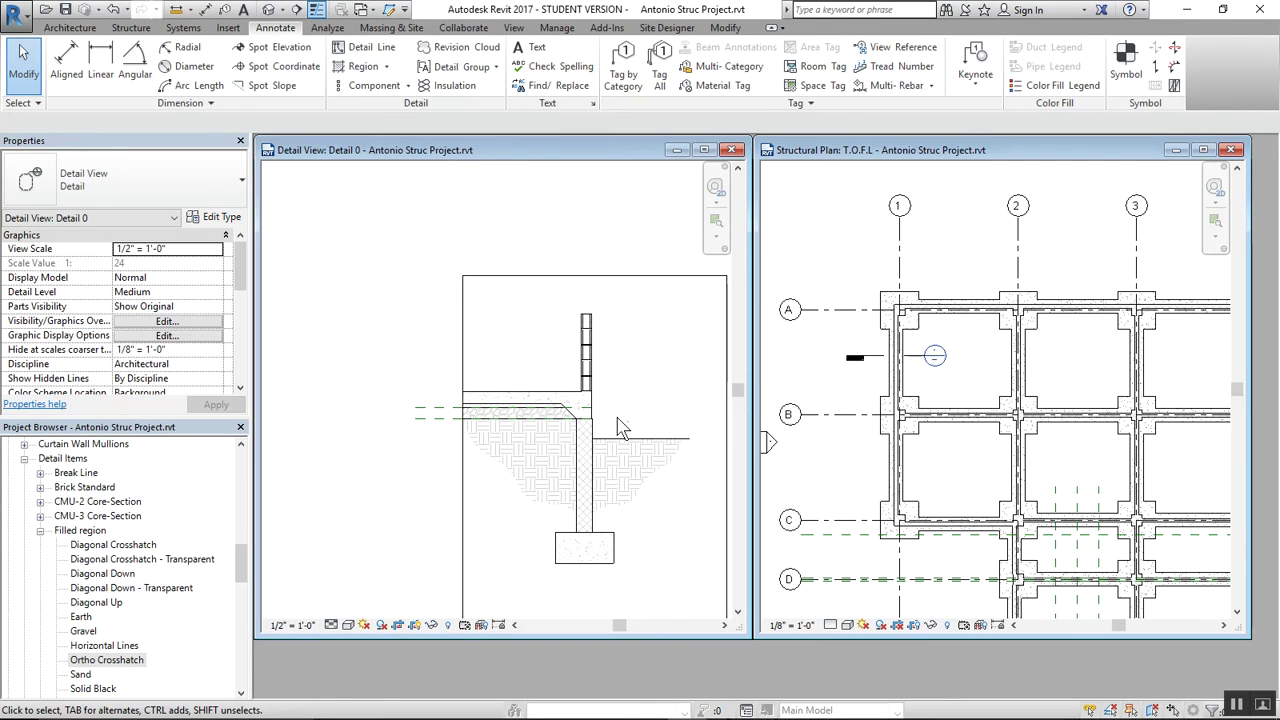
pyautogui.moveTo(664, 434); pyautogui.dragTo(586, 405, button='middle')
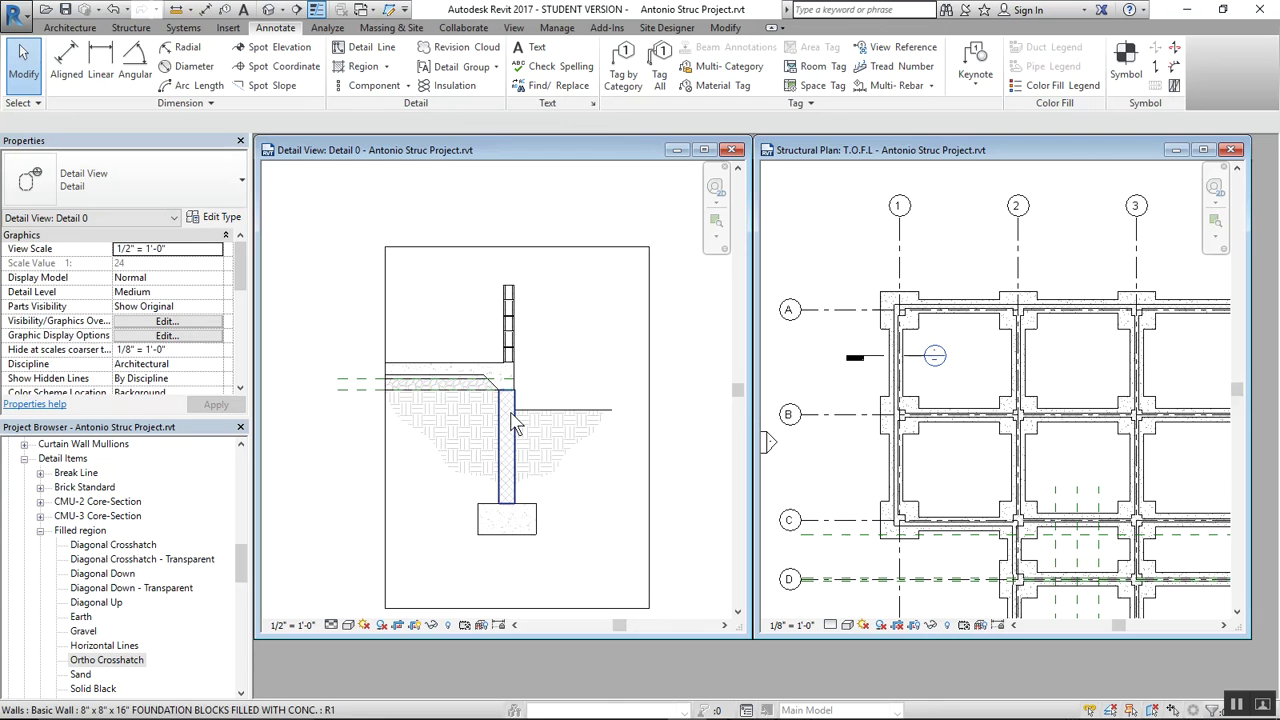
pyautogui.scroll(1, 514, 418)
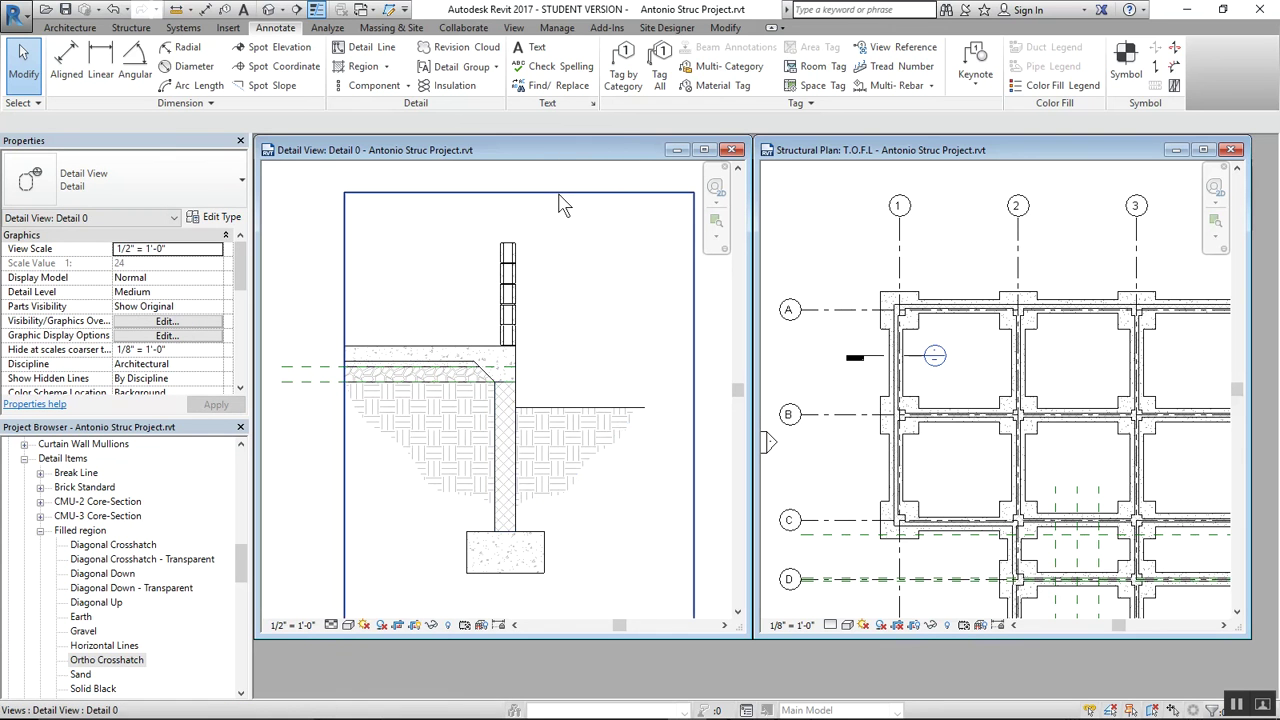
pyautogui.click(517, 193)
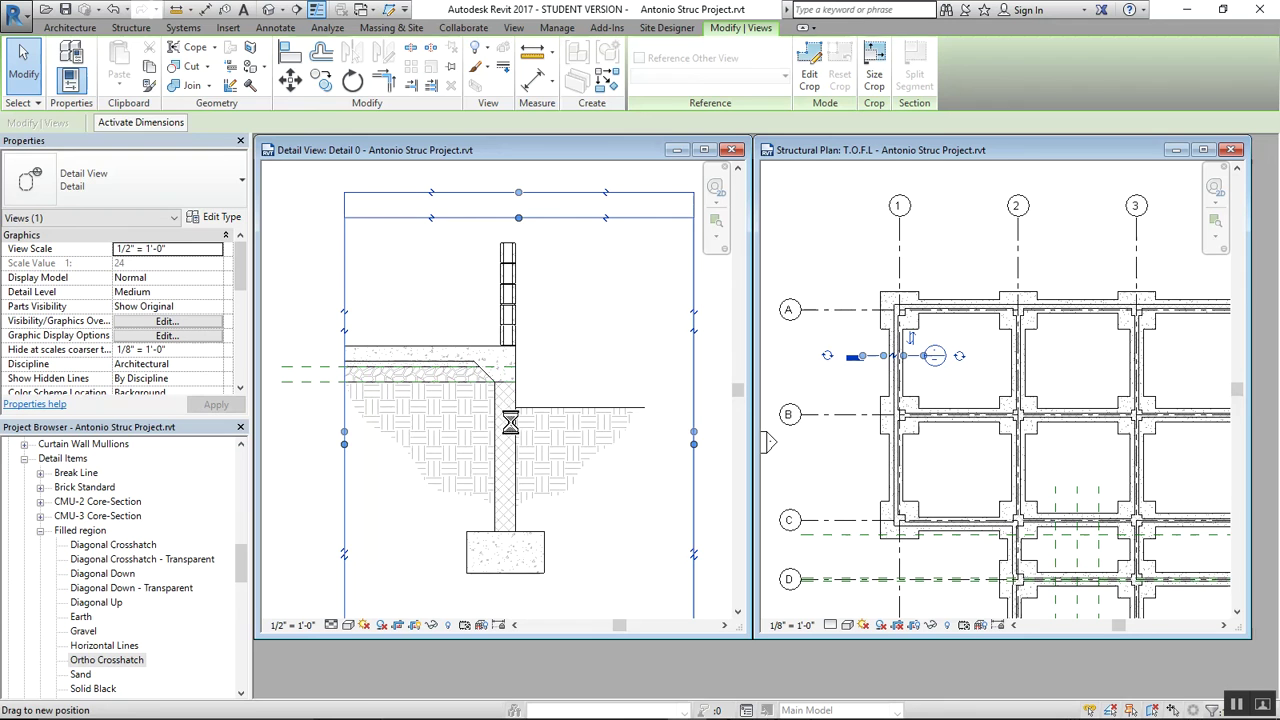
pyautogui.click(592, 317)
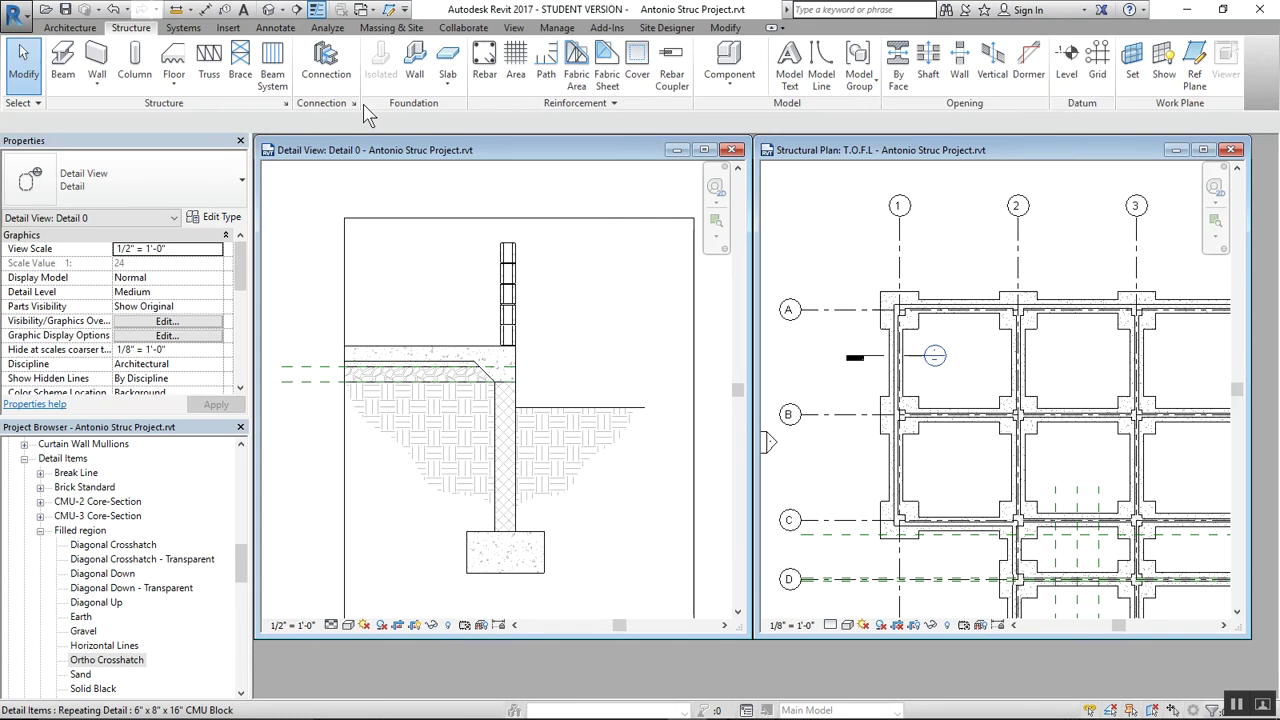
# Add two rebar cover settings and define the first new one as Bottom Face with a 0' 2" cover
pyautogui.click(600, 103)
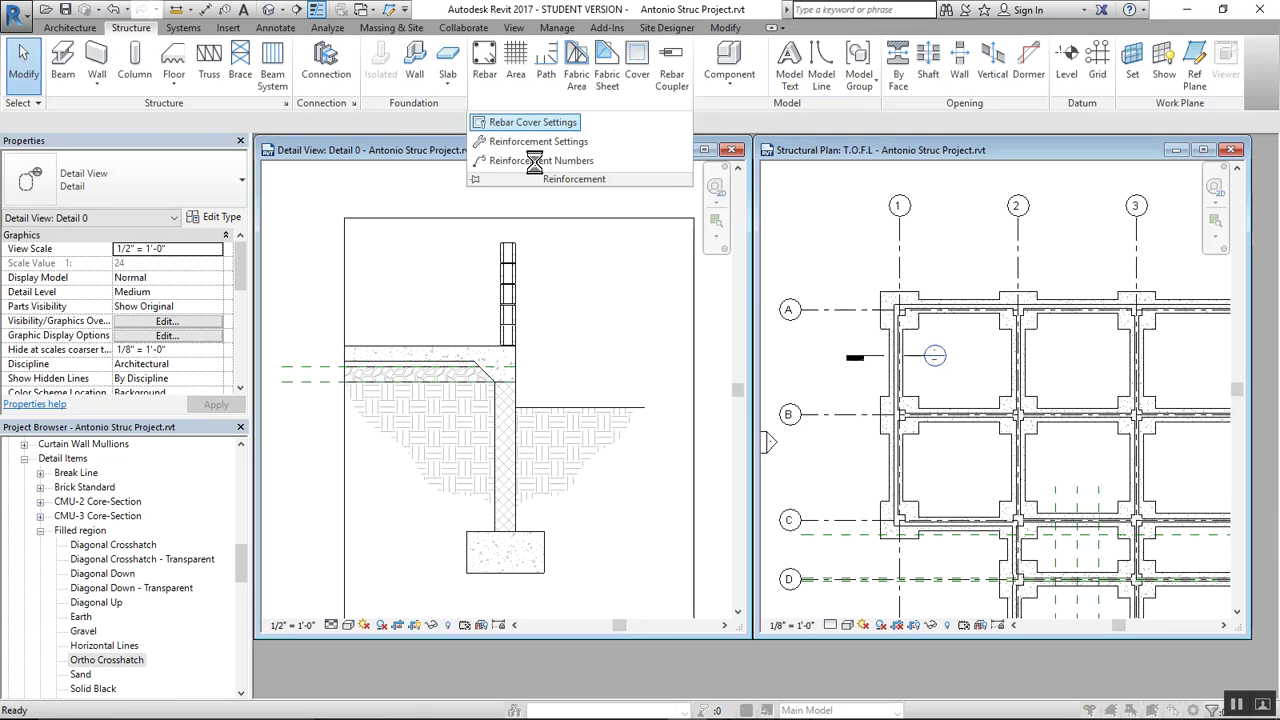
pyautogui.click(769, 230)
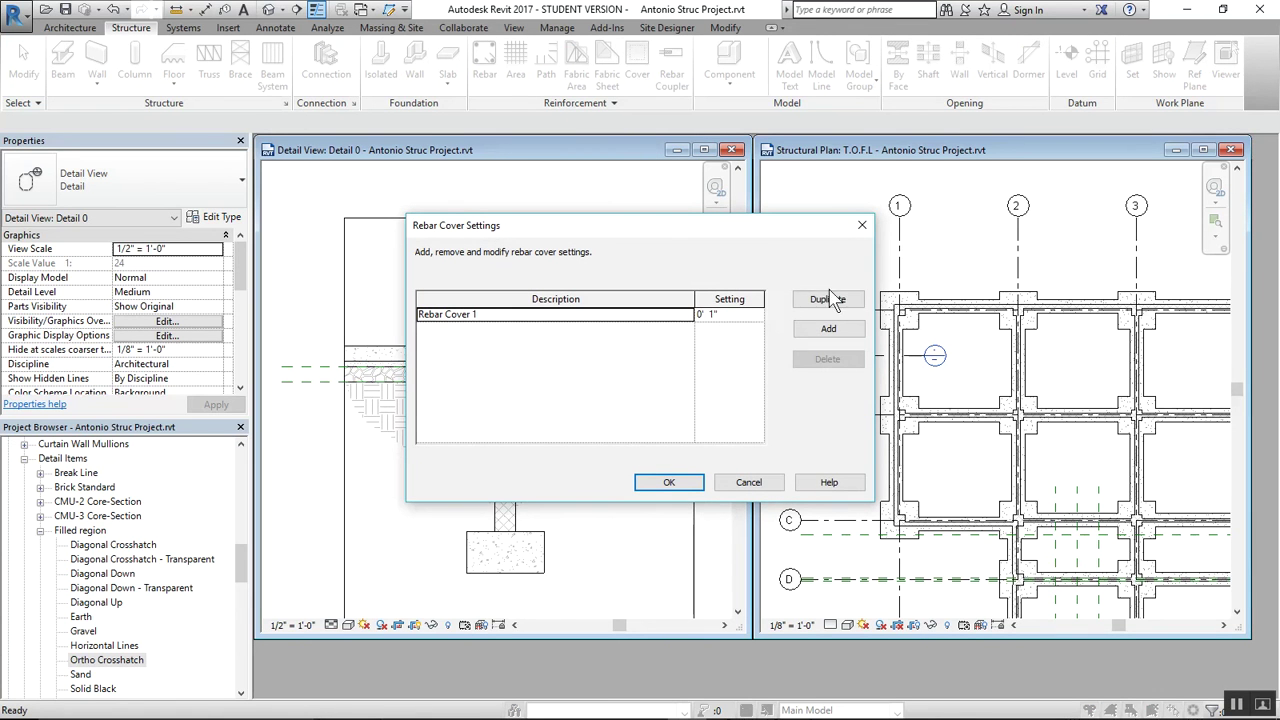
pyautogui.click(828, 330)
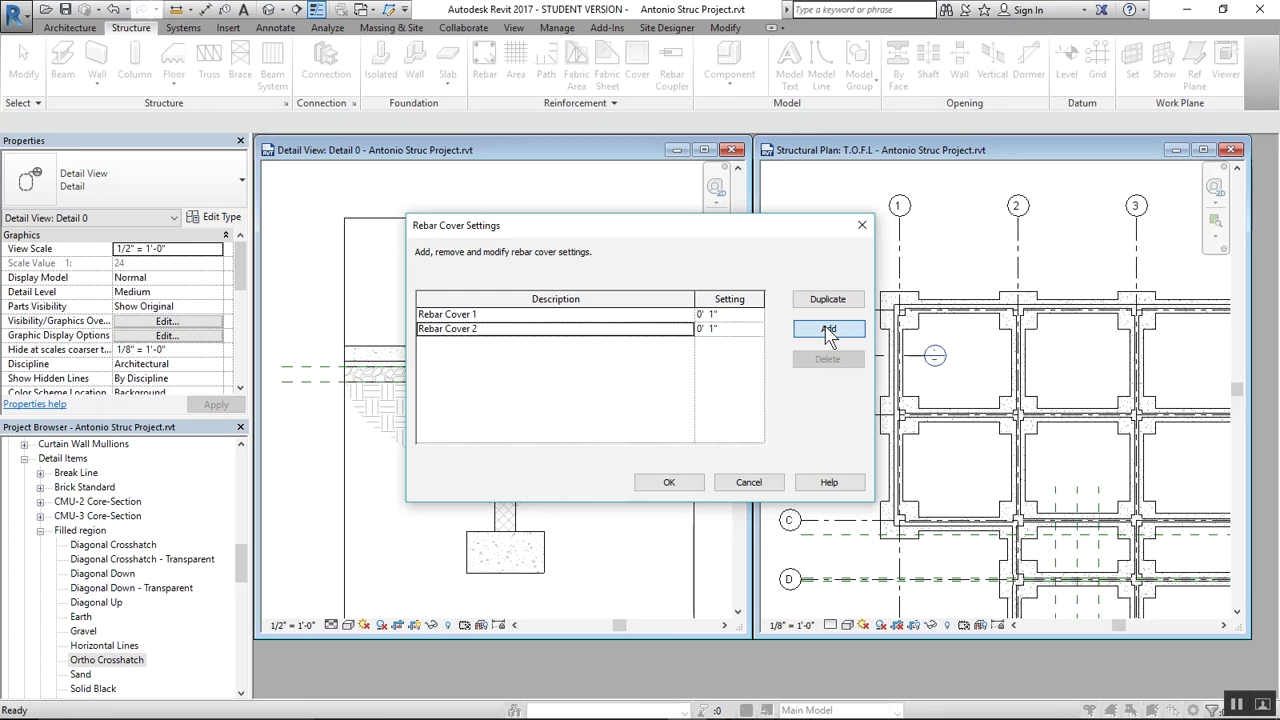
pyautogui.click(828, 330)
pyautogui.click(555, 327)
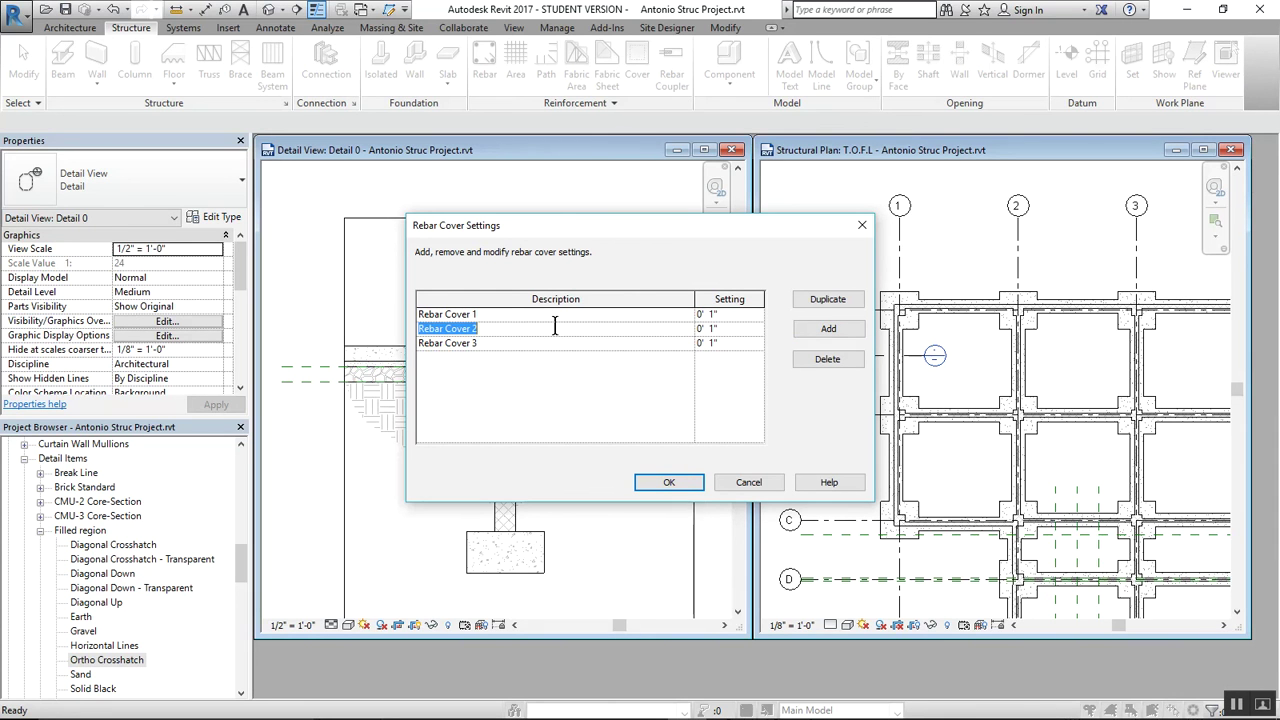
pyautogui.write('Bo')
pyautogui.write('ttom')
pyautogui.write('2')
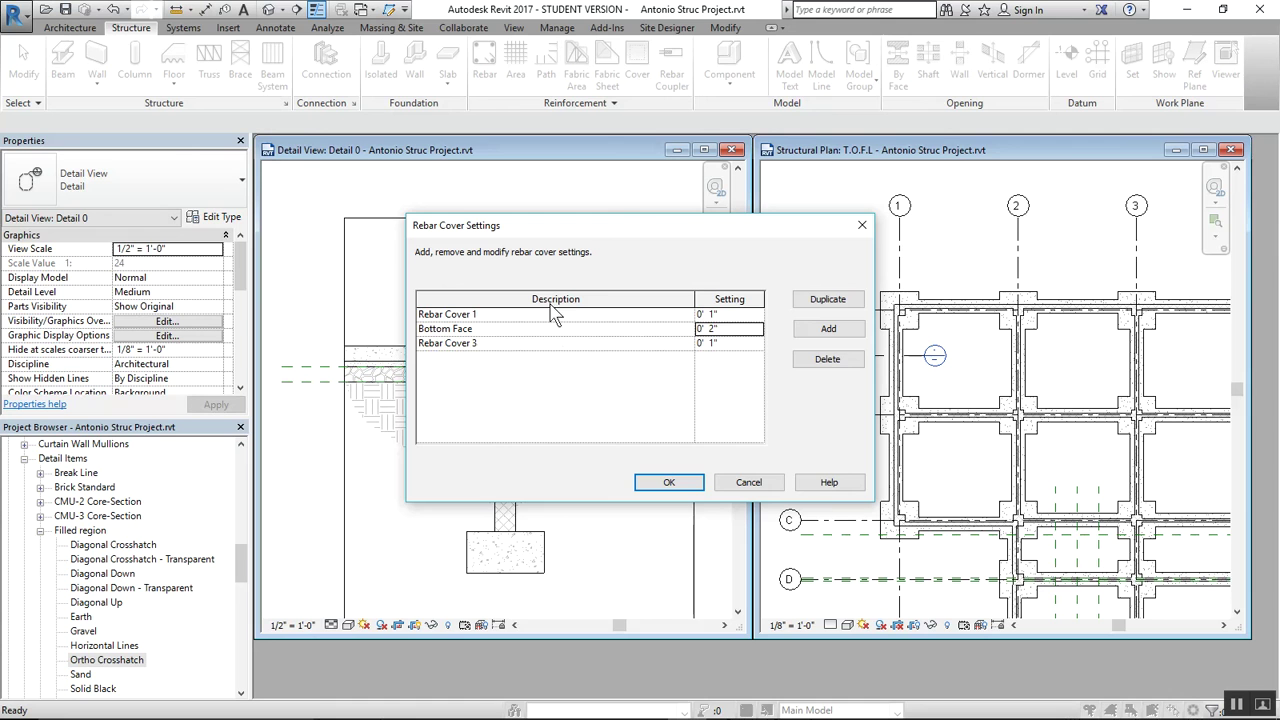
# Rename the other new rebar cover to Side Face and set its cover to 0' 2"
pyautogui.click(545, 345)
pyautogui.click(547, 345)
pyautogui.write('Side Face')
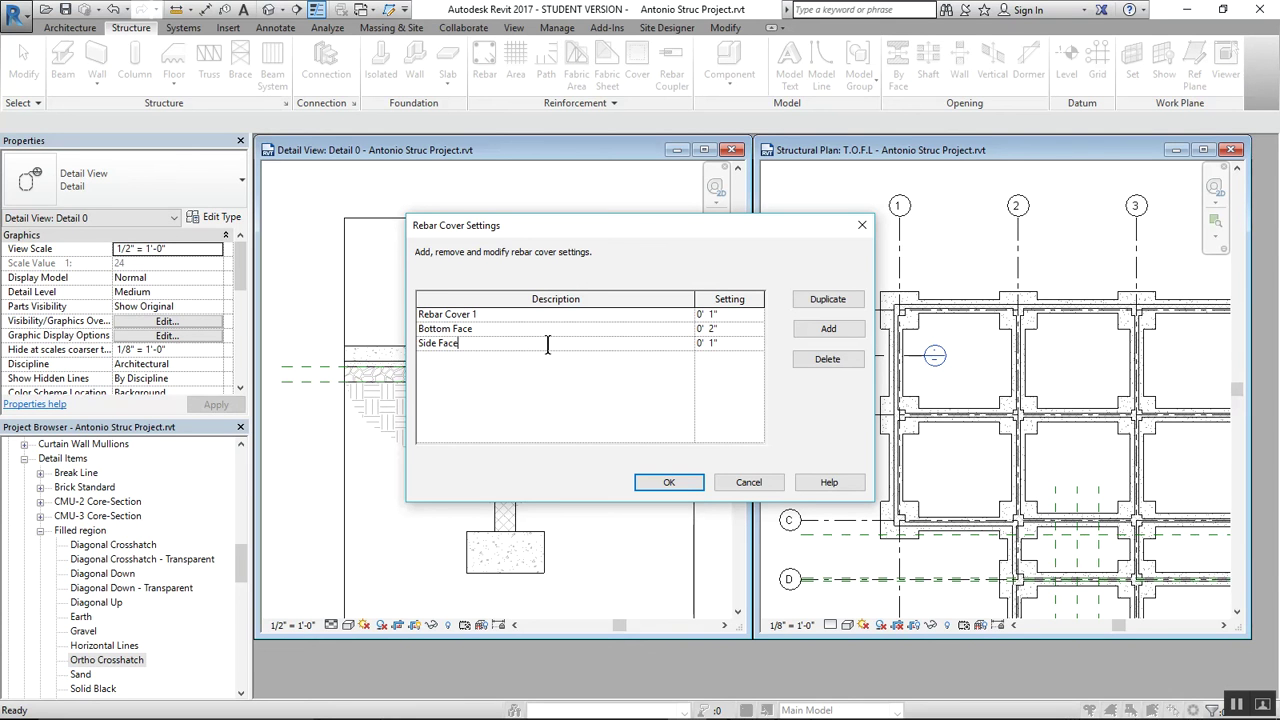
pyautogui.press('Tab')
pyautogui.write('0-2')
pyautogui.press('Return')
# Add a rebar cover named Top with a 0' 1 1/2" setting and accept the rebar cover settings
pyautogui.click(828, 328)
pyautogui.write('Top')
pyautogui.press('Tab')
pyautogui.press('Return')
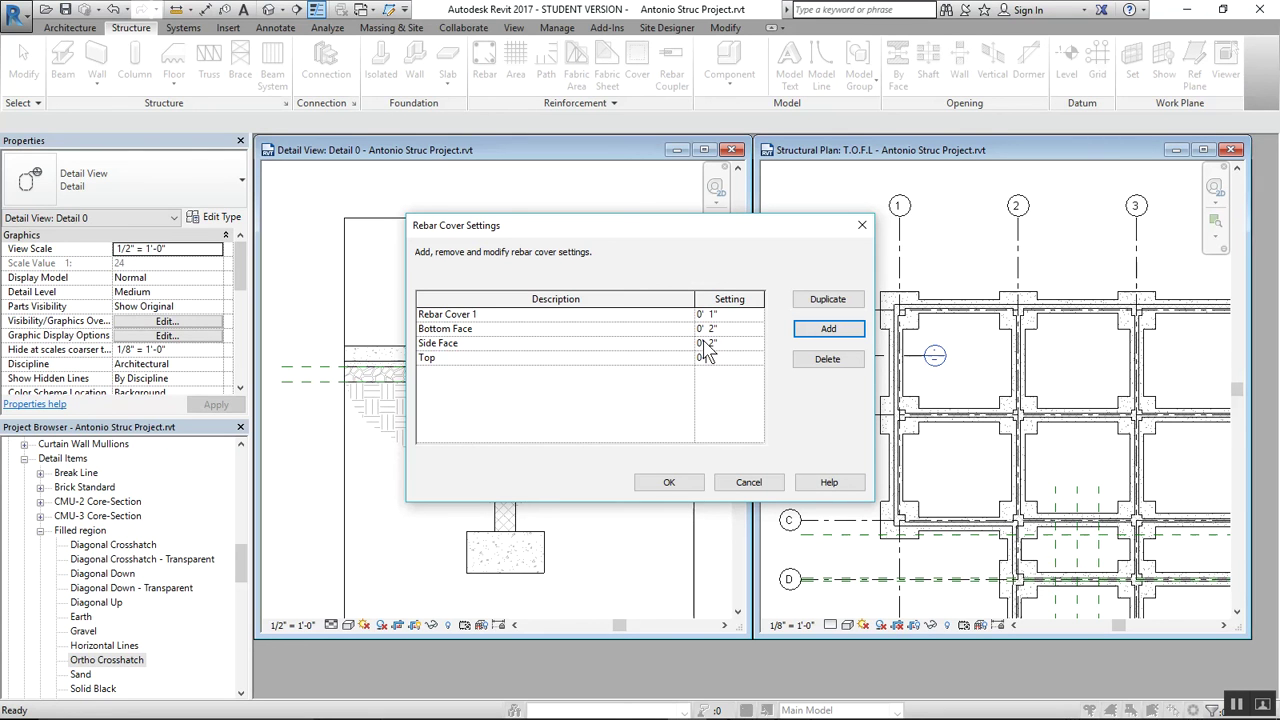
pyautogui.click(706, 352)
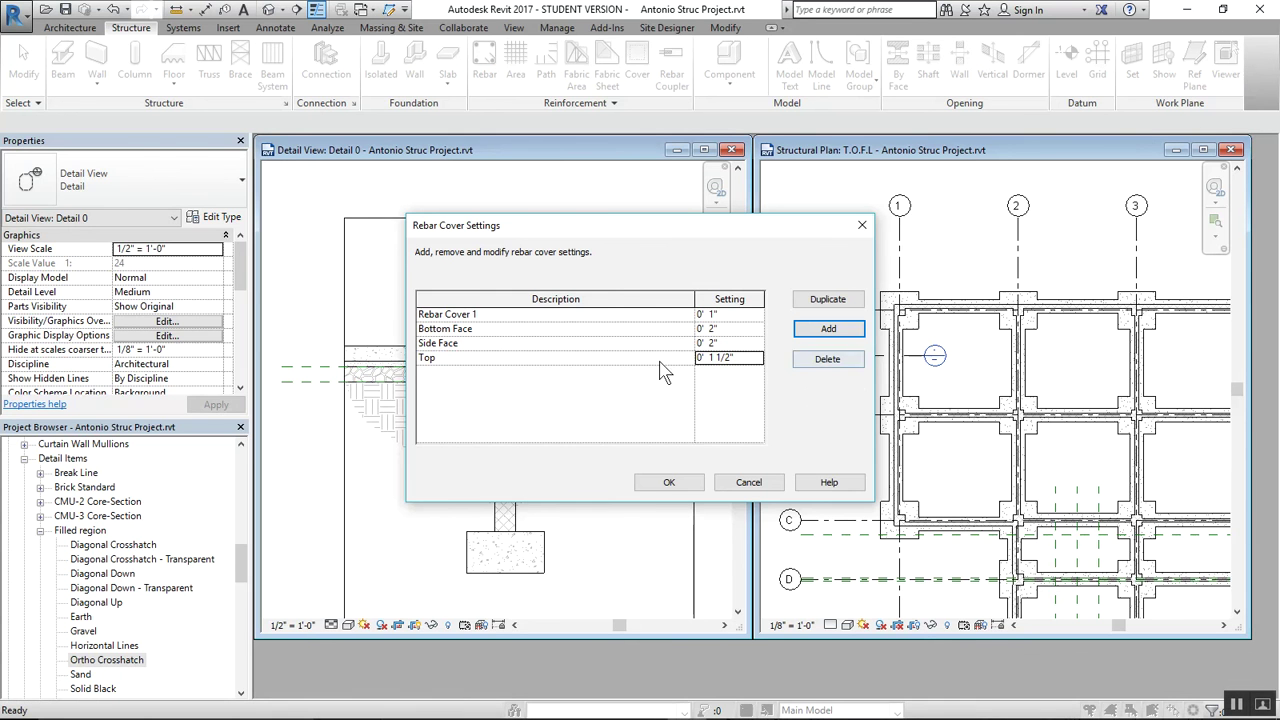
pyautogui.click(669, 482)
# Review the General options in the Reinforcement Settings
pyautogui.click(614, 104)
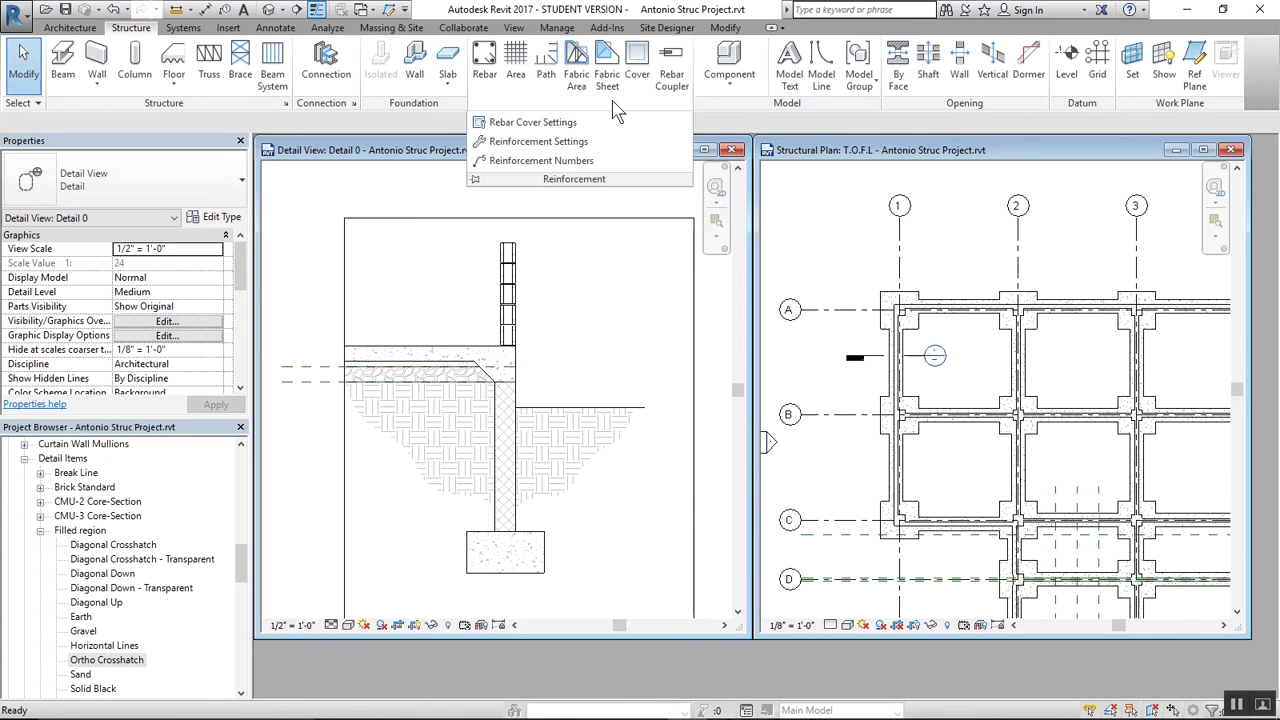
pyautogui.click(554, 152)
pyautogui.click(430, 252)
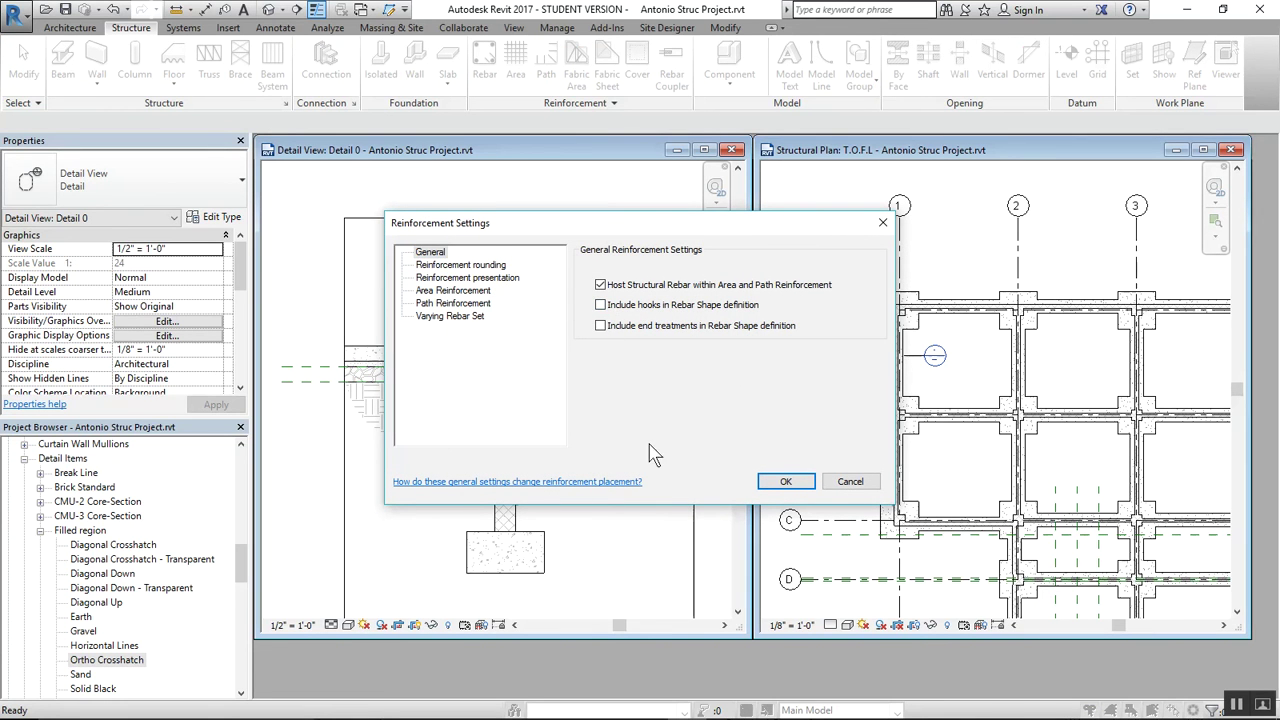
pyautogui.click(785, 483)
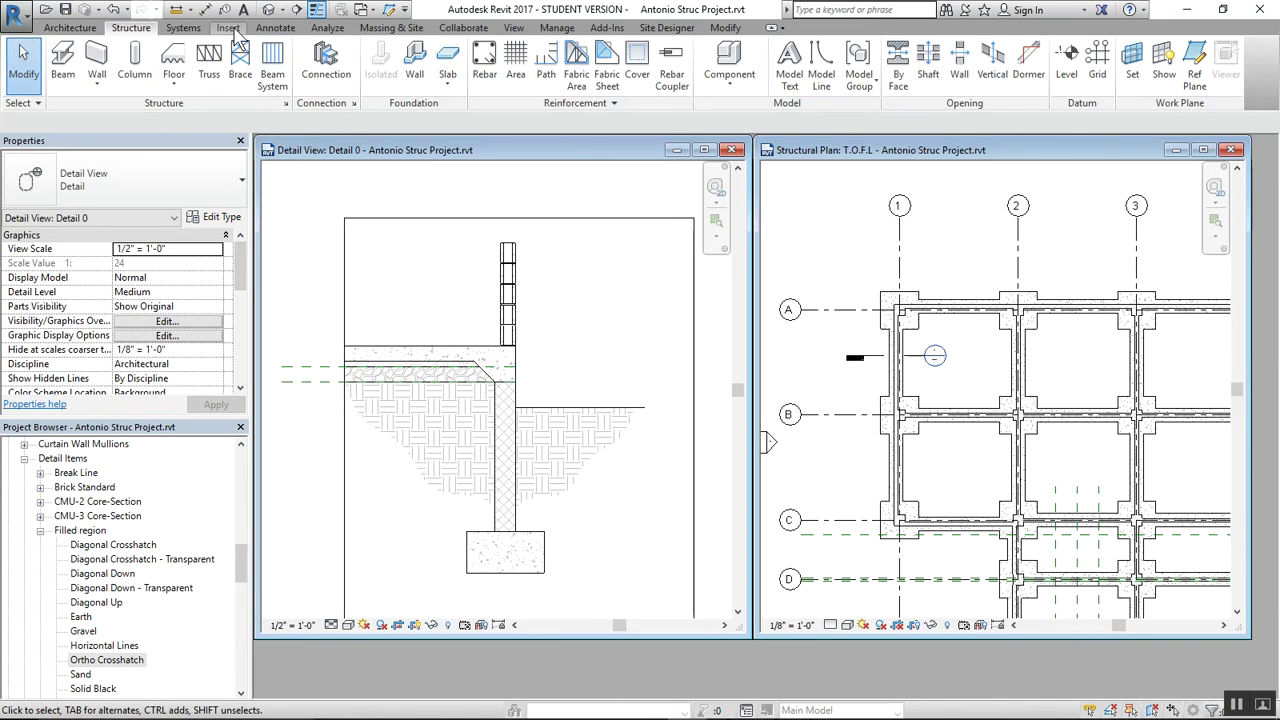
# Load the rebar shape families 00.rfa, 17.rfa and T1.rfa from the Structural Rebar Shapes library folder
pyautogui.click(512, 70)
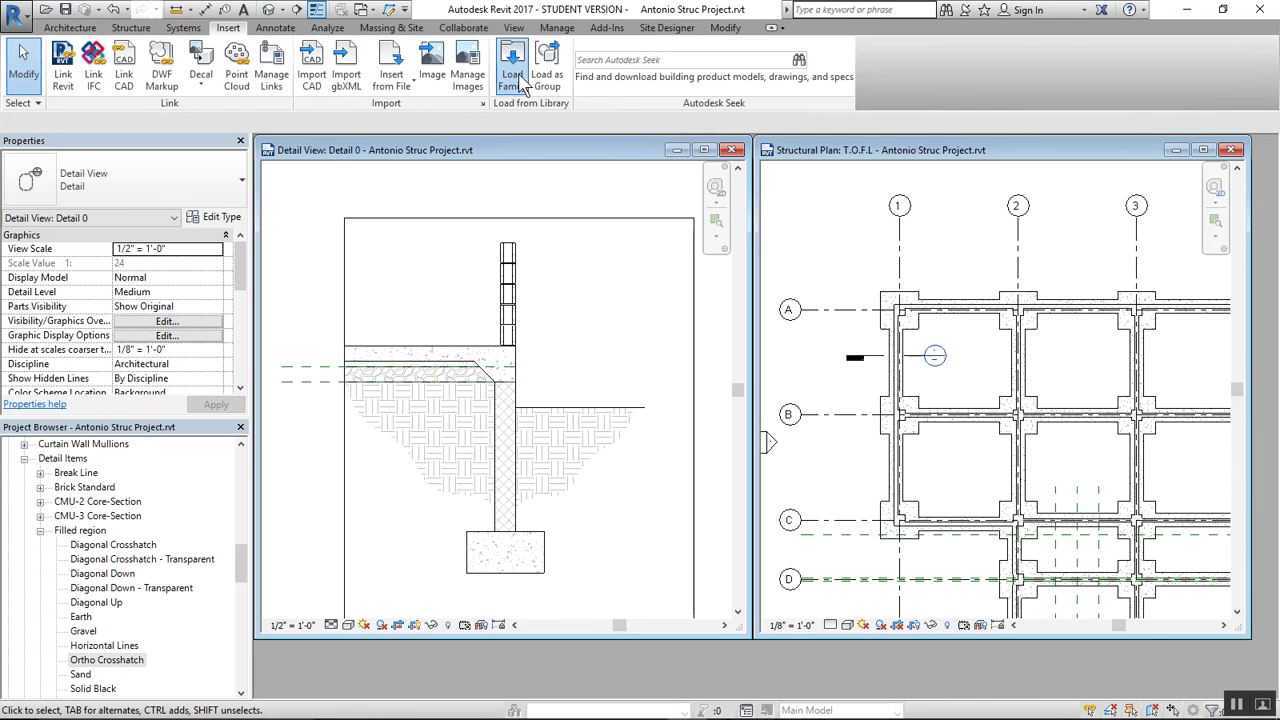
pyautogui.scroll(-5, 585, 337)
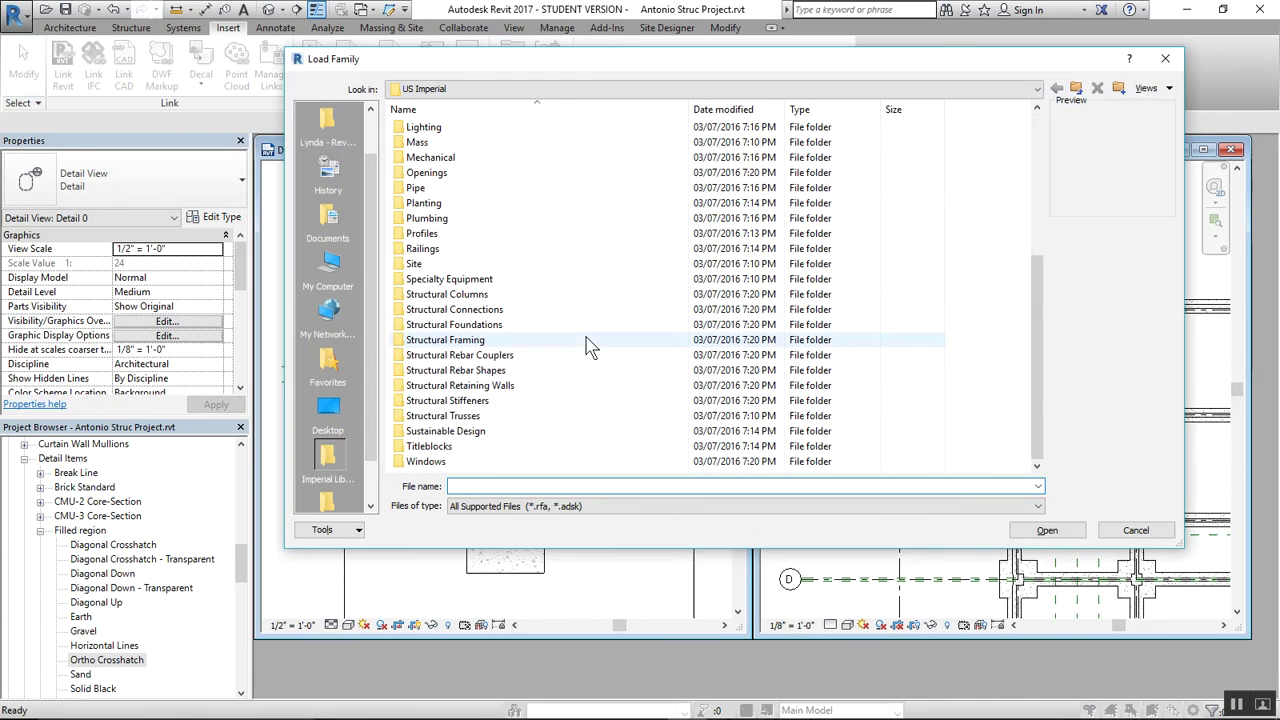
pyautogui.doubleClick(445, 370)
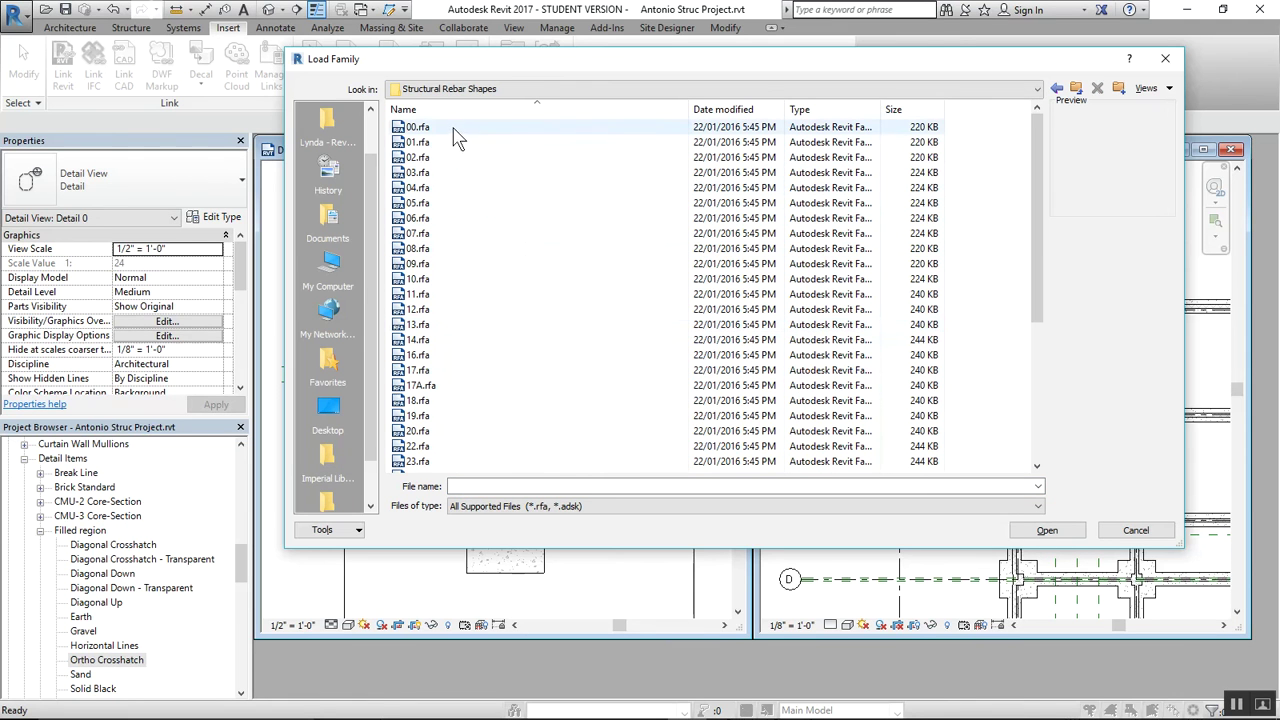
pyautogui.scroll(-3, 590, 220)
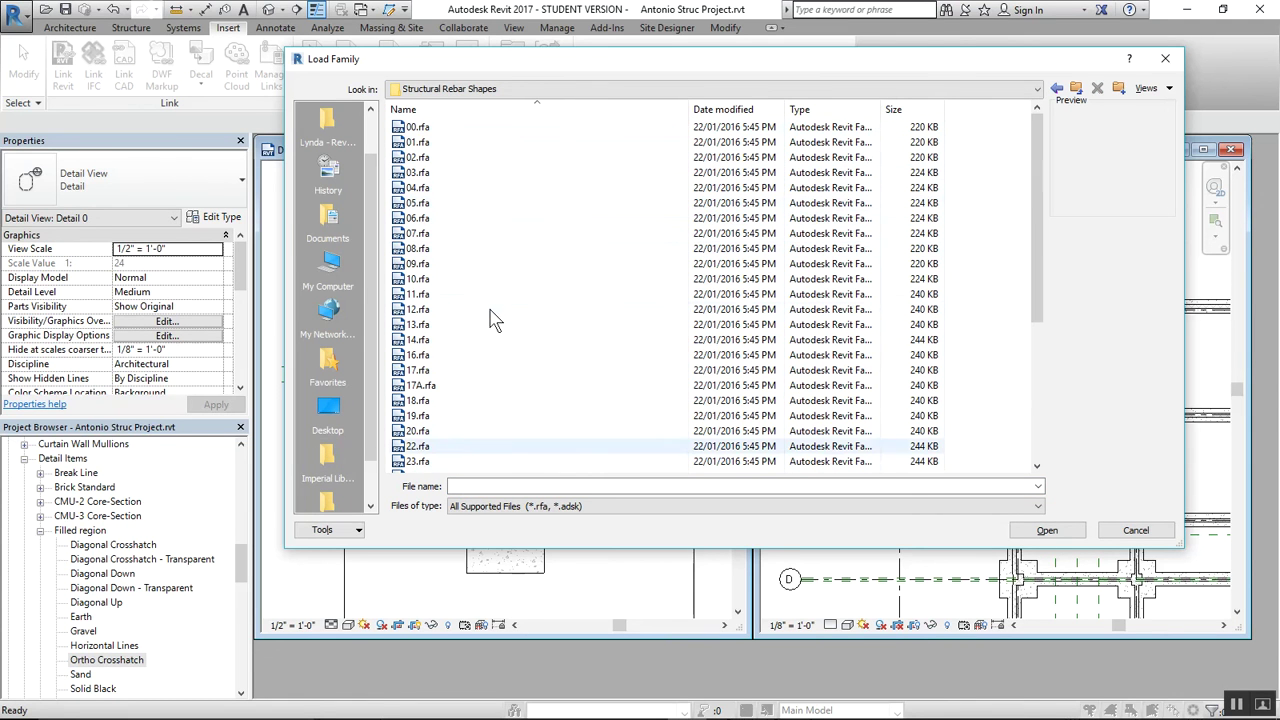
pyautogui.scroll(3, 440, 137)
pyautogui.click(440, 128)
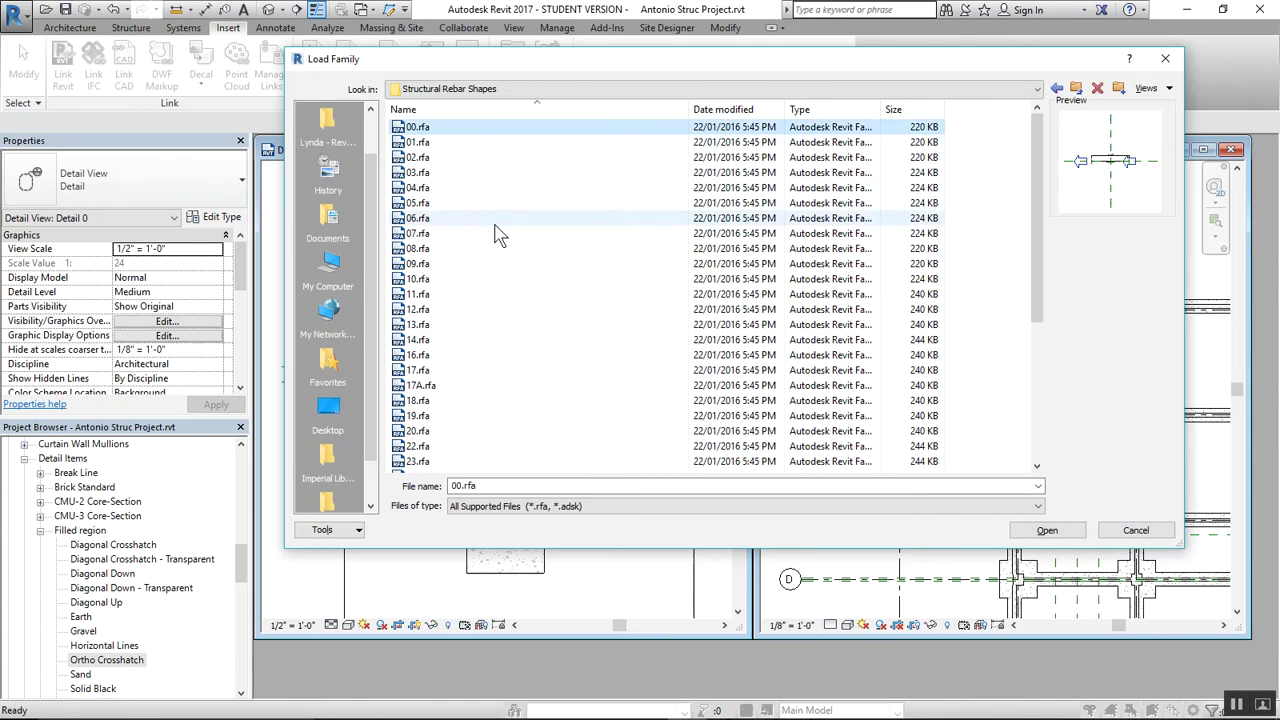
pyautogui.keyDown('ctrl'); pyautogui.click(448, 372); pyautogui.keyUp('ctrl')
pyautogui.scroll(-5, 445, 368)
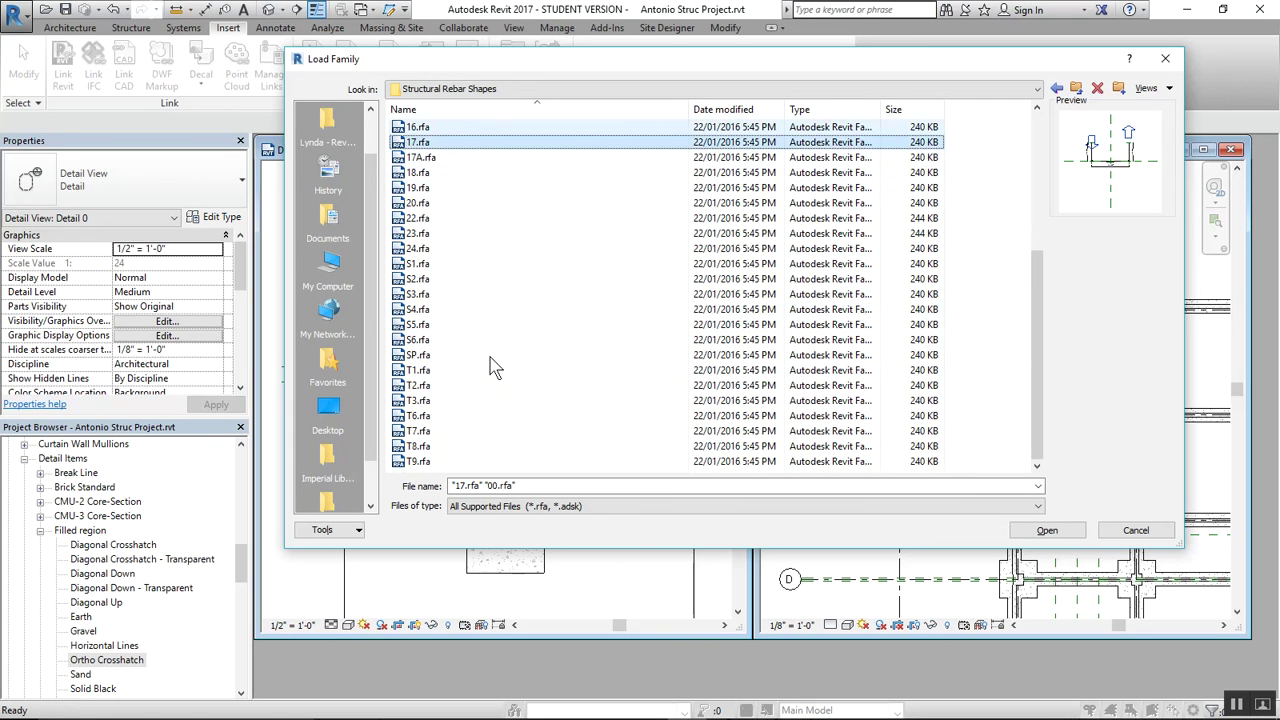
pyautogui.keyDown('ctrl'); pyautogui.click(446, 370); pyautogui.keyUp('ctrl')
pyautogui.click(1045, 535)
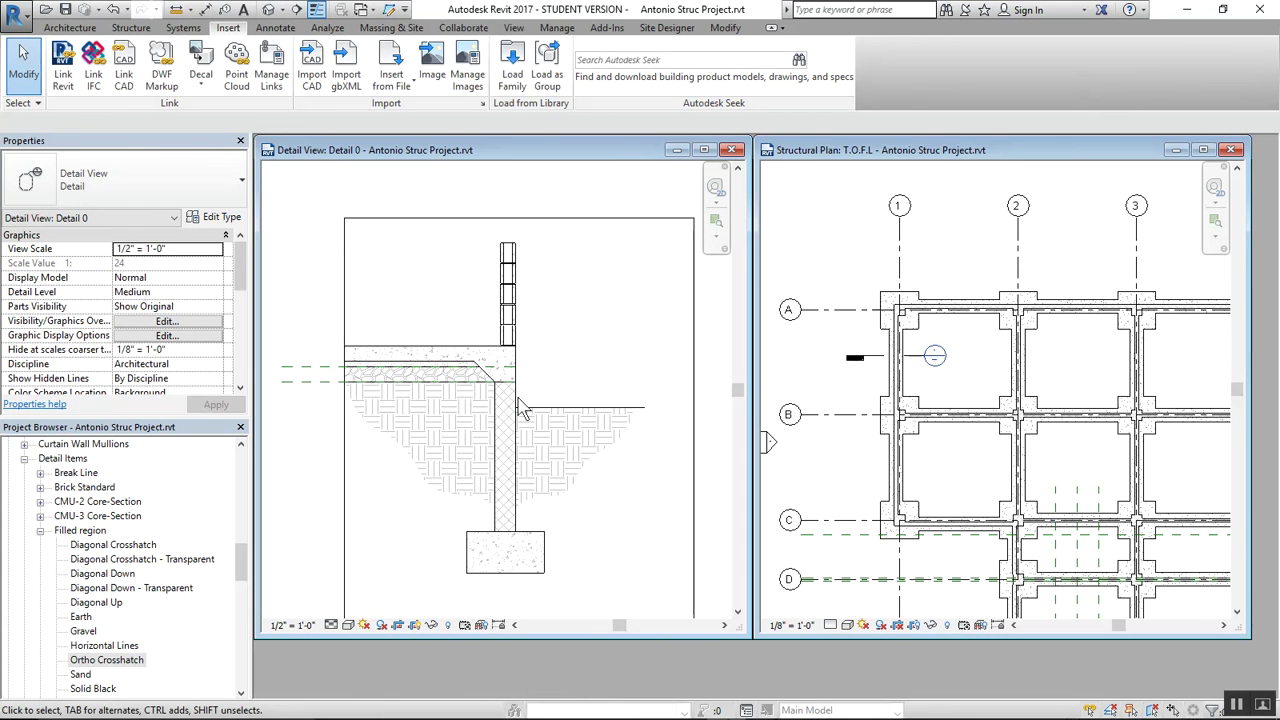
pyautogui.scroll(1, 495, 462)
pyautogui.moveTo(728, 501); pyautogui.dragTo(676, 444, button='middle')
pyautogui.scroll(-1, 601, 433)
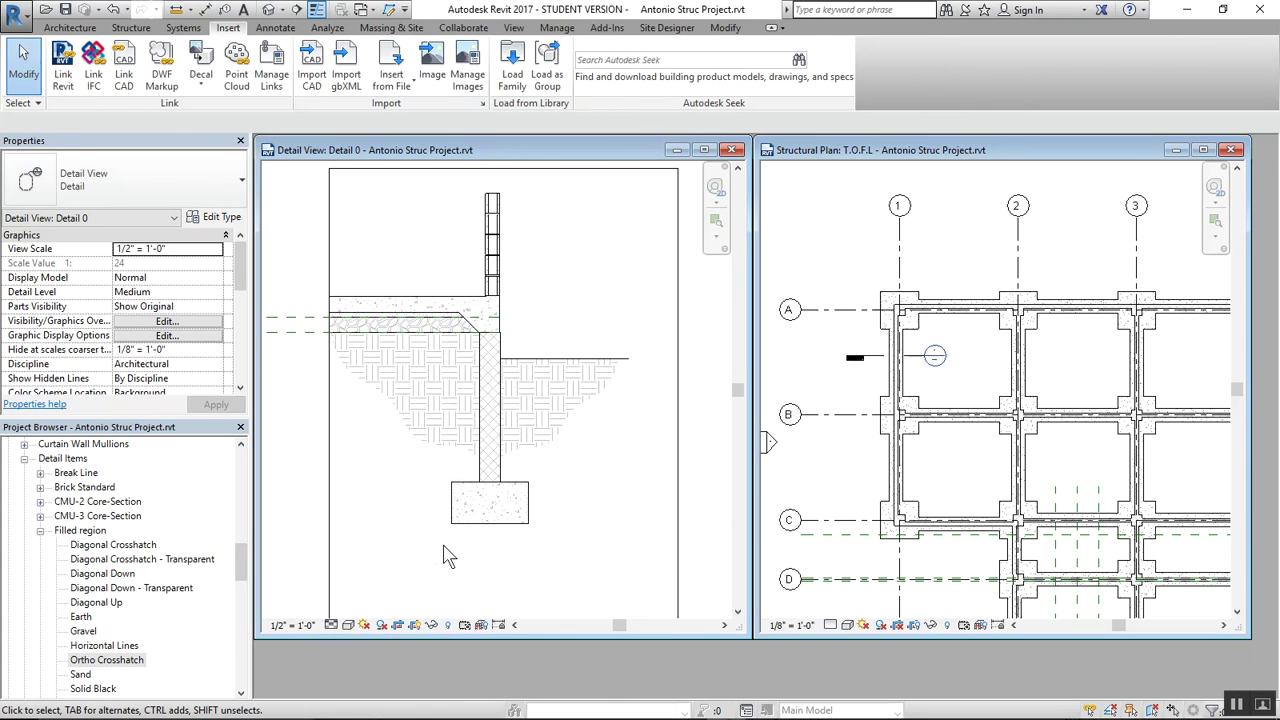
pyautogui.scroll(2, 443, 546)
pyautogui.moveTo(592, 488)
pyautogui.mouseDown(button='middle')
pyautogui.moveTo(597, 544)
pyautogui.moveTo(580, 538)
pyautogui.mouseUp(button='middle')
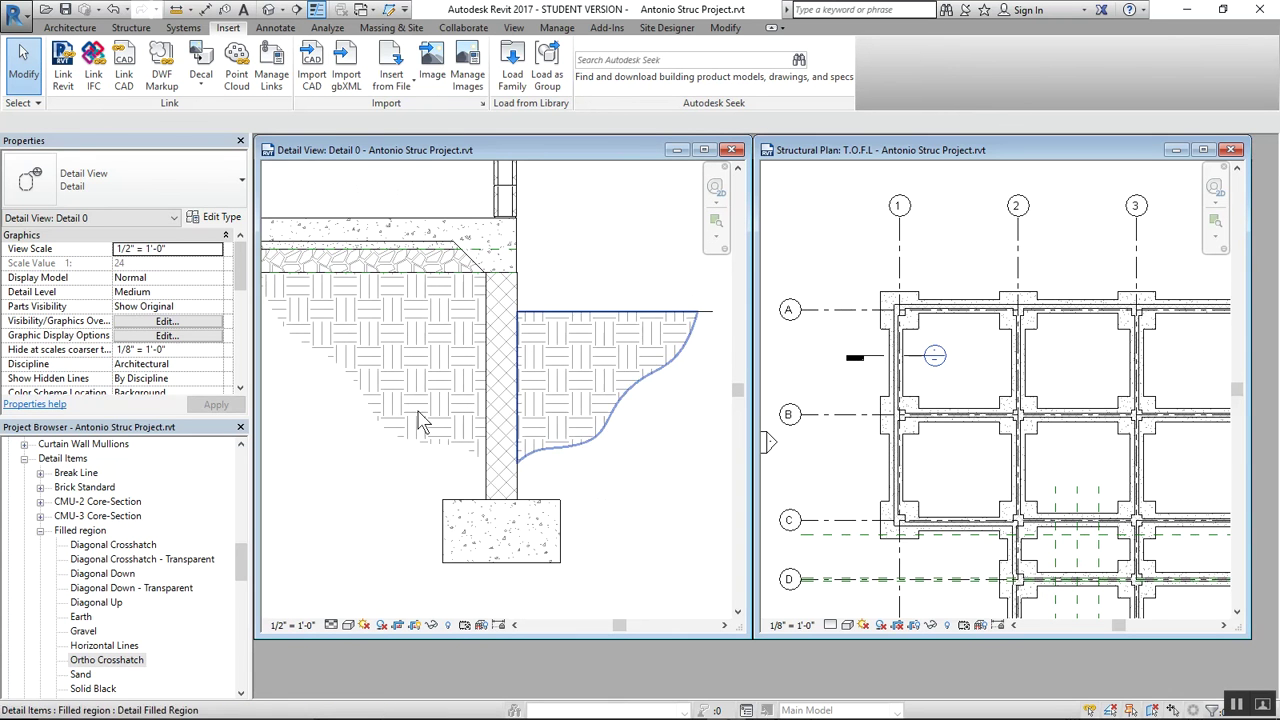